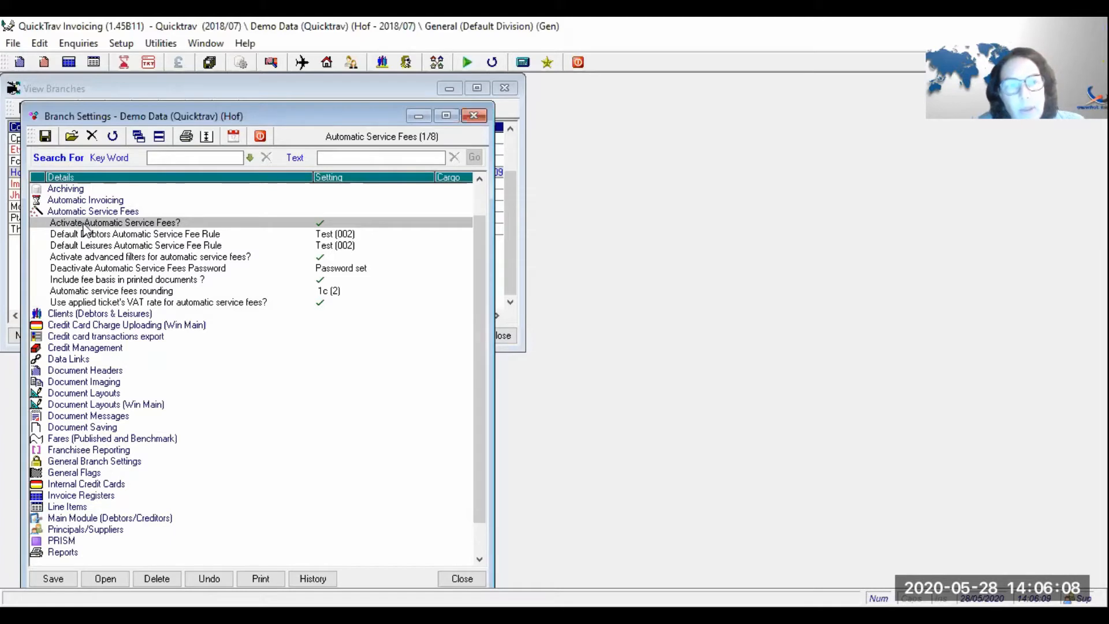
- Review the default debtors and leisures fee rule settings without changing them
{"action": "left_click", "coordinate": [88, 236]}
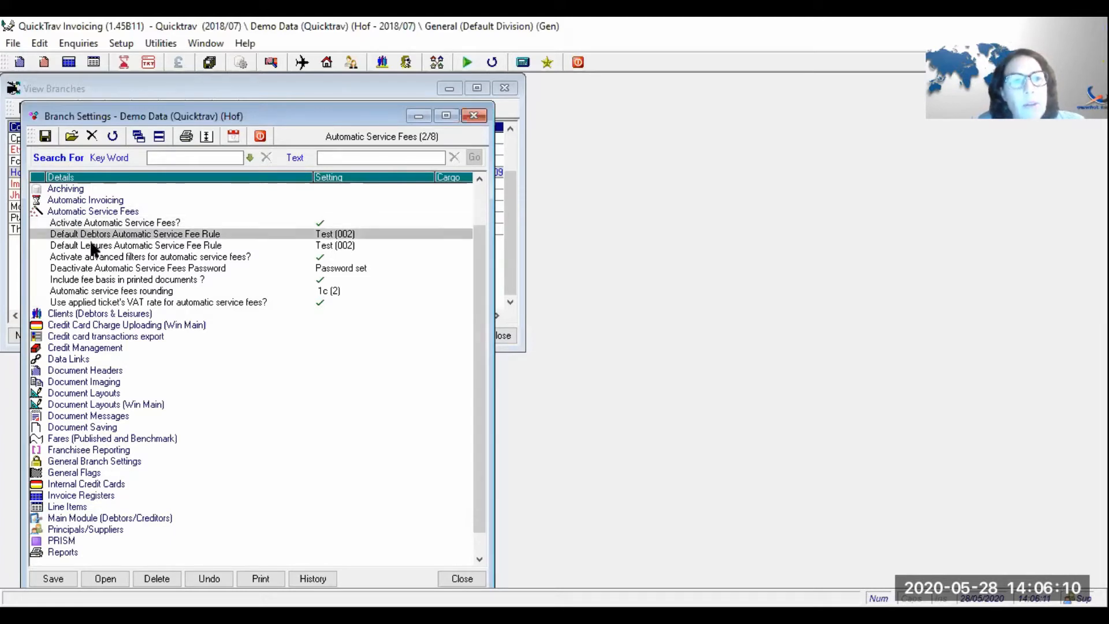
{"action": "left_click", "coordinate": [93, 247]}
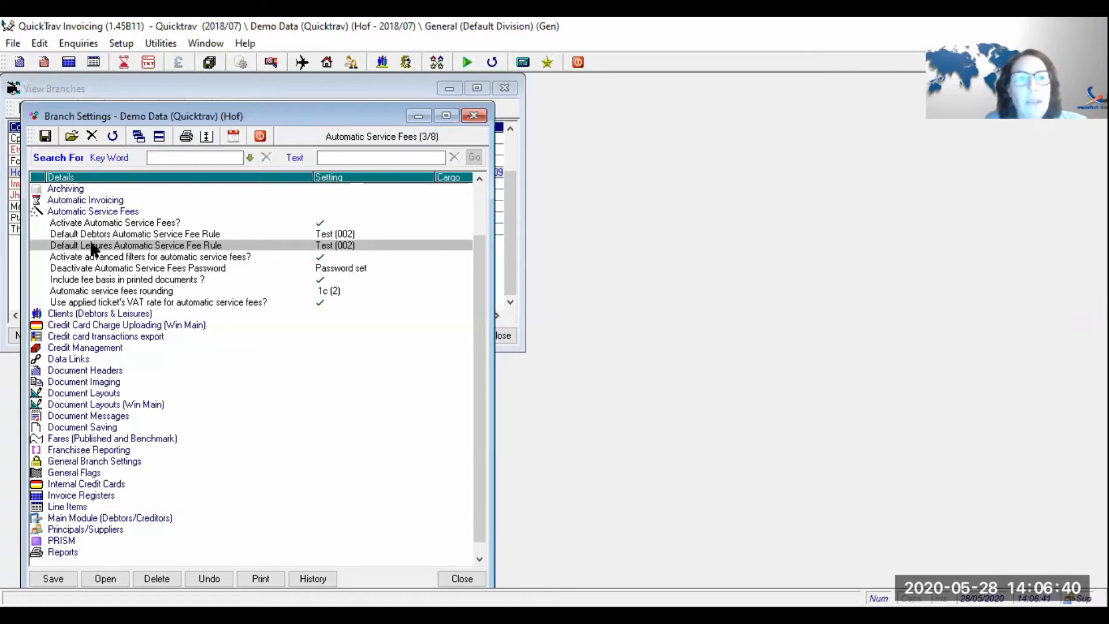
{"action": "double_click", "coordinate": [137, 236]}
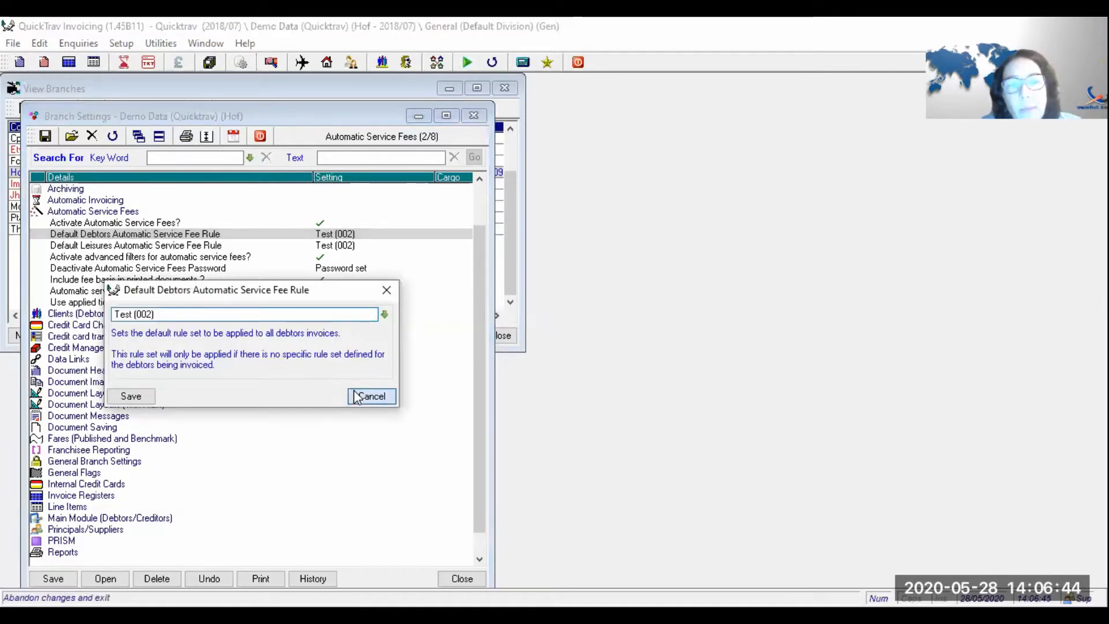
{"action": "left_click", "coordinate": [358, 395]}
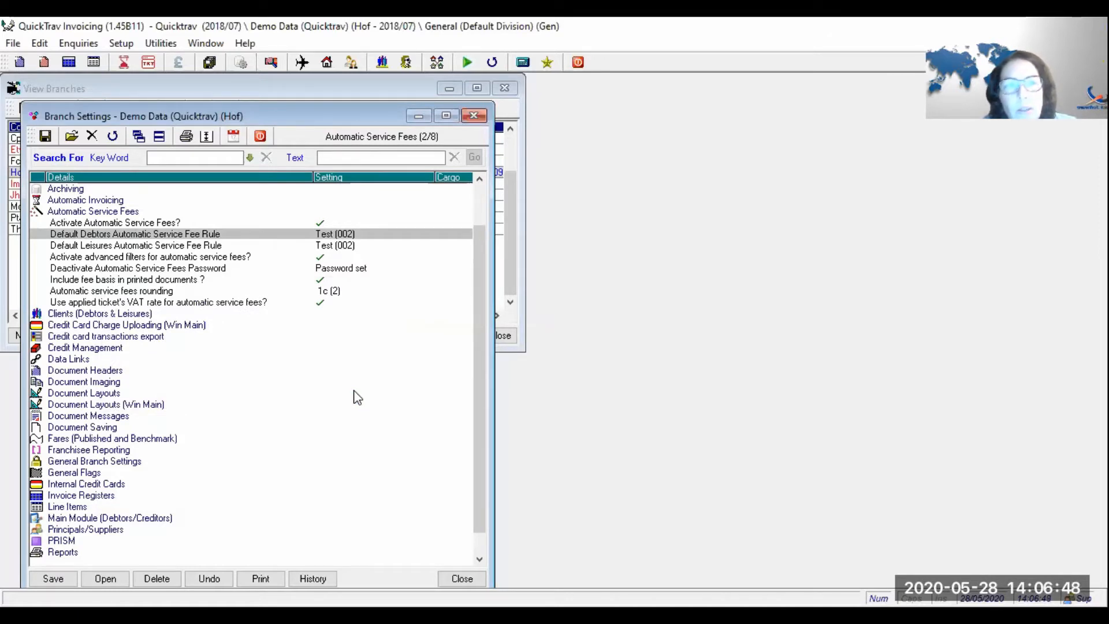
- Delete Test (002) from the default debtors fee rule and save it blank
{"action": "left_click_drag", "start_coordinate": [312, 238], "coordinate": [312, 236]}
{"action": "double_click", "coordinate": [312, 236]}
{"action": "key", "text": "BackSpace"}
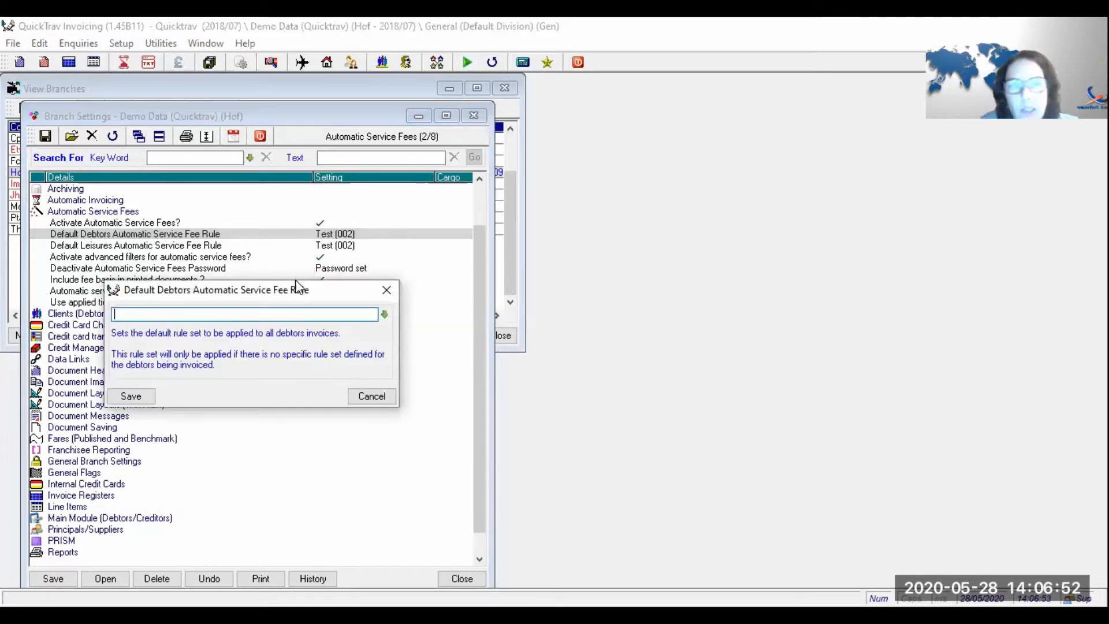
{"action": "key", "text": "Return"}
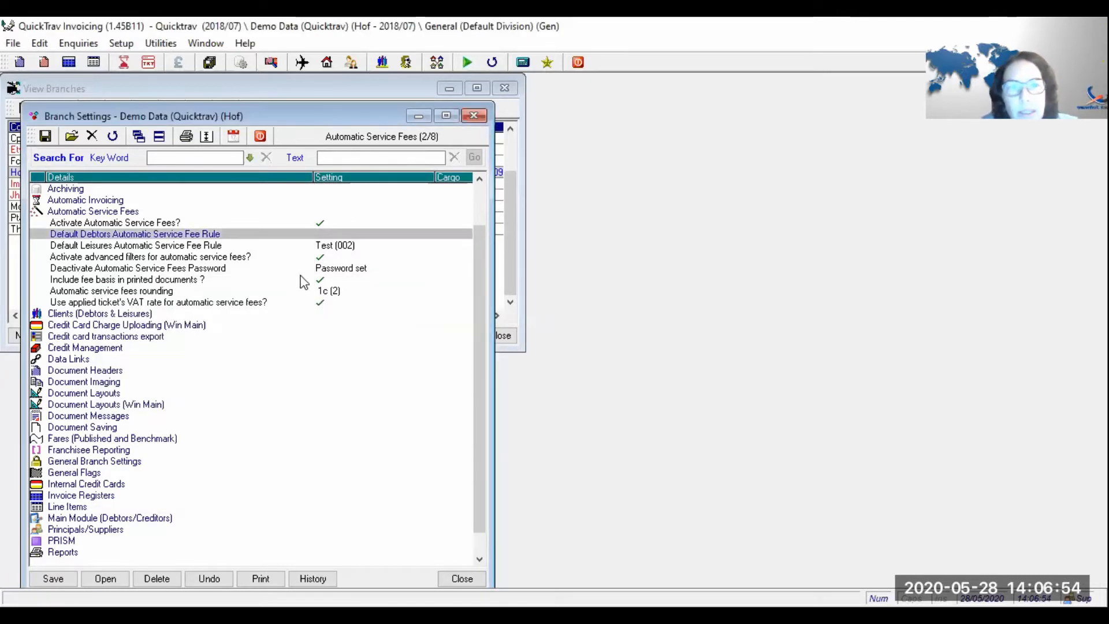
{"action": "left_click", "coordinate": [309, 247]}
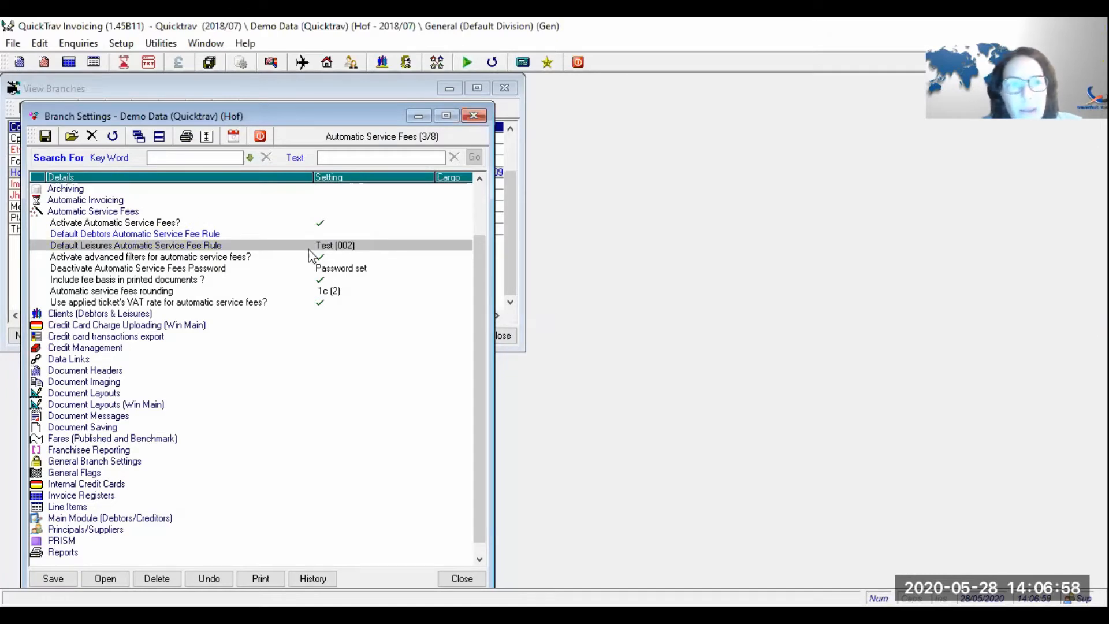
{"action": "left_click", "coordinate": [310, 256]}
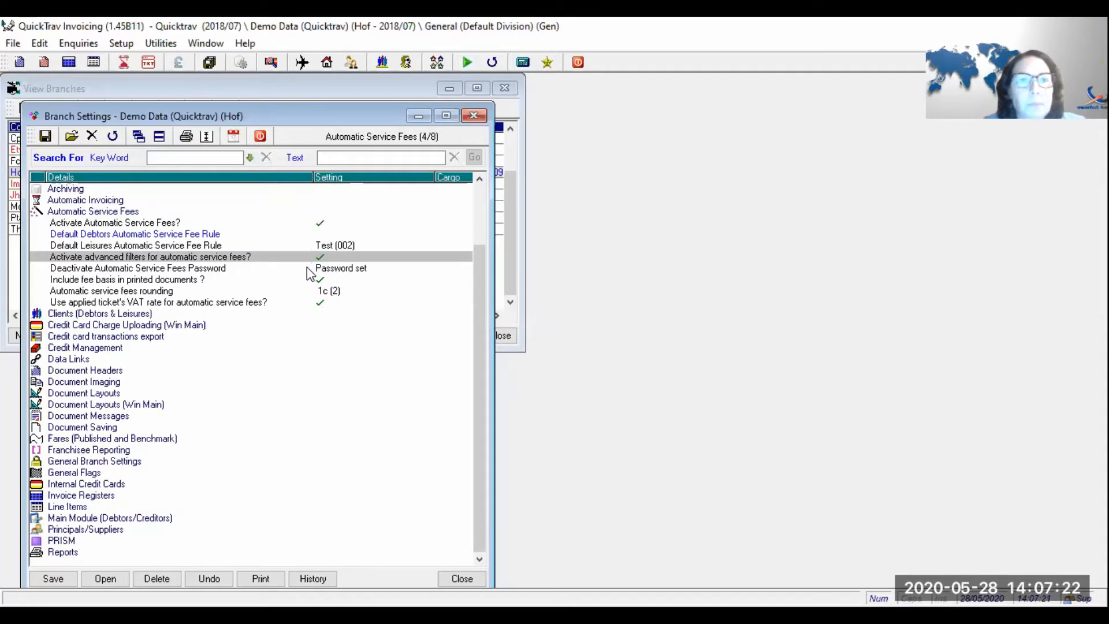
{"action": "left_click", "coordinate": [231, 281]}
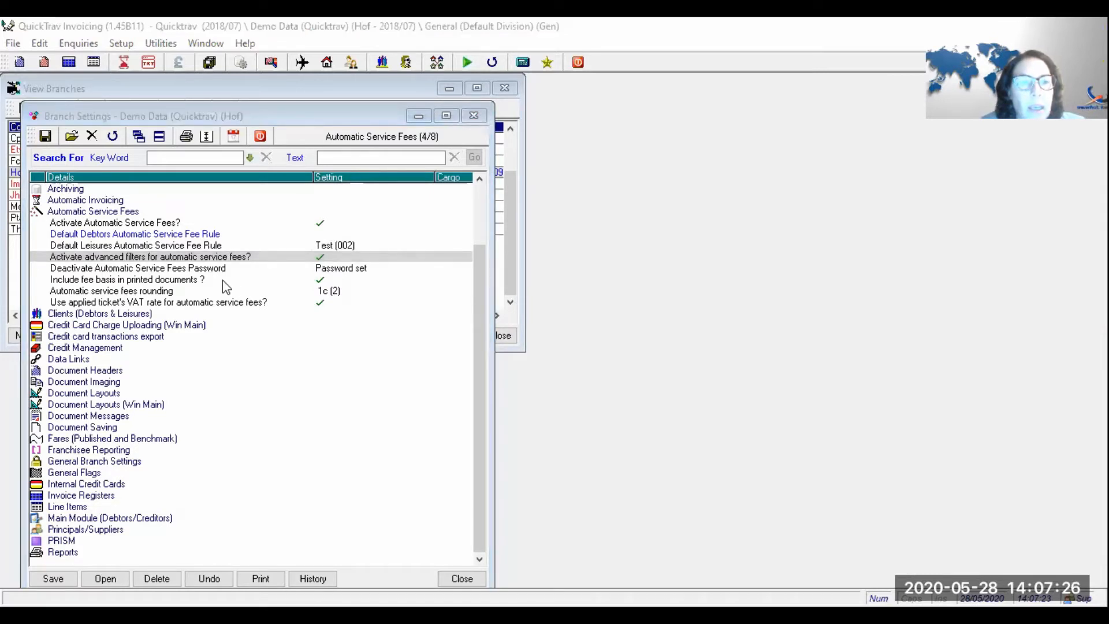
{"action": "left_click", "coordinate": [222, 281]}
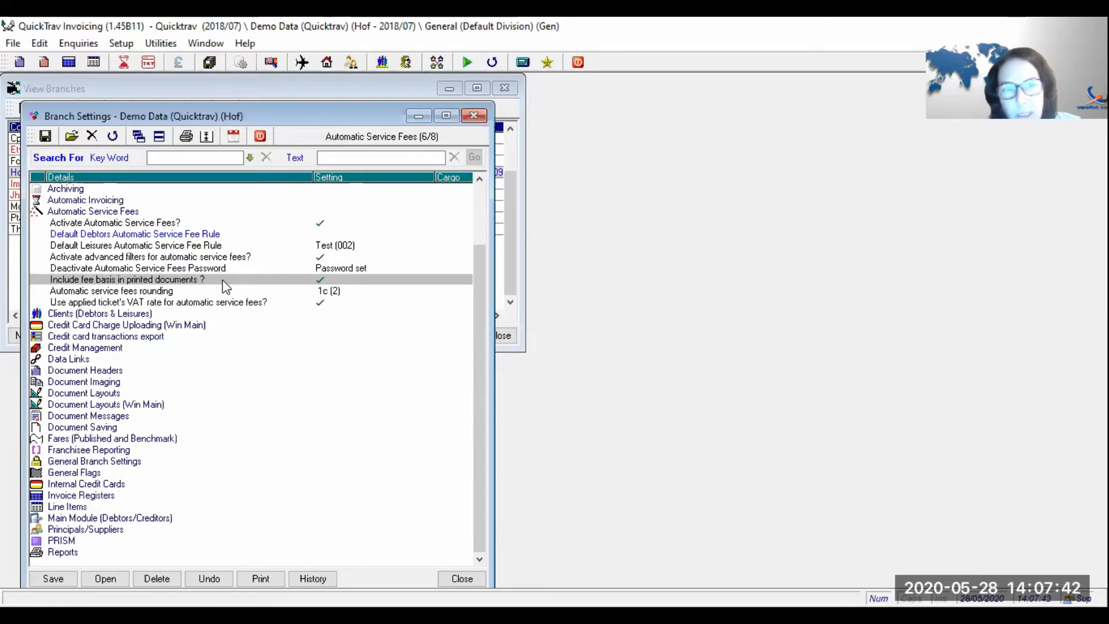
{"action": "left_click", "coordinate": [220, 297]}
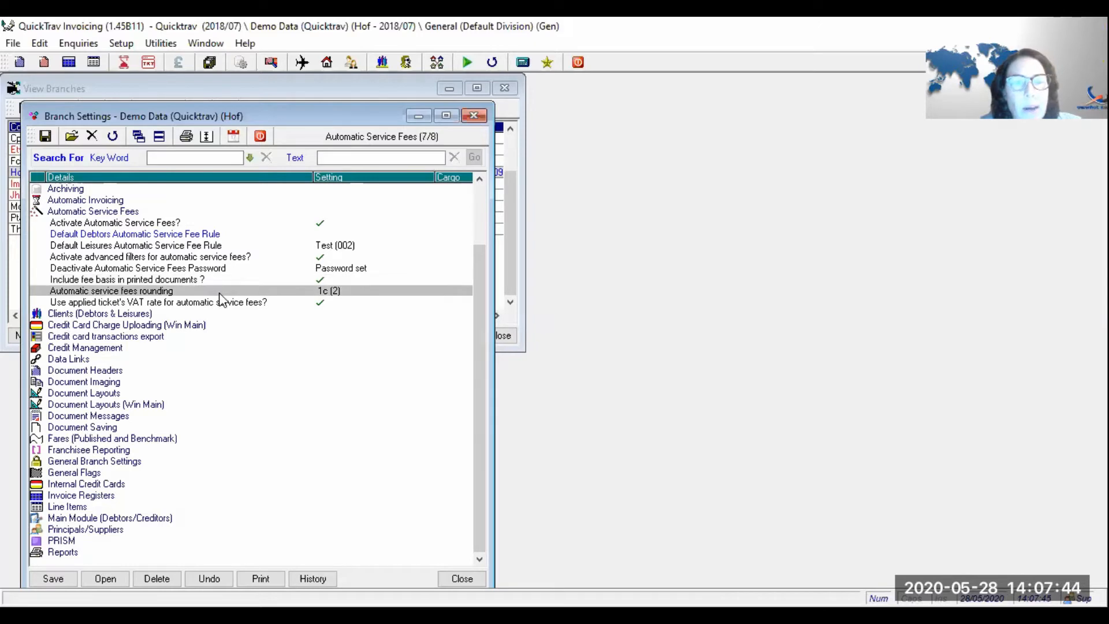
{"action": "double_click", "coordinate": [220, 297]}
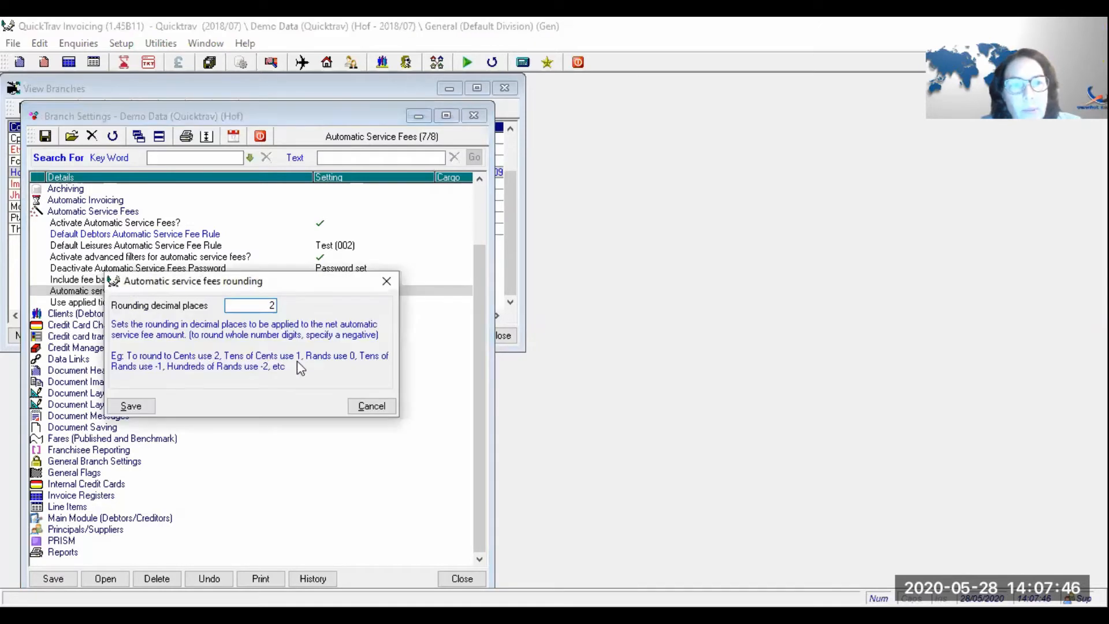
{"action": "left_click", "coordinate": [363, 408]}
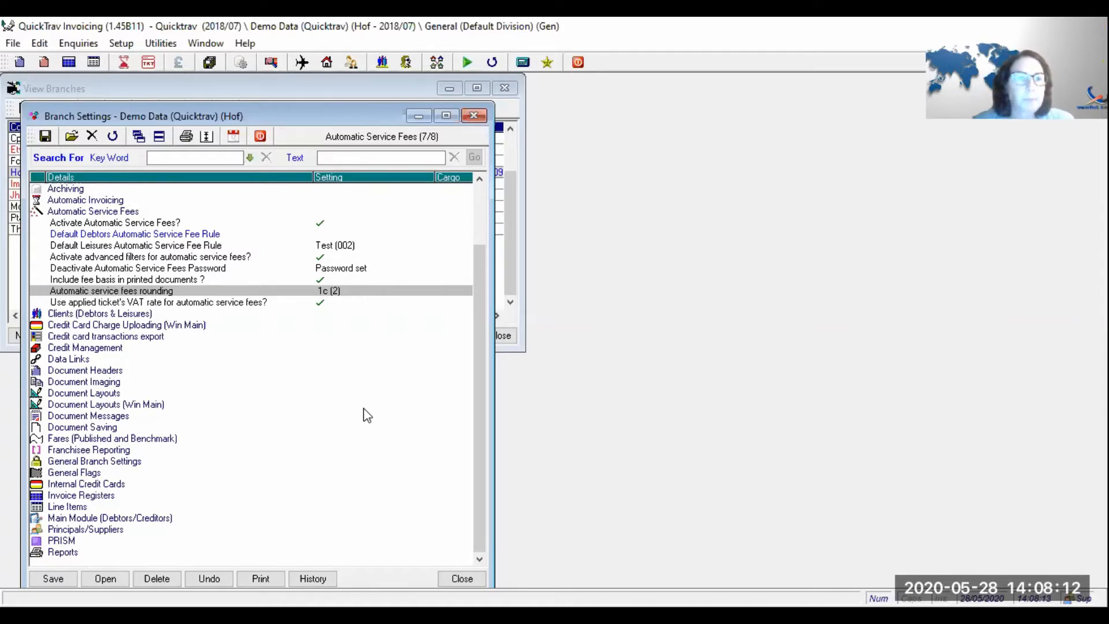
{"action": "key", "text": "Down"}
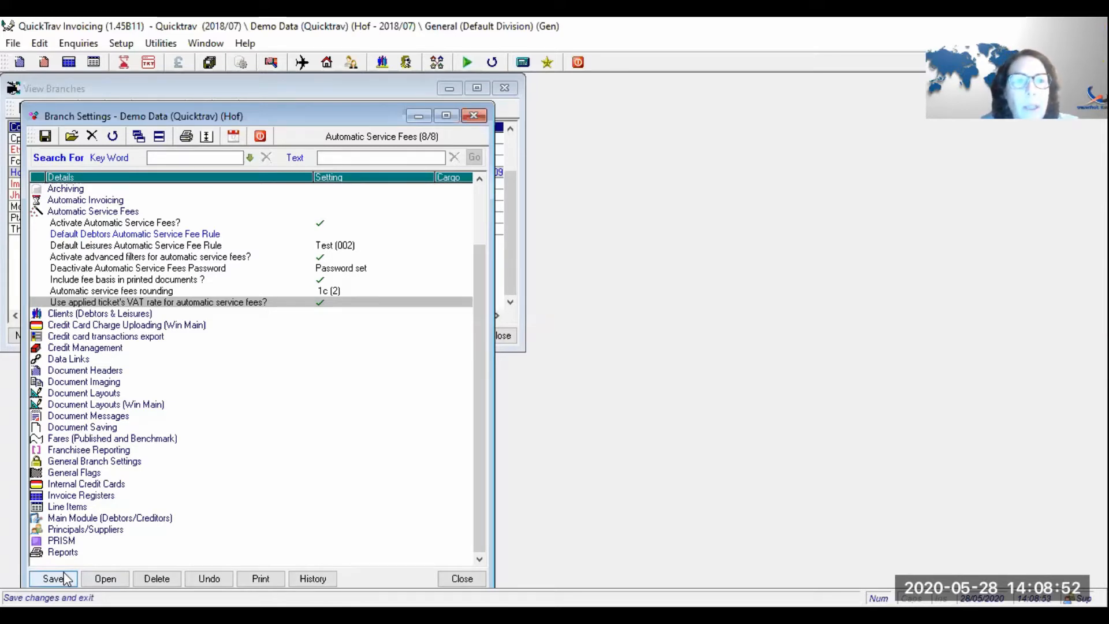
- Leave Activate Automatic Service Fees ticked and save the branch settings, then close View Branches
{"action": "left_click", "coordinate": [111, 222]}
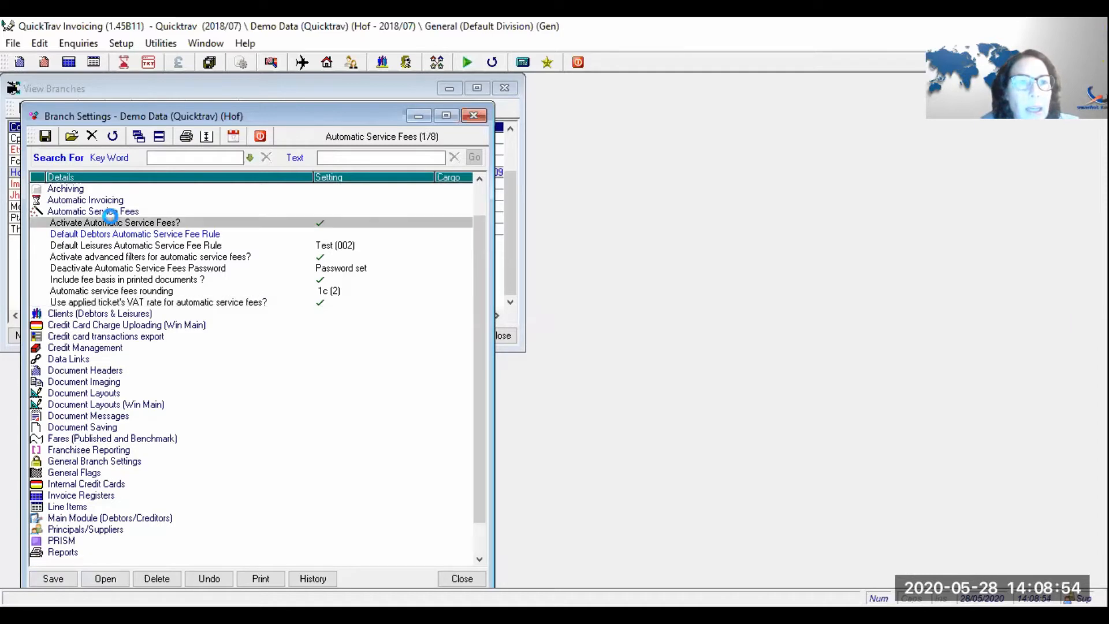
{"action": "double_click", "coordinate": [111, 217]}
{"action": "left_click", "coordinate": [122, 336]}
{"action": "left_click", "coordinate": [122, 336]}
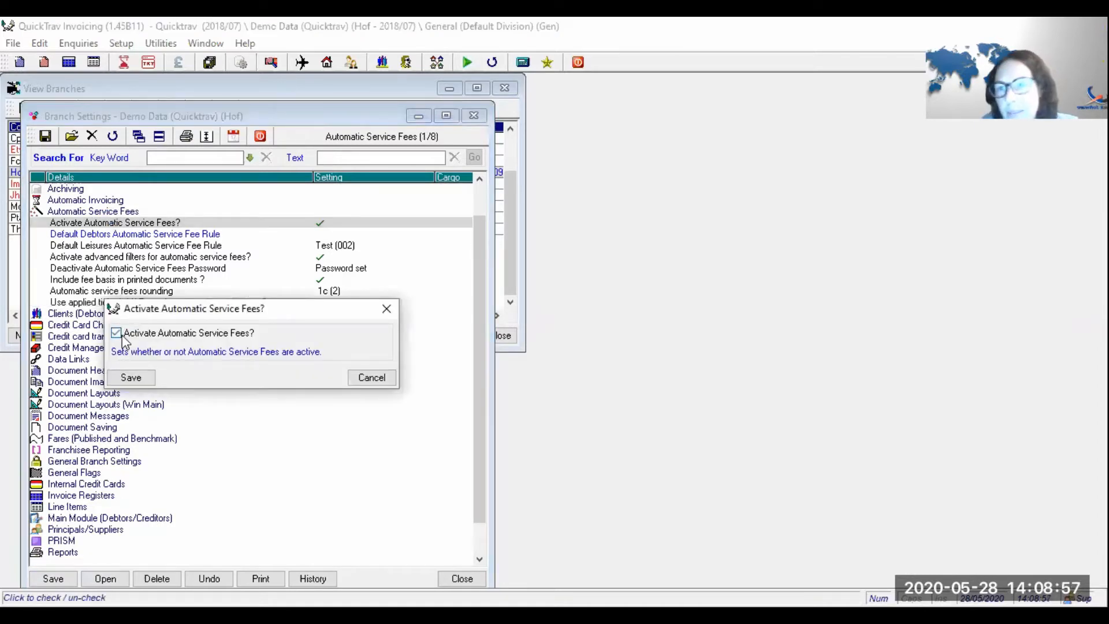
{"action": "left_click", "coordinate": [130, 379]}
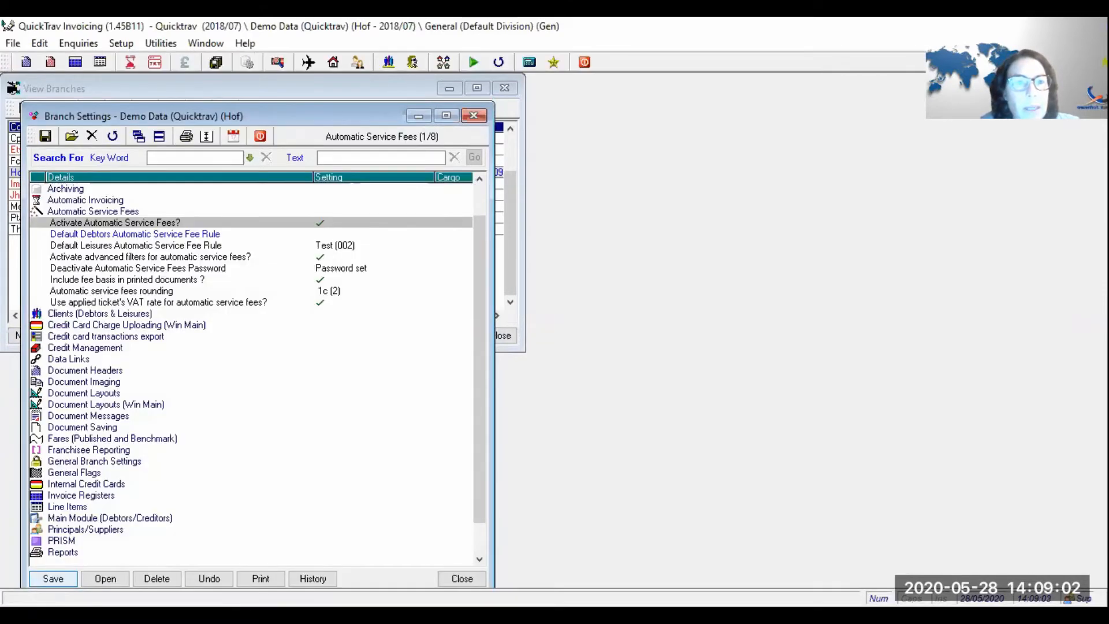
{"action": "left_click", "coordinate": [259, 137]}
{"action": "left_click", "coordinate": [226, 109]}
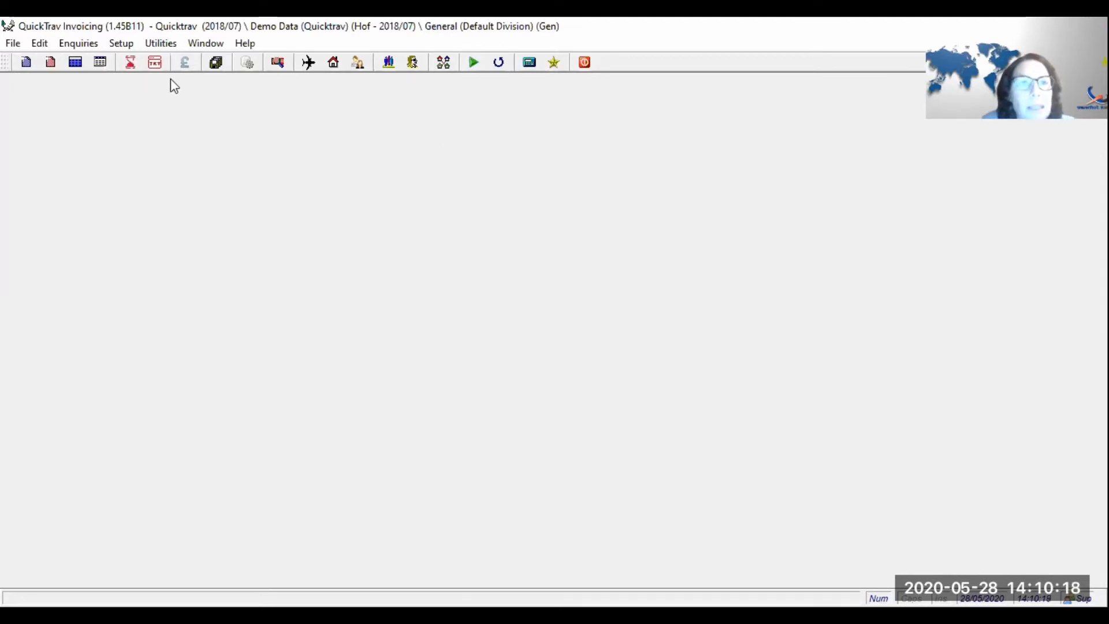
- Show the Setup > Automatic Service Fees submenu
{"action": "left_click", "coordinate": [115, 45]}
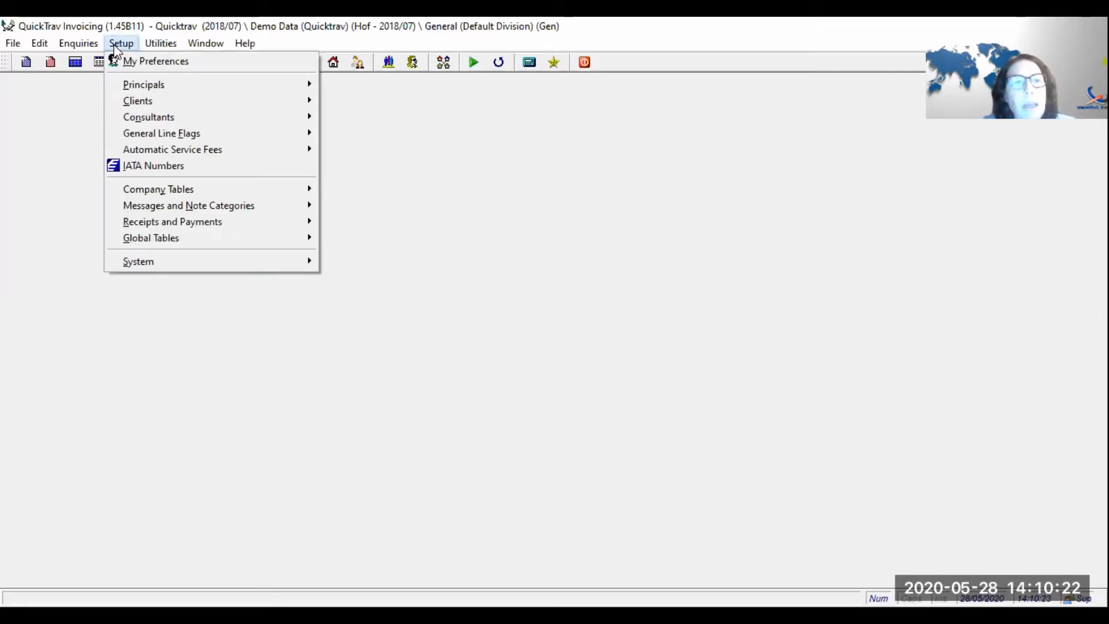
{"action": "mouse_move", "coordinate": [121, 153]}
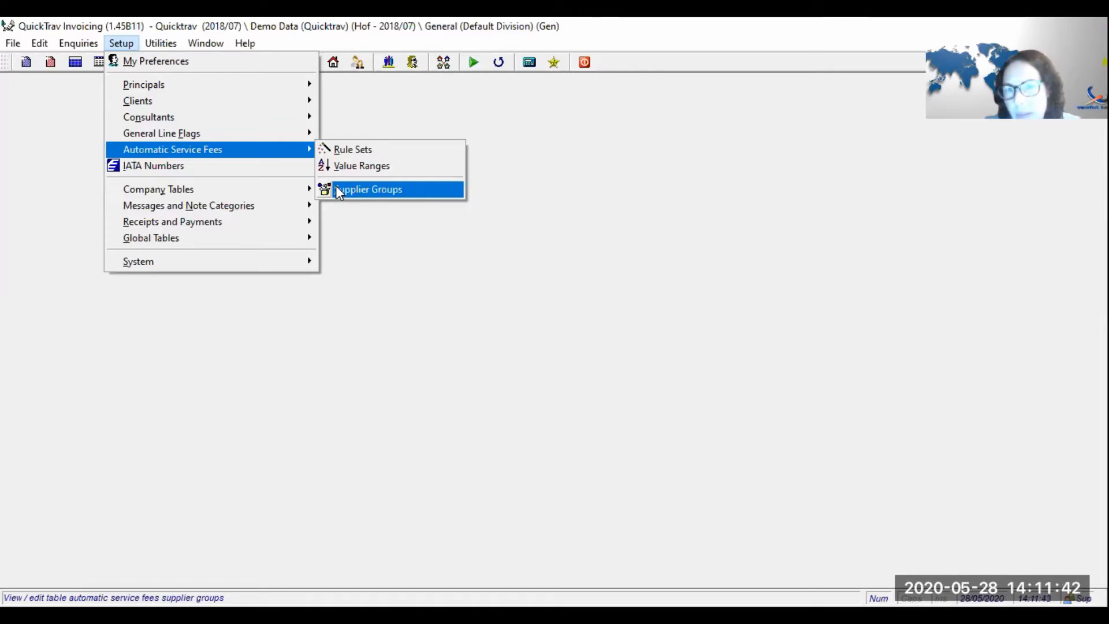
- Open the Rule Sets list and briefly view rule set 002's rules
{"action": "left_click", "coordinate": [365, 151]}
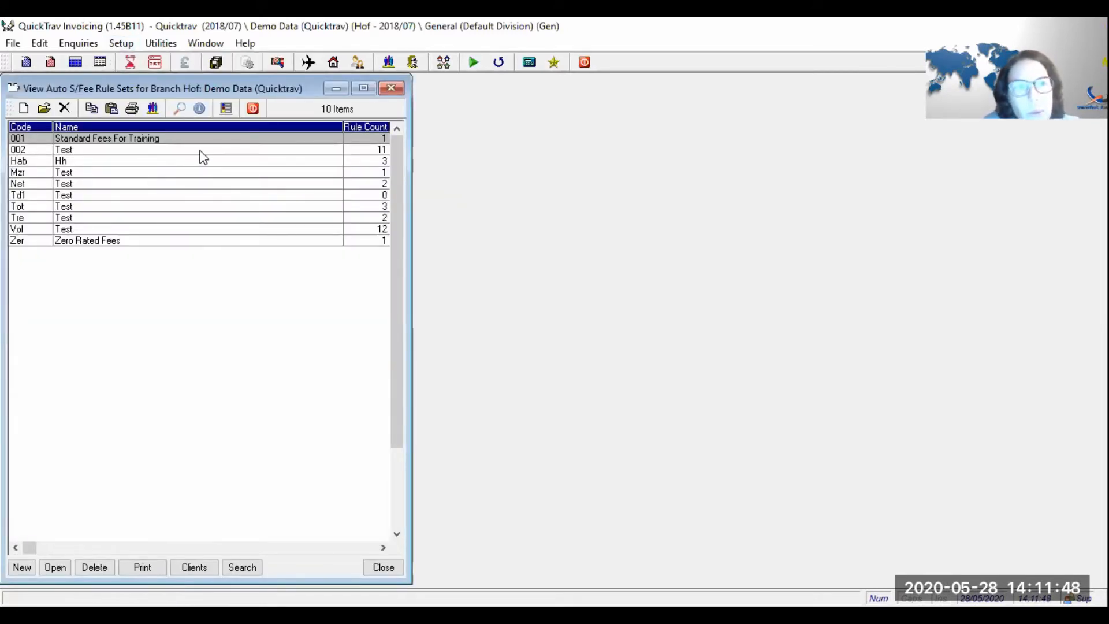
{"action": "double_click", "coordinate": [200, 150]}
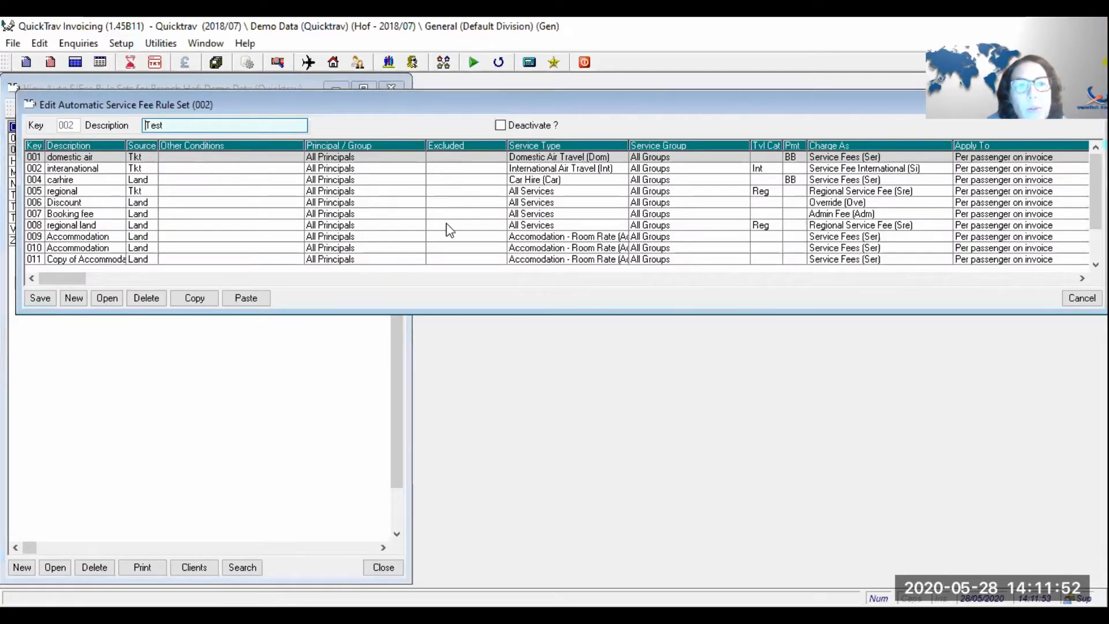
{"action": "key", "text": "Escape"}
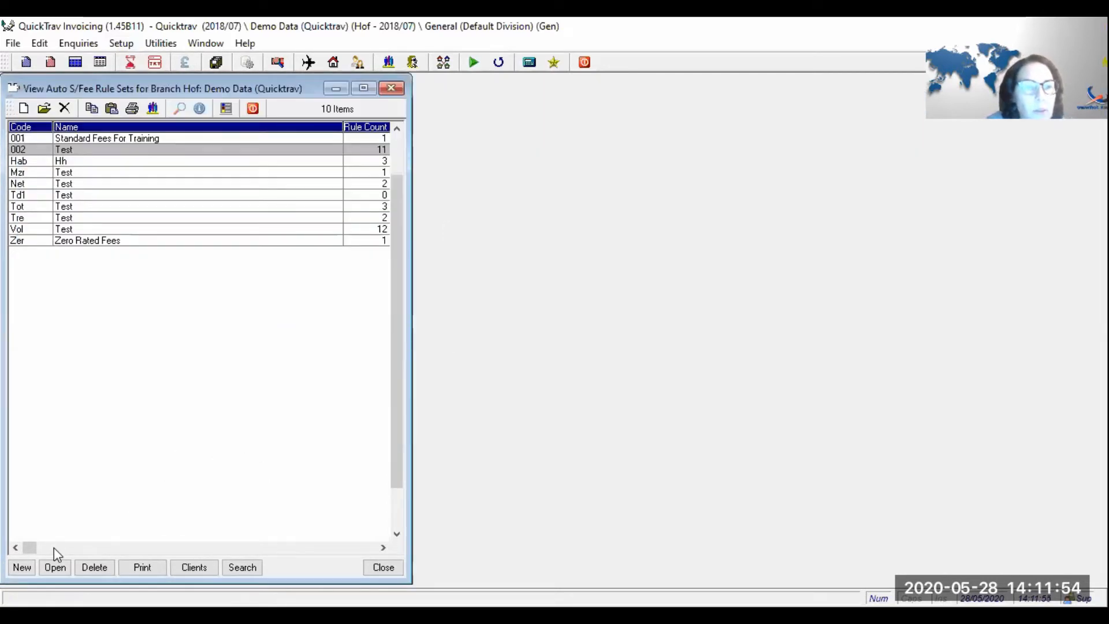
- Start a new rule set 003 described 'Training Fees', then cancel it unsaved
{"action": "left_click", "coordinate": [19, 565]}
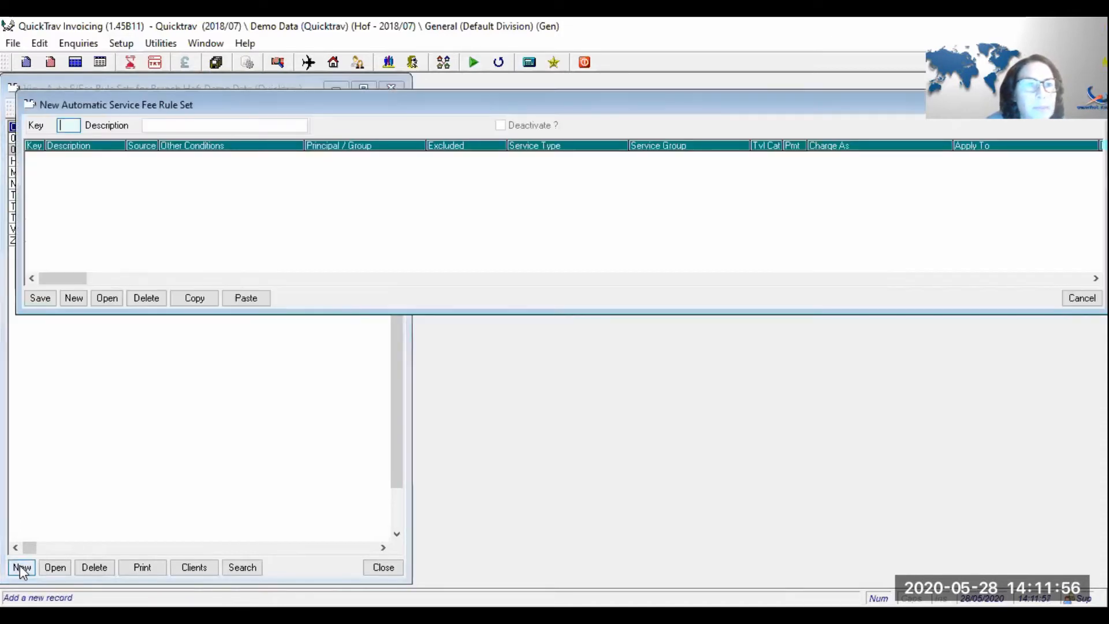
{"action": "type", "text": "Training Fes"}
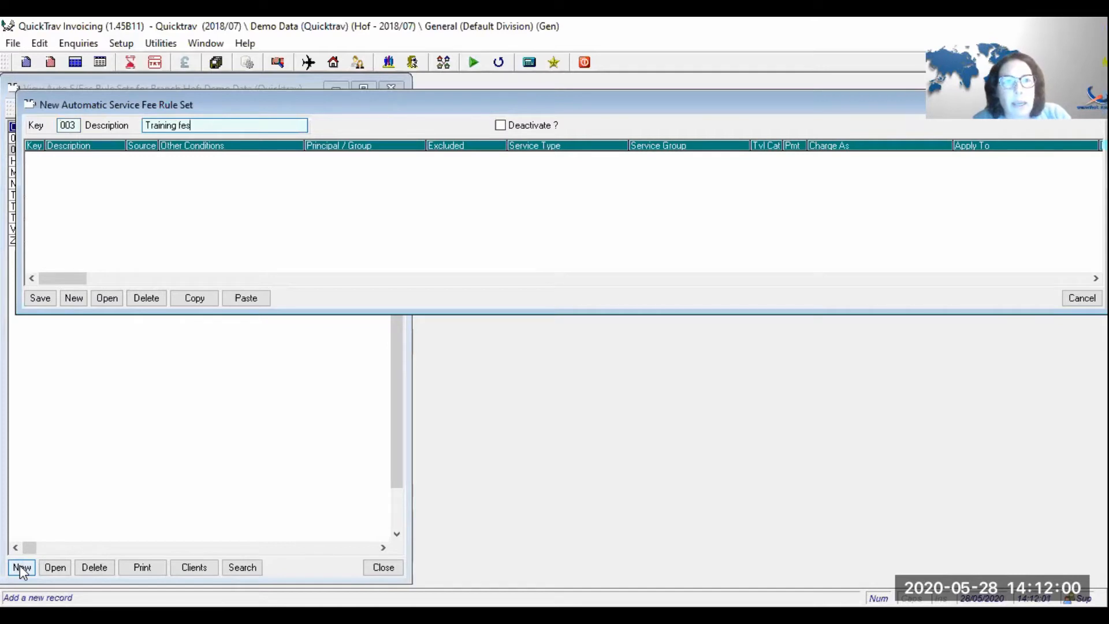
{"action": "key", "text": "BackSpace"}
{"action": "type", "text": "es"}
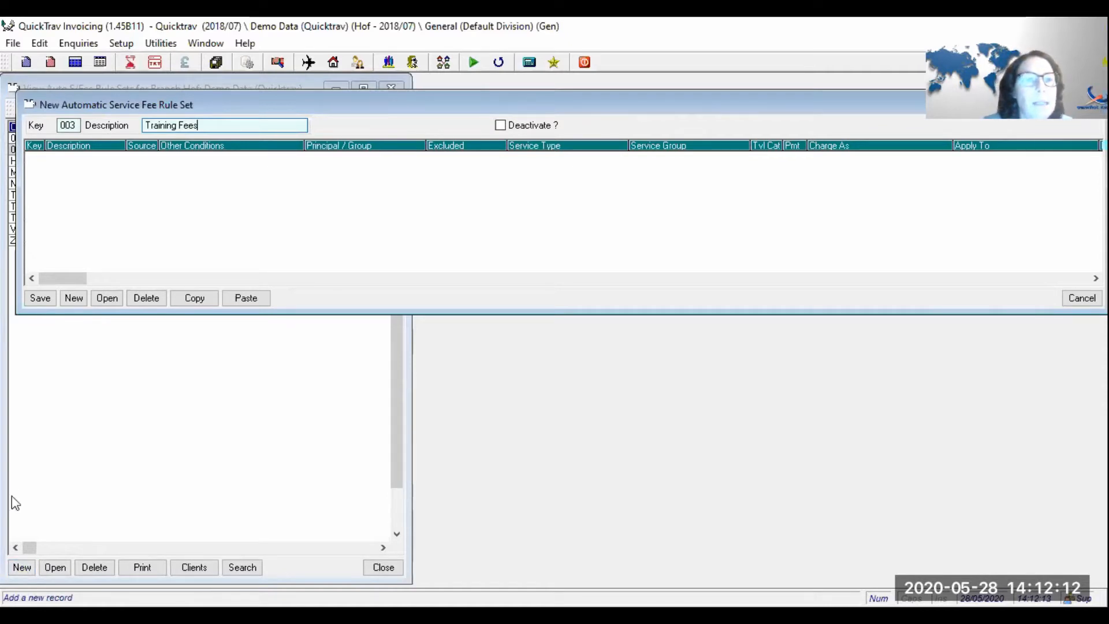
{"action": "left_click", "coordinate": [78, 303]}
- Discard the draft and view rule set 002 Test's domestic air rule 001
{"action": "key", "text": "Return"}
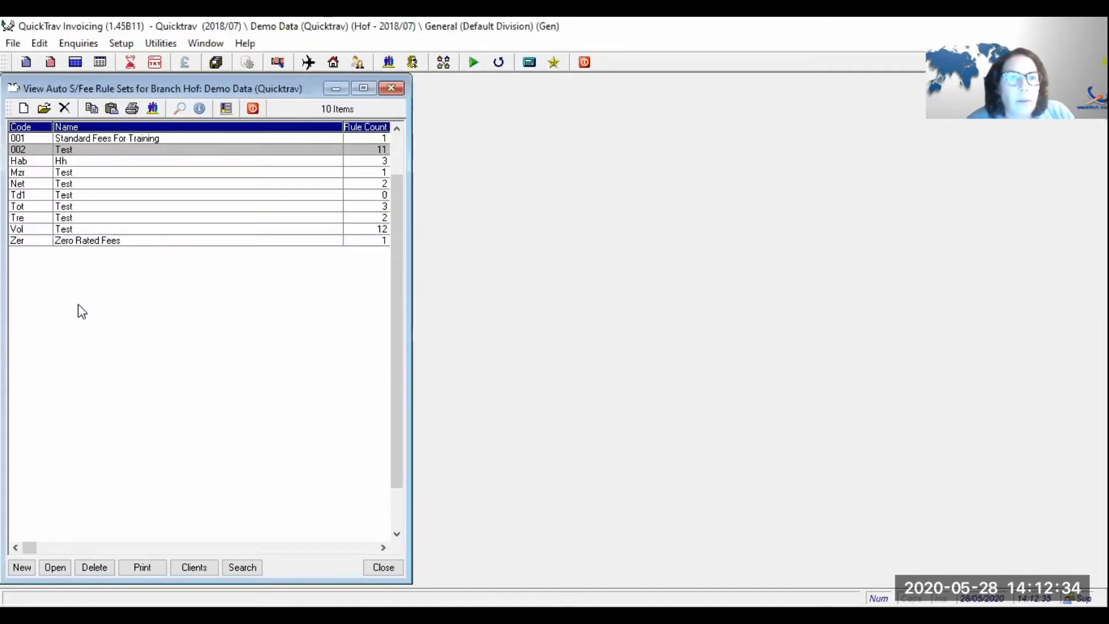
{"action": "key", "text": "Return"}
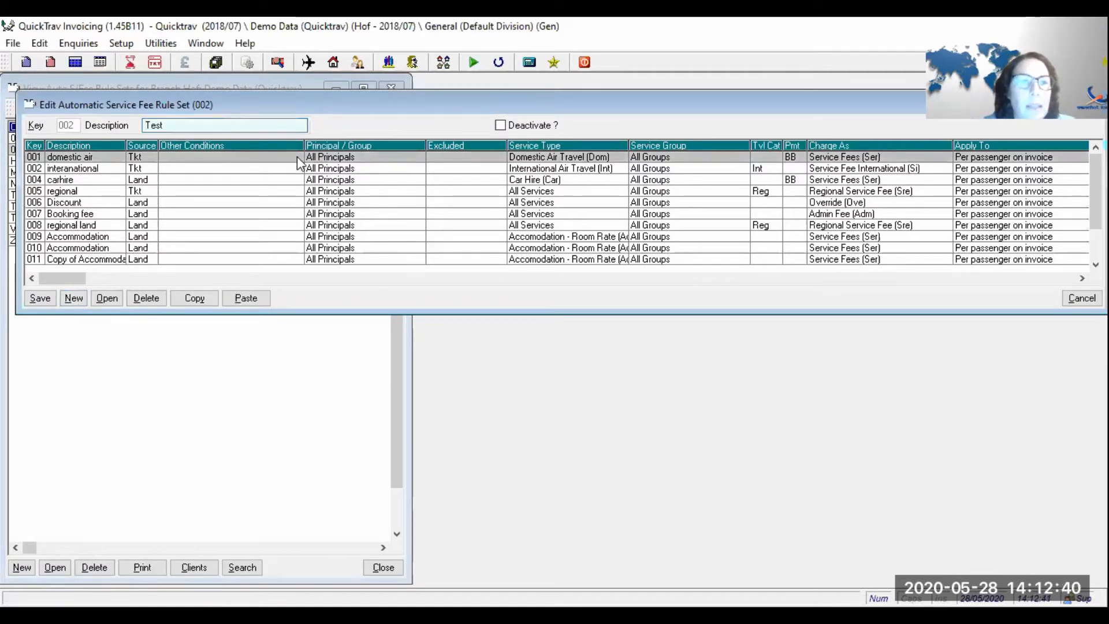
{"action": "key", "text": "Down"}
{"action": "key", "text": "Down"}
{"action": "key", "text": "Down"}
{"action": "key", "text": "Down"}
{"action": "key", "text": "Down"}
{"action": "key", "text": "Down"}
{"action": "key", "text": "Down"}
{"action": "key", "text": "Down"}
{"action": "key", "text": "Down"}
{"action": "key", "text": "Down"}
{"action": "key", "text": "Up"}
{"action": "key", "text": "Up"}
{"action": "key", "text": "Up"}
{"action": "key", "text": "Up"}
{"action": "key", "text": "Up"}
{"action": "key", "text": "Up"}
{"action": "key", "text": "Up"}
{"action": "key", "text": "Up"}
{"action": "key", "text": "Up"}
{"action": "key", "text": "Up"}
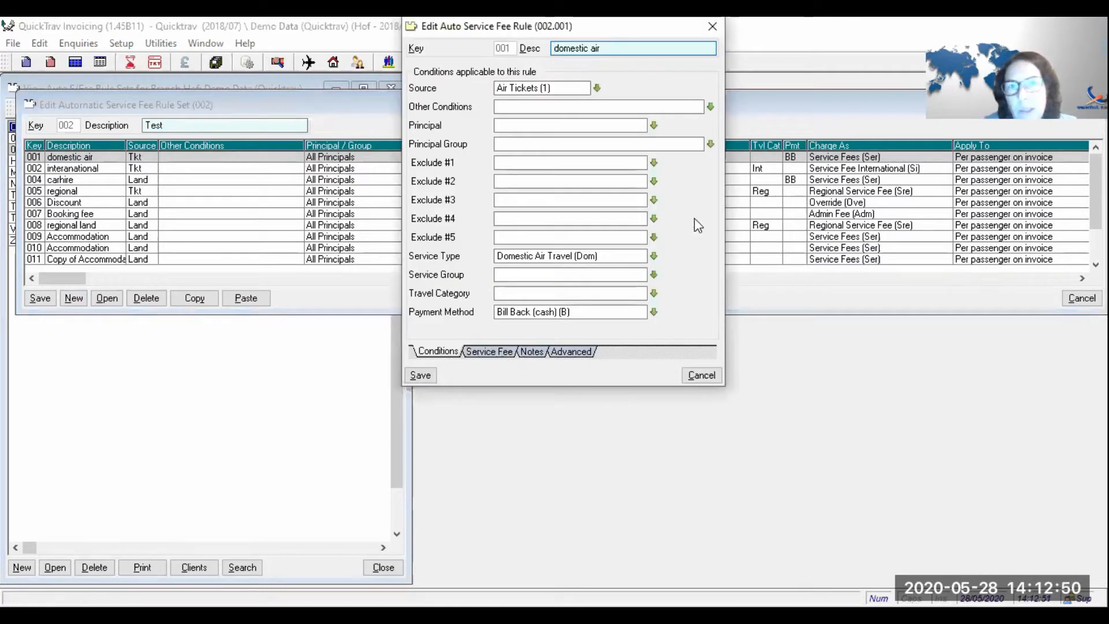
{"action": "left_click", "coordinate": [585, 94]}
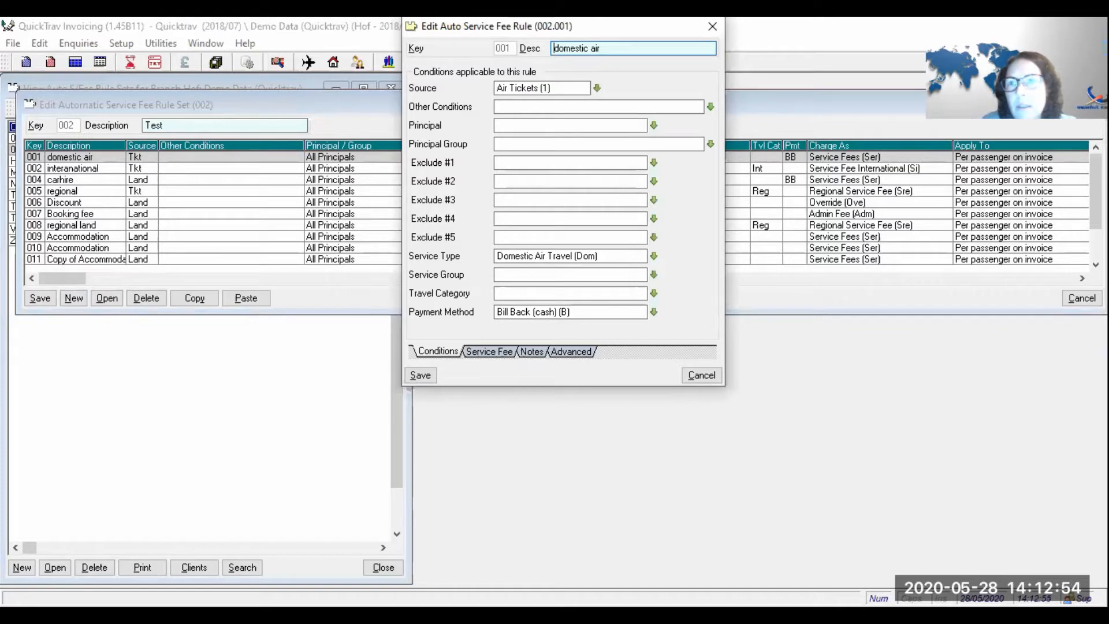
{"action": "left_click", "coordinate": [697, 376]}
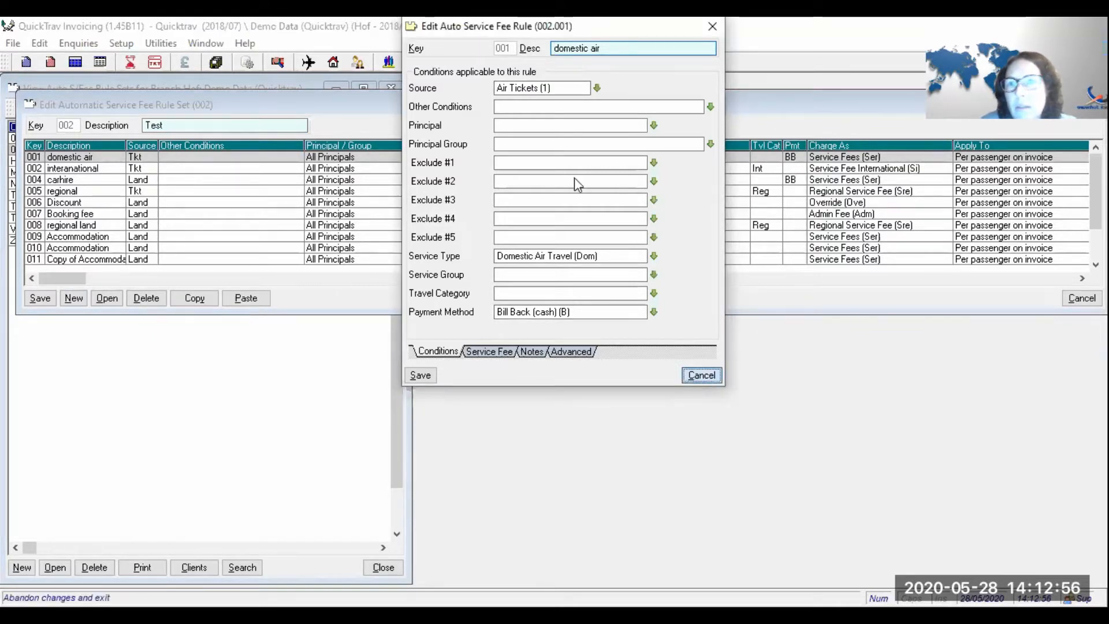
- Reopen rule 001 and extend its description from 'domestic air' to 'domestic air fee'
{"action": "left_click", "coordinate": [471, 236]}
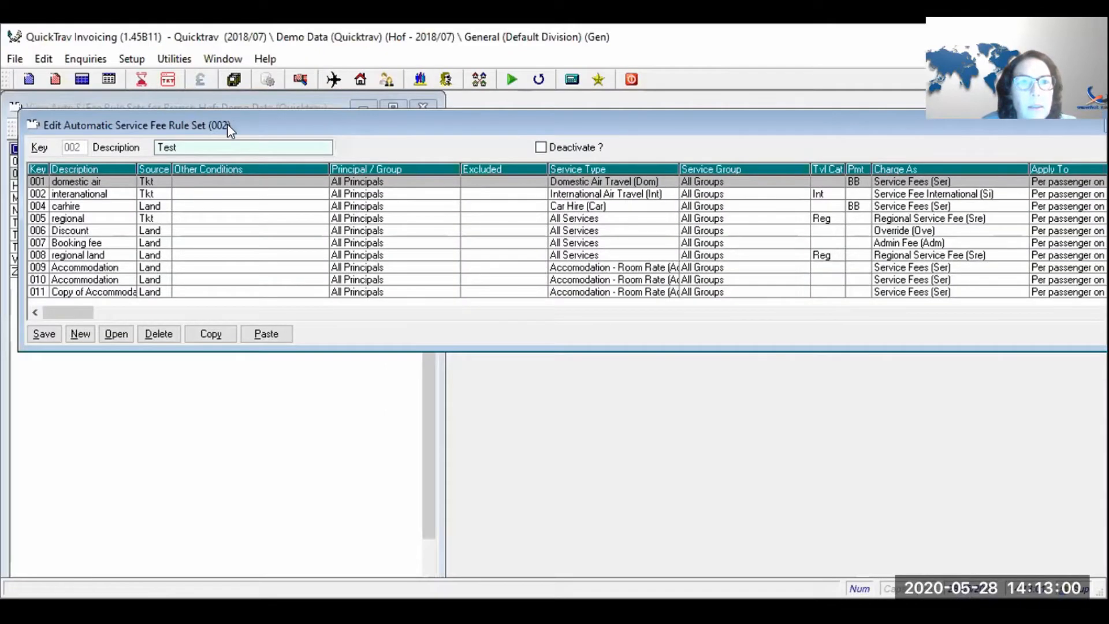
{"action": "left_click_drag", "start_coordinate": [227, 124], "coordinate": [247, 226]}
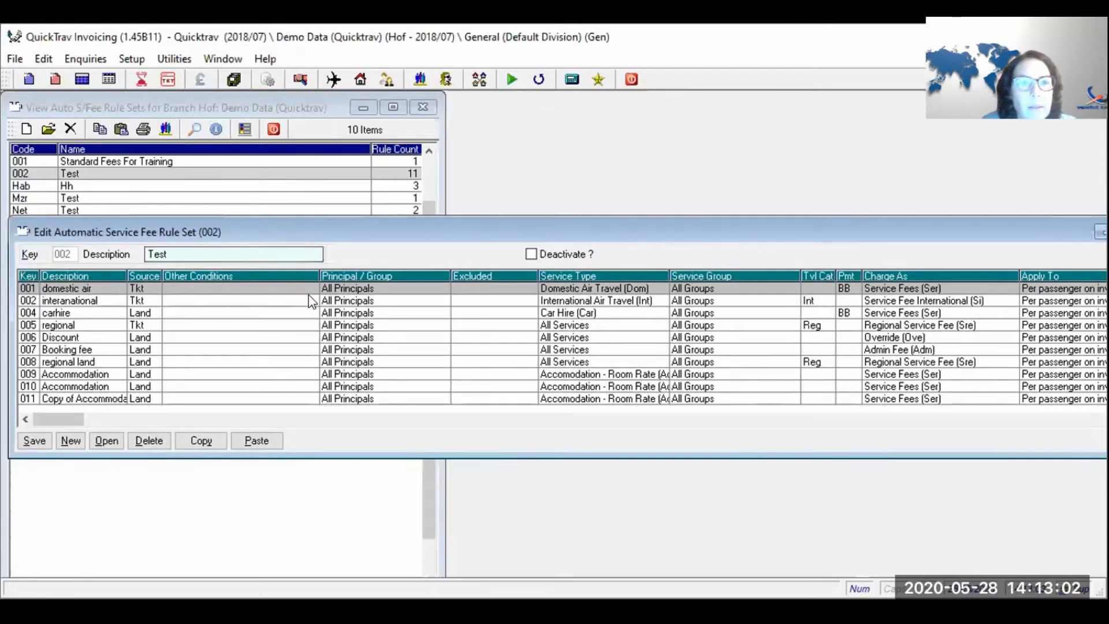
{"action": "double_click", "coordinate": [312, 288]}
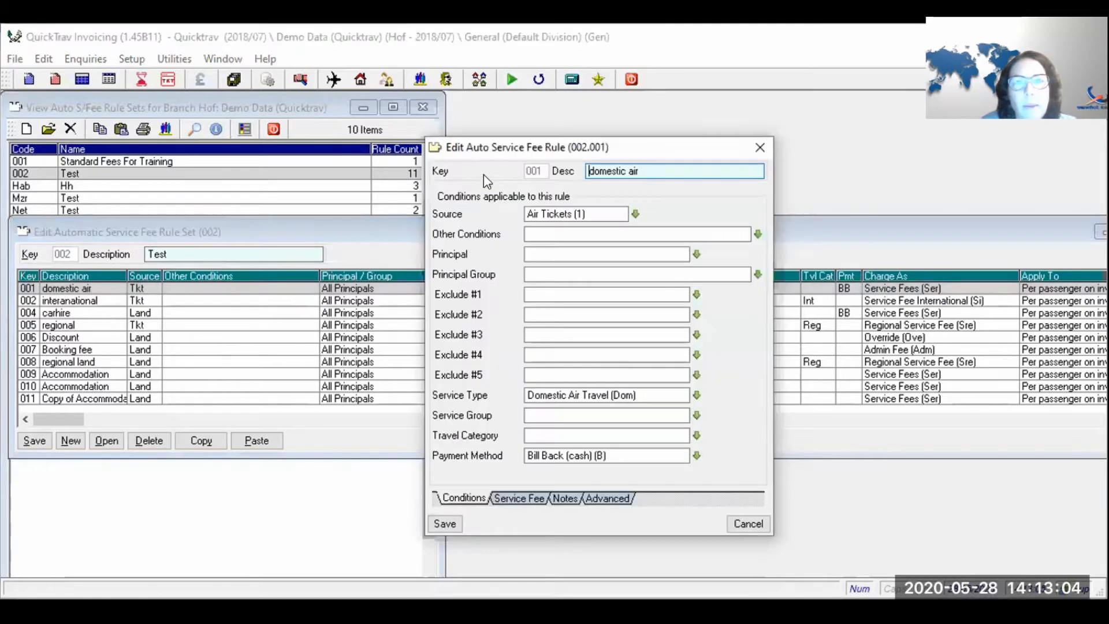
{"action": "left_click_drag", "start_coordinate": [485, 145], "coordinate": [482, 115]}
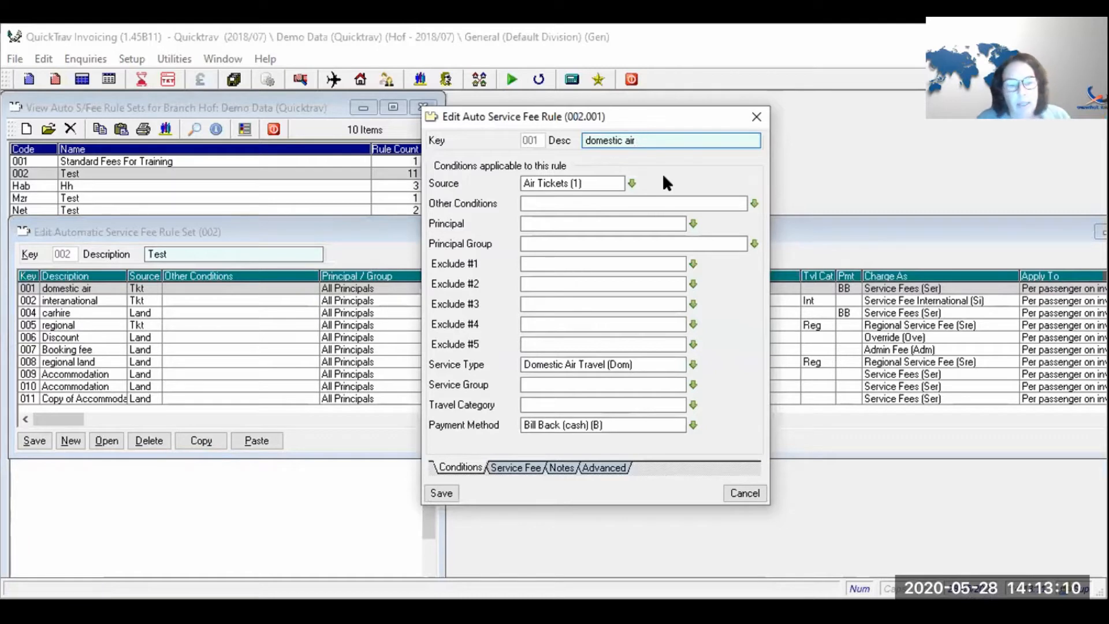
{"action": "type", "text": "f"}
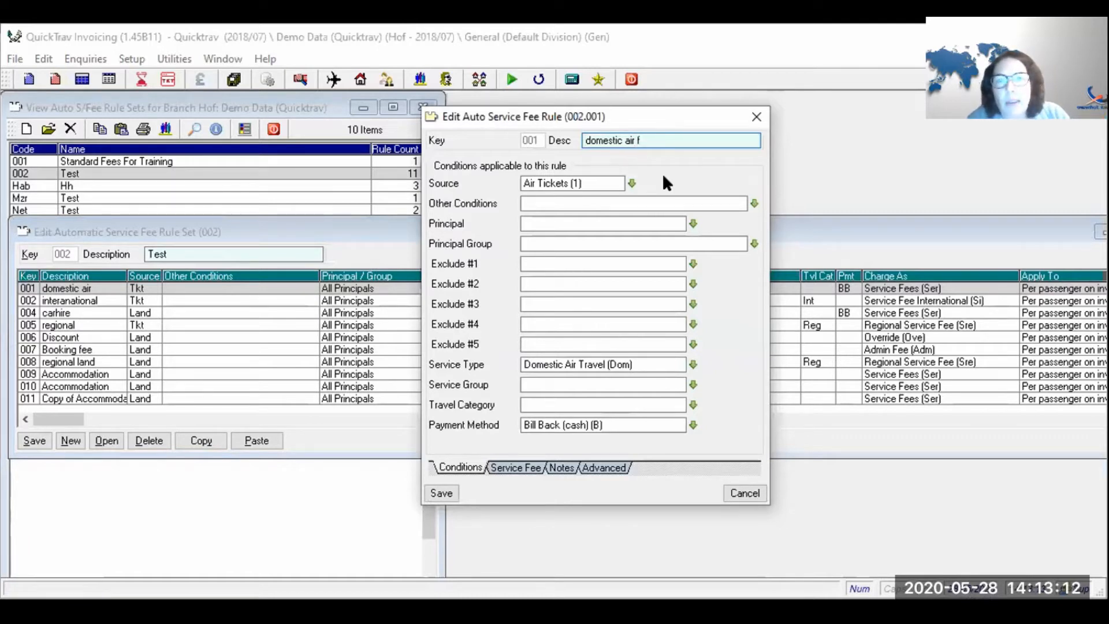
{"action": "type", "text": "ee"}
{"action": "key", "text": "Tab"}
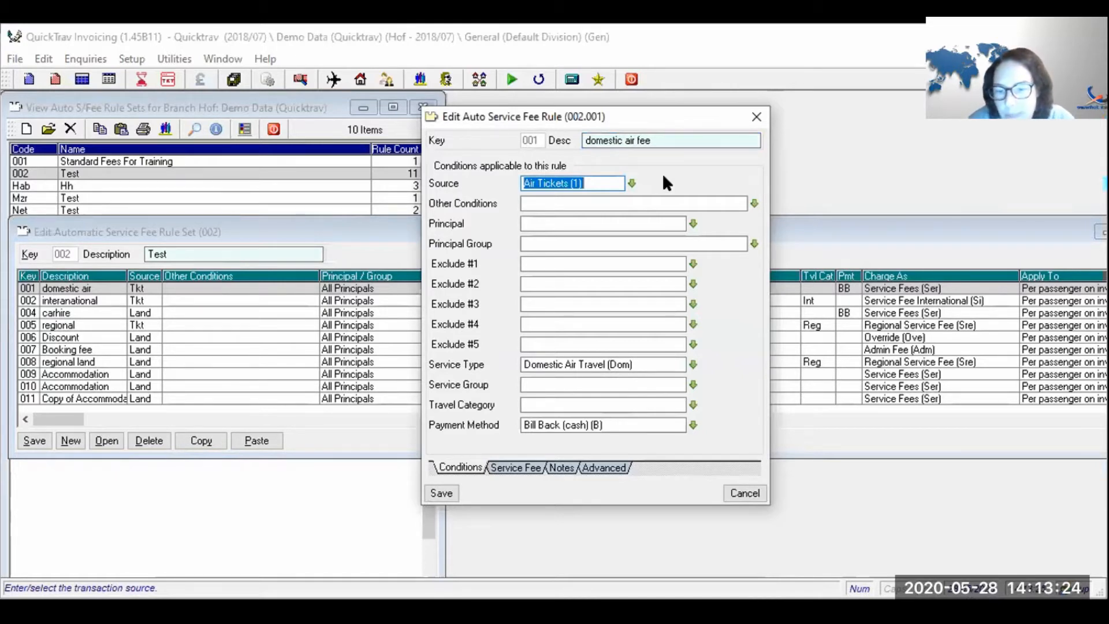
{"action": "key", "text": "Delete"}
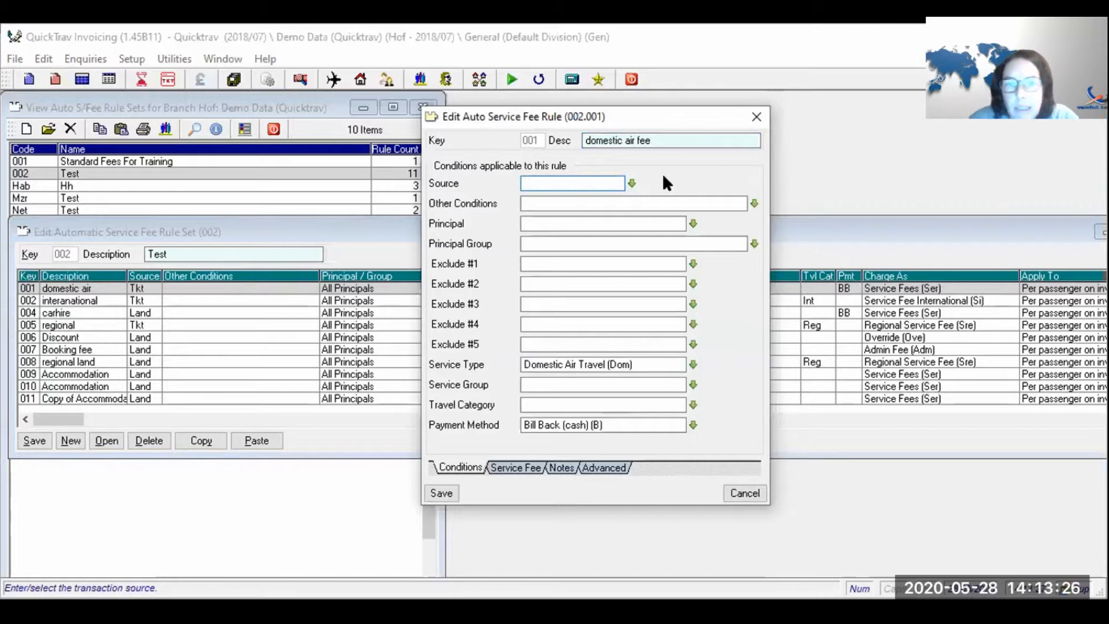
{"action": "key", "text": "Tab"}
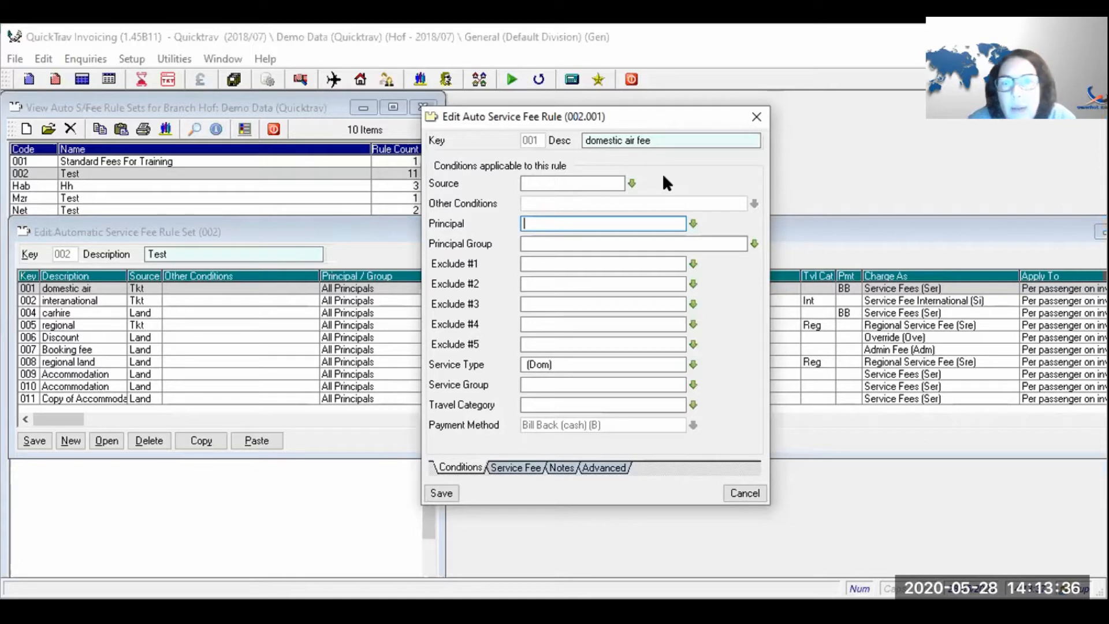
{"action": "left_click", "coordinate": [587, 181]}
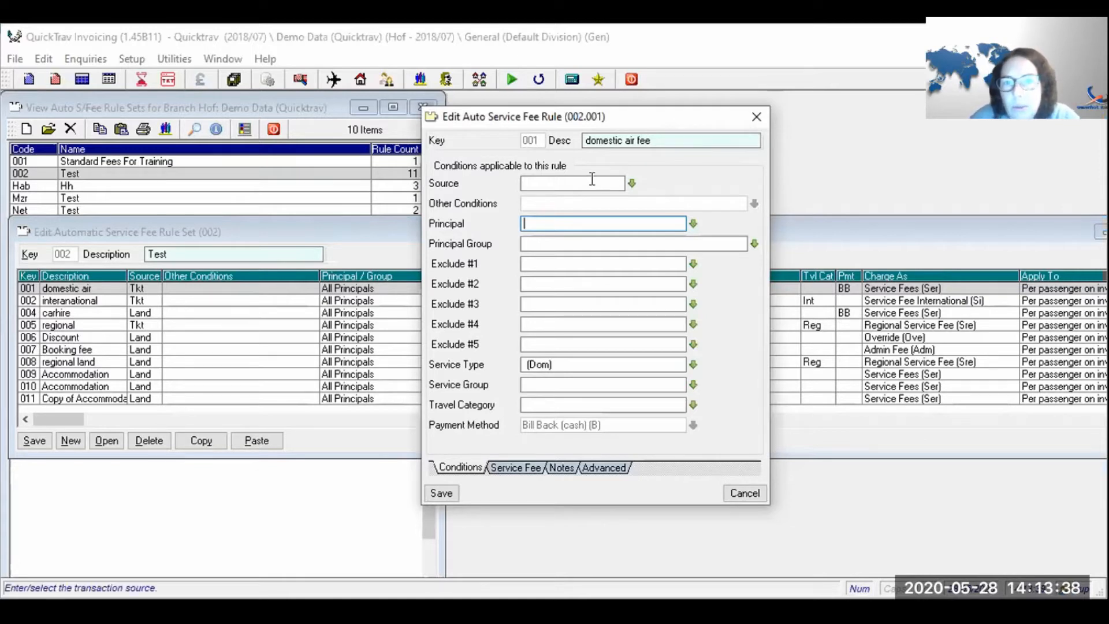
{"action": "type", "text": "1"}
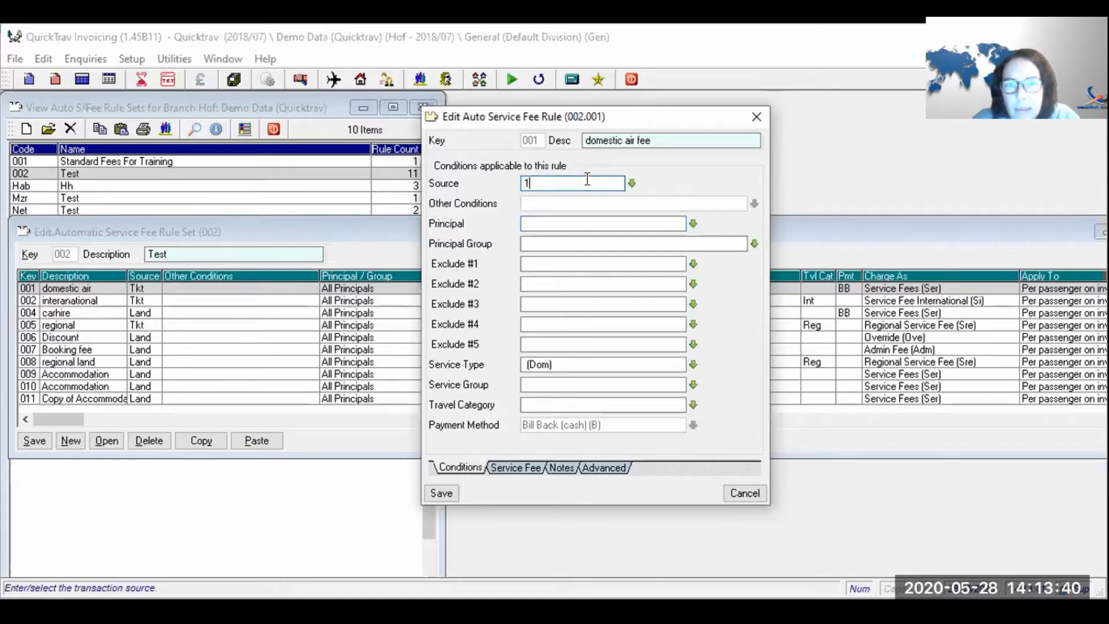
{"action": "left_click", "coordinate": [633, 180]}
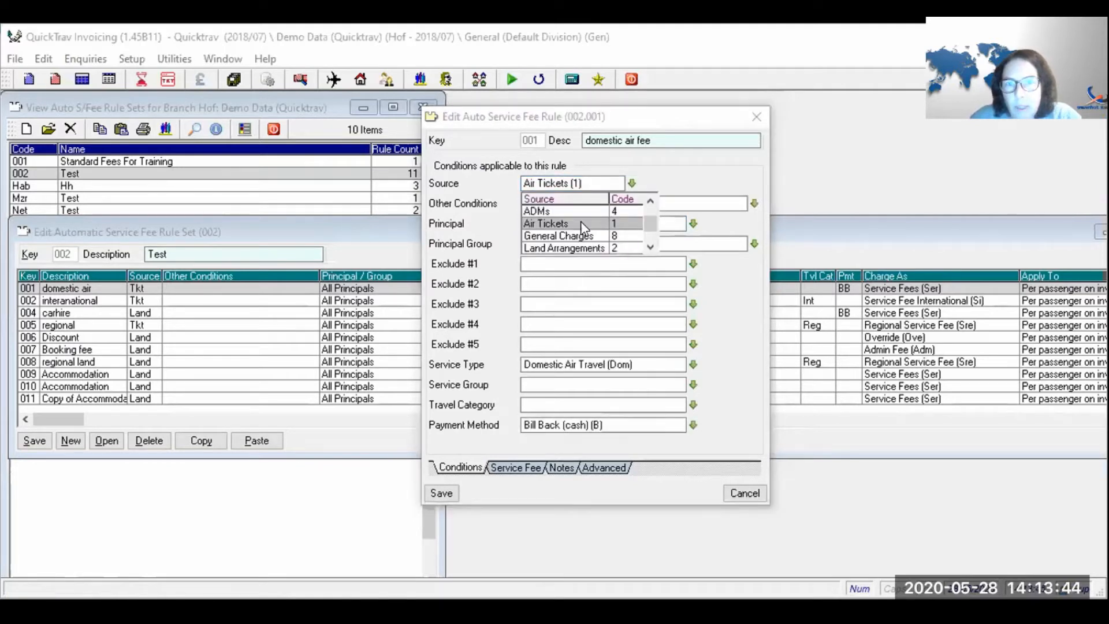
{"action": "left_click", "coordinate": [581, 223]}
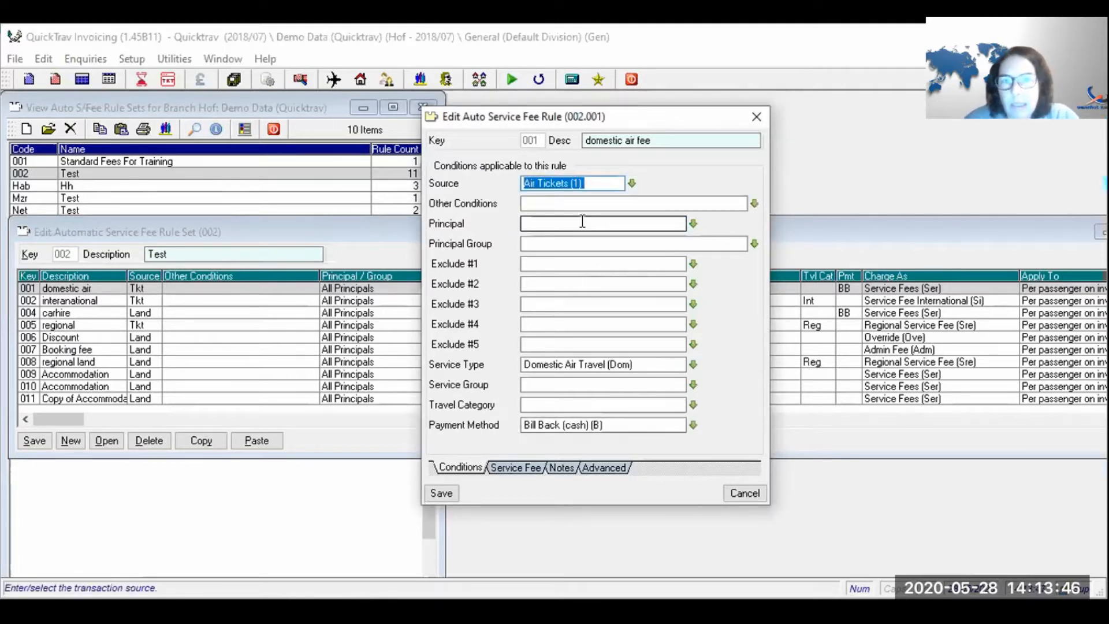
{"action": "key", "text": "Tab"}
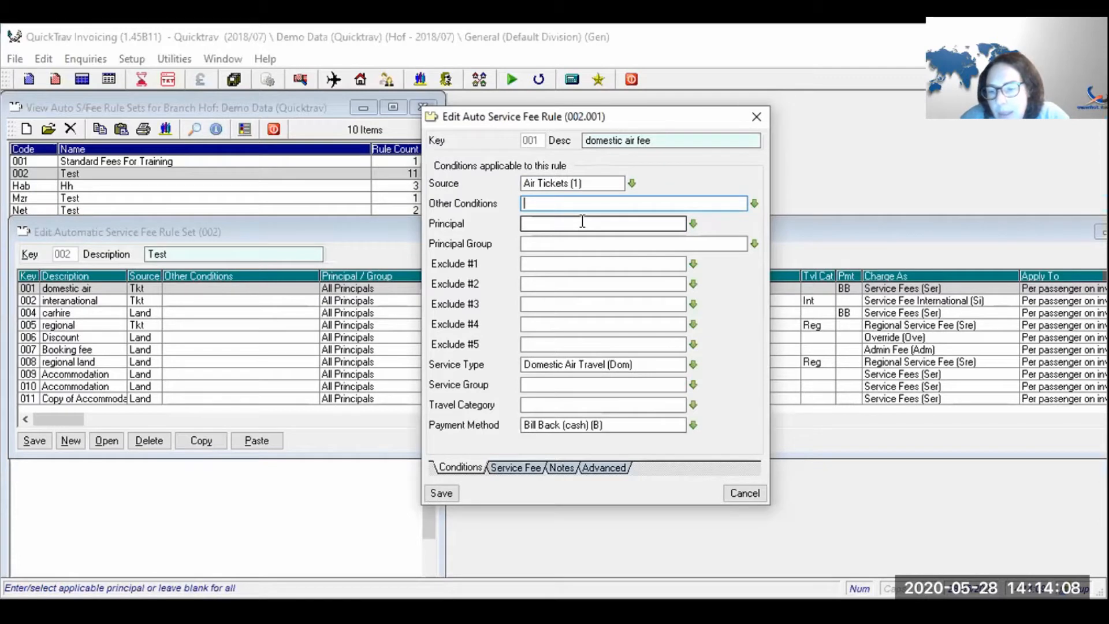
{"action": "key", "text": "Down"}
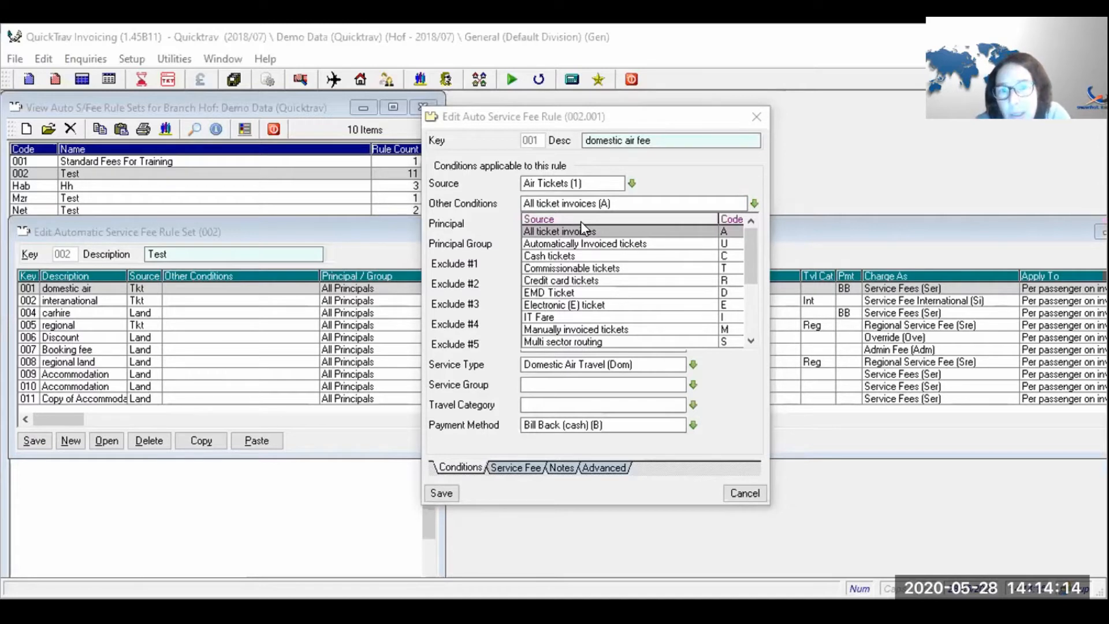
{"action": "key", "text": "Down"}
{"action": "key", "text": "Down"}
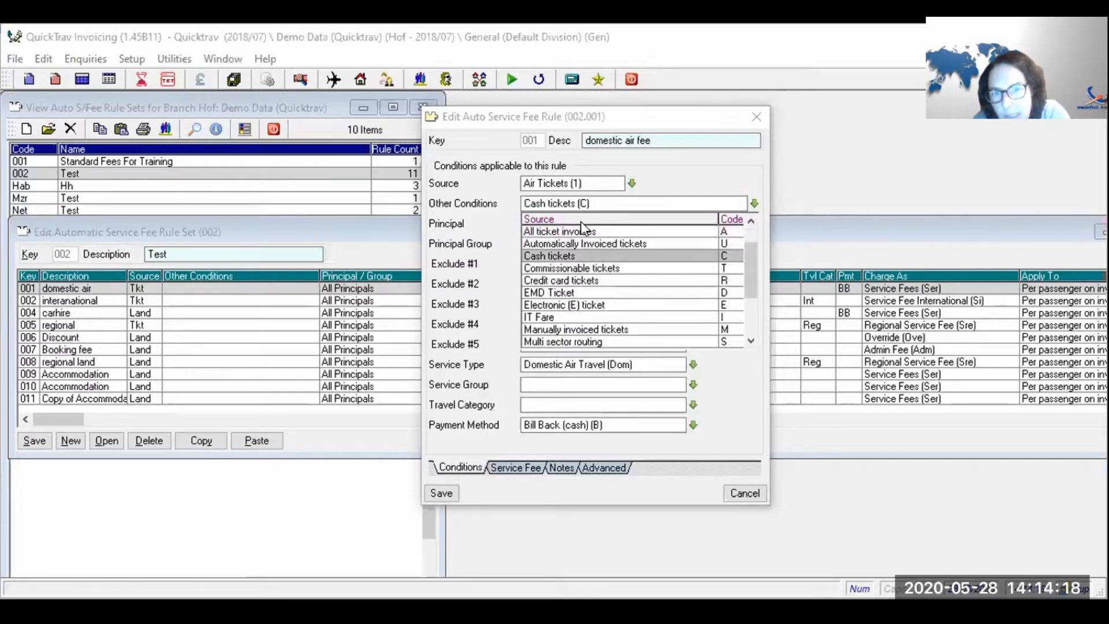
{"action": "key", "text": "Down"}
{"action": "key", "text": "Down"}
{"action": "key", "text": "Down"}
{"action": "key", "text": "Down"}
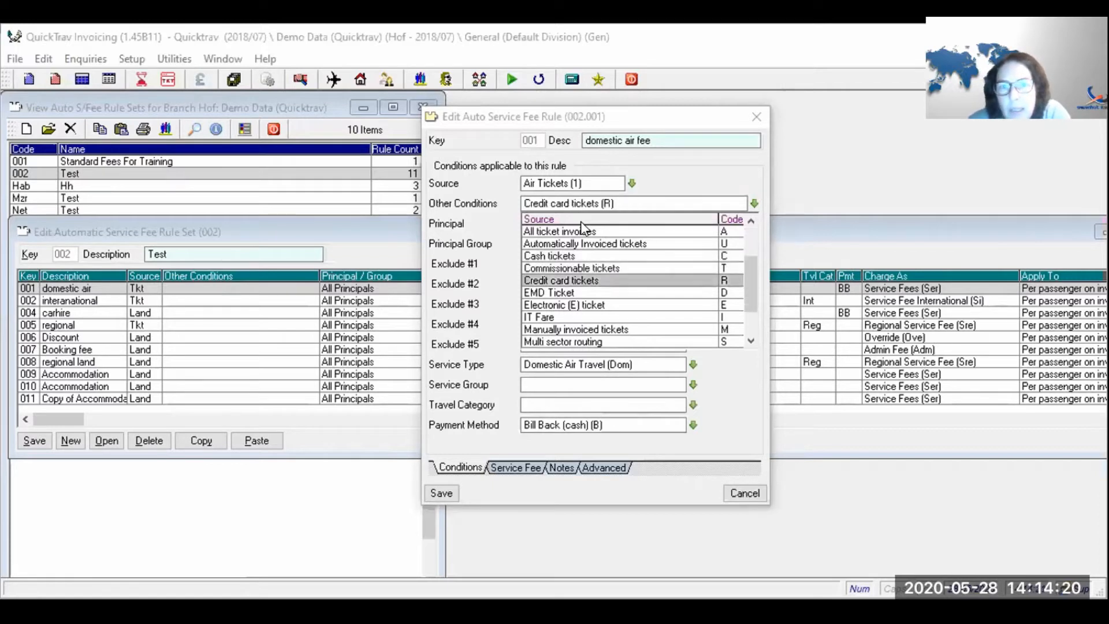
{"action": "key", "text": "Up"}
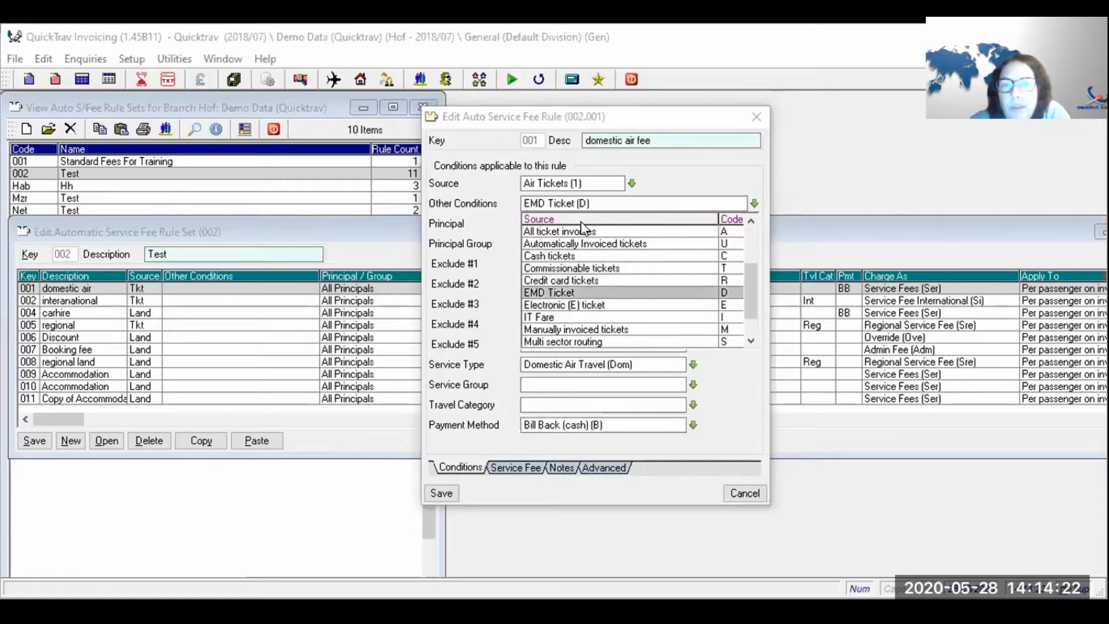
{"action": "key", "text": "Down"}
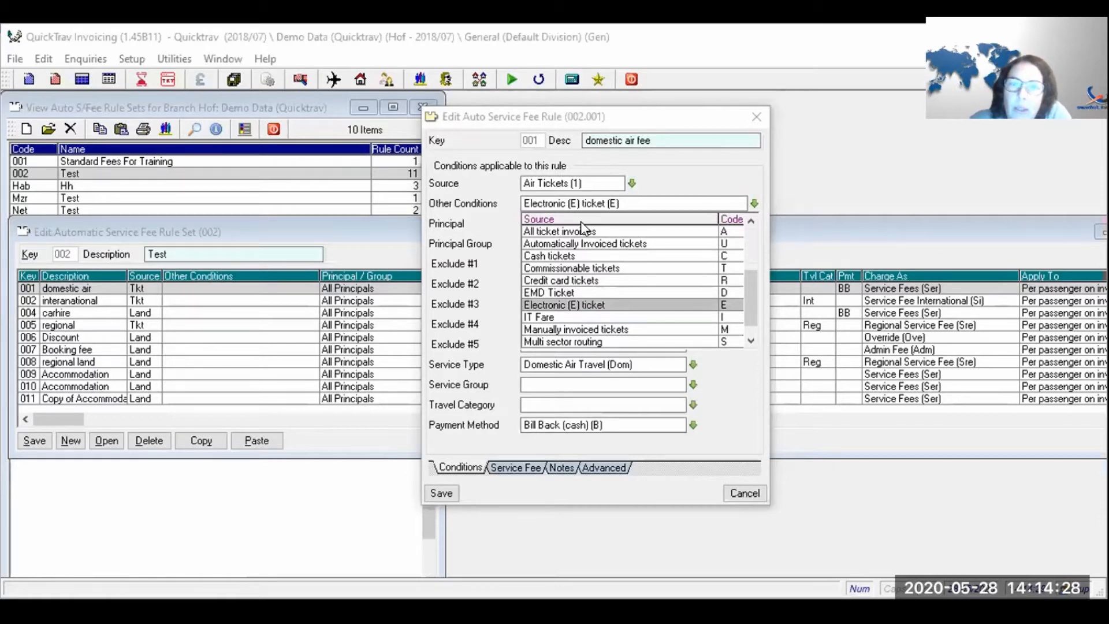
{"action": "key", "text": "Down"}
{"action": "key", "text": "Down"}
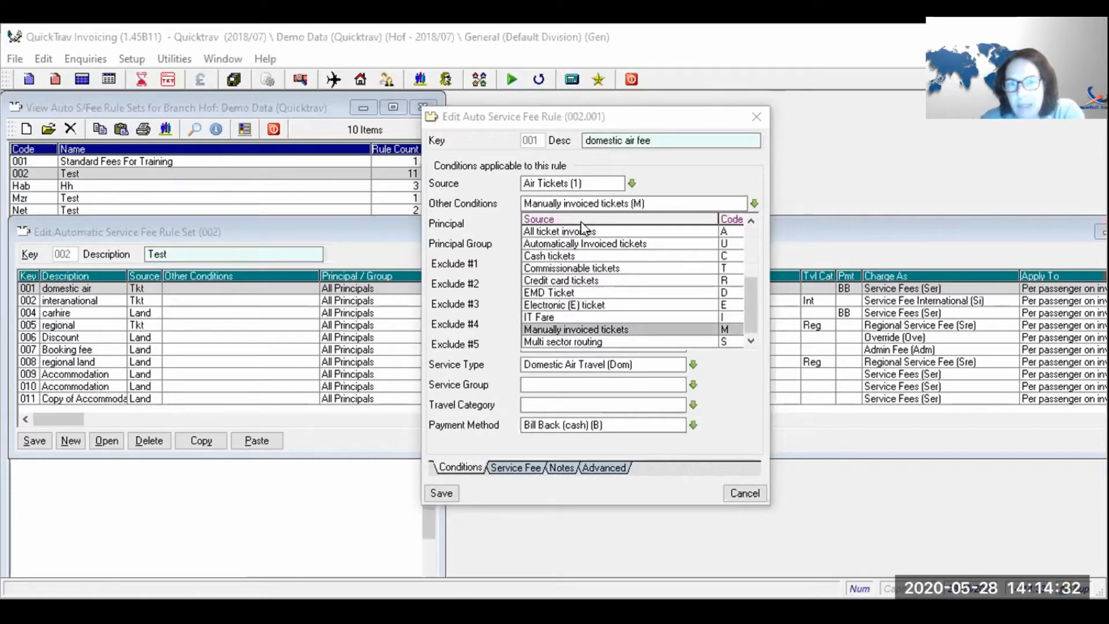
{"action": "key", "text": "Up"}
{"action": "key", "text": "Up"}
{"action": "key", "text": "Up"}
{"action": "key", "text": "Up"}
{"action": "key", "text": "Up"}
{"action": "key", "text": "Up"}
{"action": "key", "text": "Up"}
{"action": "key", "text": "Up"}
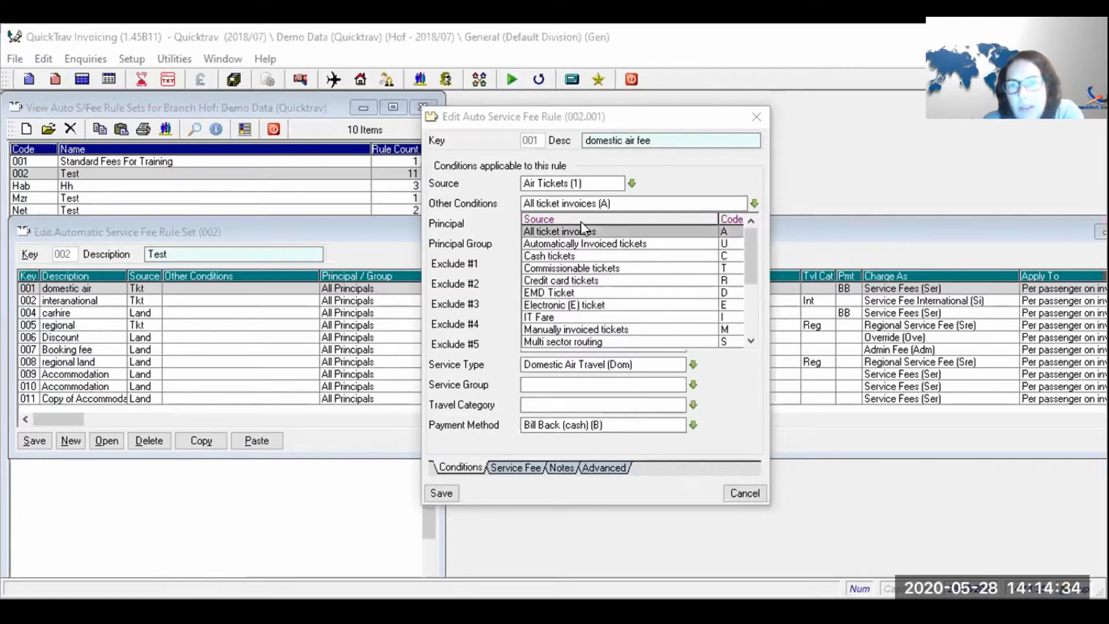
{"action": "left_click", "coordinate": [581, 221]}
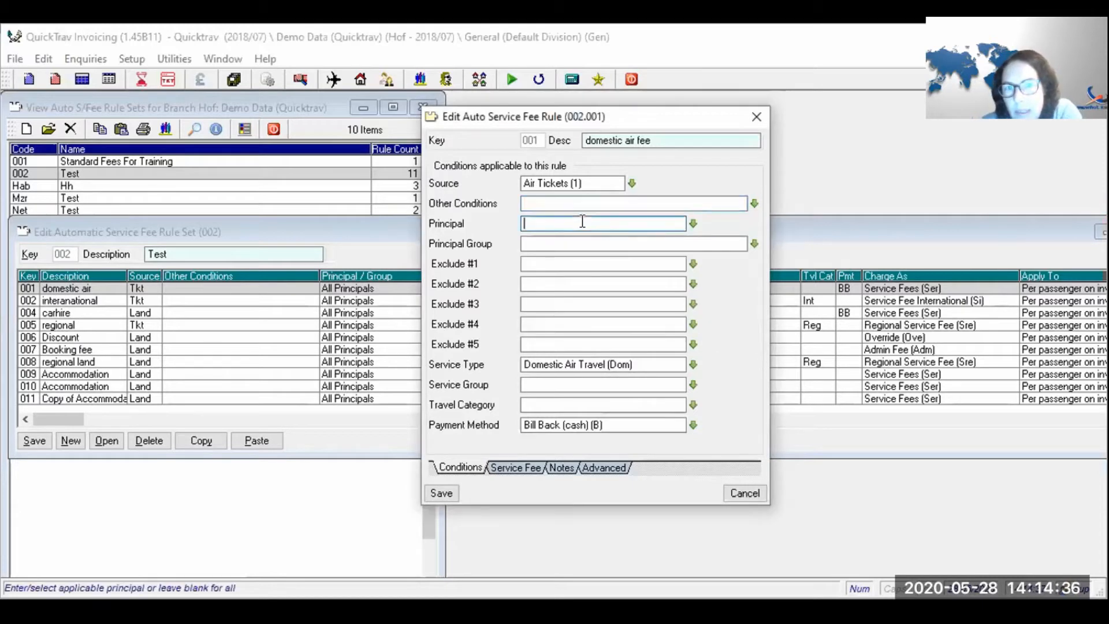
{"action": "left_click", "coordinate": [753, 201]}
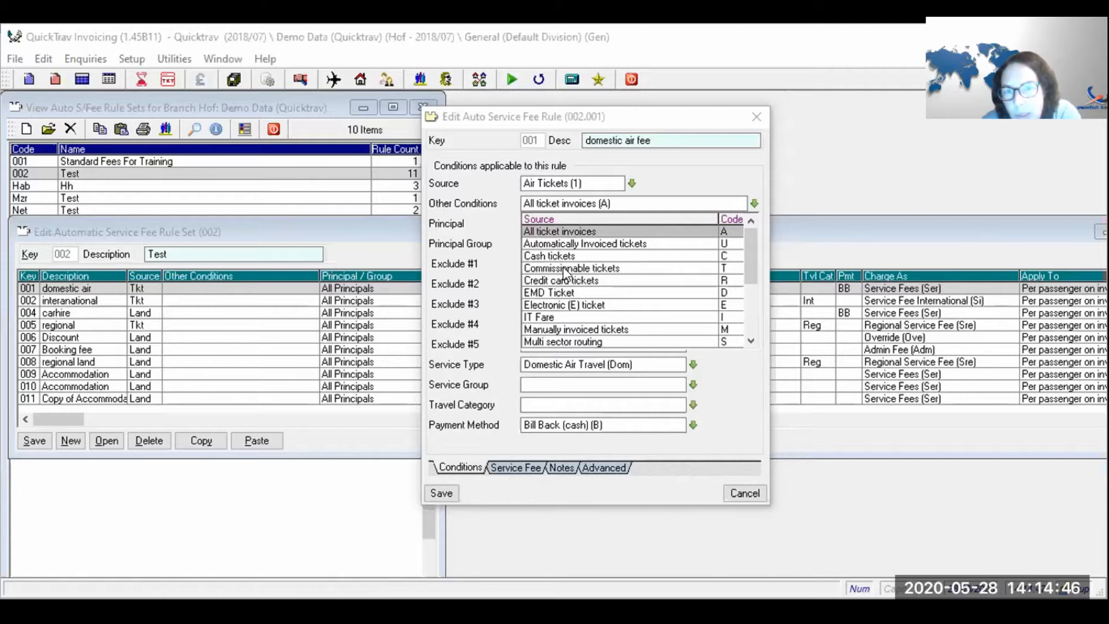
{"action": "left_click", "coordinate": [571, 232]}
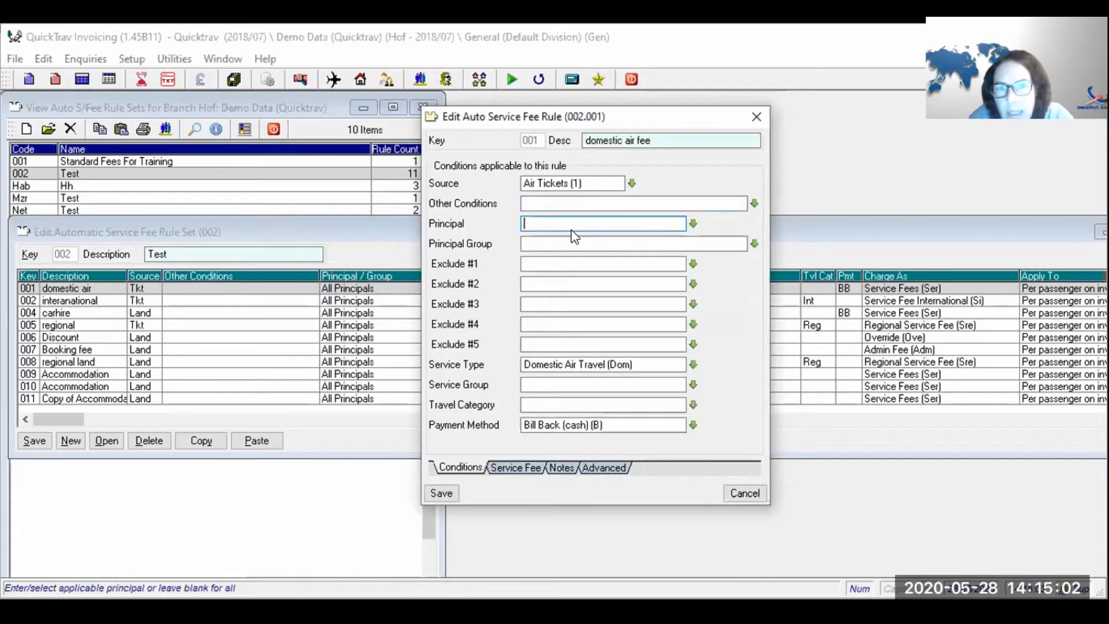
{"action": "type", "text": "083"}
{"action": "key", "text": "Tab"}
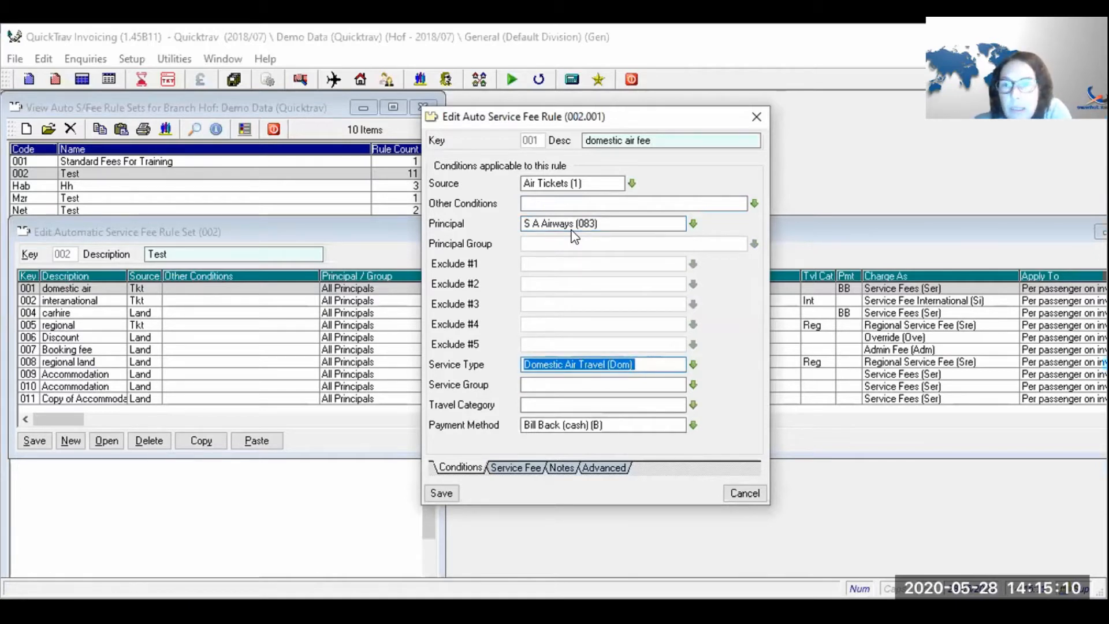
{"action": "left_click", "coordinate": [604, 224]}
{"action": "key", "text": "Delete"}
{"action": "key", "text": "Tab"}
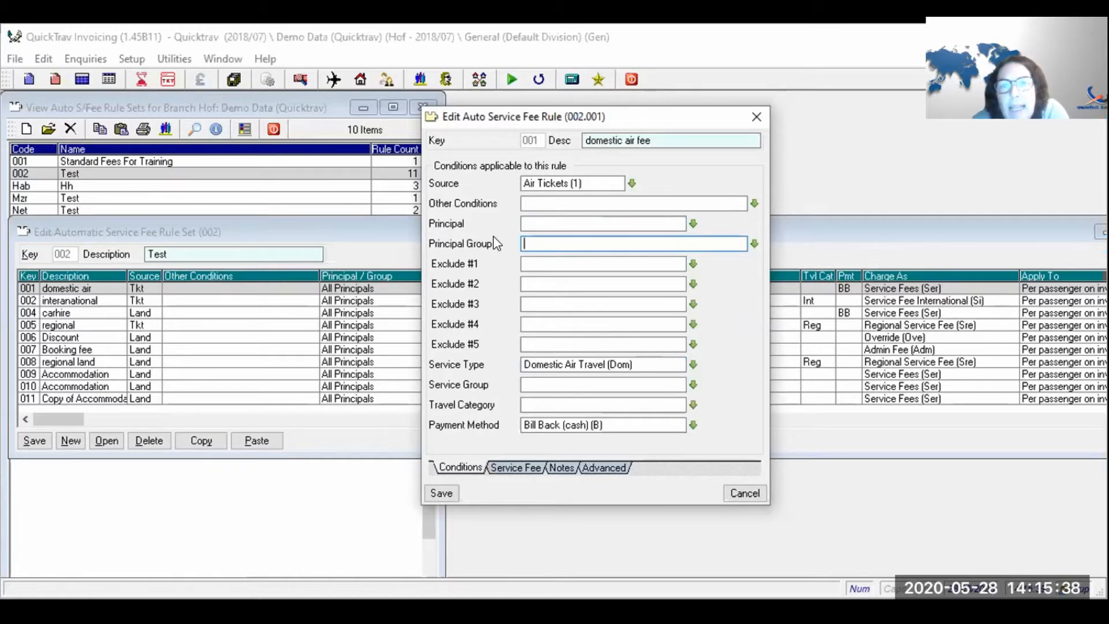
{"action": "left_click", "coordinate": [584, 283]}
{"action": "left_click", "coordinate": [599, 258]}
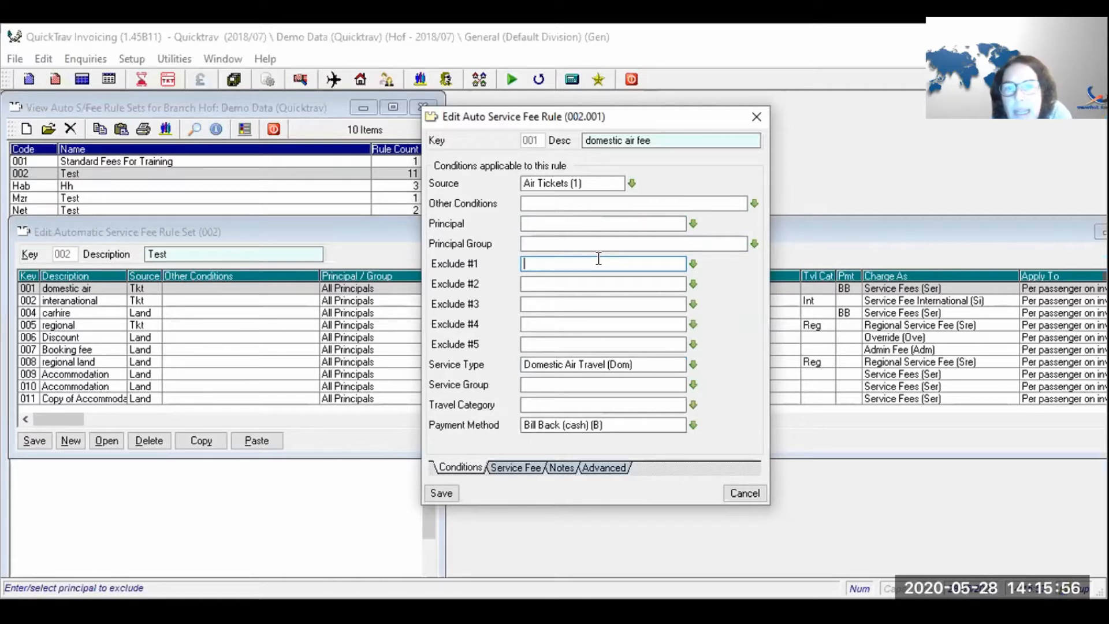
{"action": "type", "text": "125"}
{"action": "key", "text": "Tab"}
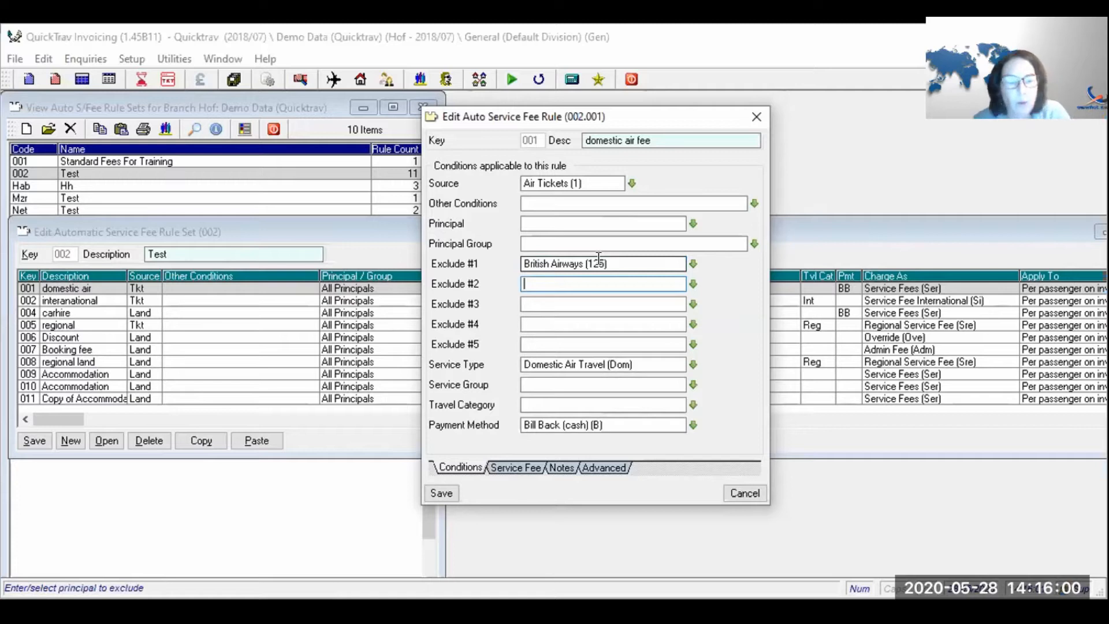
{"action": "key", "text": "shift+Tab"}
{"action": "key", "text": "Delete"}
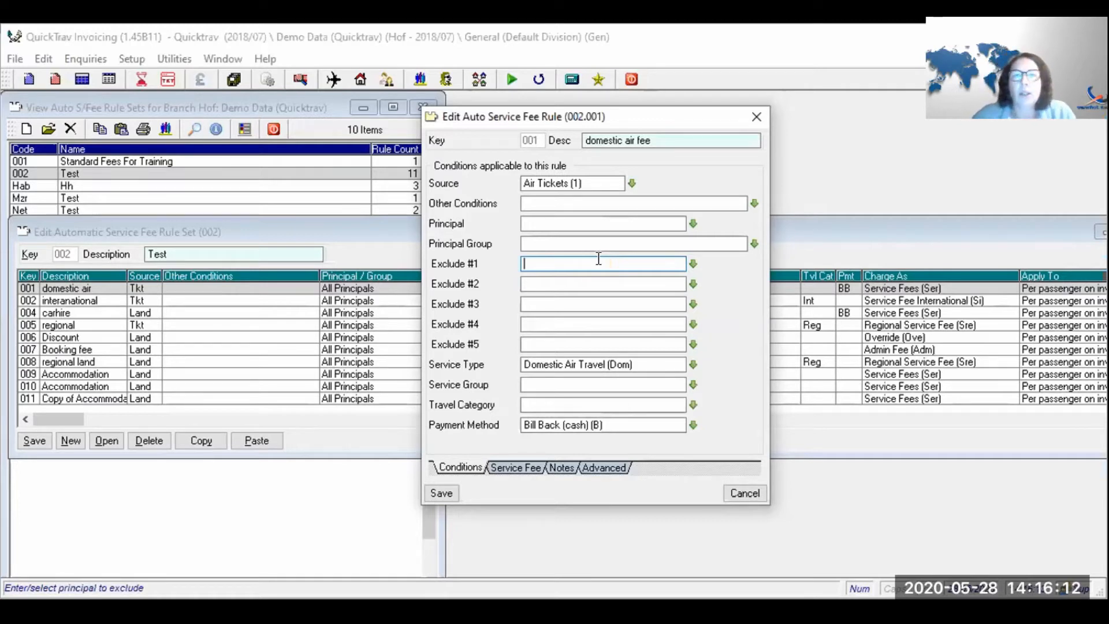
{"action": "left_click", "coordinate": [640, 364]}
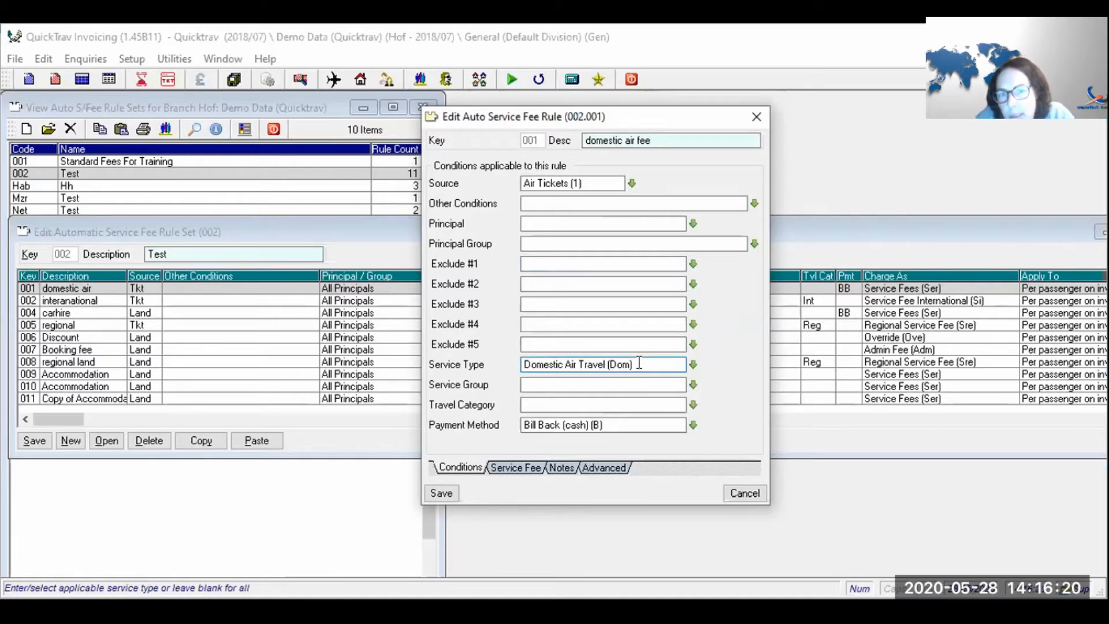
{"action": "key", "text": "BackSpace"}
{"action": "key", "text": "BackSpace"}
{"action": "key", "text": "BackSpace"}
{"action": "key", "text": "BackSpace"}
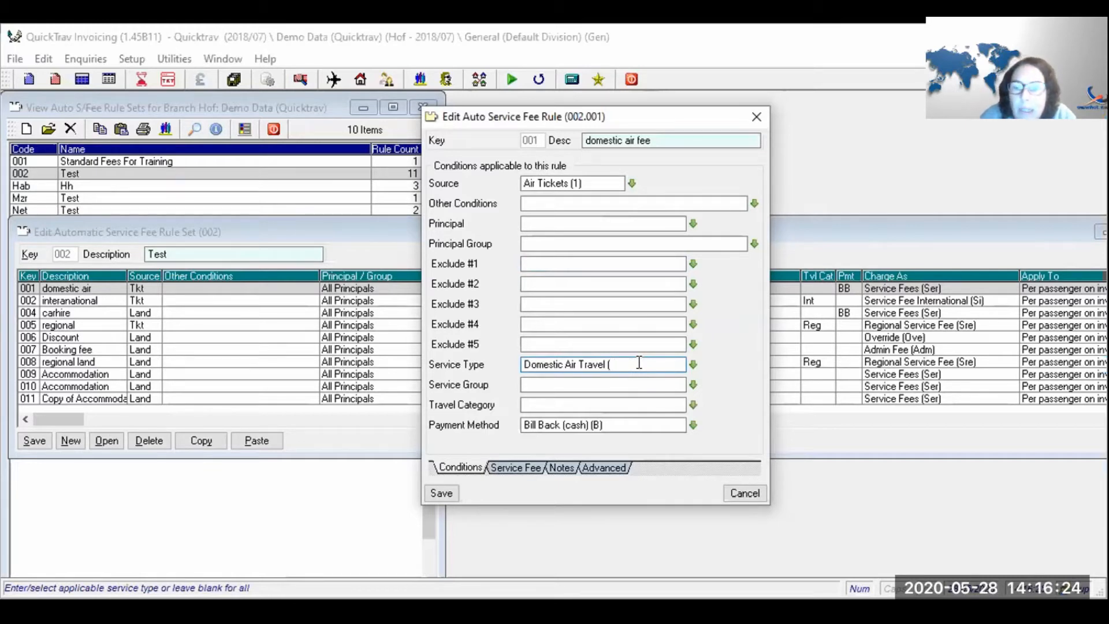
{"action": "key", "text": "BackSpace"}
{"action": "key", "text": "shift+End"}
{"action": "key", "text": "Delete"}
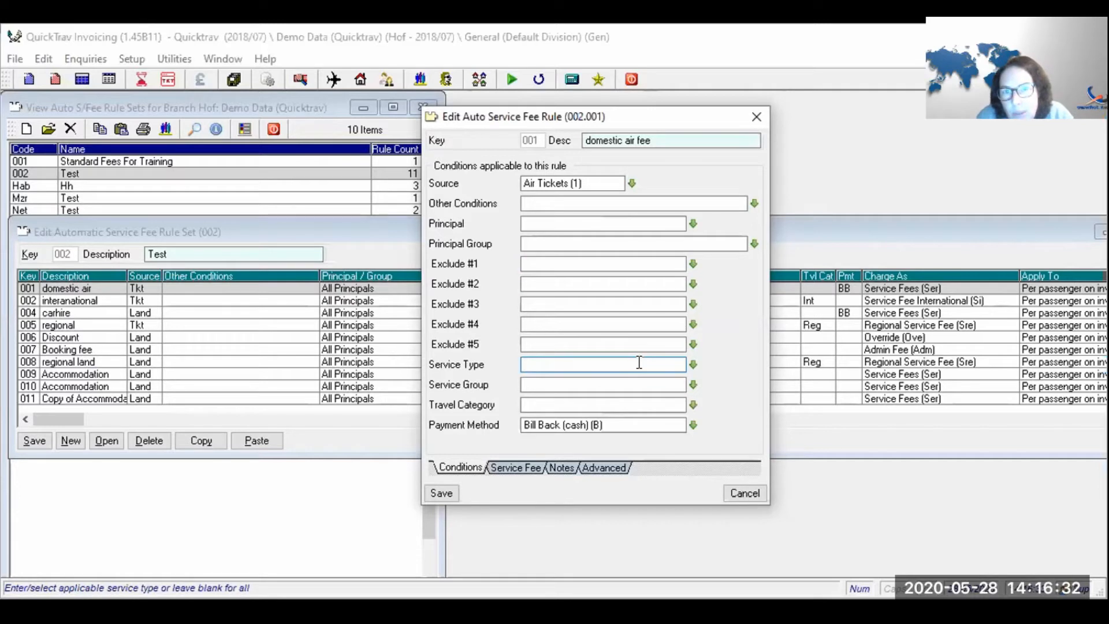
{"action": "type", "text": "dom"}
{"action": "key", "text": "Tab"}
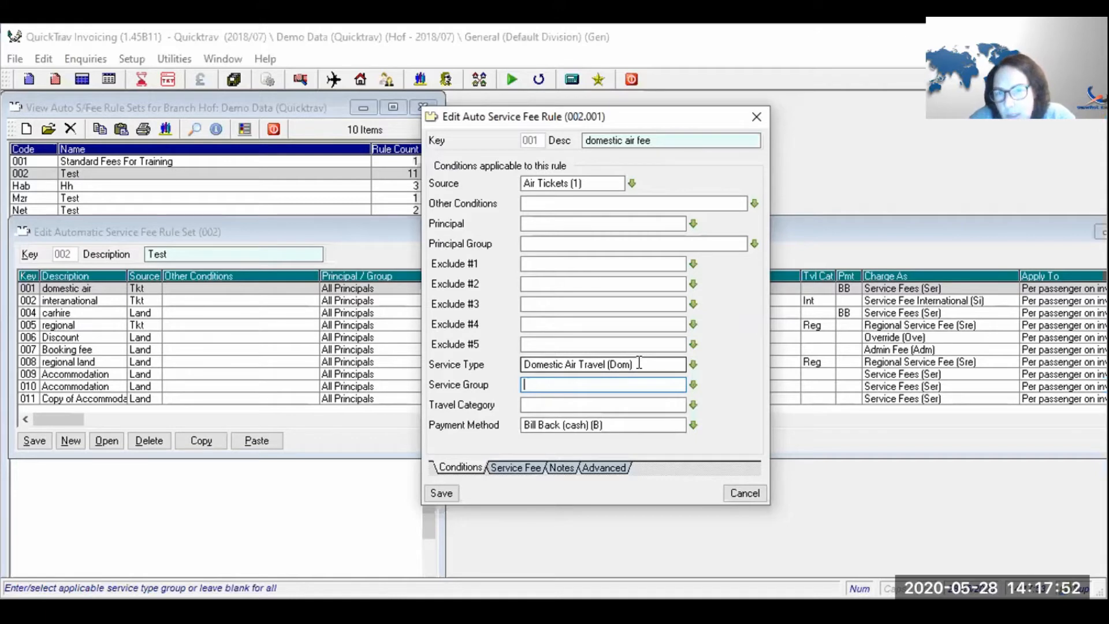
{"action": "left_click", "coordinate": [534, 405]}
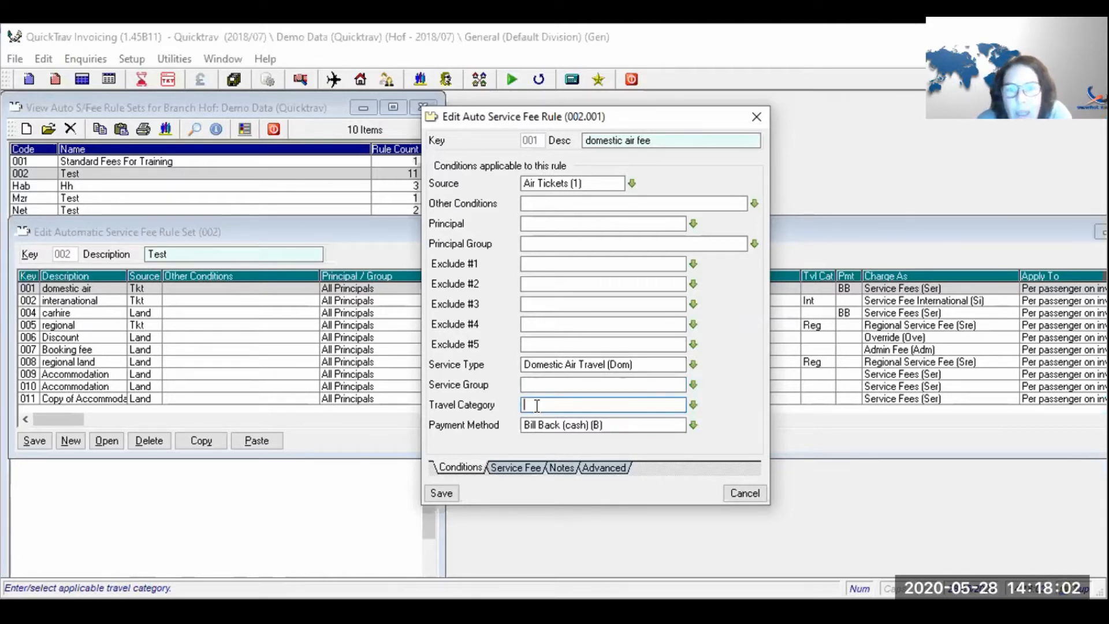
- Clear the Payment Method field, removing 'Bill Back (cash) (B)'
{"action": "left_click", "coordinate": [537, 426]}
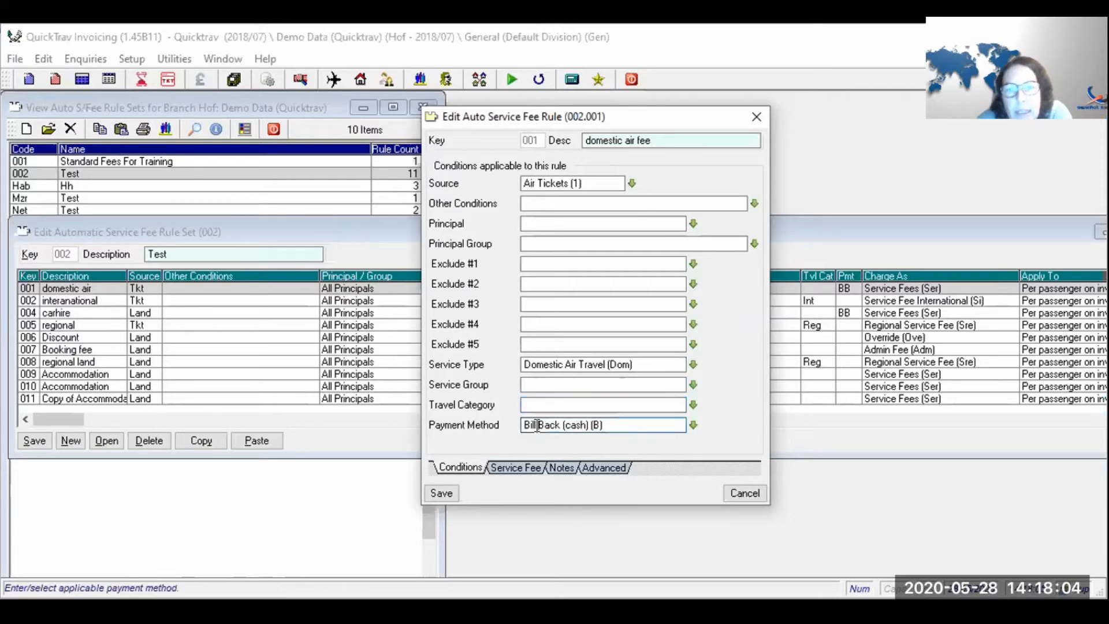
{"action": "left_click", "coordinate": [693, 426]}
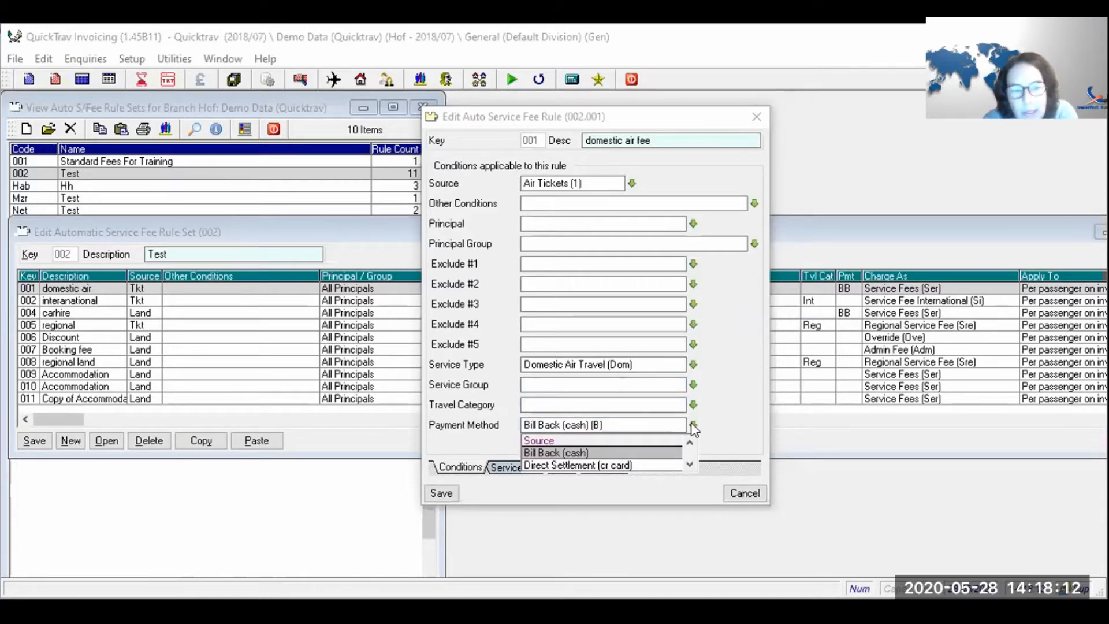
{"action": "left_click", "coordinate": [693, 426]}
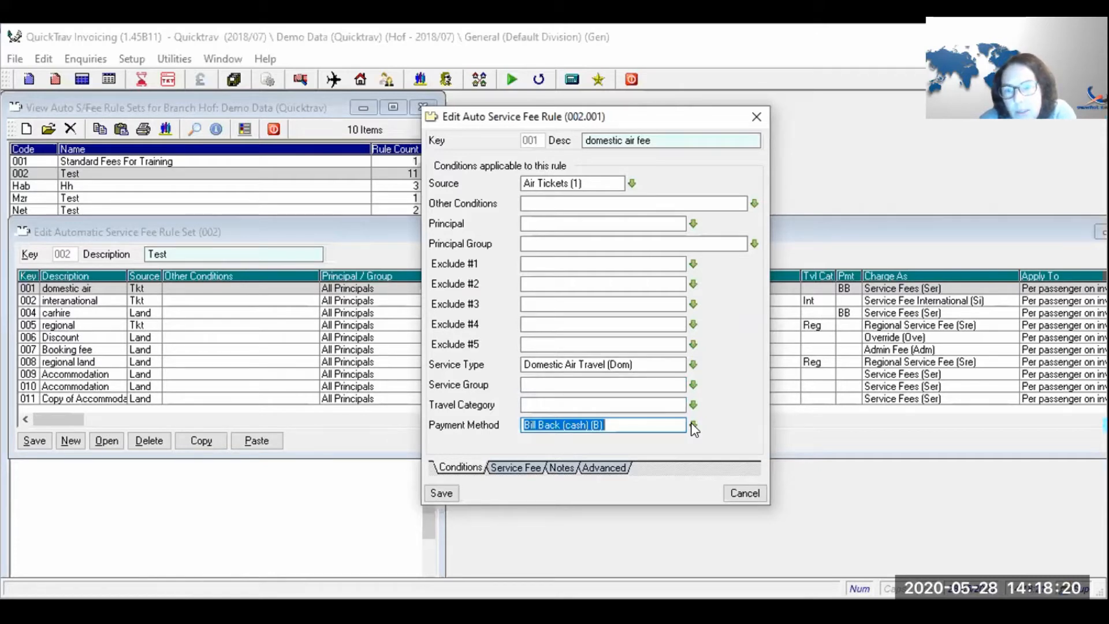
{"action": "key", "text": "Delete"}
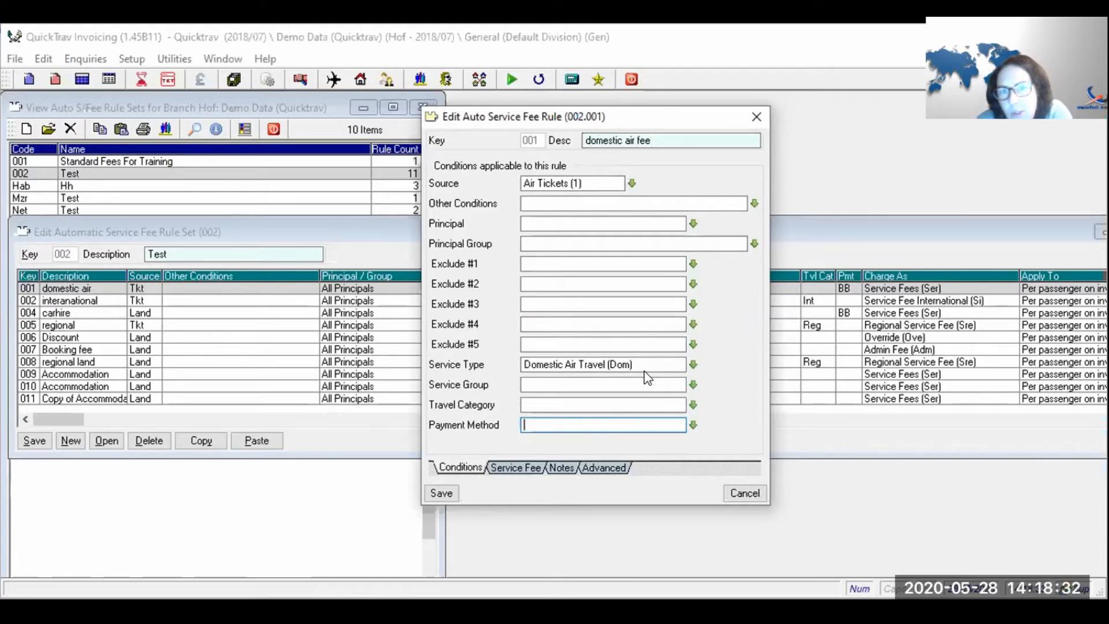
{"action": "left_click", "coordinate": [532, 468]}
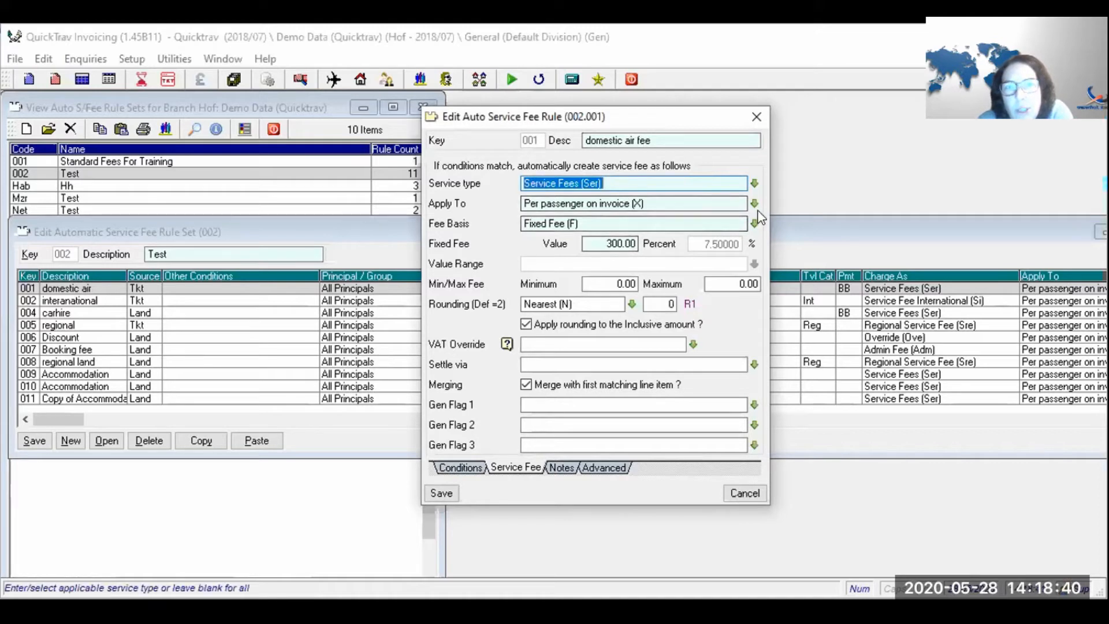
- Keep the rule's service fee type as Service Fees with its fixed 300.00 per-passenger fee
{"action": "left_click", "coordinate": [752, 185]}
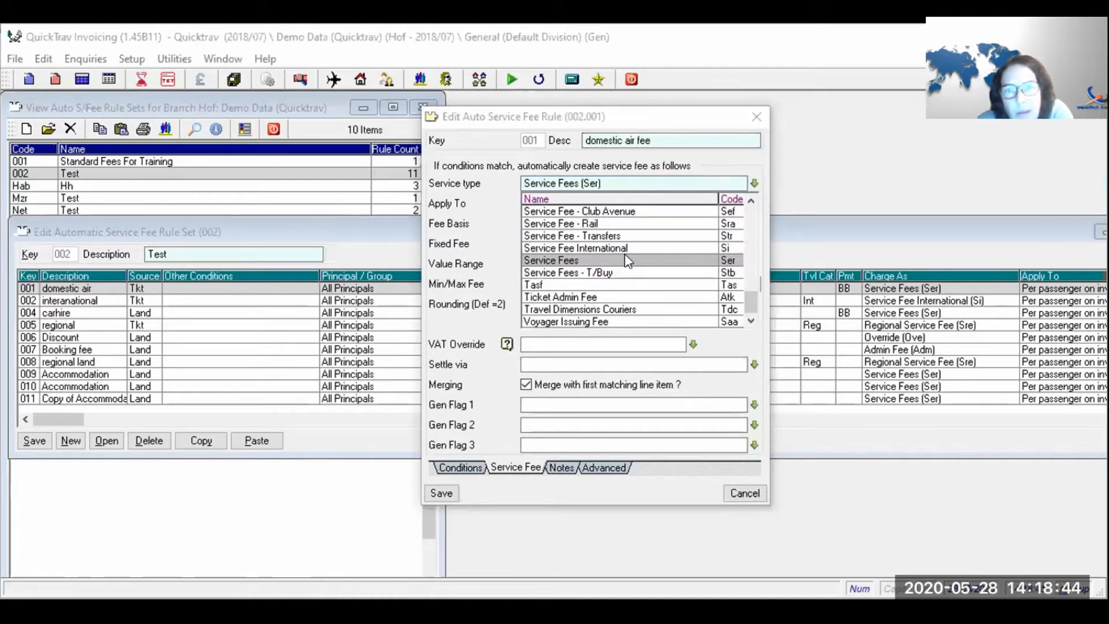
{"action": "left_click", "coordinate": [625, 256]}
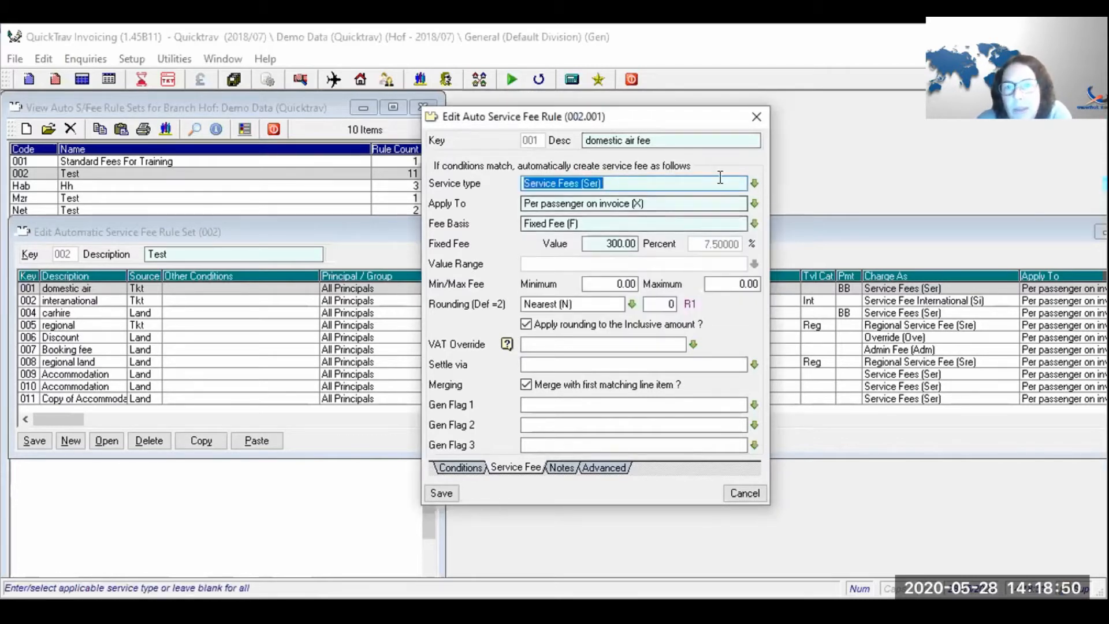
{"action": "left_click", "coordinate": [752, 186]}
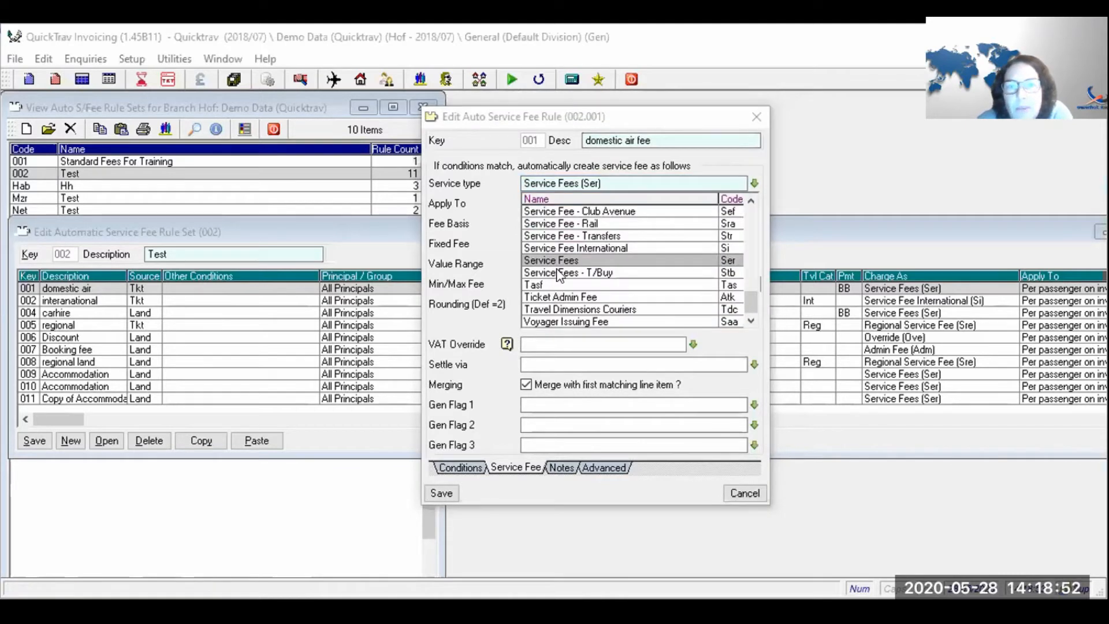
{"action": "left_click", "coordinate": [564, 261]}
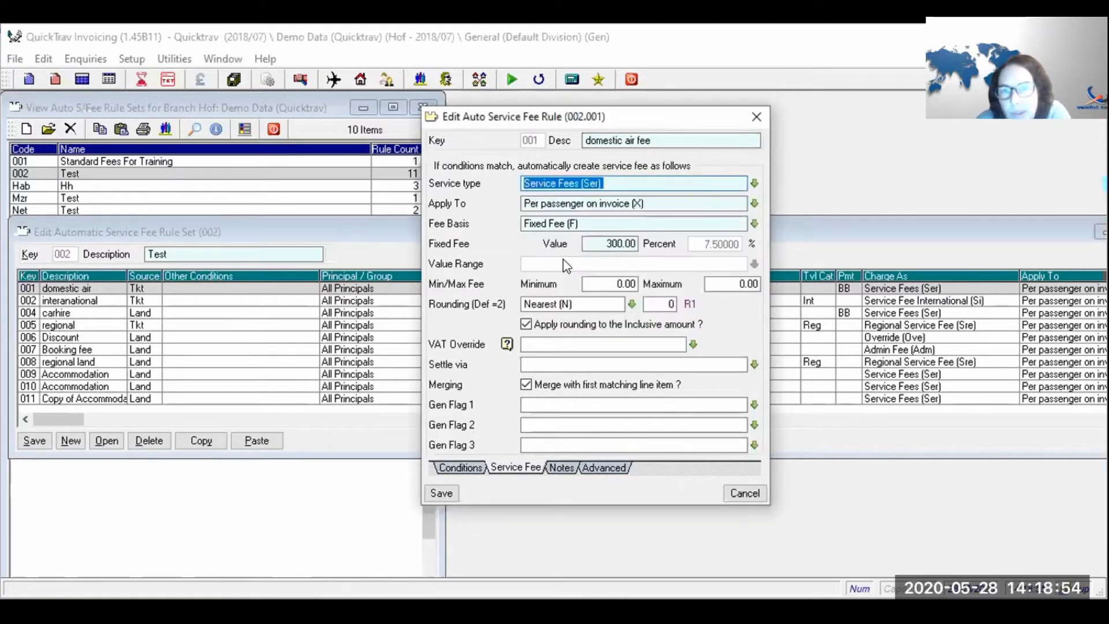
{"action": "key", "text": "Tab"}
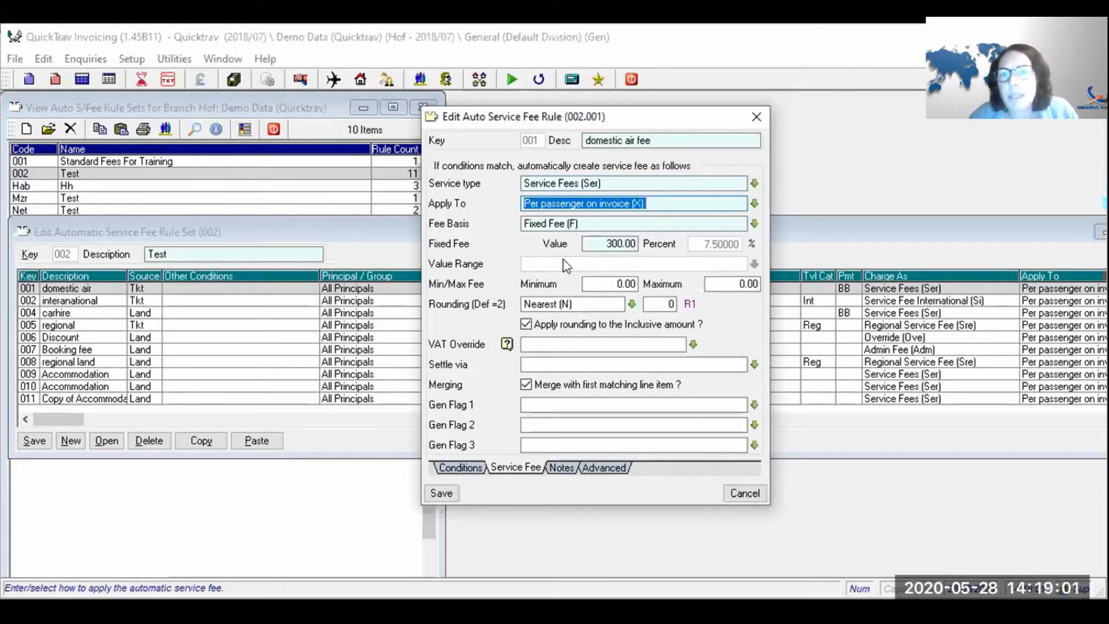
{"action": "key", "text": "Down"}
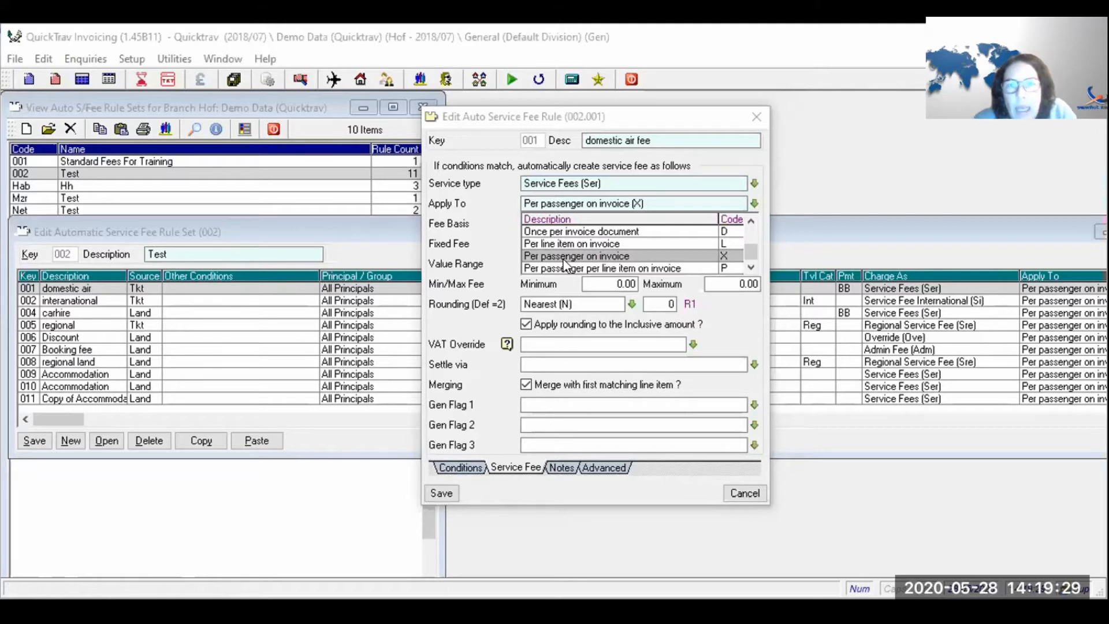
{"action": "key", "text": "Up"}
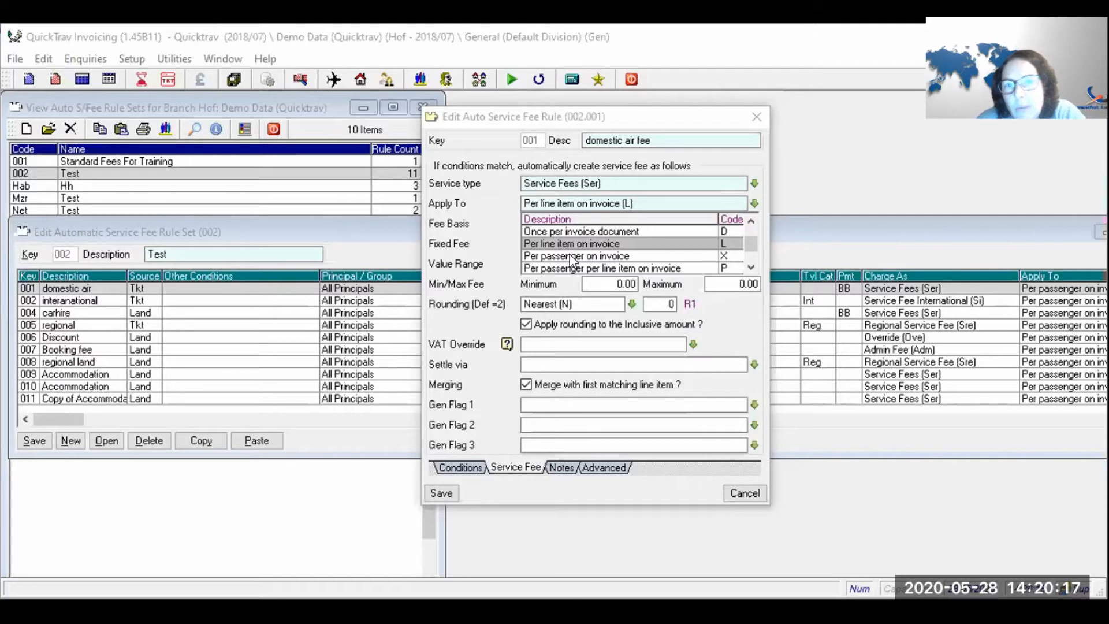
{"action": "left_click", "coordinate": [570, 256]}
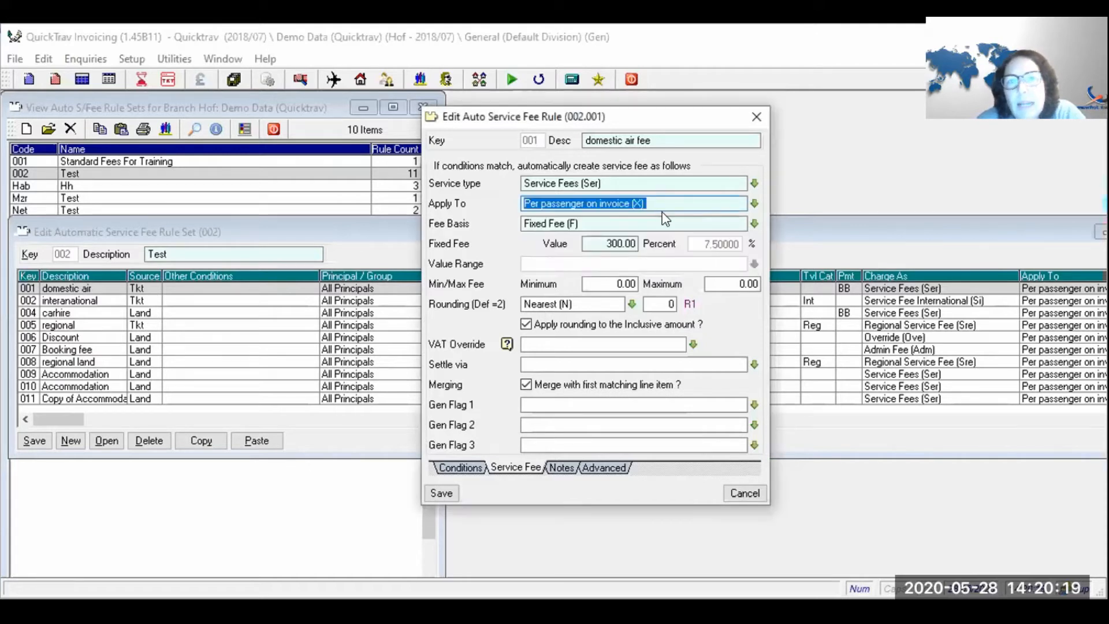
- Set the Fee Basis to 'Fee per flight/sector/segment (S)'
{"action": "left_click", "coordinate": [754, 225]}
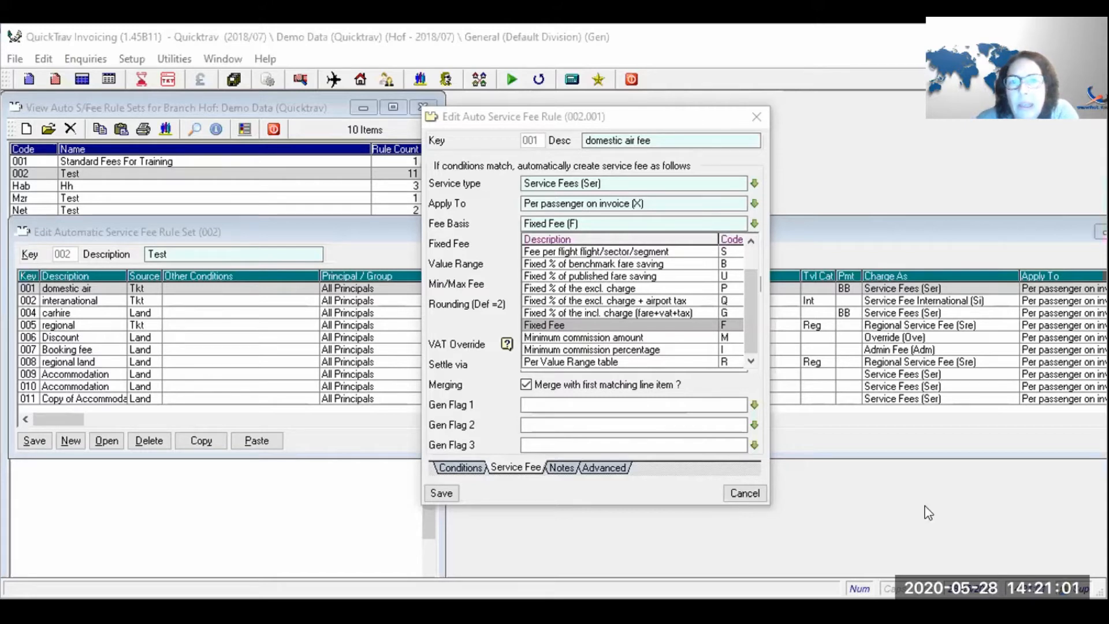
{"action": "left_click", "coordinate": [683, 250]}
{"action": "left_click", "coordinate": [749, 224]}
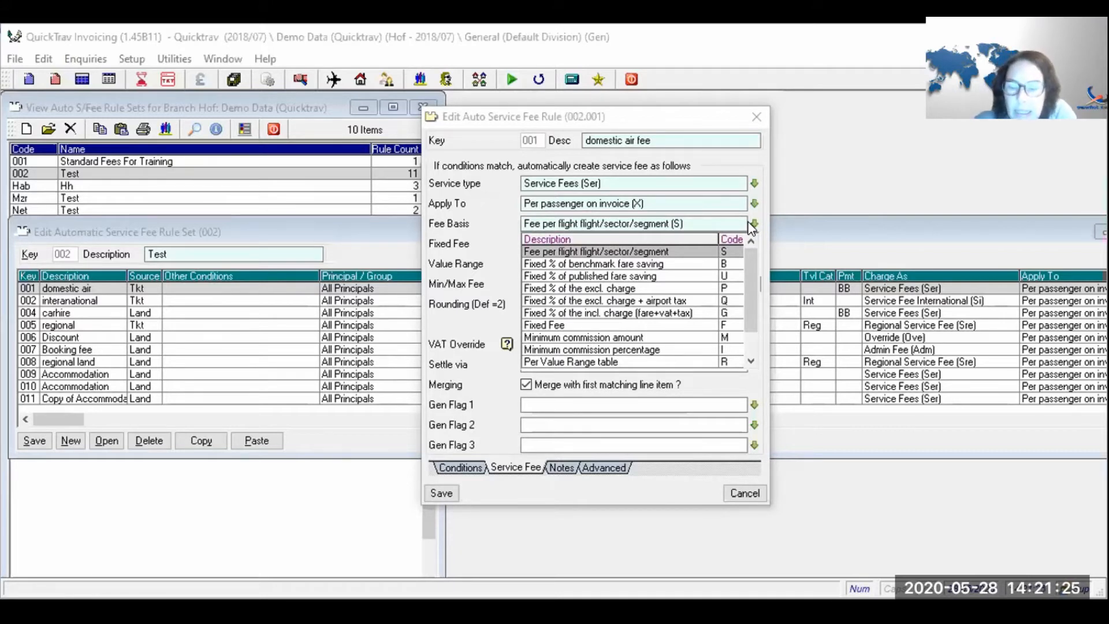
- Step the fee basis through the fare saving, excl./incl. charge options down to Fixed Fee
{"action": "key", "text": "Down"}
{"action": "key", "text": "Down"}
{"action": "key", "text": "Down"}
{"action": "key", "text": "Up"}
{"action": "key", "text": "Up"}
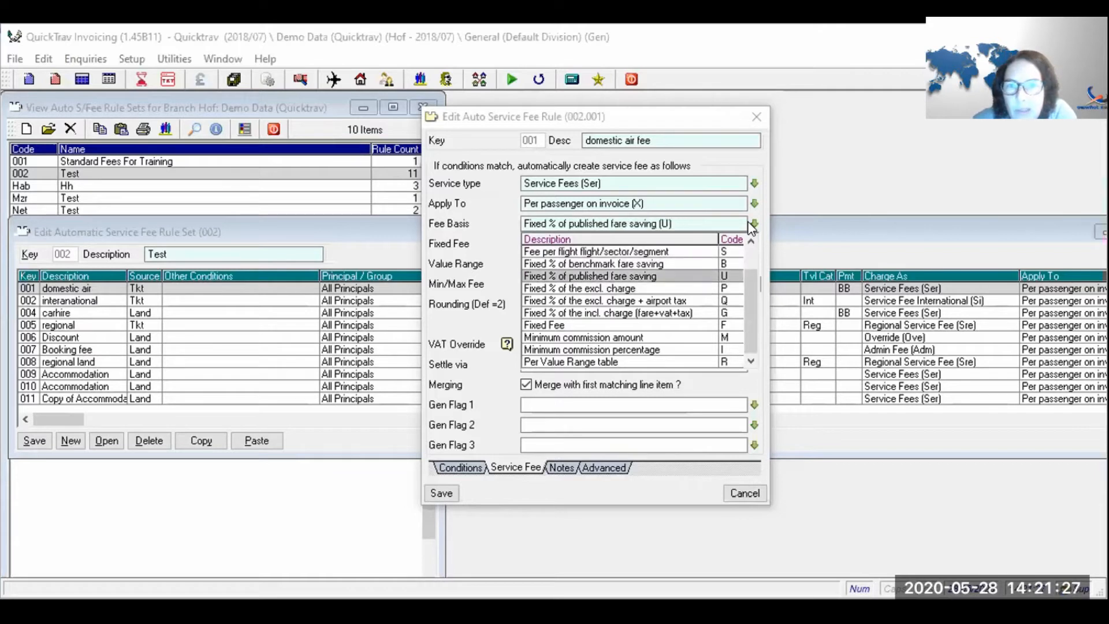
{"action": "key", "text": "Down"}
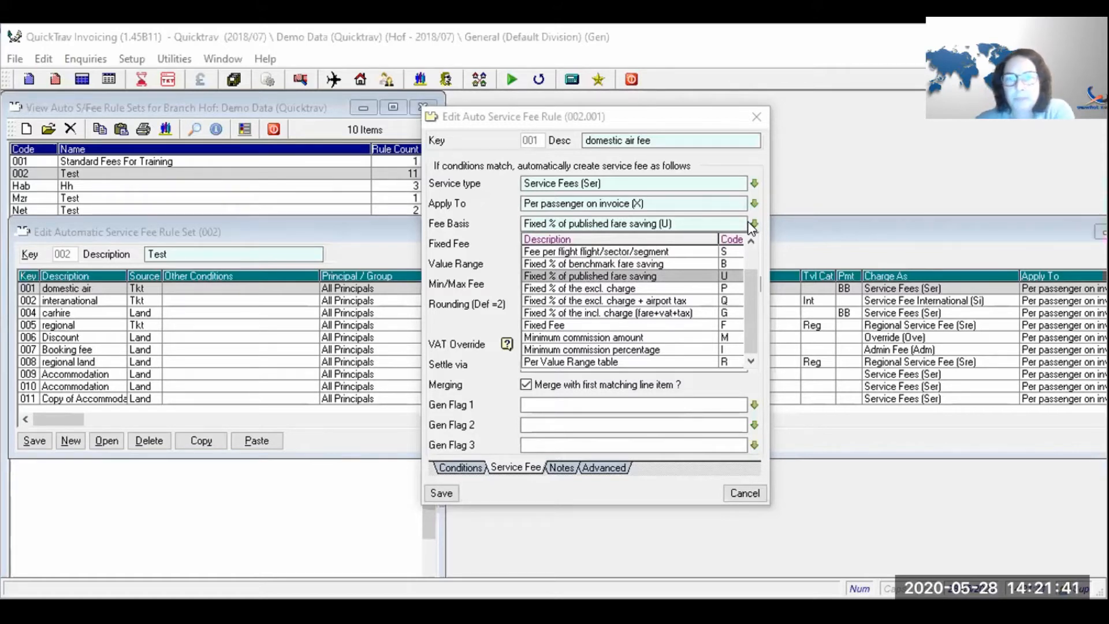
{"action": "key", "text": "Down"}
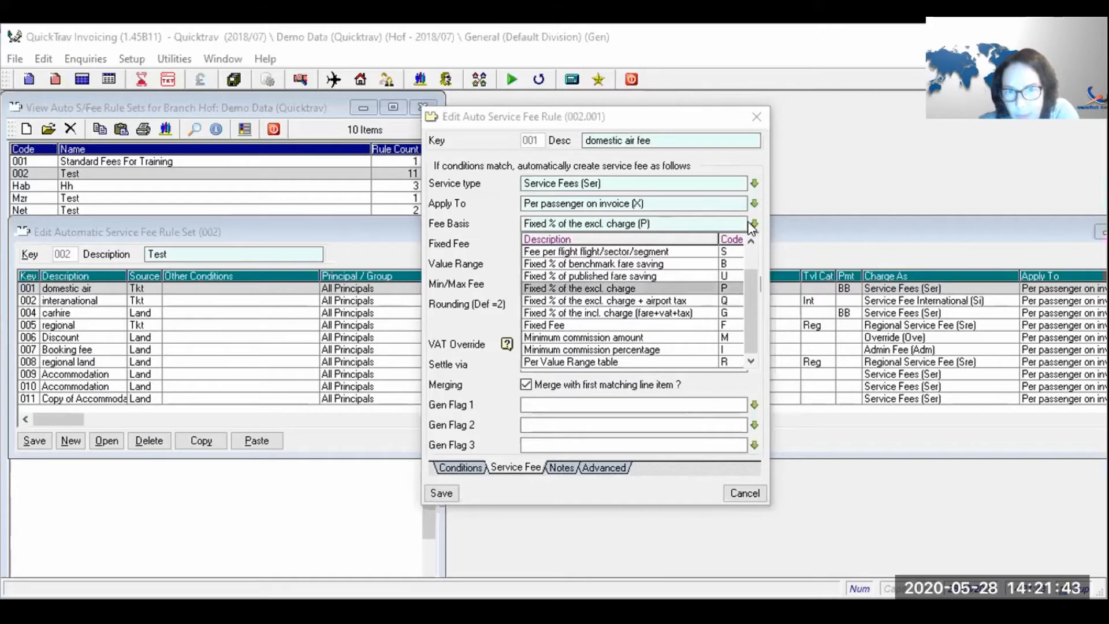
{"action": "key", "text": "Down"}
{"action": "key", "text": "Down"}
{"action": "key", "text": "Up"}
{"action": "key", "text": "Up"}
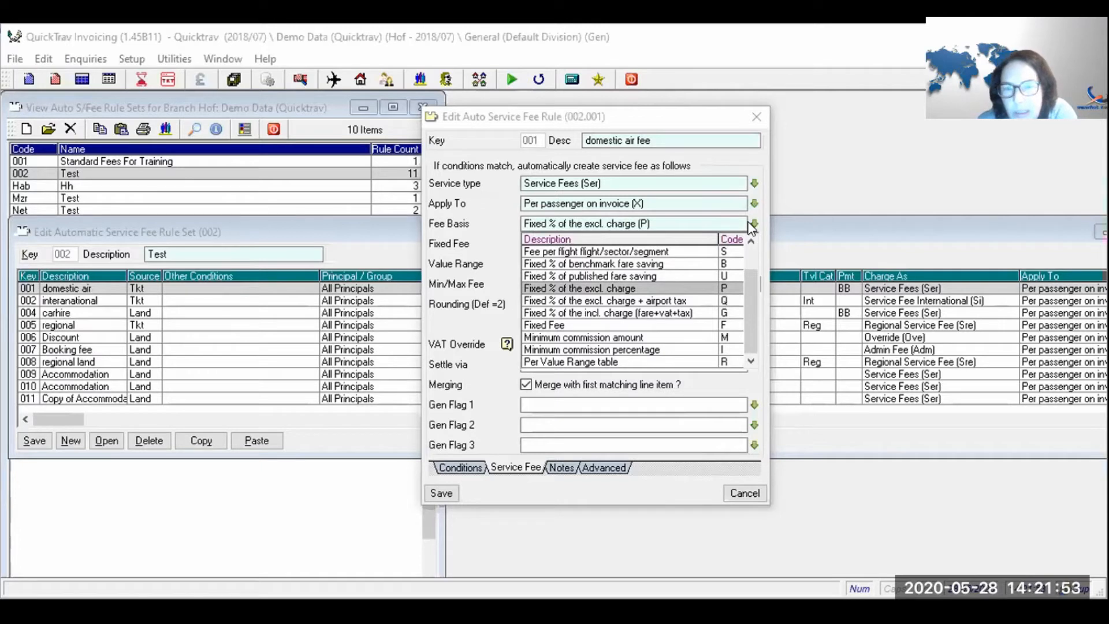
{"action": "key", "text": "Down"}
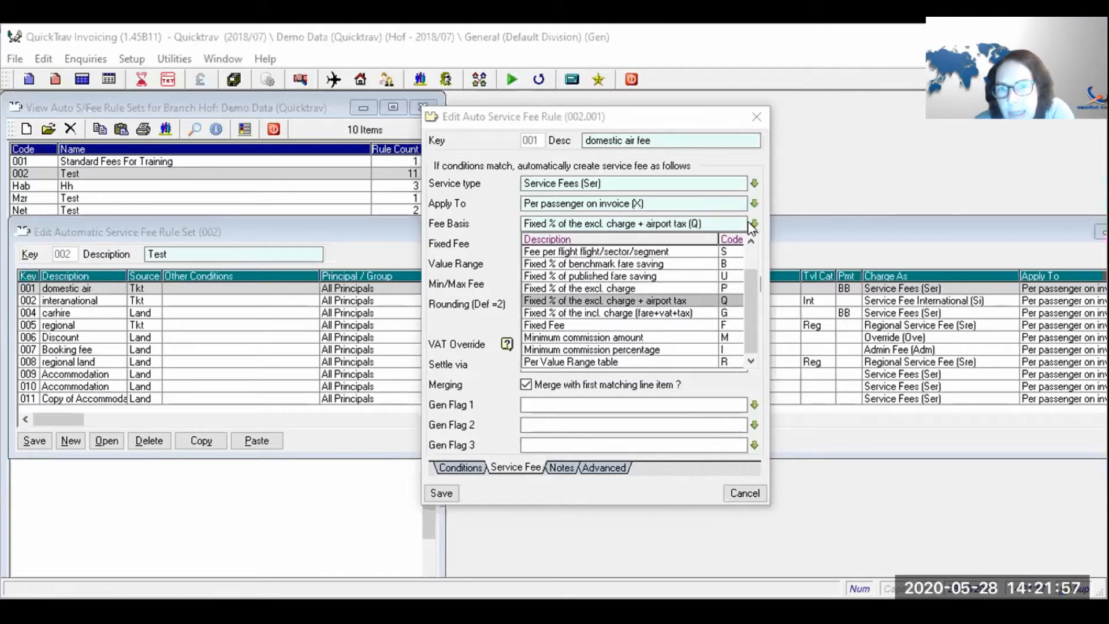
{"action": "key", "text": "Down"}
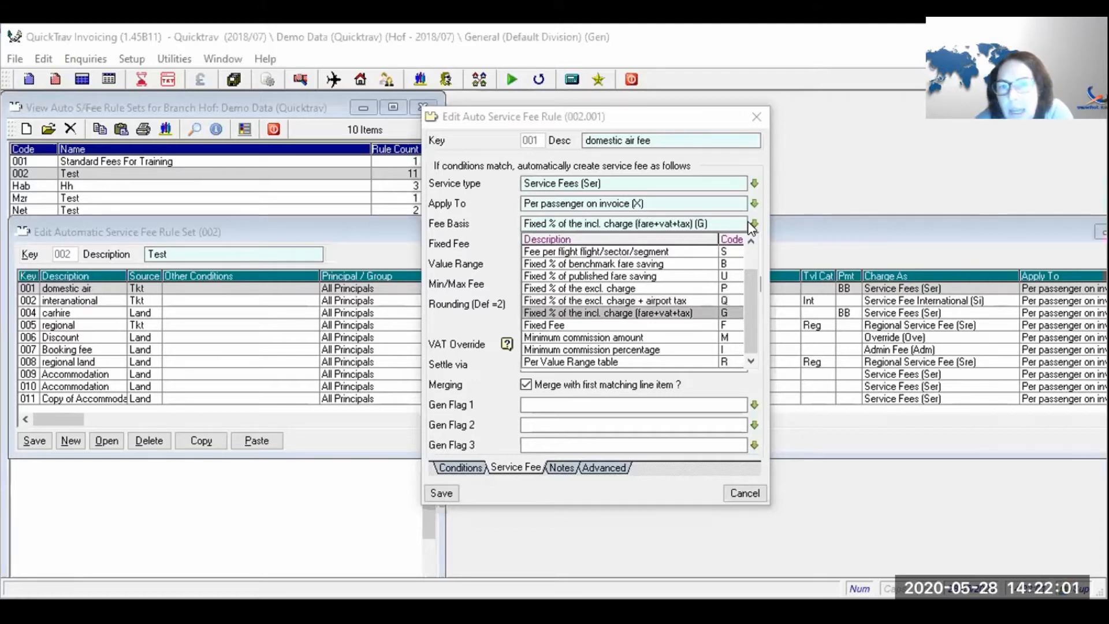
{"action": "key", "text": "Up"}
{"action": "key", "text": "Up"}
{"action": "key", "text": "Down"}
{"action": "key", "text": "Down"}
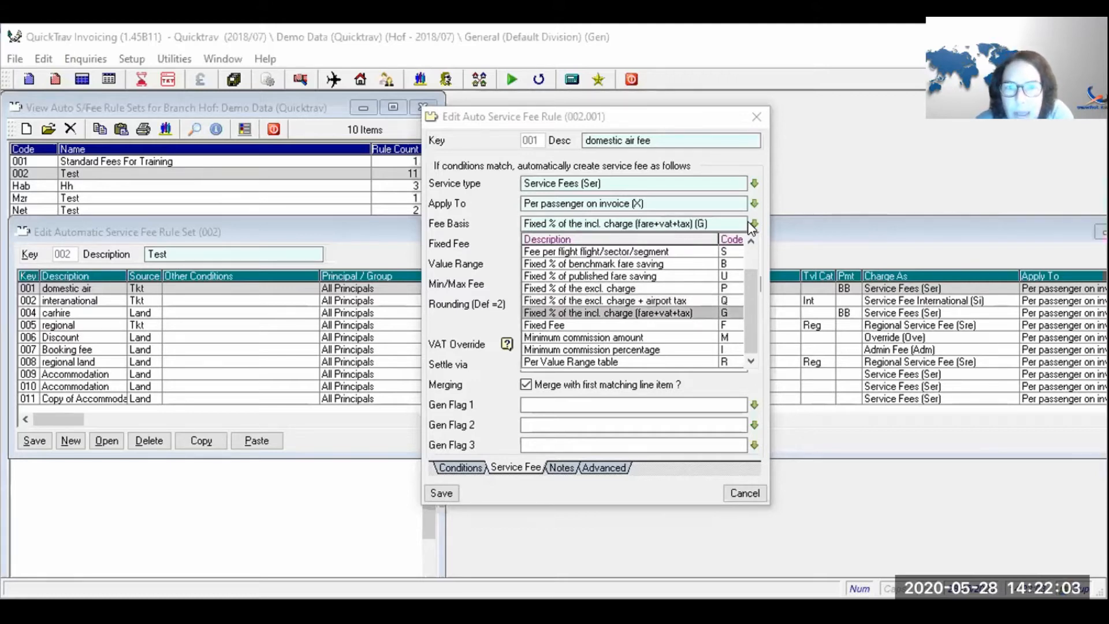
{"action": "key", "text": "Down"}
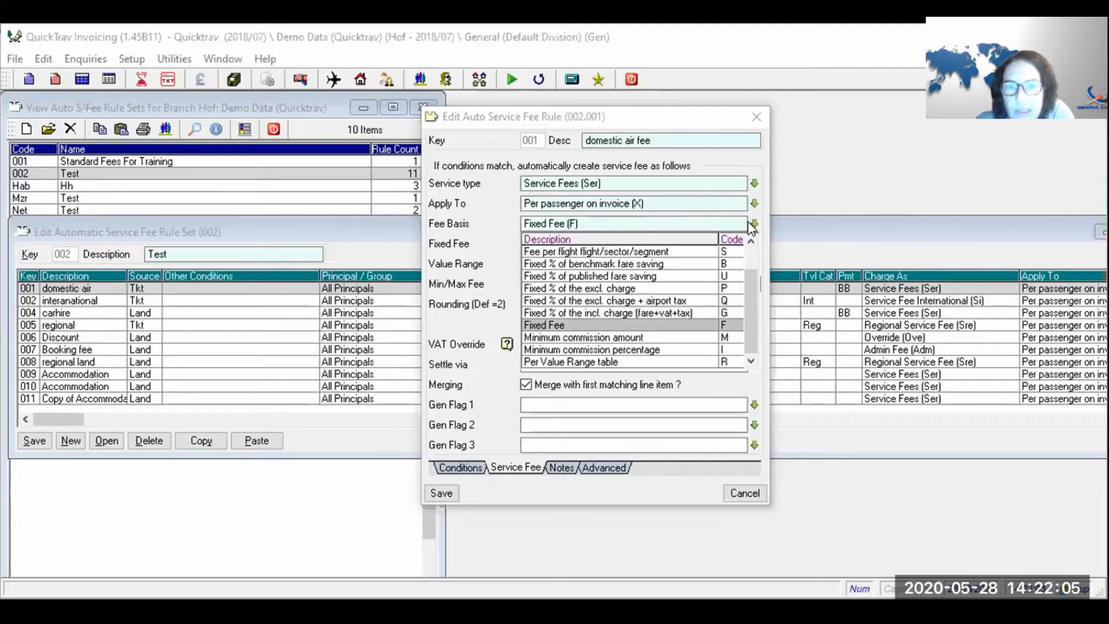
- Compare the Minimum commission amount and Minimum commission percentage fee bases
{"action": "key", "text": "Down"}
{"action": "key", "text": "Down"}
{"action": "key", "text": "Up"}
{"action": "key", "text": "Down"}
{"action": "key", "text": "Up"}
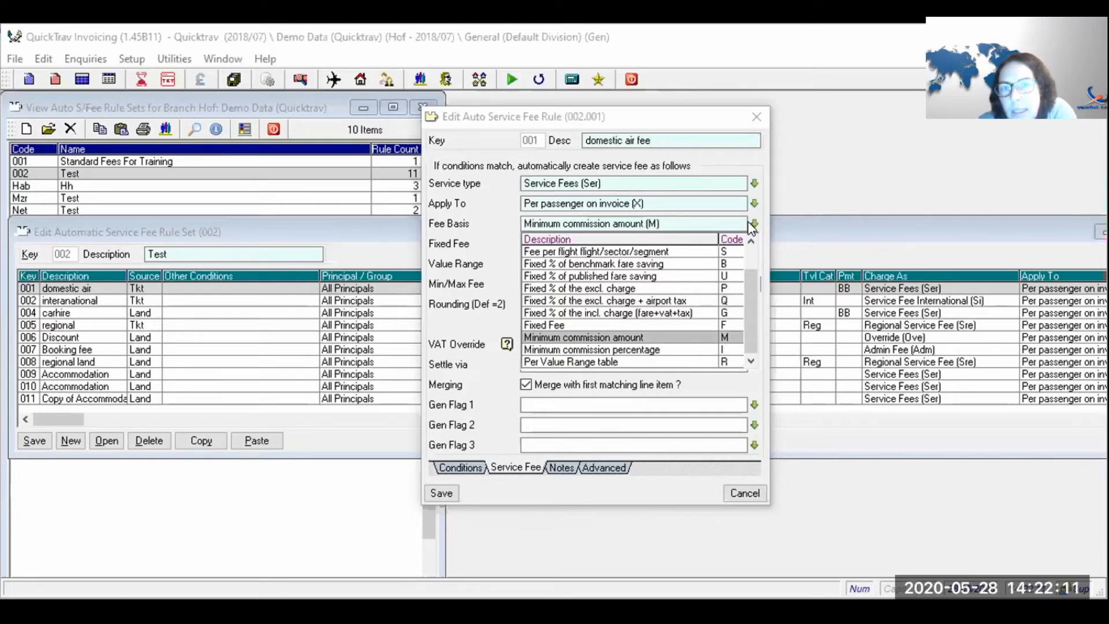
{"action": "key", "text": "Down"}
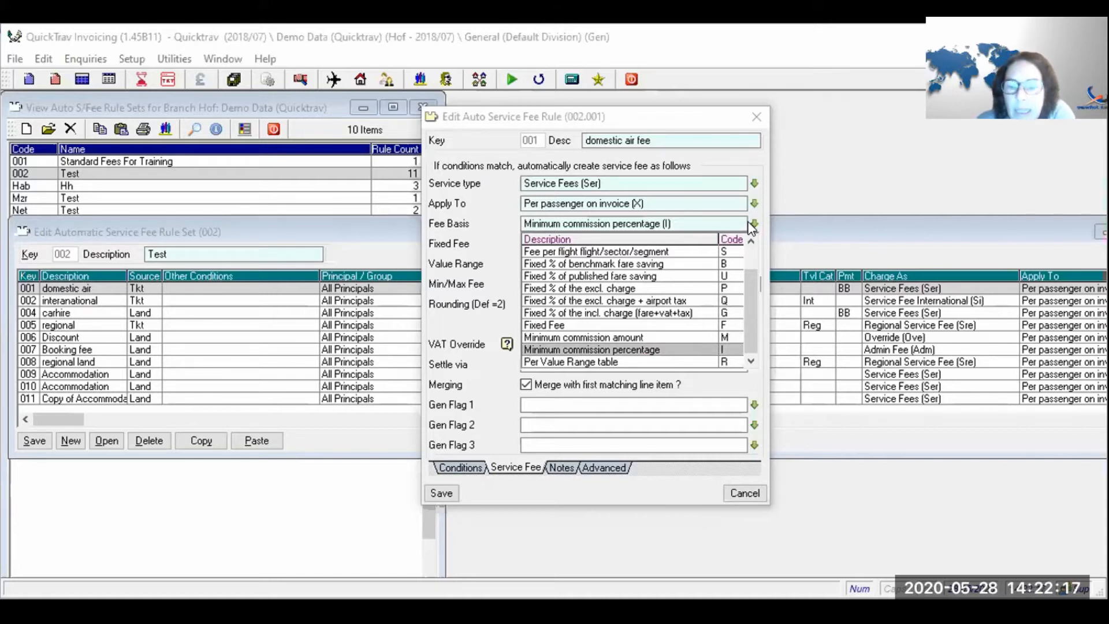
{"action": "key", "text": "Up"}
{"action": "key", "text": "Down"}
{"action": "key", "text": "Up"}
{"action": "key", "text": "Down"}
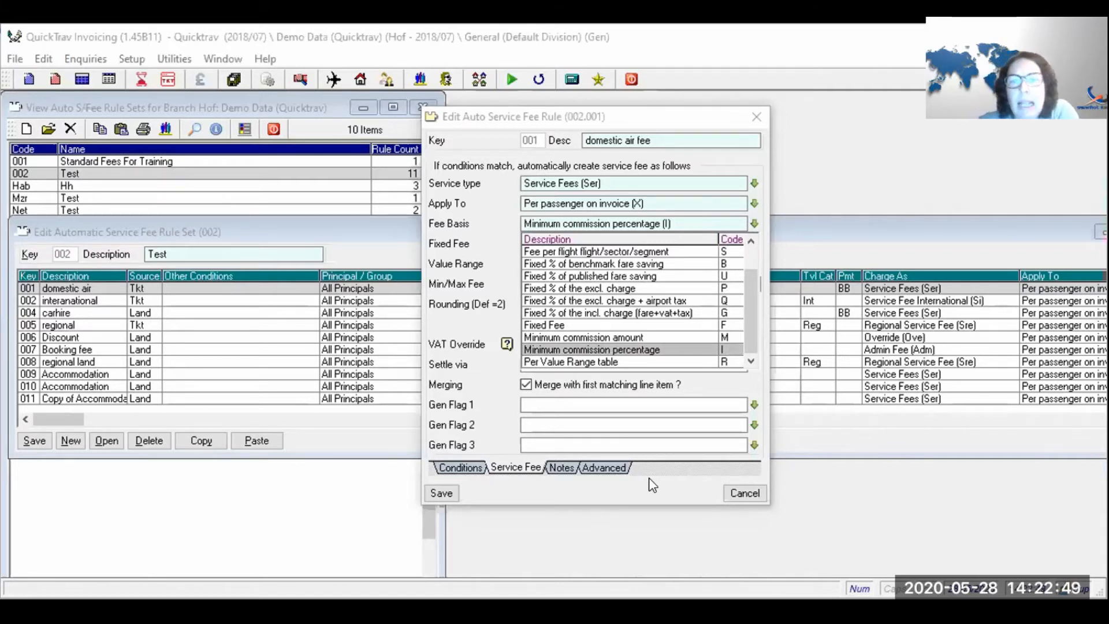
- Set the fee basis back to Fixed Fee so the 300.00 value field is active
{"action": "key", "text": "Down"}
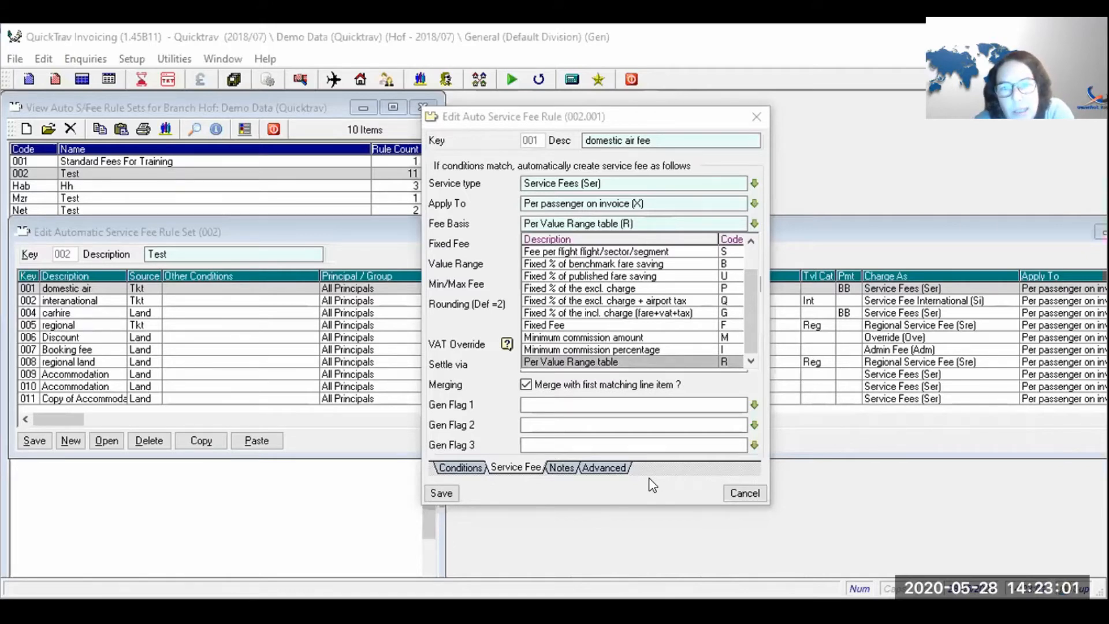
{"action": "key", "text": "Up"}
{"action": "key", "text": "Up"}
{"action": "key", "text": "Up"}
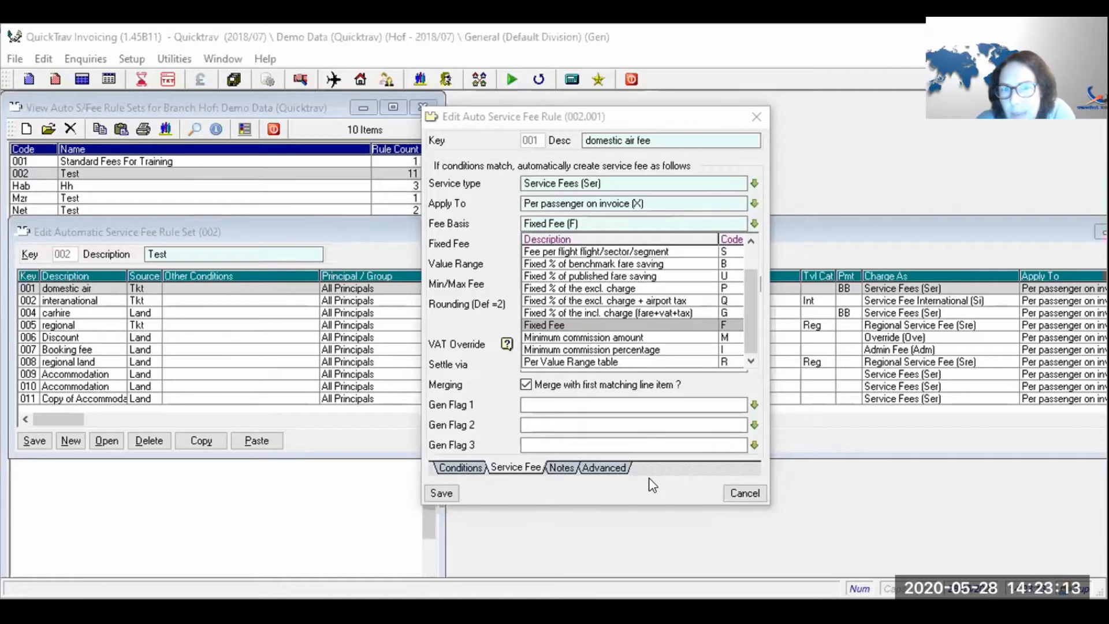
{"action": "key", "text": "Return"}
{"action": "key", "text": "Tab"}
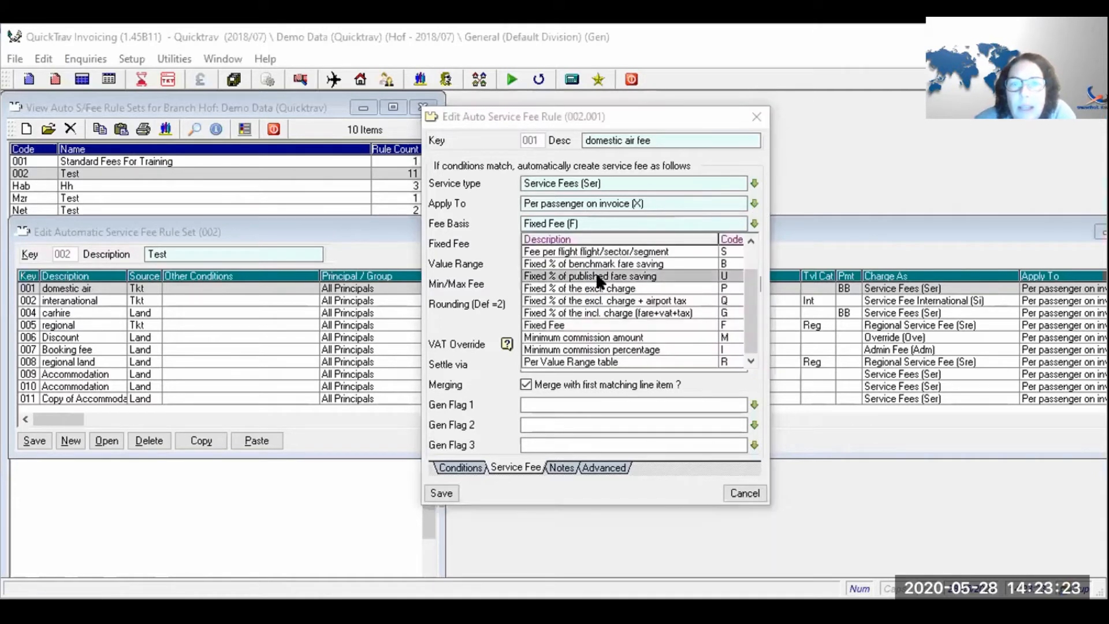
{"action": "left_click", "coordinate": [599, 276]}
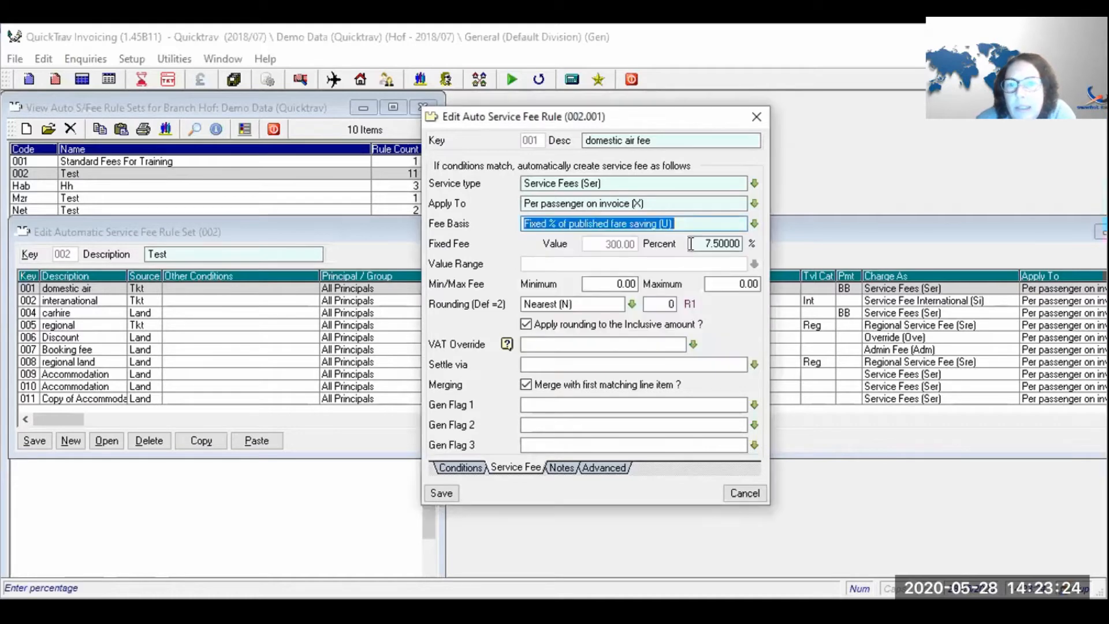
{"action": "left_click", "coordinate": [755, 224]}
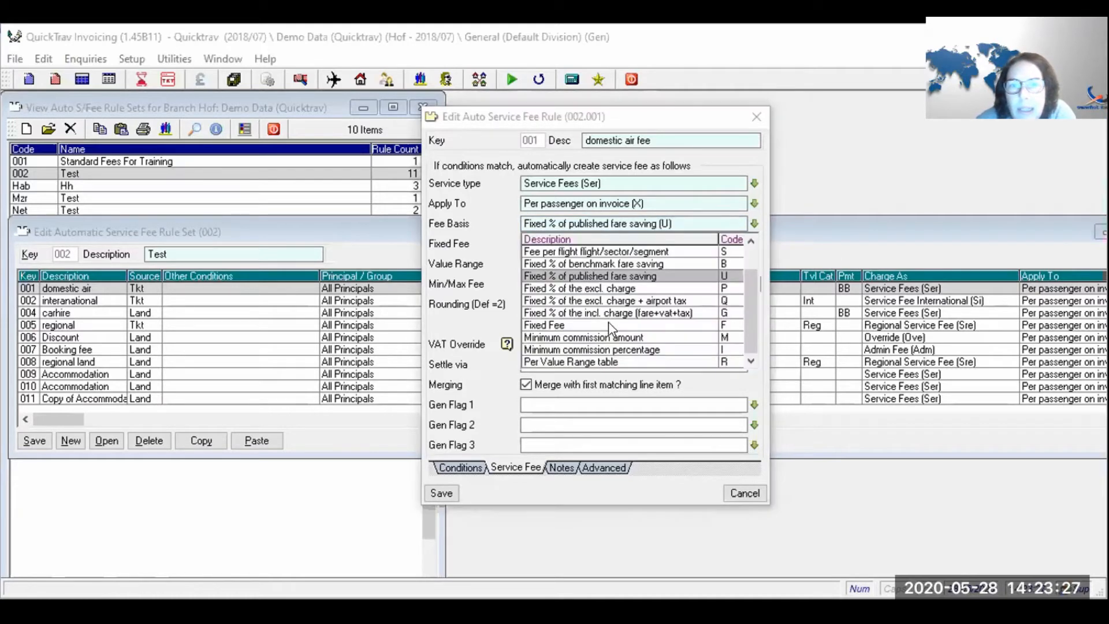
{"action": "left_click", "coordinate": [597, 271]}
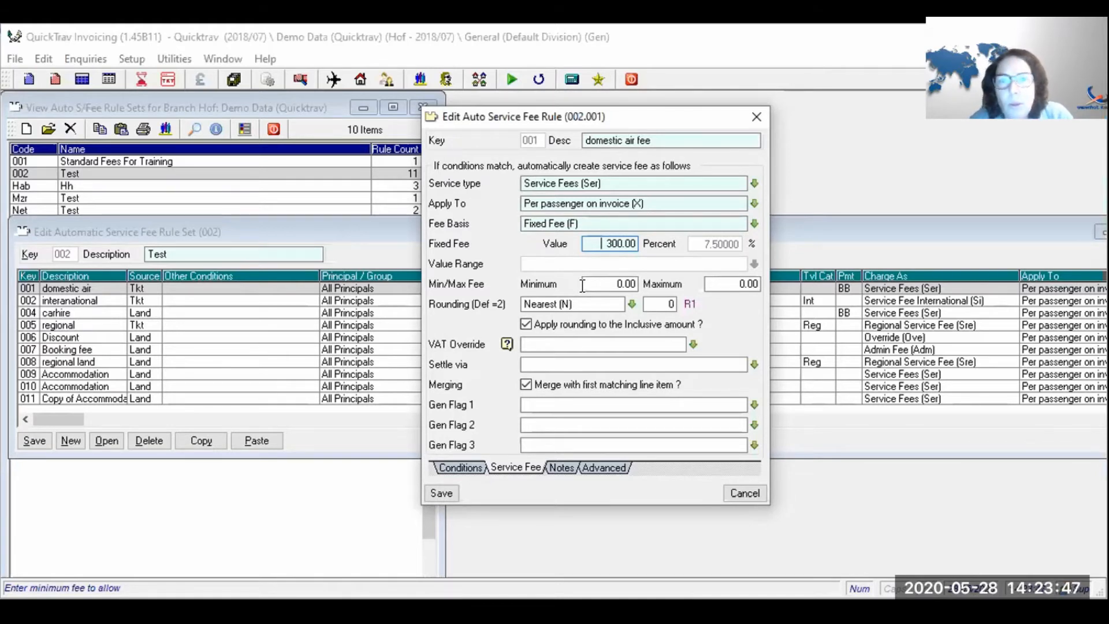
{"action": "left_click", "coordinate": [582, 285]}
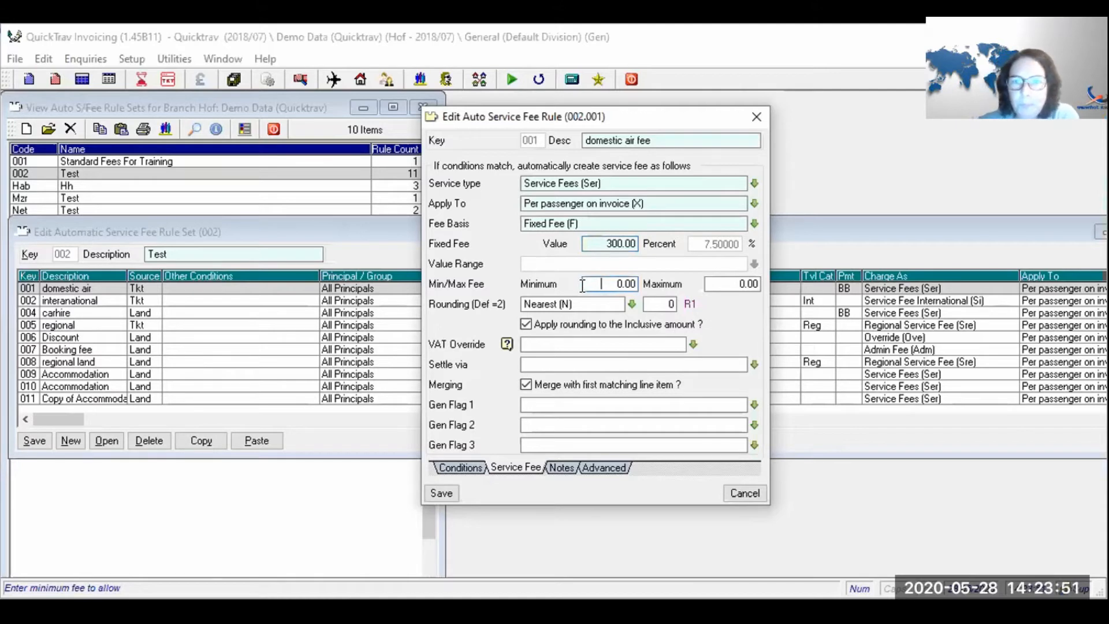
{"action": "key", "text": "Tab"}
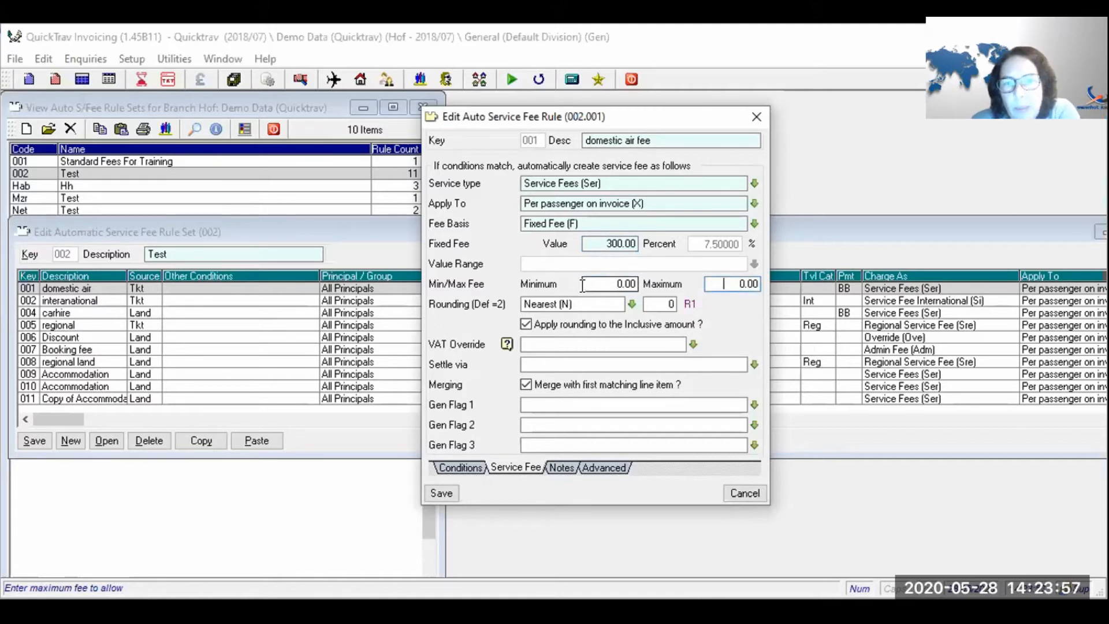
{"action": "key", "text": "Tab"}
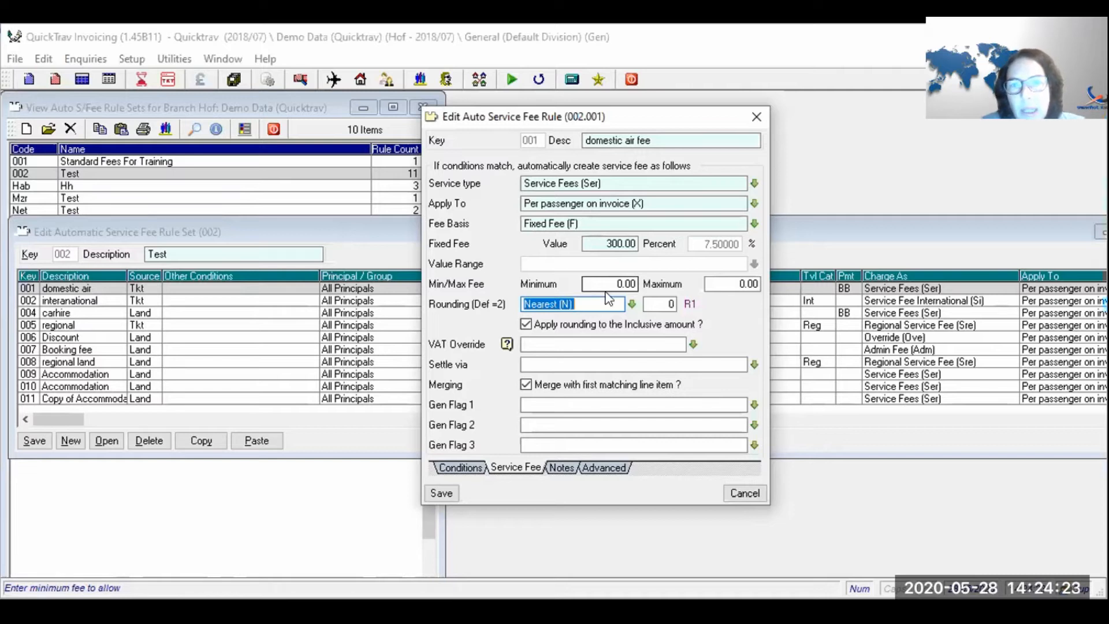
- Set rounding to Round Up (U) with 0 decimals (R1) on the inclusive amount
{"action": "left_click", "coordinate": [630, 304]}
{"action": "left_click", "coordinate": [630, 305]}
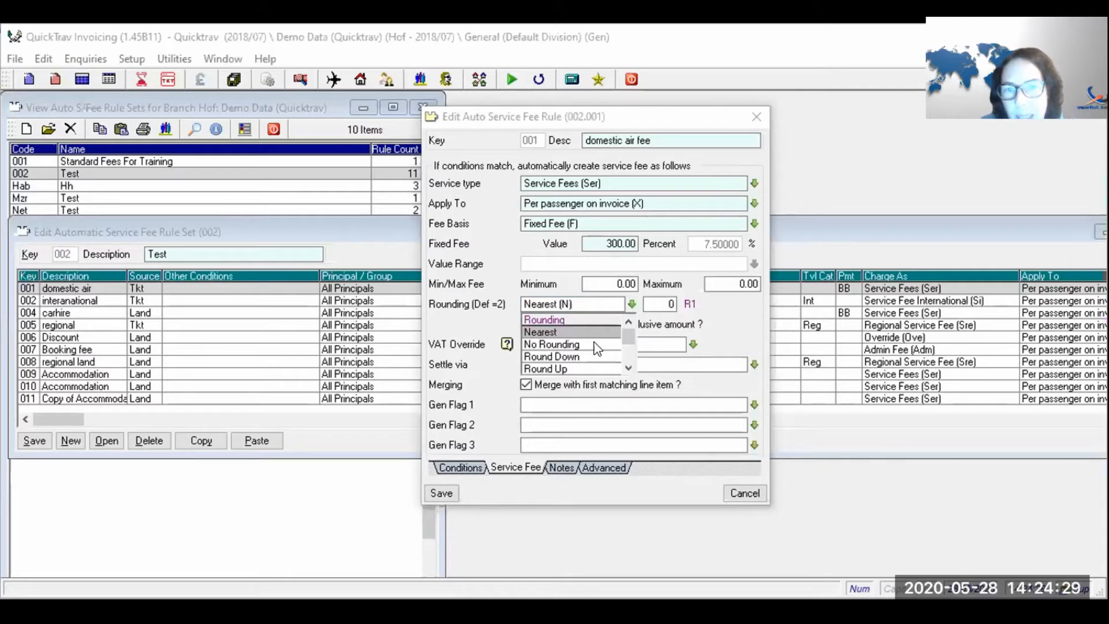
{"action": "left_click", "coordinate": [630, 304]}
{"action": "left_click", "coordinate": [631, 305]}
{"action": "left_click", "coordinate": [564, 369]}
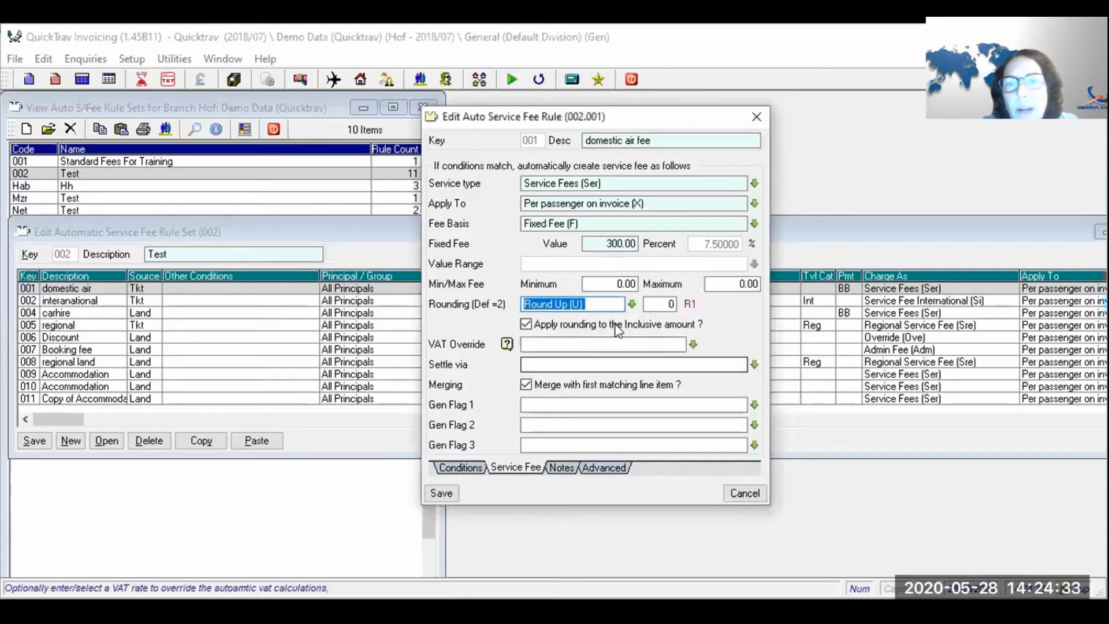
{"action": "left_click", "coordinate": [663, 304]}
{"action": "type", "text": "1"}
{"action": "key", "text": "Tab"}
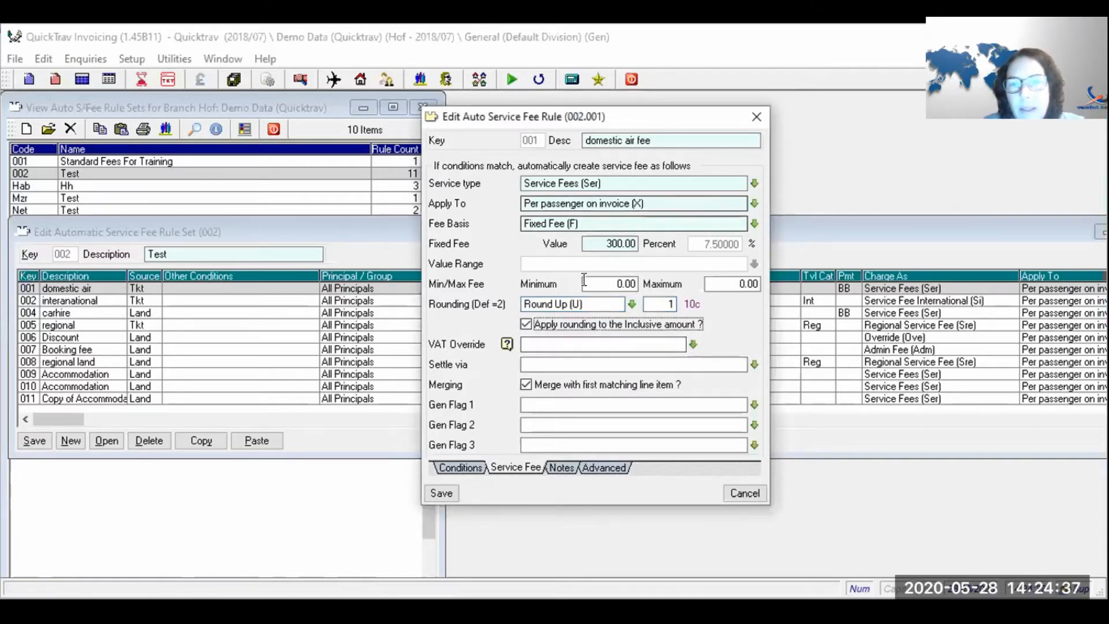
{"action": "left_click", "coordinate": [668, 300]}
{"action": "type", "text": "0"}
{"action": "key", "text": "Tab"}
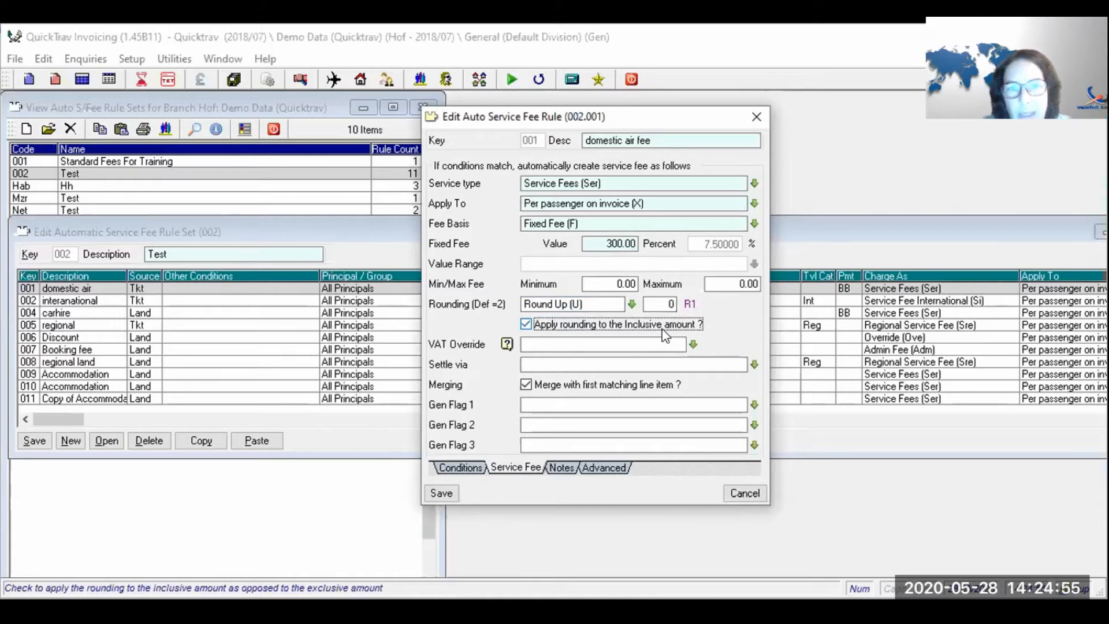
{"action": "left_click", "coordinate": [693, 346]}
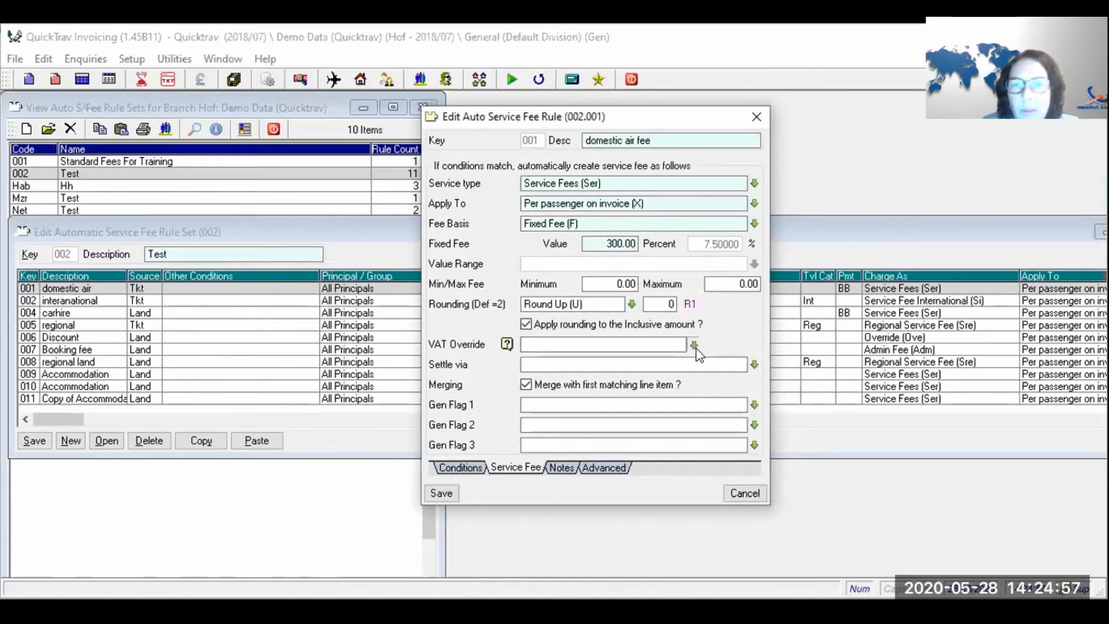
{"action": "left_click", "coordinate": [694, 345]}
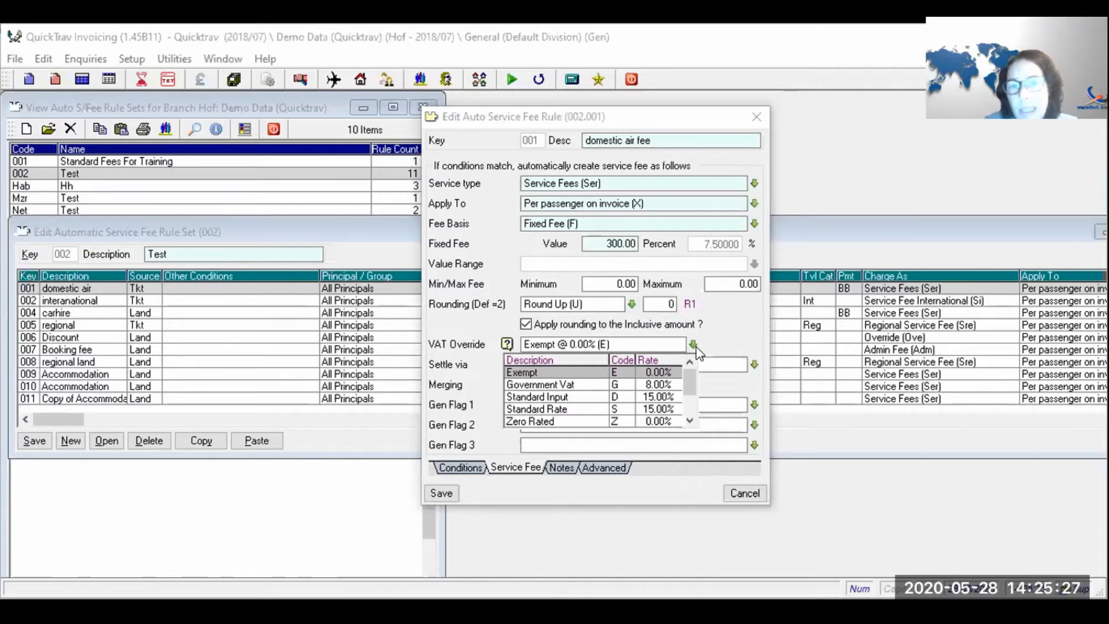
{"action": "key", "text": "Escape"}
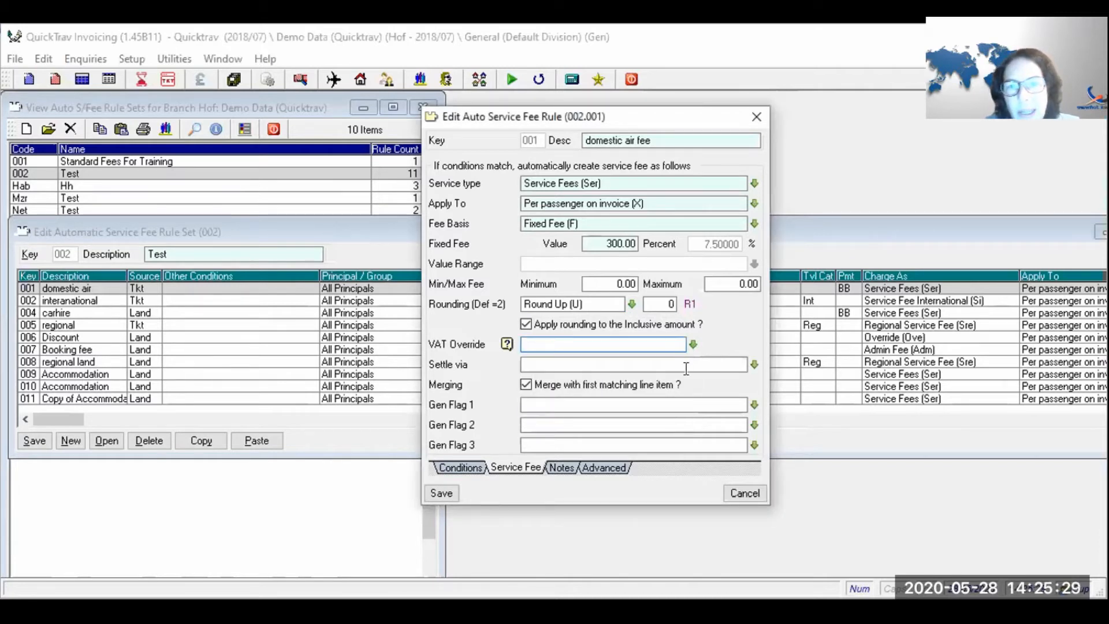
{"action": "left_click", "coordinate": [686, 365]}
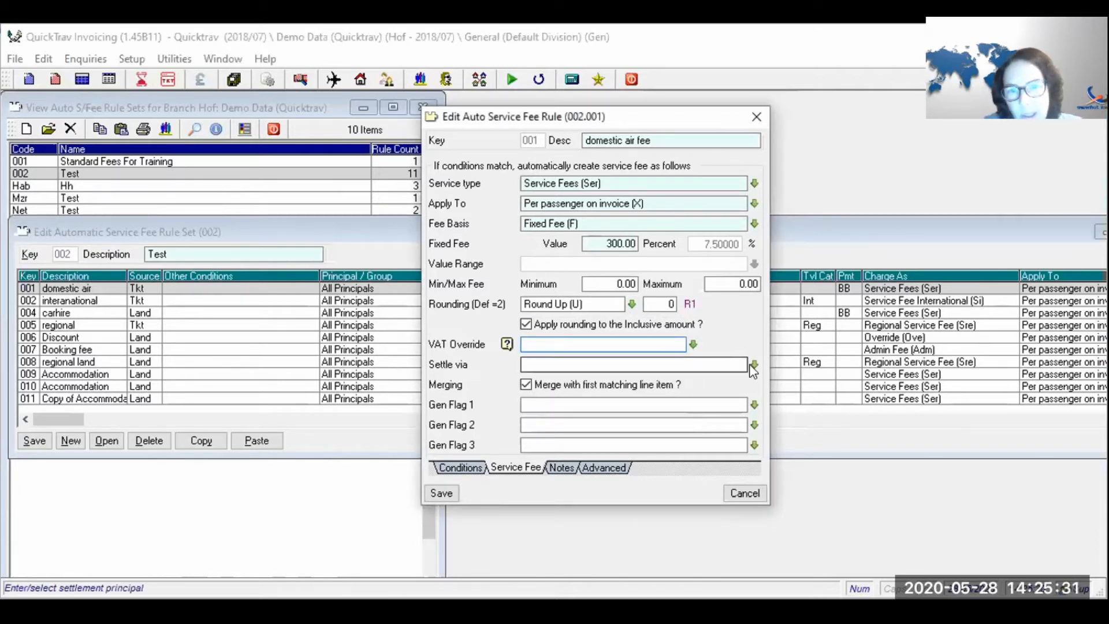
- Choose Credit Card Recovery (Ccr) as the Settle via option, then go to Gen Flag 1
{"action": "left_click", "coordinate": [654, 368]}
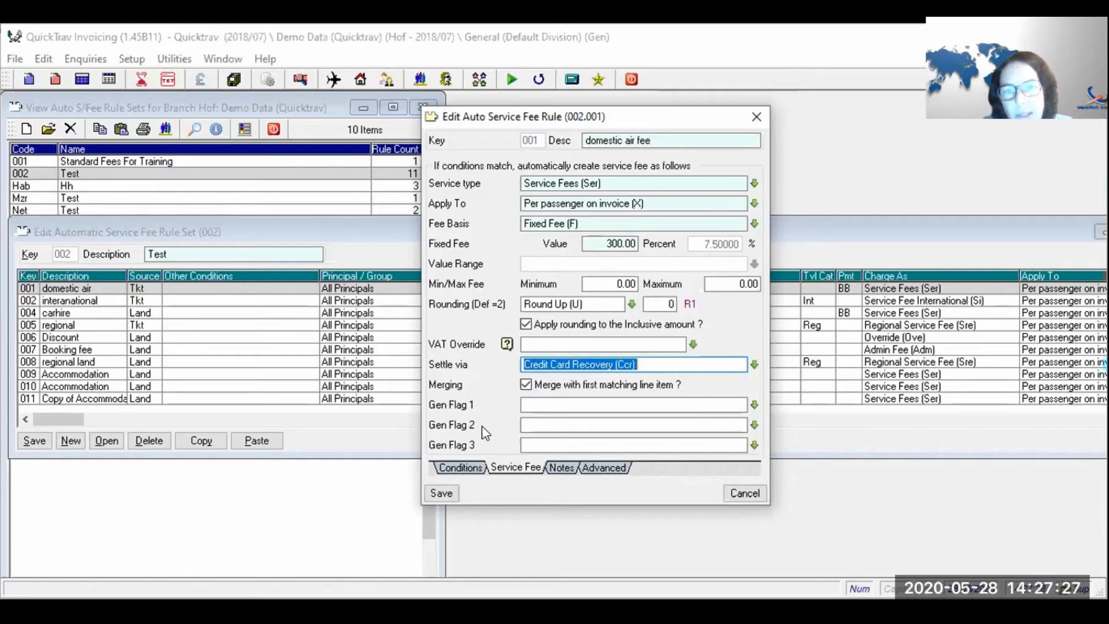
{"action": "left_click", "coordinate": [530, 409]}
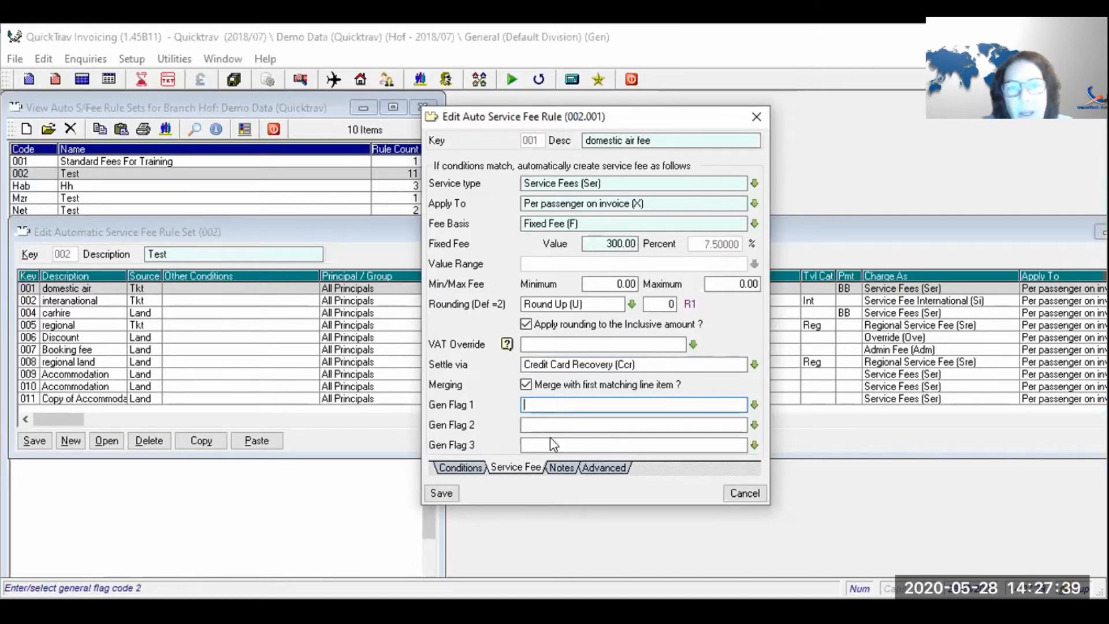
- Check the Notes tab, leave Rule Notes blank, and show the Advanced filters page
{"action": "left_click", "coordinate": [557, 468]}
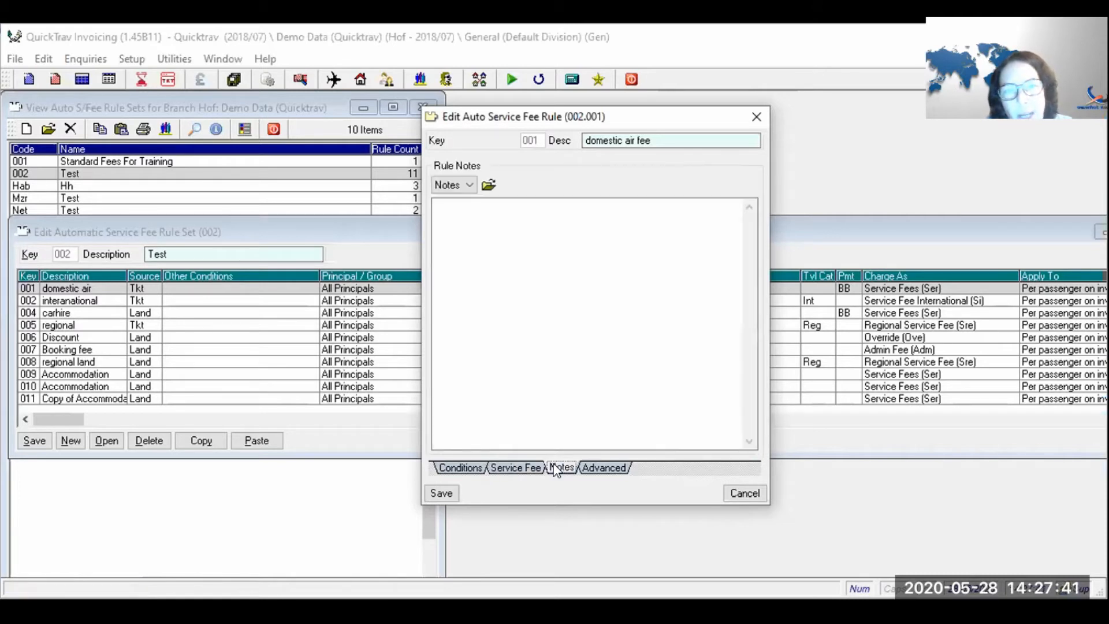
{"action": "left_click", "coordinate": [527, 333]}
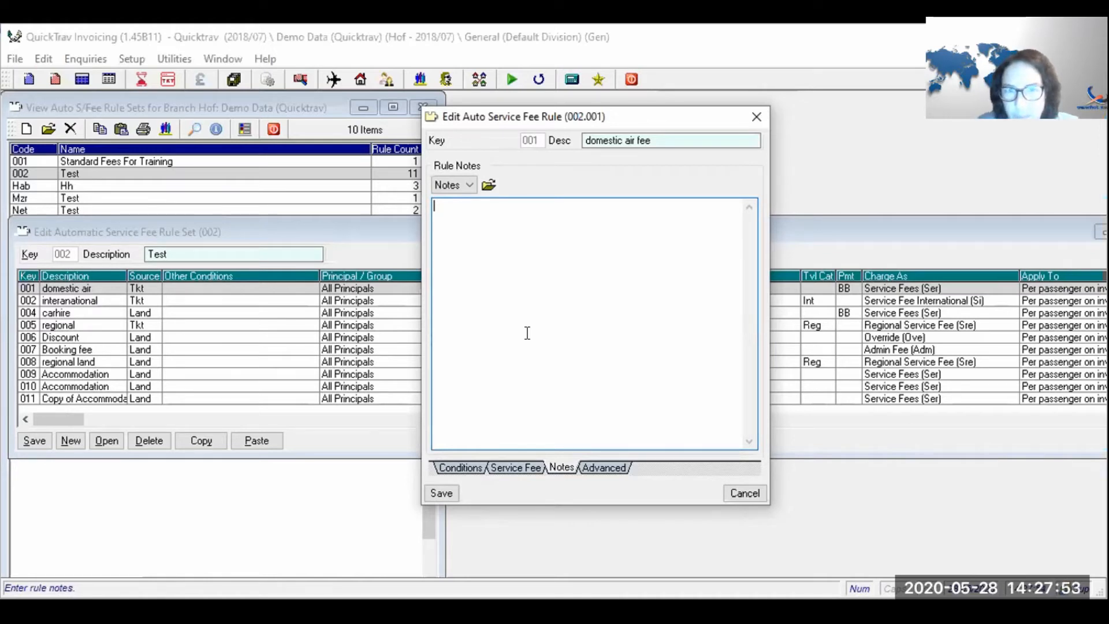
{"action": "left_click", "coordinate": [611, 469]}
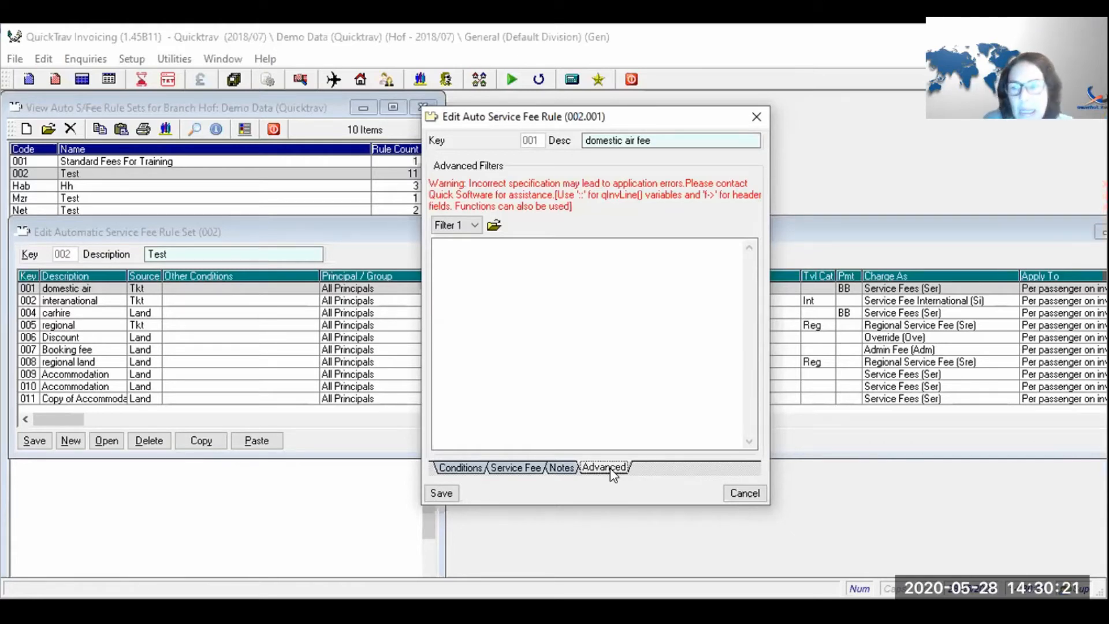
{"action": "left_click", "coordinate": [459, 225]}
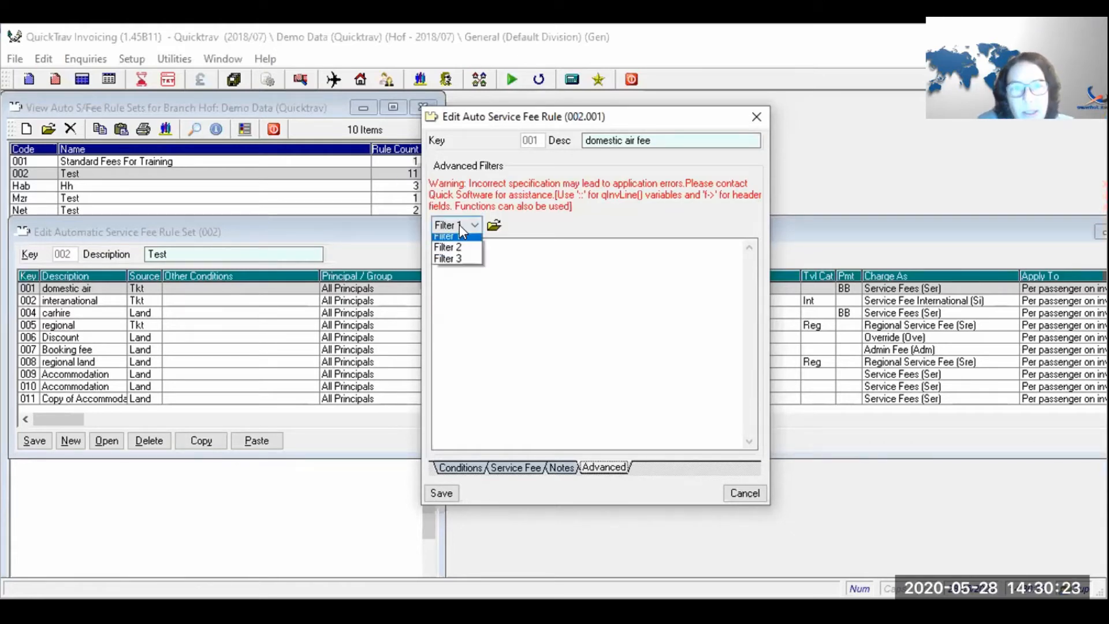
{"action": "left_click", "coordinate": [461, 239]}
{"action": "left_click", "coordinate": [462, 225]}
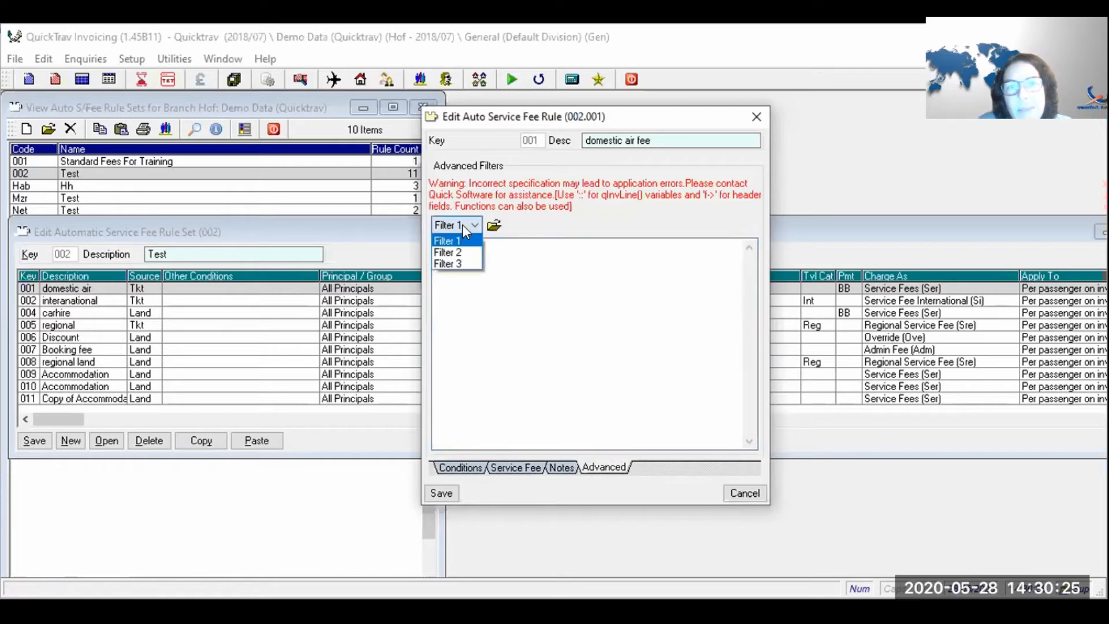
{"action": "left_click", "coordinate": [461, 228]}
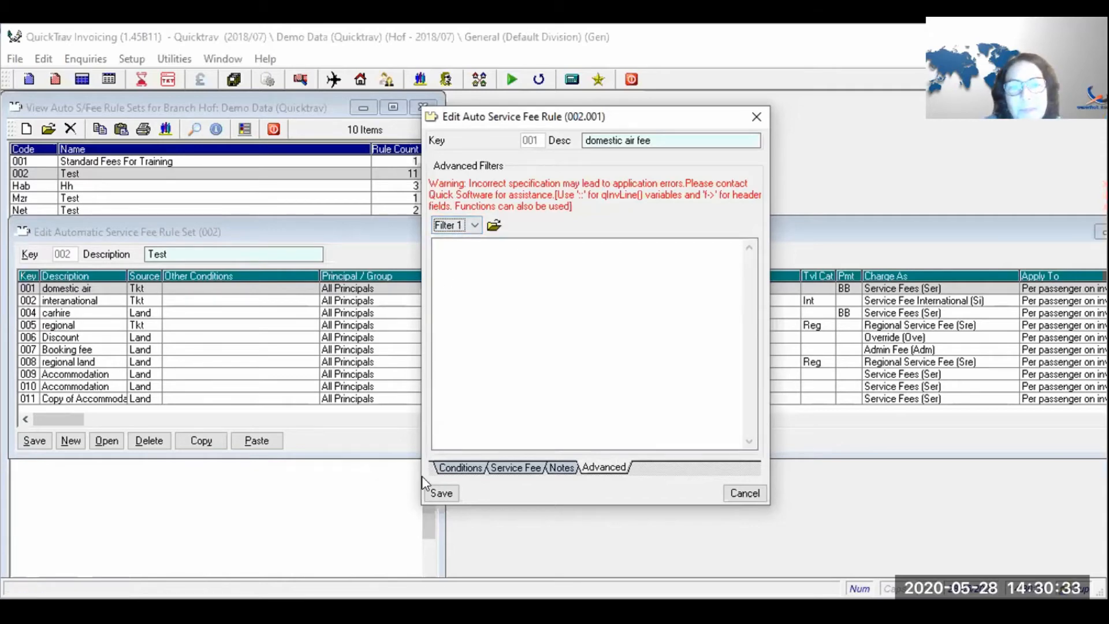
- Save the domestic air rule, then copy row 001 and paste it as new key 015
{"action": "left_click", "coordinate": [438, 493]}
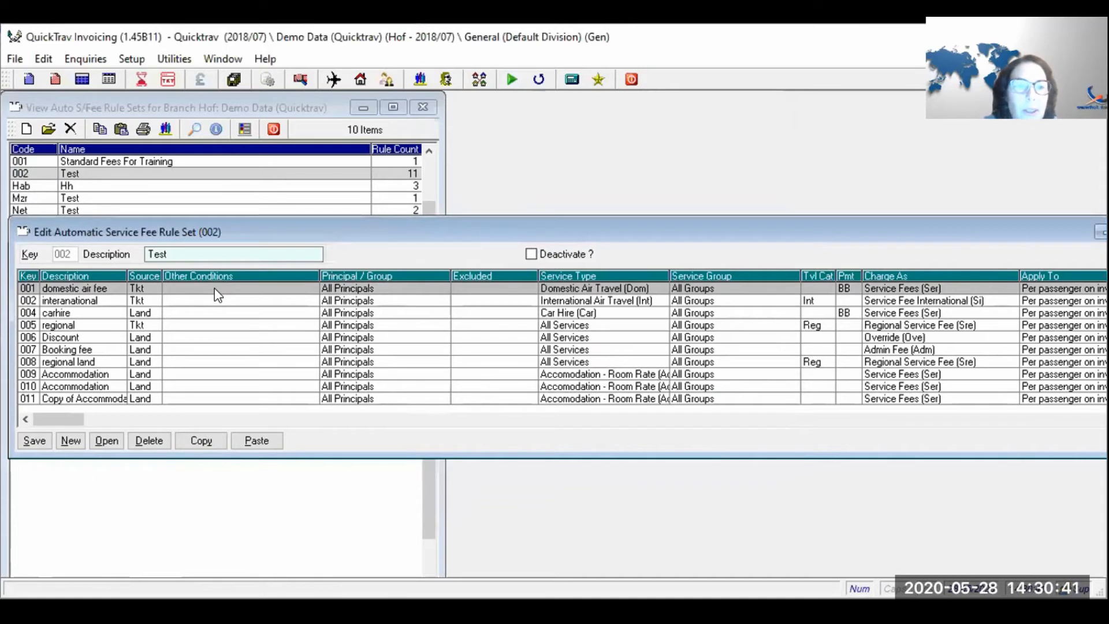
{"action": "left_click", "coordinate": [200, 443]}
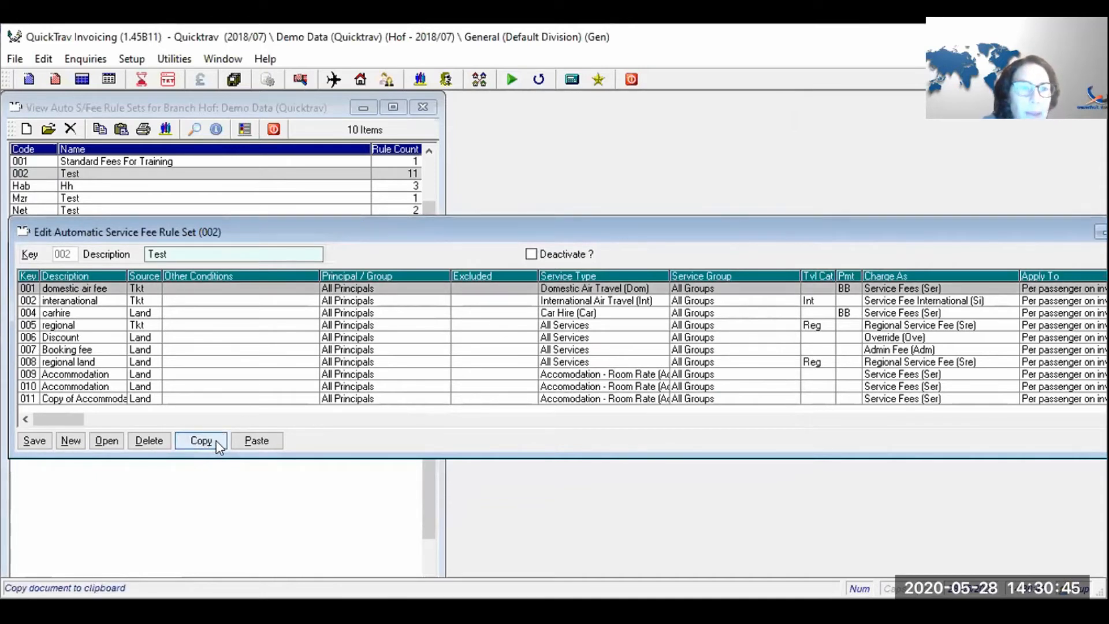
{"action": "left_click", "coordinate": [238, 440]}
{"action": "type", "text": "0"}
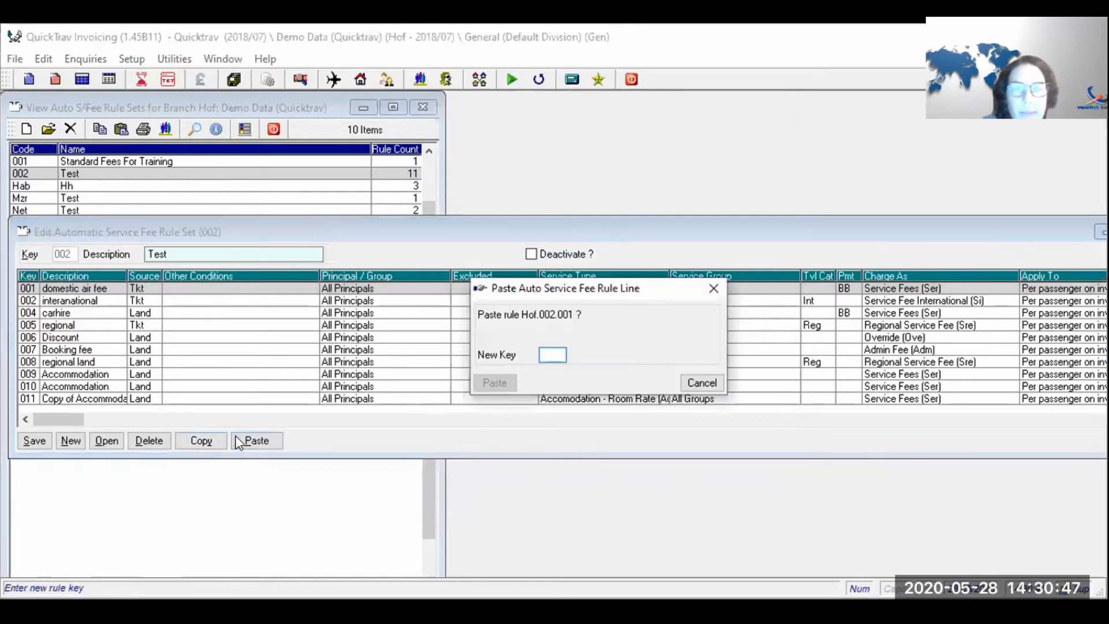
{"action": "type", "text": "15"}
{"action": "key", "text": "Return"}
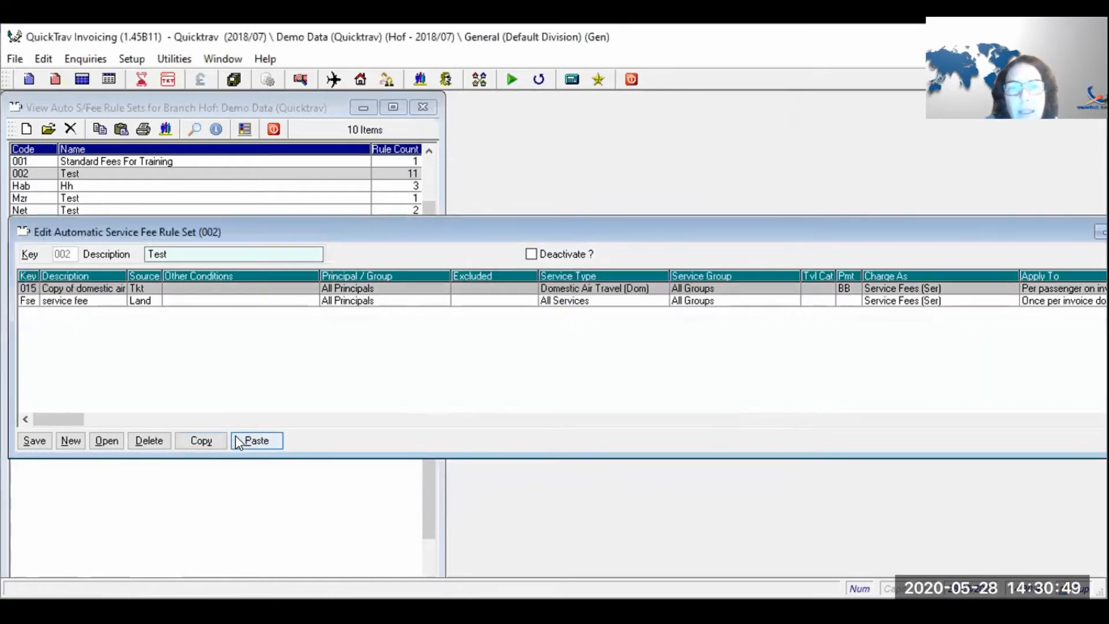
- Set rule 015's payment method to Direct Settlement (cr card)
{"action": "double_click", "coordinate": [297, 290]}
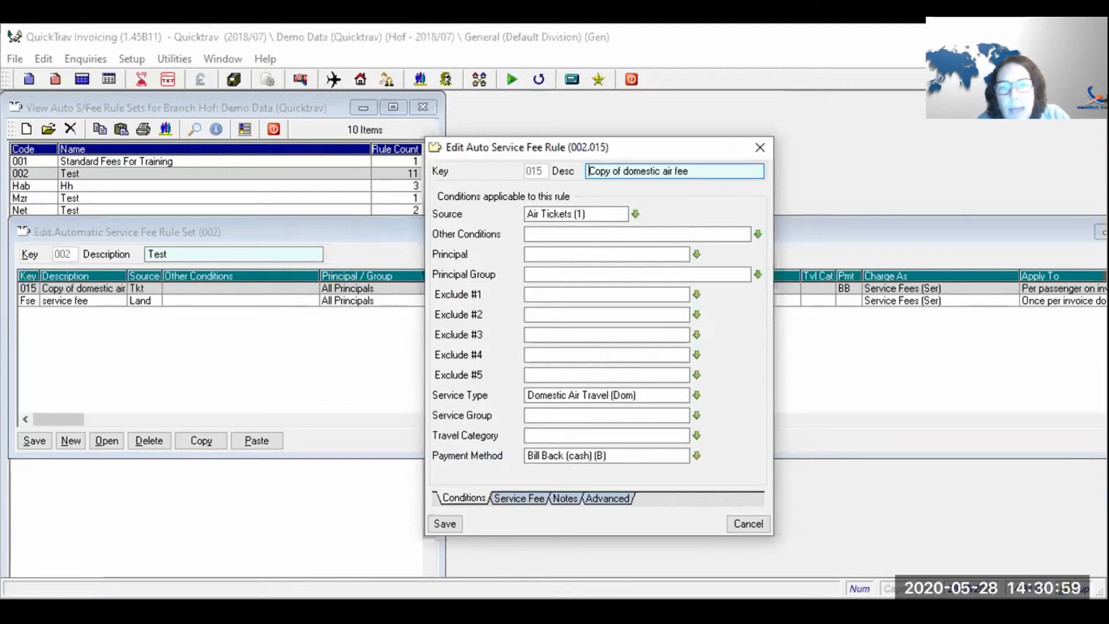
{"action": "left_click", "coordinate": [492, 458]}
{"action": "type", "text": "ds"}
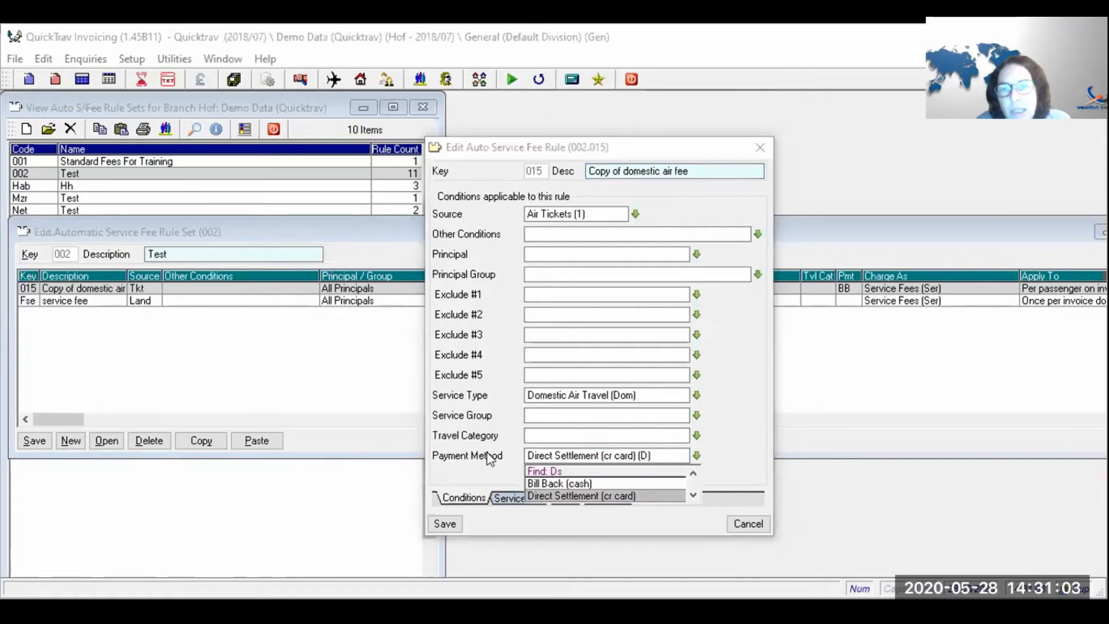
{"action": "key", "text": "Tab"}
- Change the fixed fee value to 150.00 and save rule 015
{"action": "left_click", "coordinate": [506, 498]}
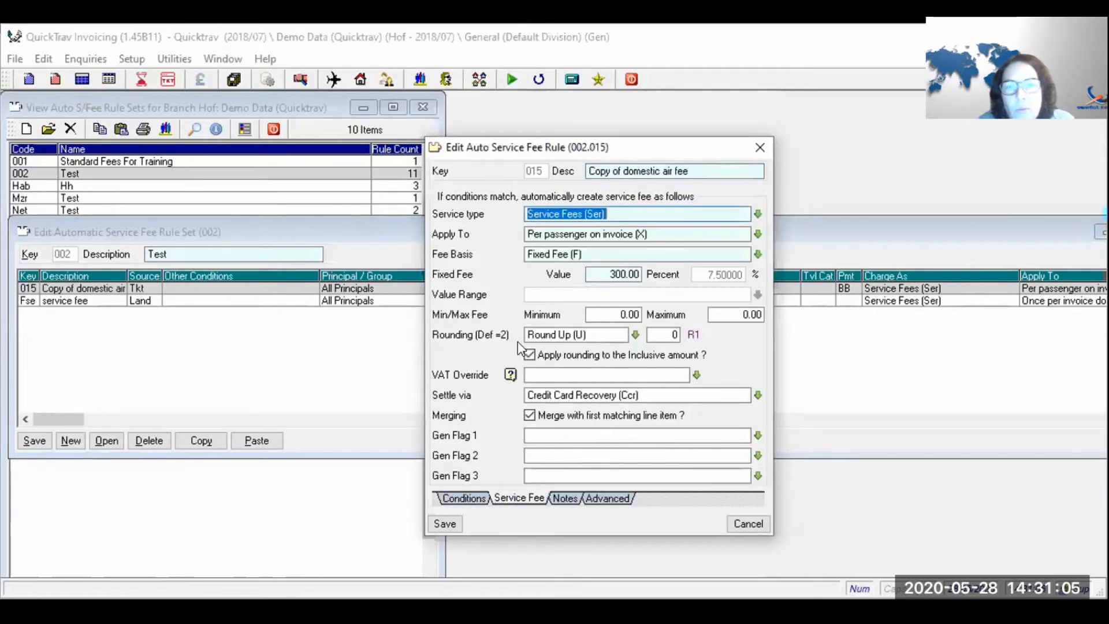
{"action": "left_click", "coordinate": [603, 275]}
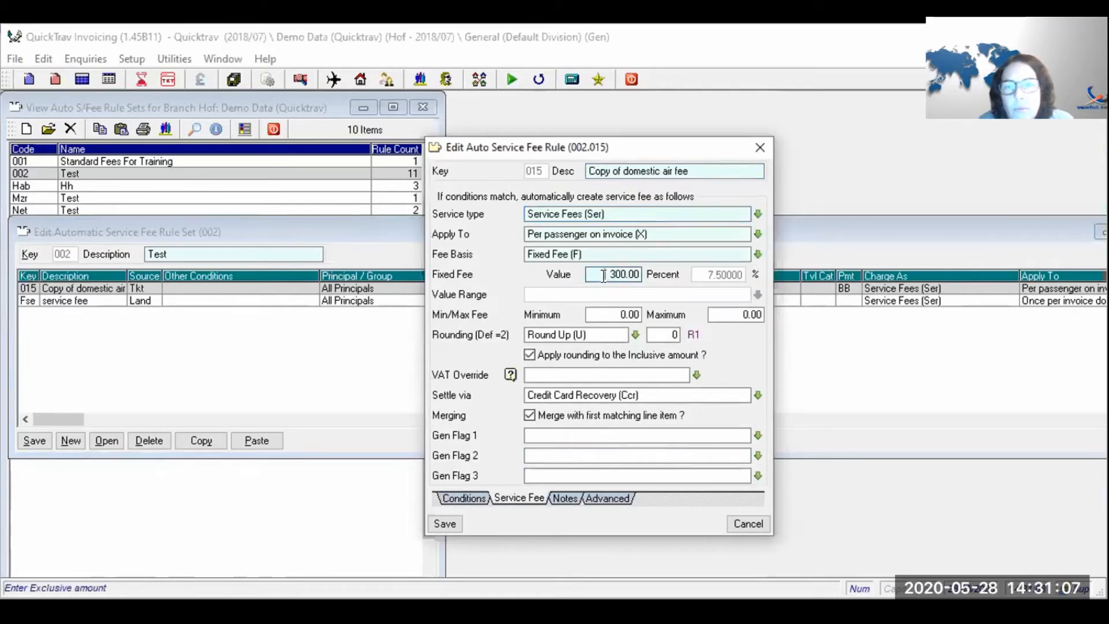
{"action": "type", "text": "150."}
{"action": "key", "text": "Tab"}
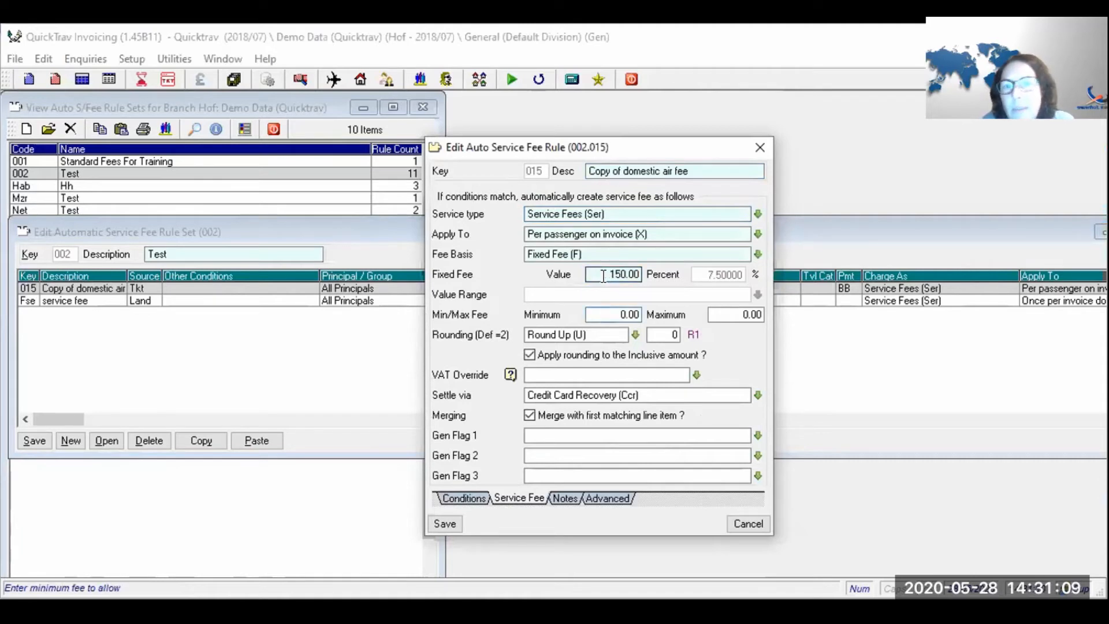
{"action": "left_click", "coordinate": [459, 498]}
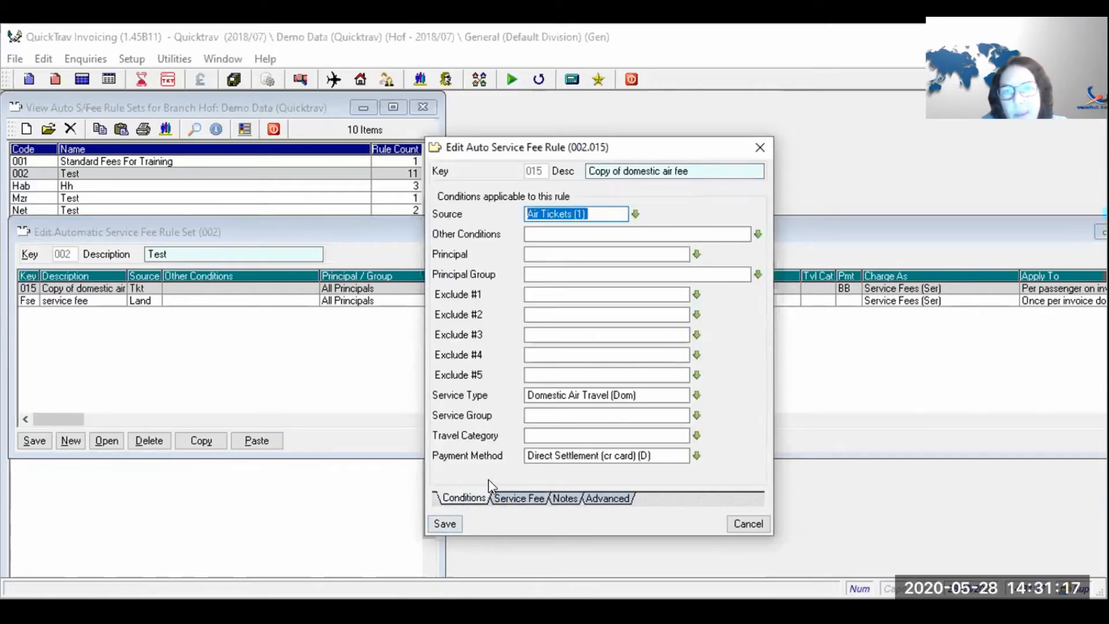
{"action": "left_click_drag", "start_coordinate": [668, 456], "coordinate": [443, 500]}
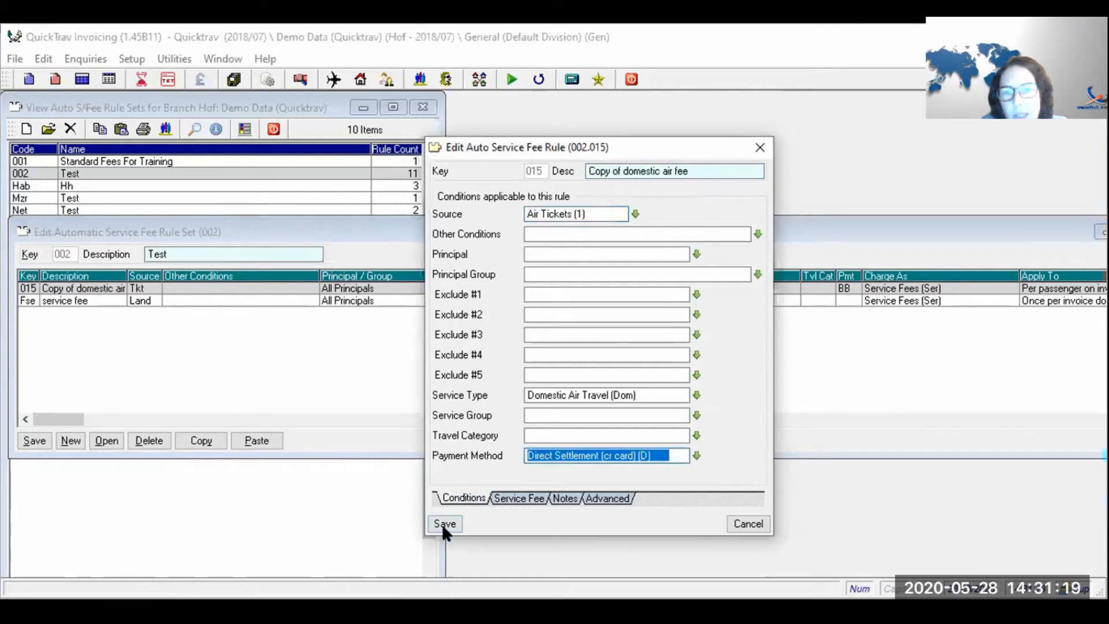
{"action": "left_click", "coordinate": [445, 523]}
{"action": "left_click", "coordinate": [445, 523]}
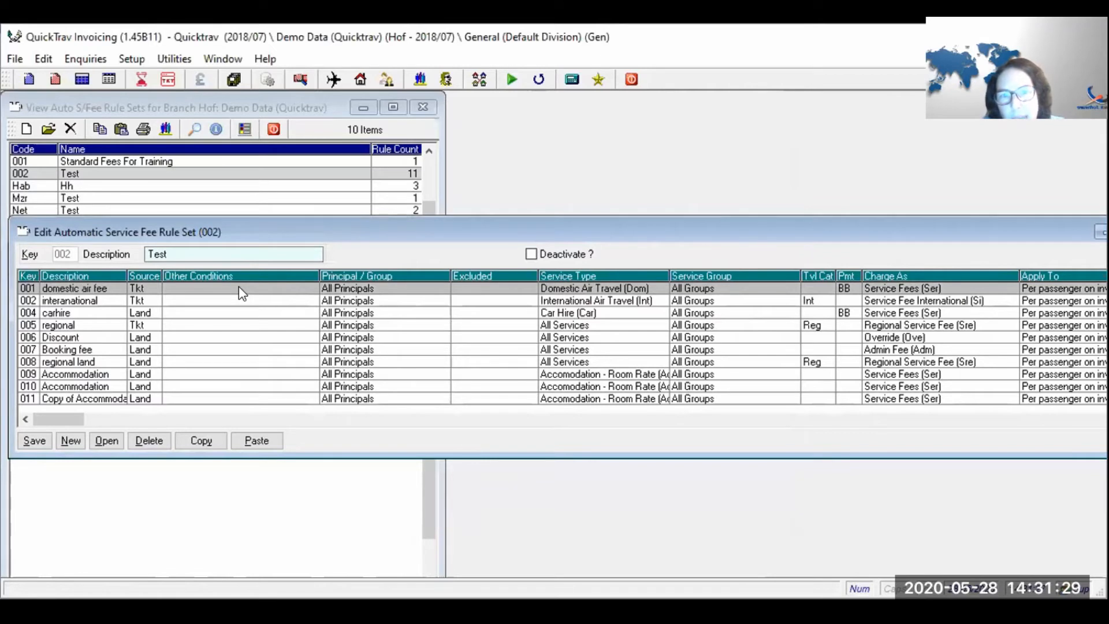
- Review the interanational rule's conditions and 500.00 fixed fee, then save it
{"action": "double_click", "coordinate": [240, 301]}
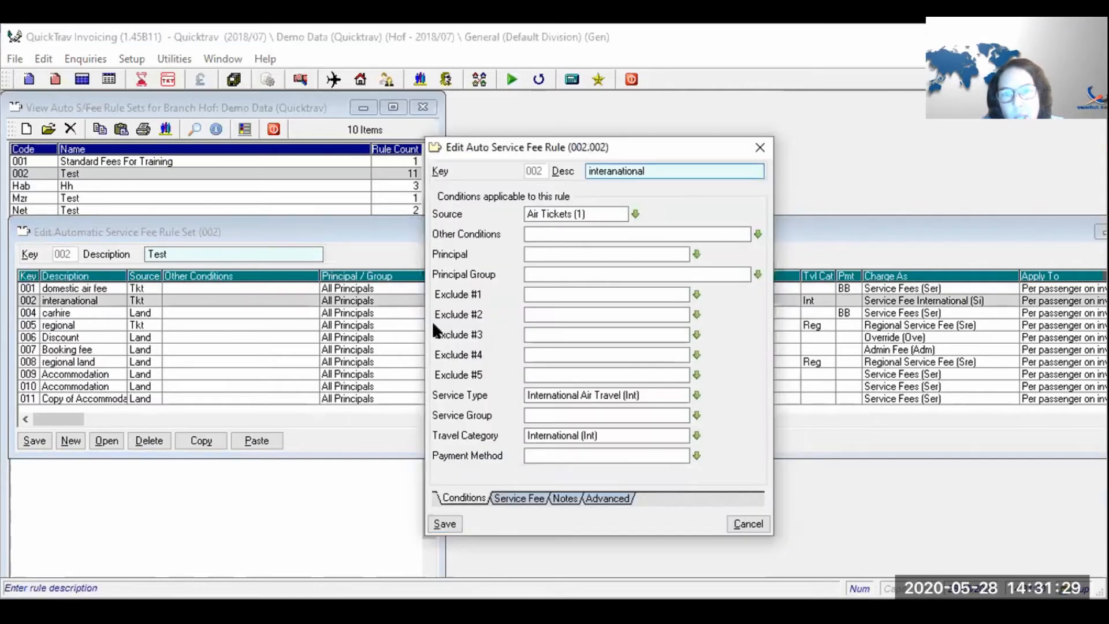
{"action": "left_click", "coordinate": [533, 394]}
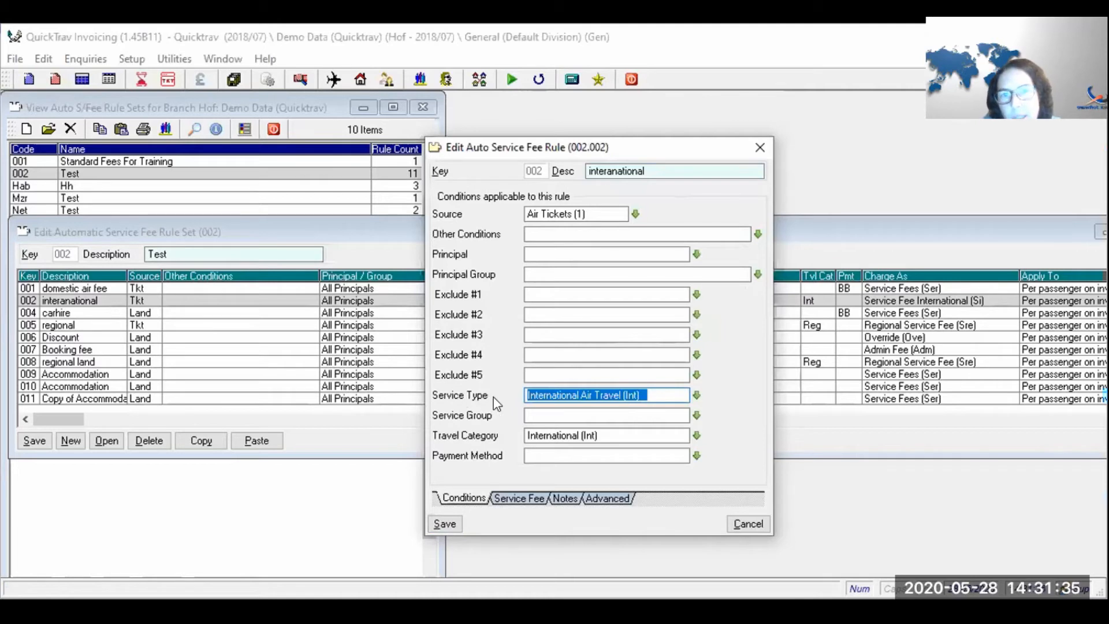
{"action": "left_click", "coordinate": [520, 499]}
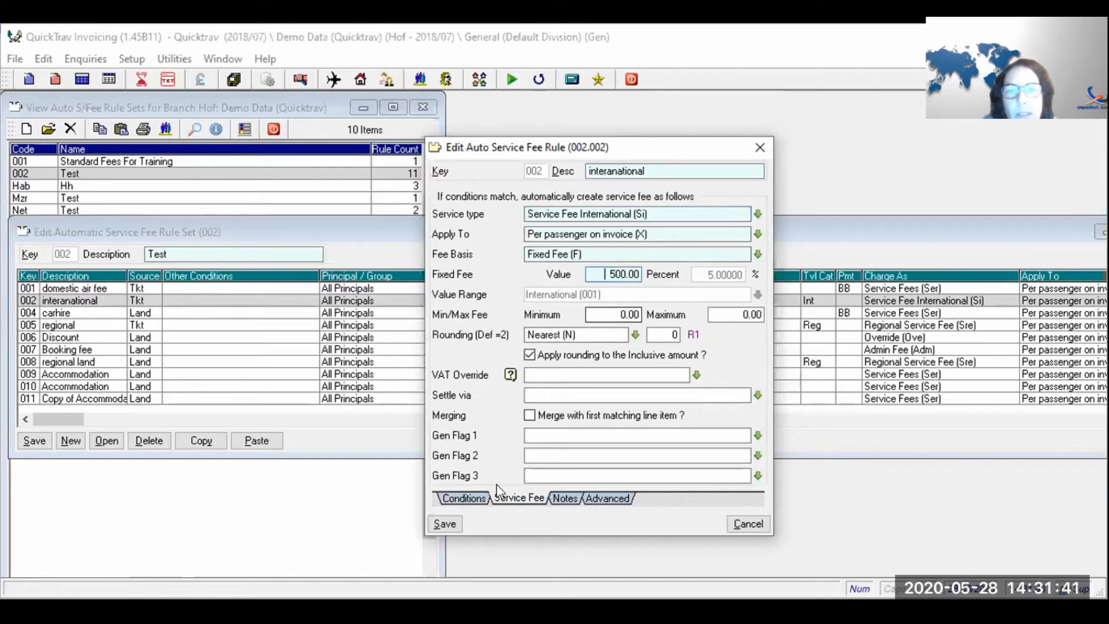
{"action": "left_click", "coordinate": [482, 499]}
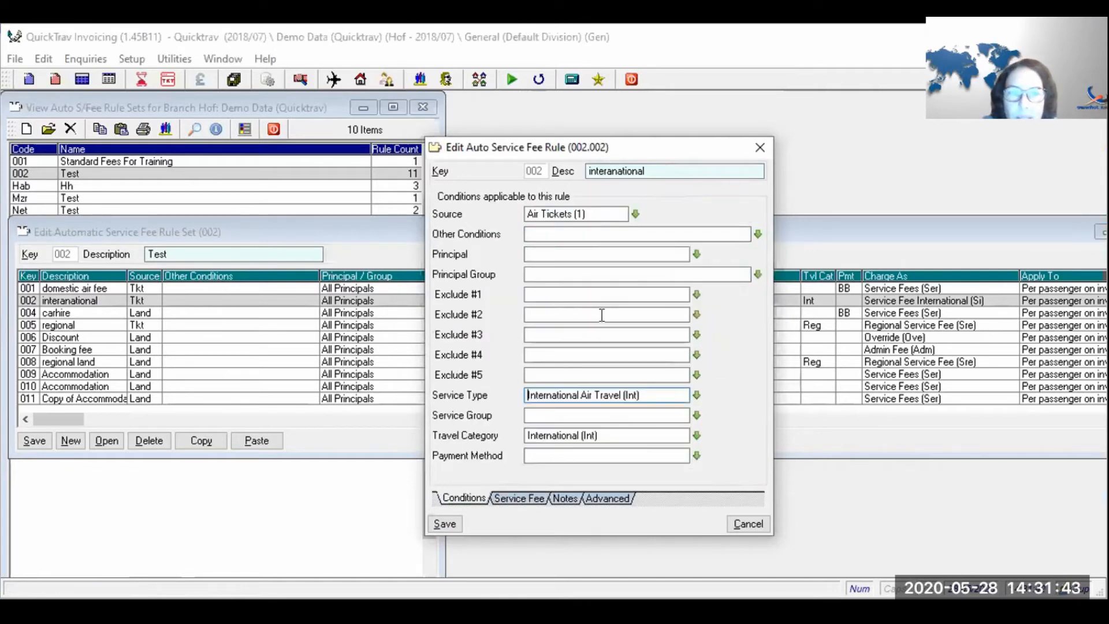
{"action": "left_click", "coordinate": [497, 500]}
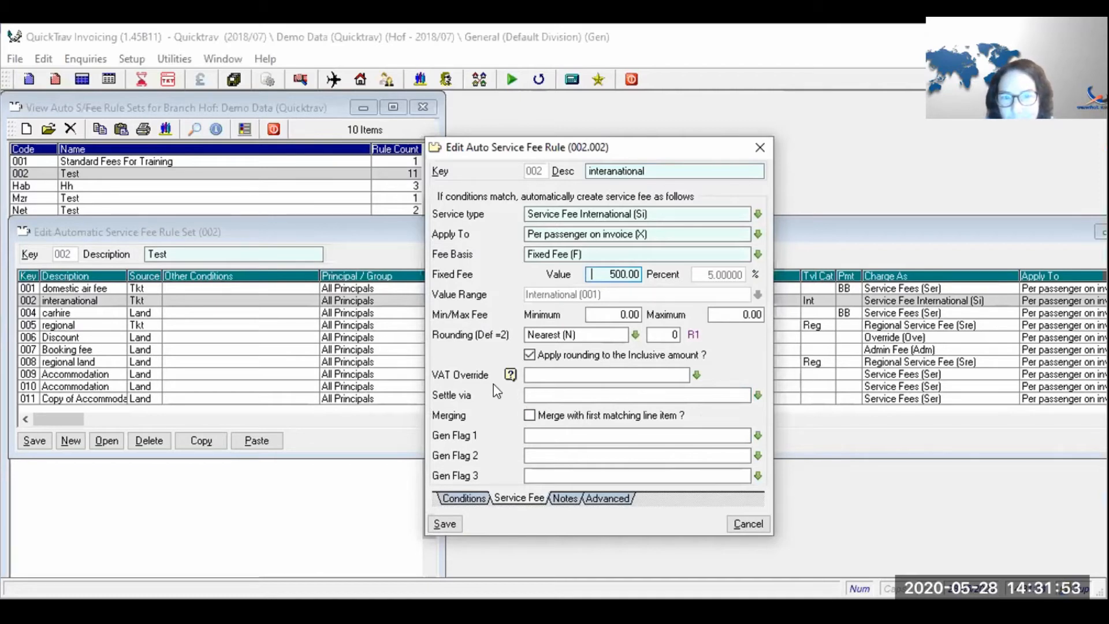
{"action": "left_click", "coordinate": [444, 523]}
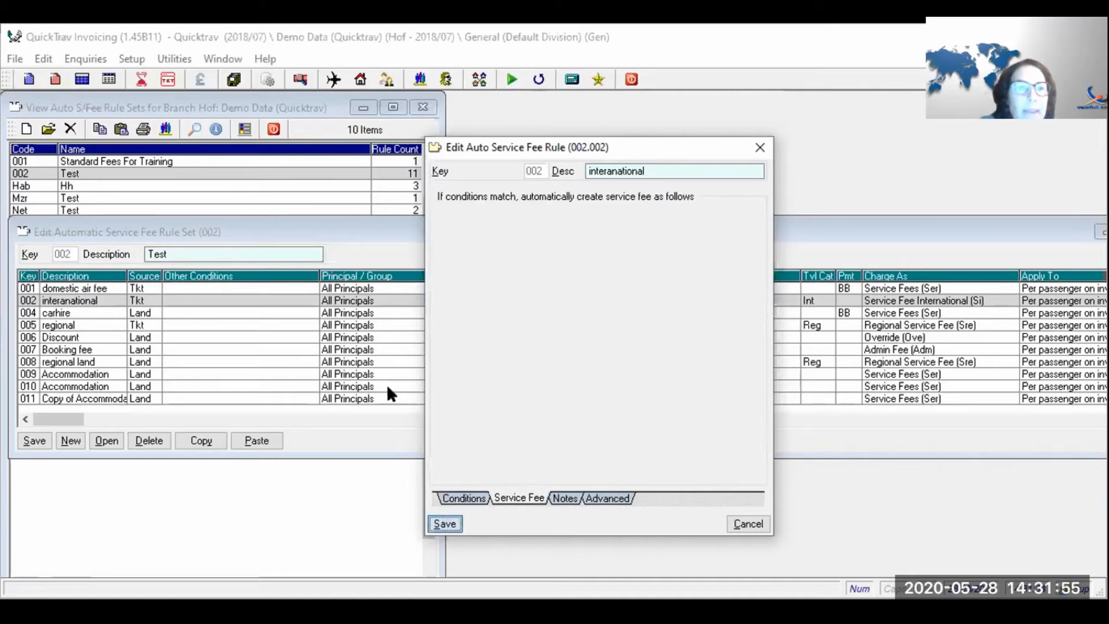
{"action": "double_click", "coordinate": [342, 316]}
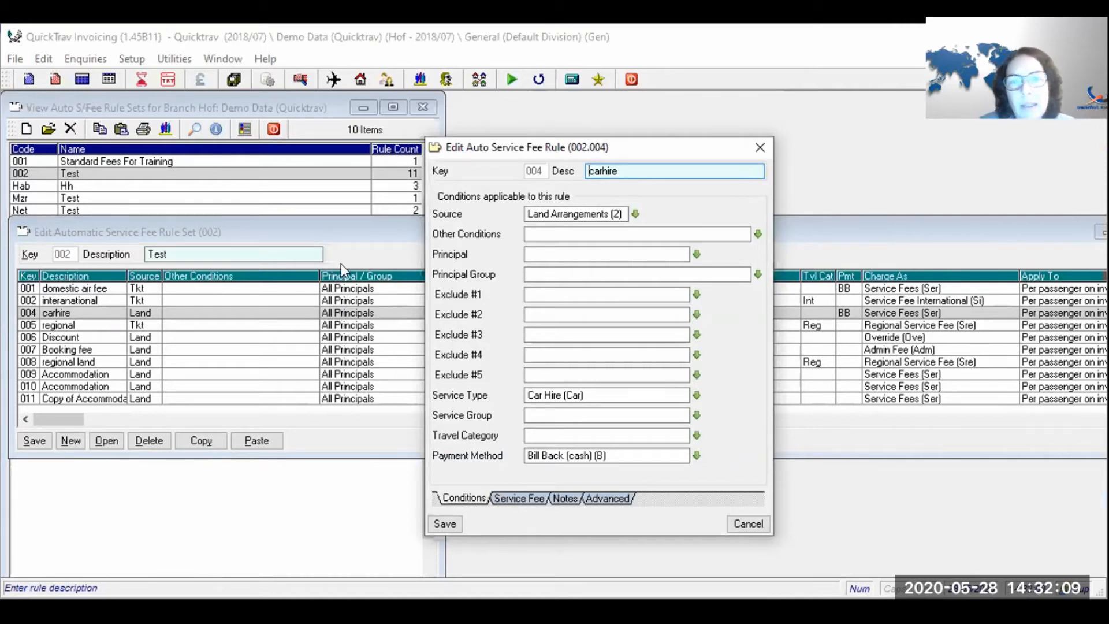
{"action": "left_click", "coordinate": [742, 513]}
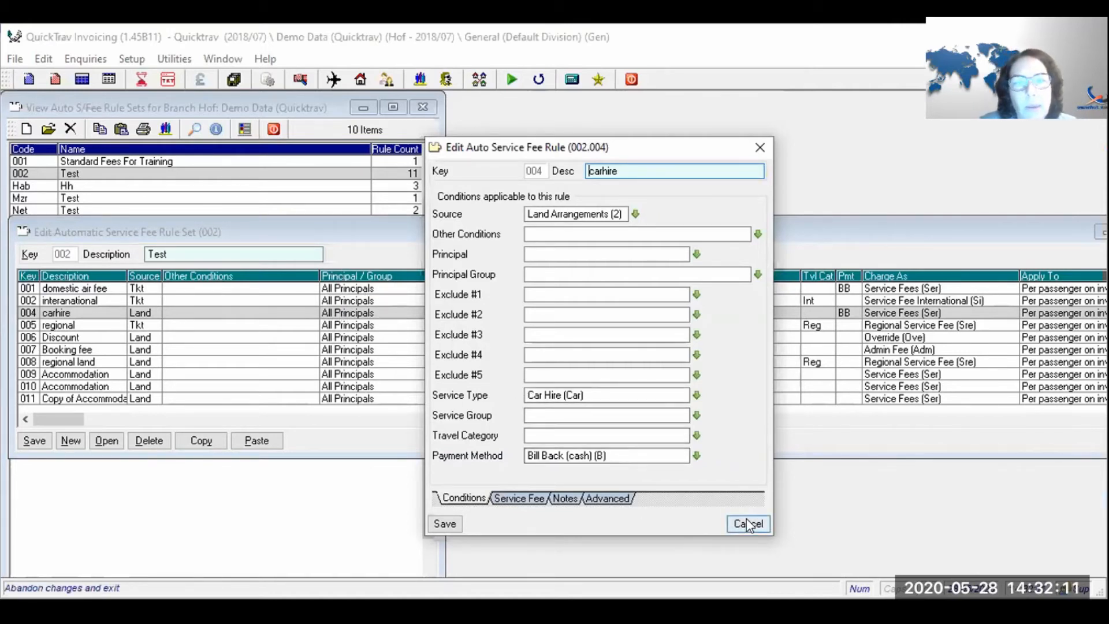
{"action": "left_click", "coordinate": [505, 375]}
{"action": "scroll", "coordinate": [221, 389], "scroll_direction": "down", "scroll_amount": 3}
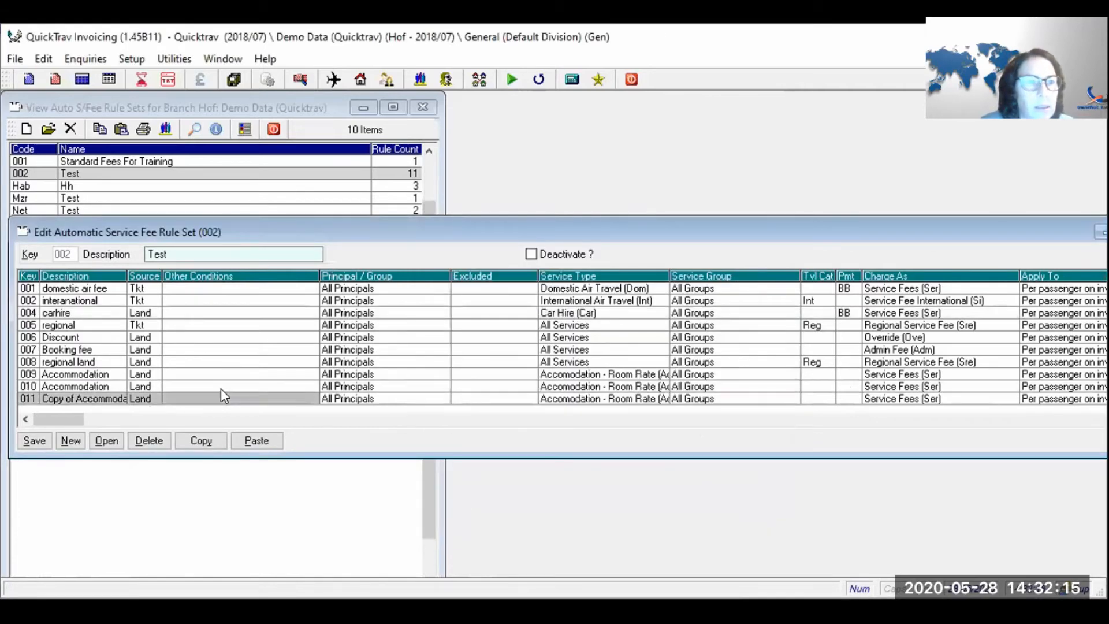
- Start a new rule described 'billback' with Land Arrangements as its source
{"action": "left_click", "coordinate": [64, 446]}
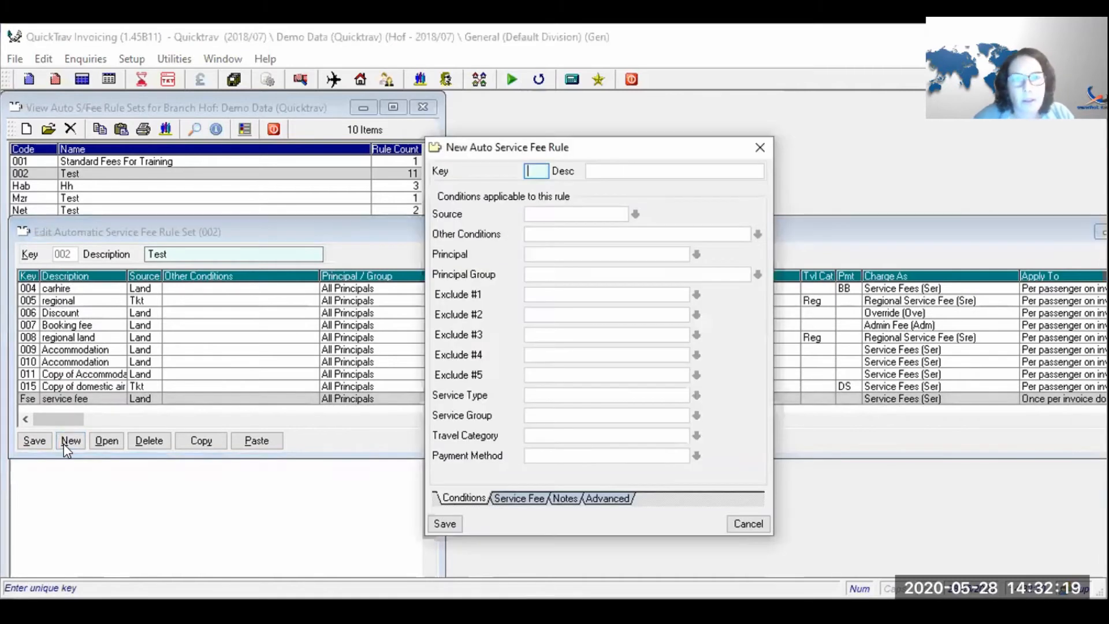
{"action": "type", "text": "billback"}
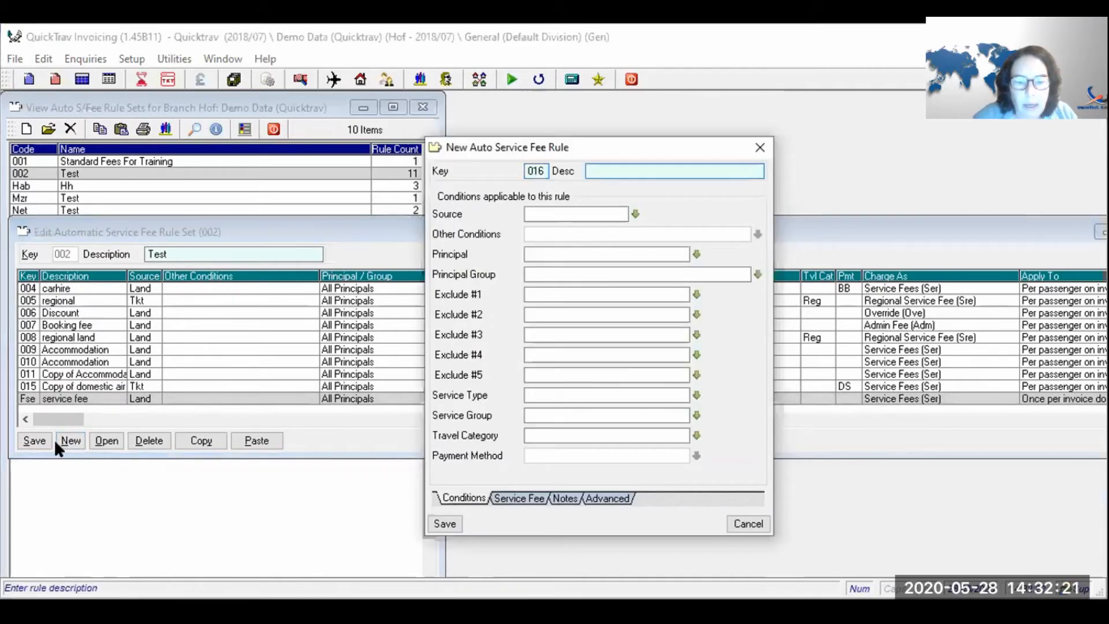
{"action": "key", "text": "Tab"}
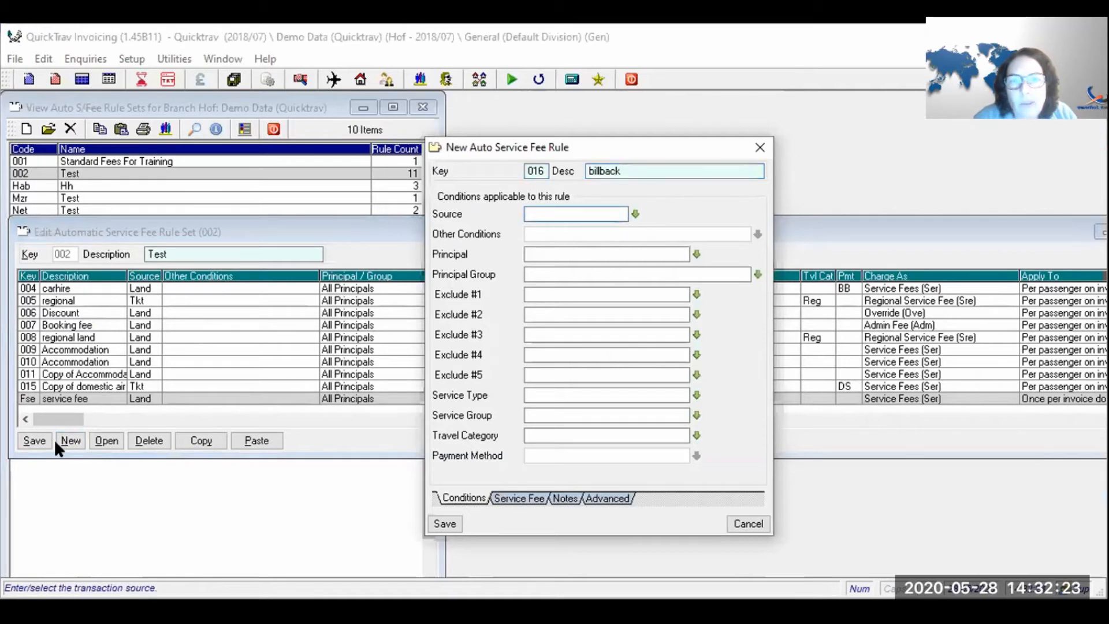
{"action": "type", "text": "land"}
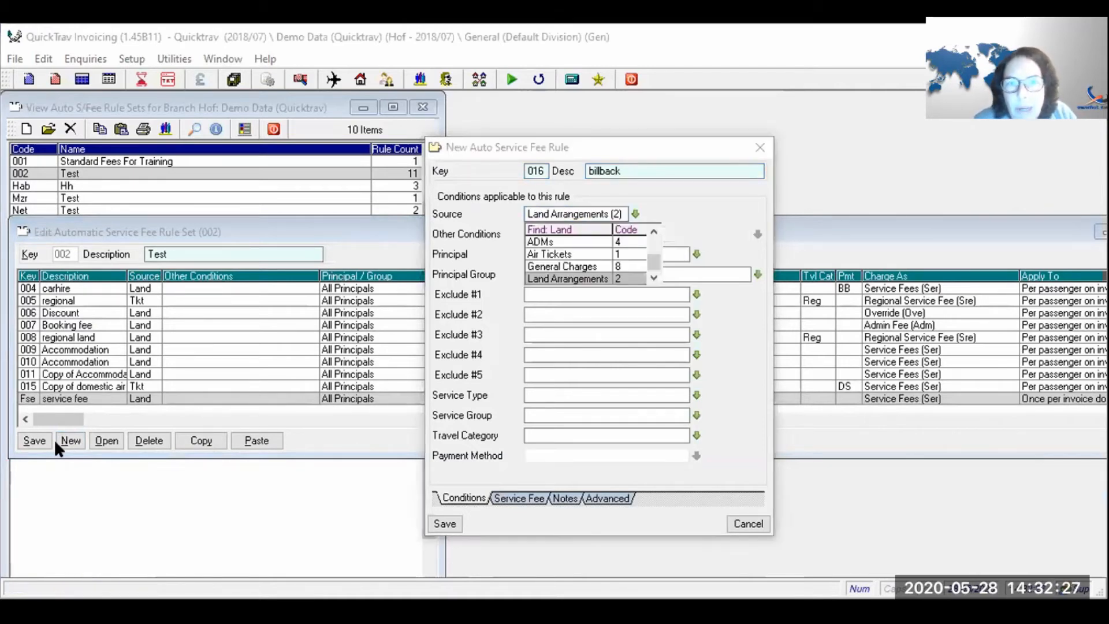
{"action": "key", "text": "Return"}
{"action": "key", "text": "Return"}
{"action": "key", "text": "Return"}
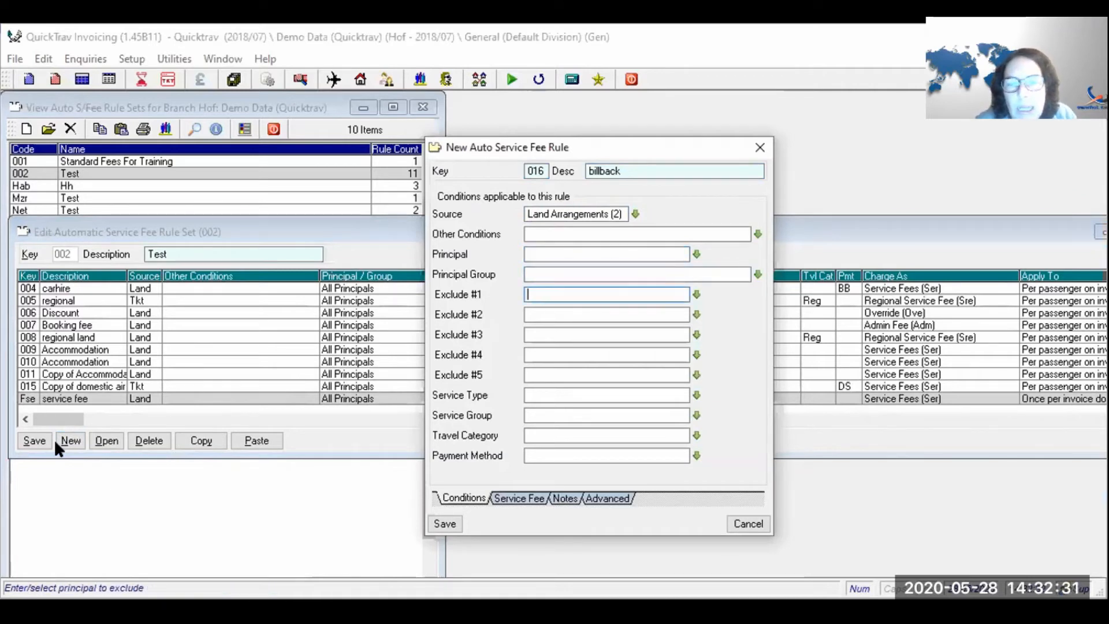
- Set service type Ser, per passenger on invoice (x), and Fixed Fee basis of 150.00
{"action": "left_click", "coordinate": [498, 495]}
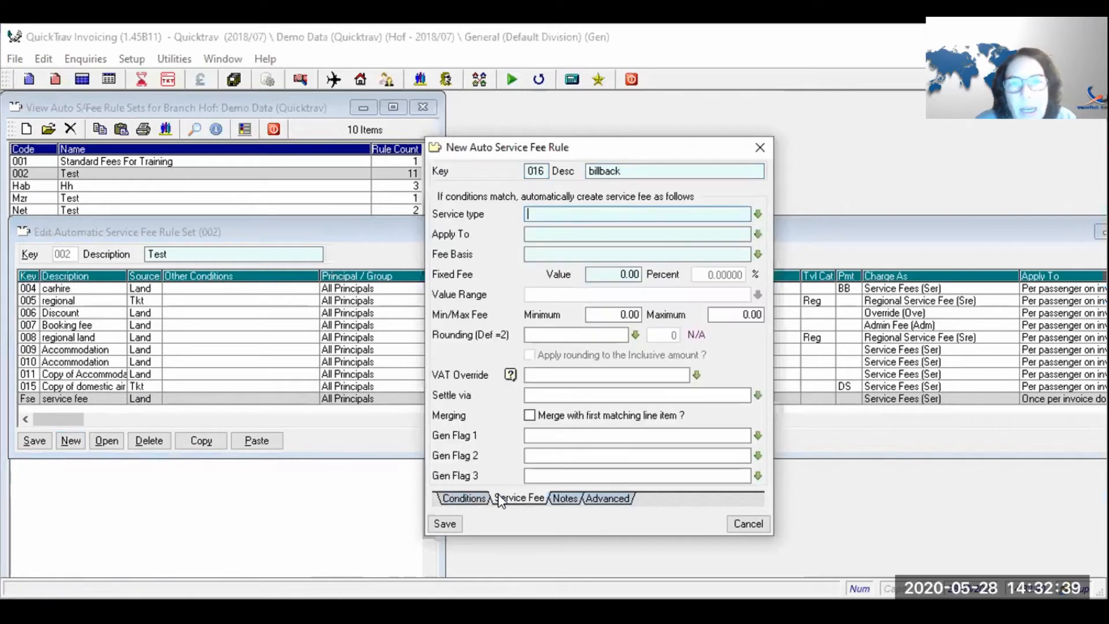
{"action": "type", "text": "ser"}
{"action": "key", "text": "Tab"}
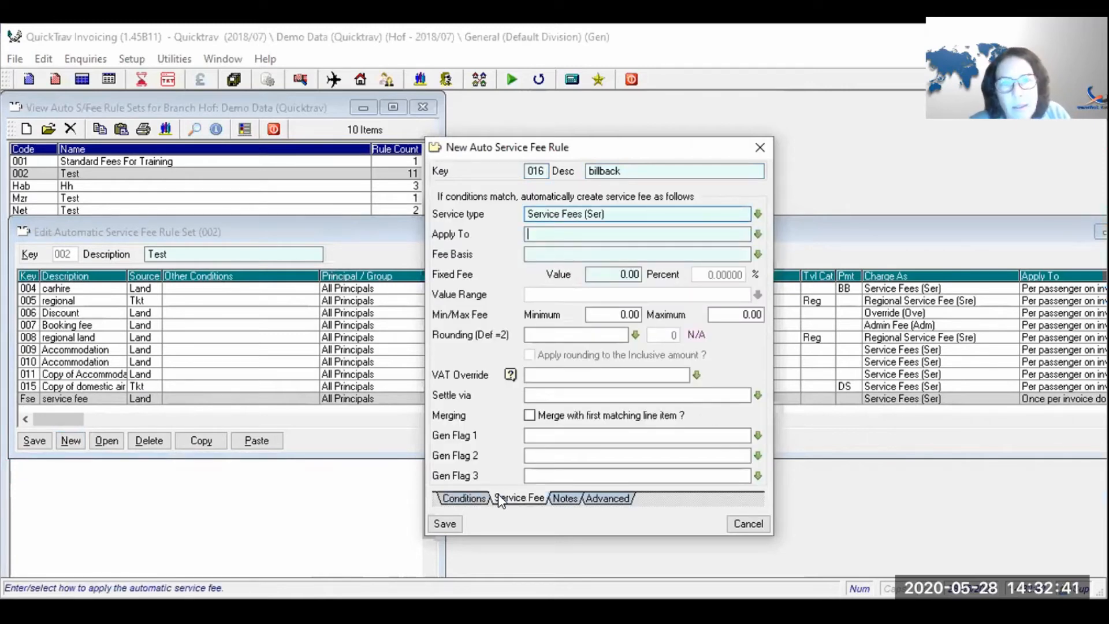
{"action": "type", "text": "x"}
{"action": "key", "text": "Tab"}
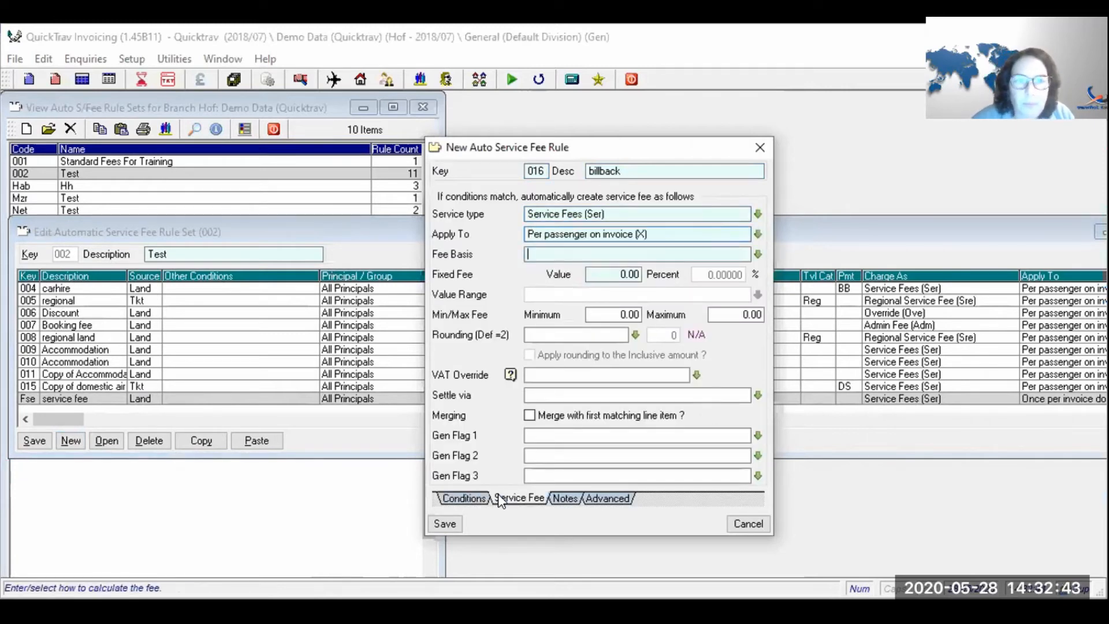
{"action": "type", "text": "f"}
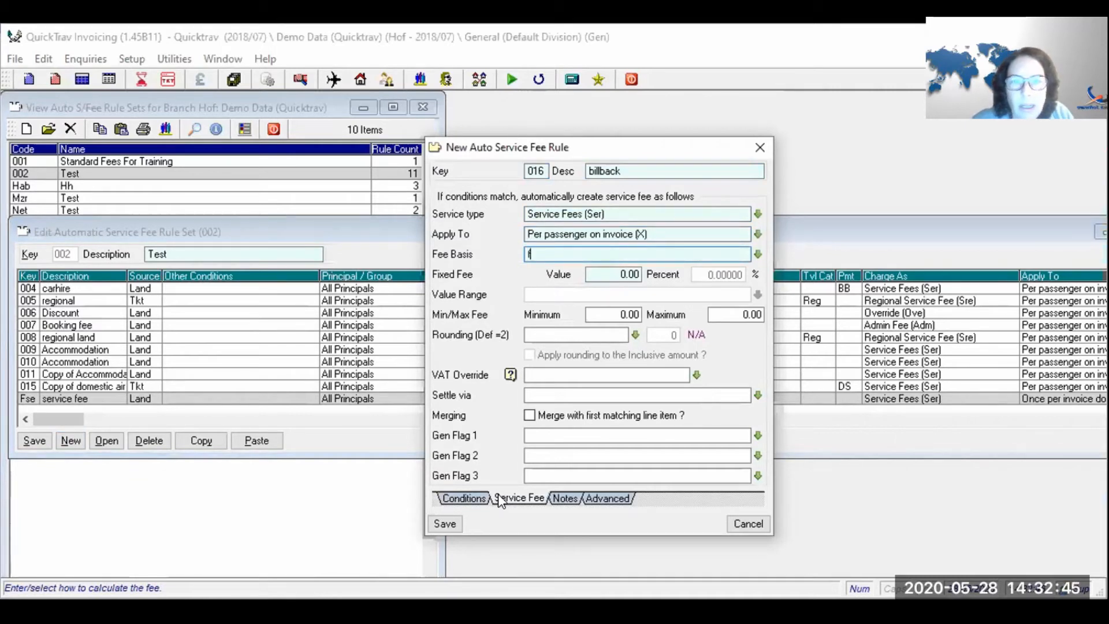
{"action": "key", "text": "Tab"}
{"action": "type", "text": "150"}
{"action": "key", "text": "Tab"}
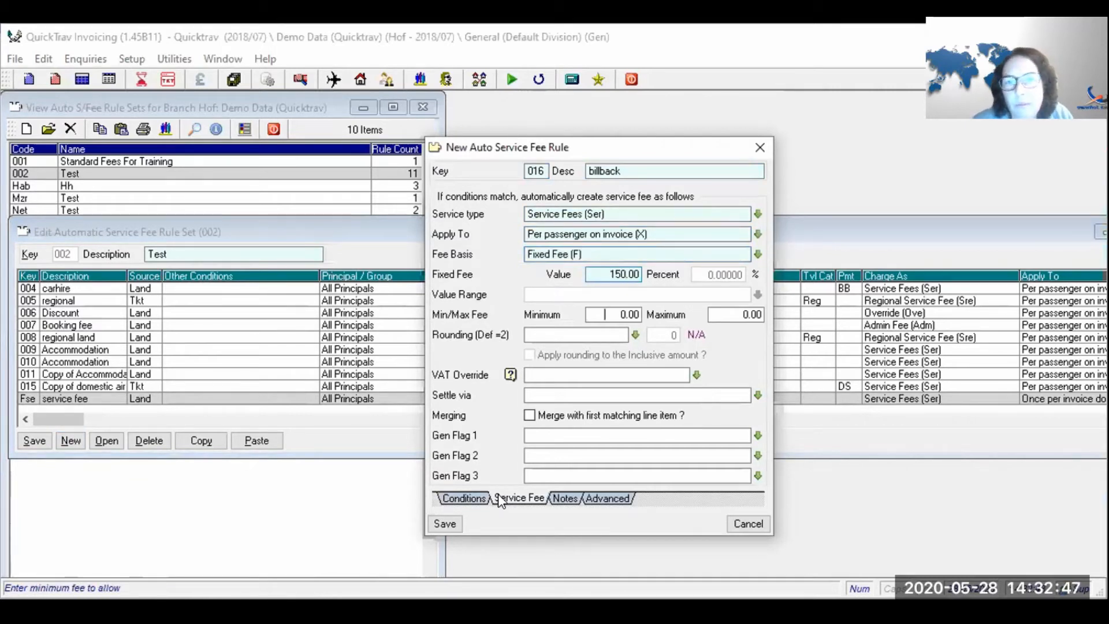
- Save billback rule 016 and open rule 004 carhire for editing
{"action": "left_click", "coordinate": [450, 524]}
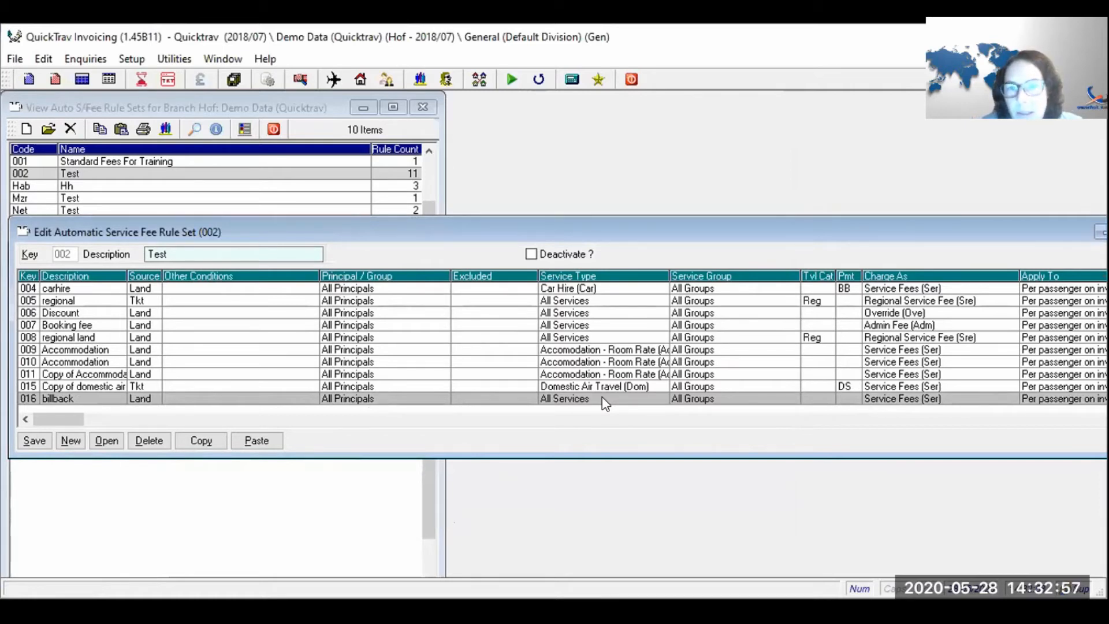
{"action": "key", "text": "Up"}
{"action": "key", "text": "Up"}
{"action": "key", "text": "Up"}
{"action": "key", "text": "Up"}
{"action": "key", "text": "Up"}
{"action": "key", "text": "Up"}
{"action": "key", "text": "Up"}
{"action": "key", "text": "Up"}
{"action": "key", "text": "Up"}
{"action": "key", "text": "Up"}
{"action": "key", "text": "Up"}
{"action": "key", "text": "Down"}
{"action": "key", "text": "Down"}
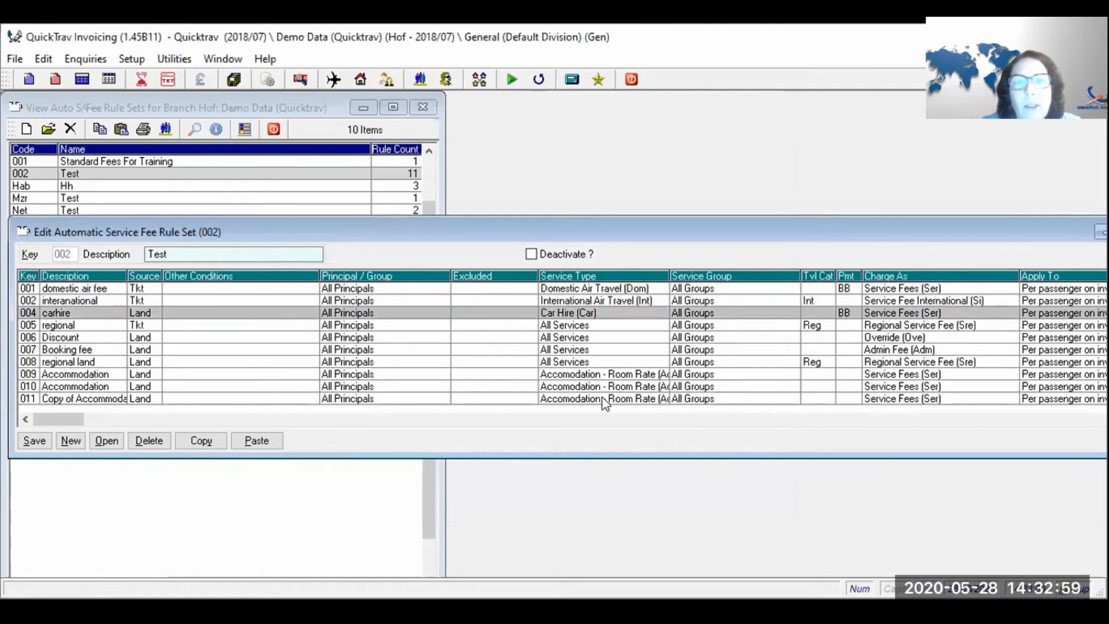
{"action": "key", "text": "Return"}
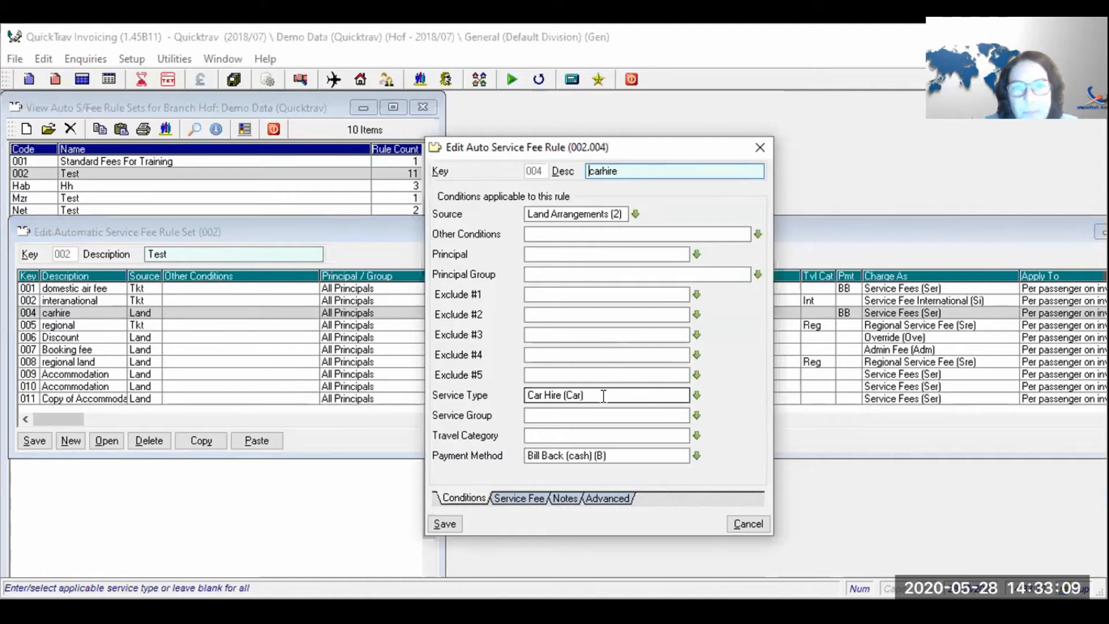
{"action": "left_click", "coordinate": [636, 215]}
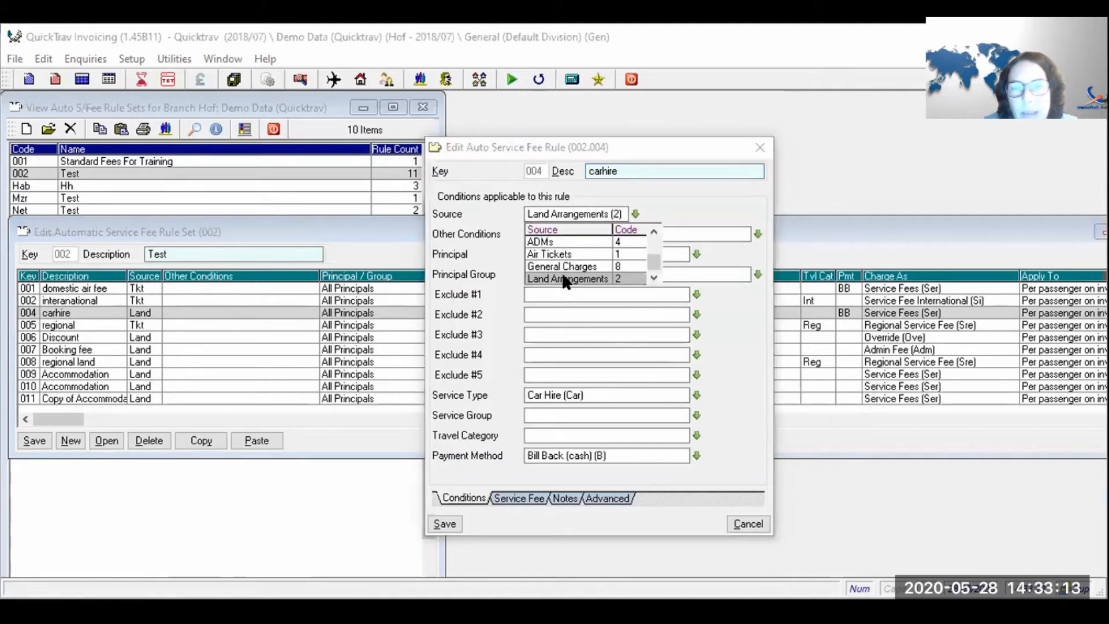
{"action": "left_click", "coordinate": [565, 279]}
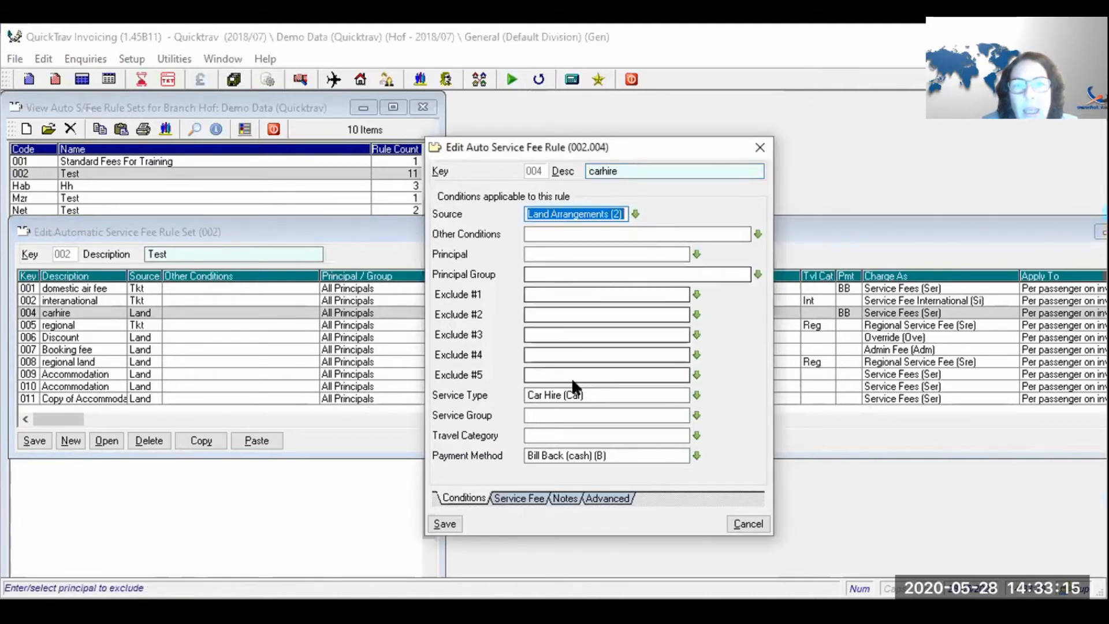
{"action": "left_click_drag", "start_coordinate": [600, 395], "coordinate": [521, 396]}
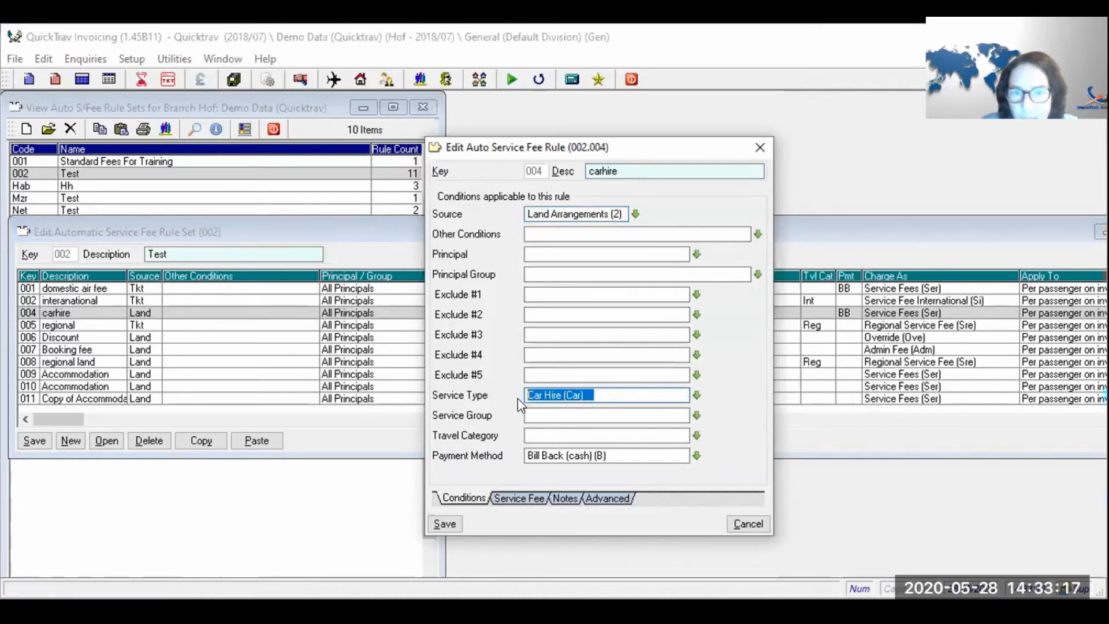
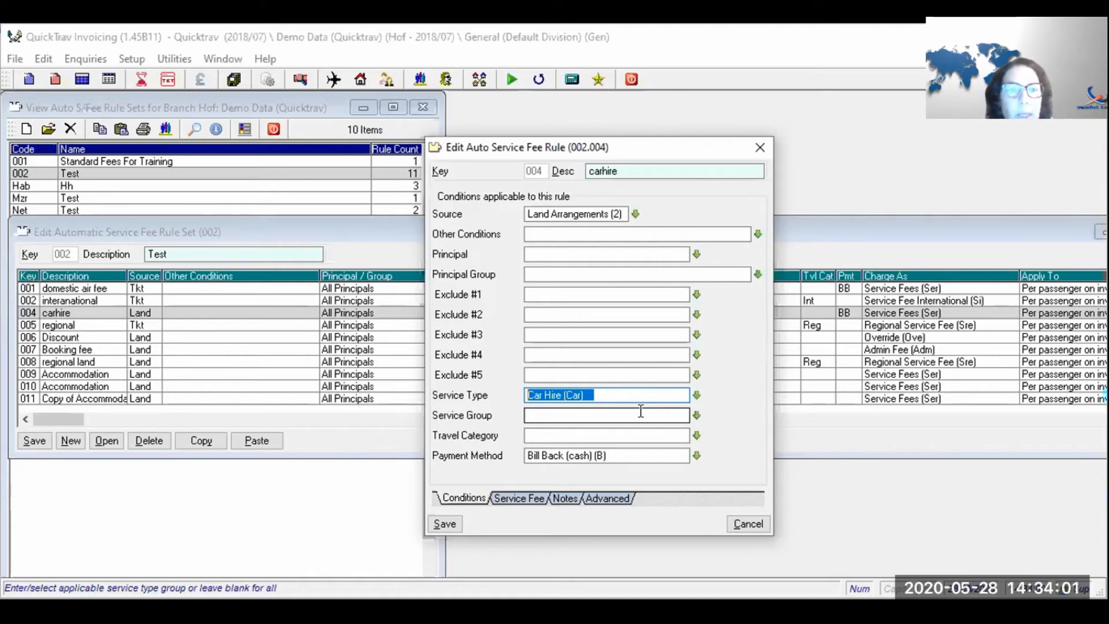
- Try Car - Fuel and Car - Etolls as the service type, then set it back to Car Hire
{"action": "left_click", "coordinate": [698, 393]}
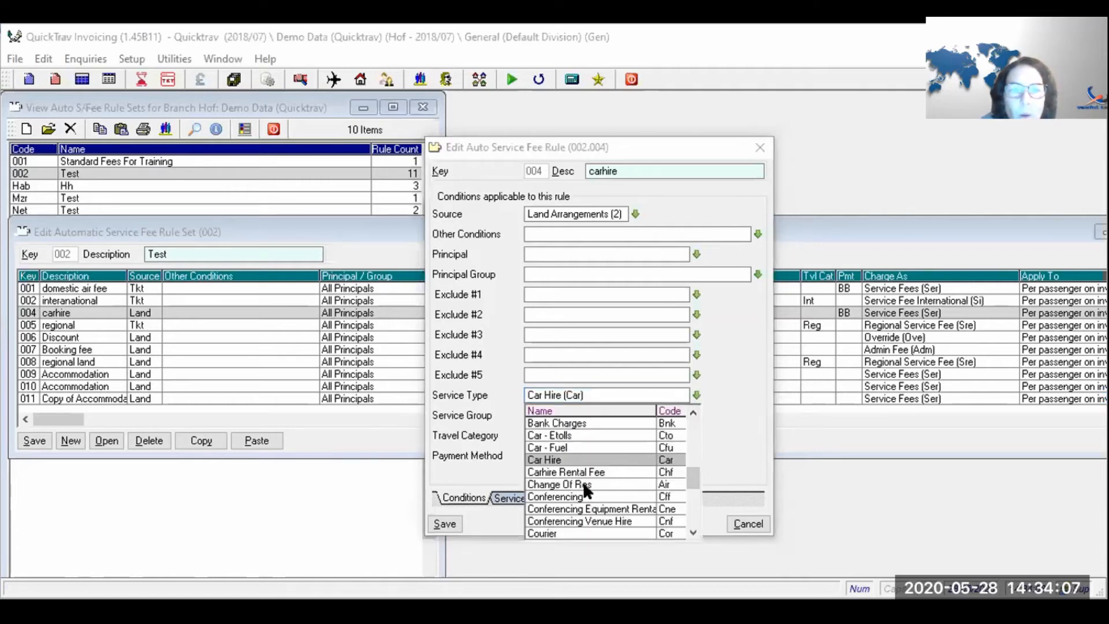
{"action": "left_click", "coordinate": [588, 446]}
{"action": "left_click", "coordinate": [697, 394]}
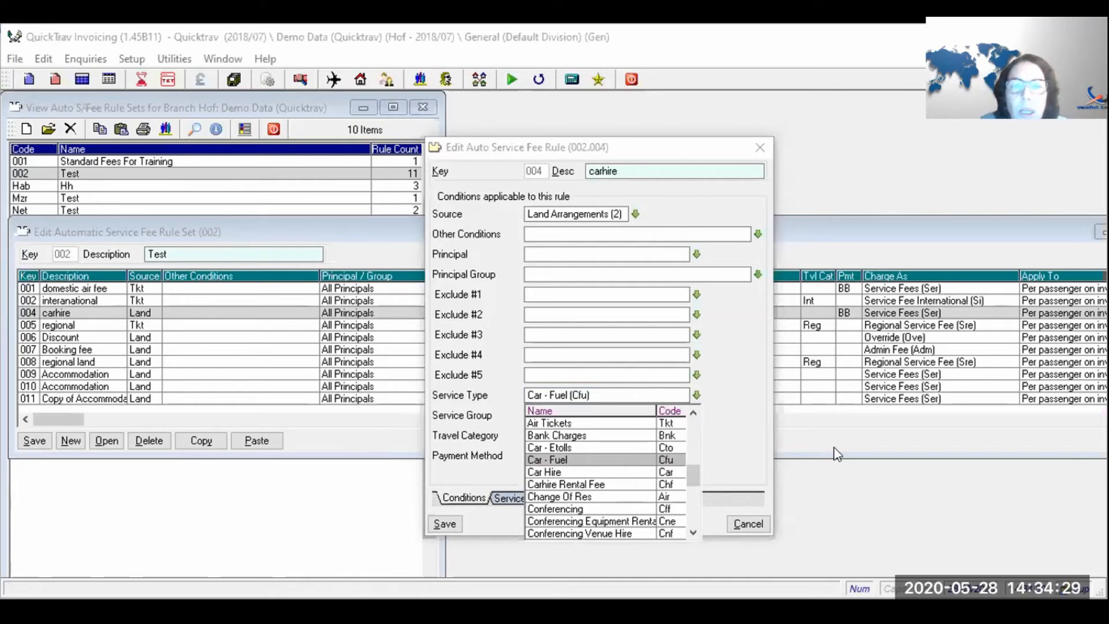
{"action": "left_click", "coordinate": [604, 447]}
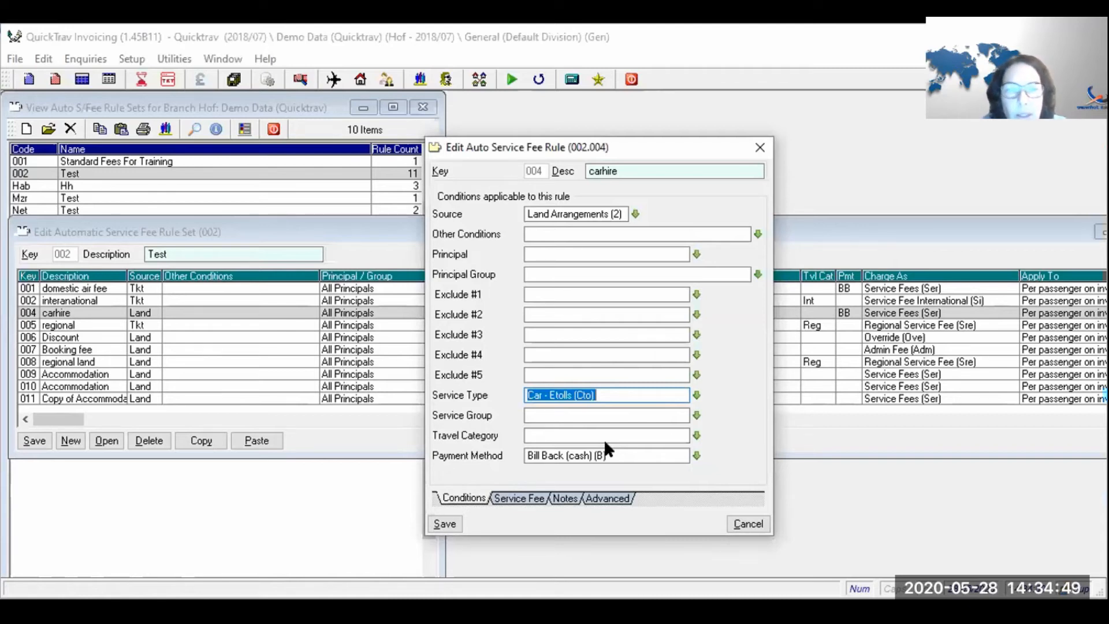
{"action": "type", "text": "car"}
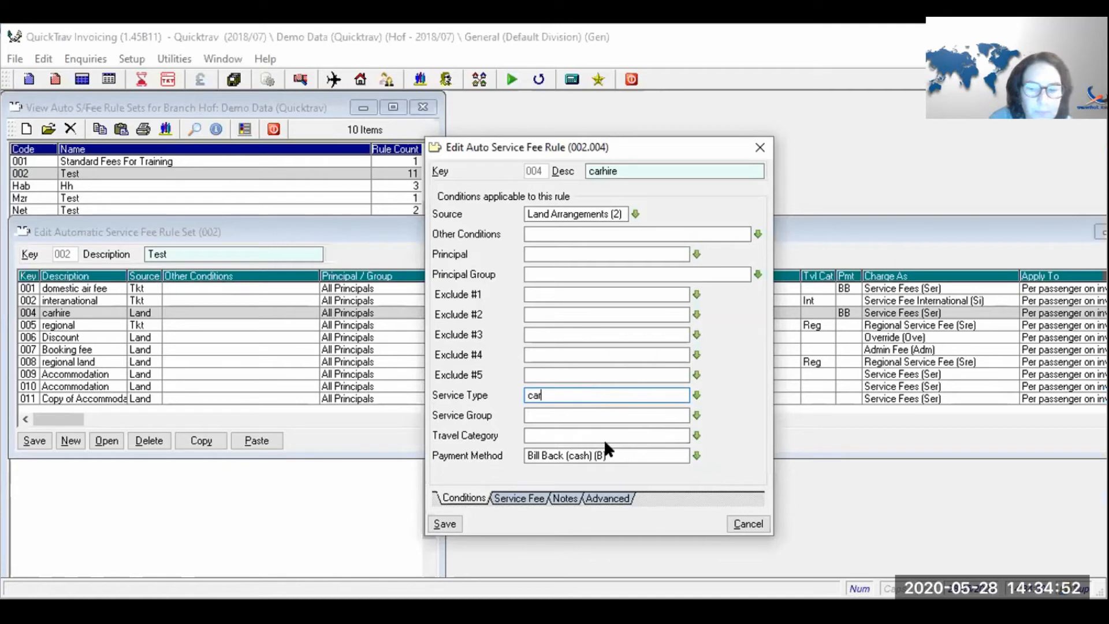
{"action": "key", "text": "Tab"}
- Check the 350.00 fixed per-passenger service fee and save the carhire rule
{"action": "left_click", "coordinate": [541, 455]}
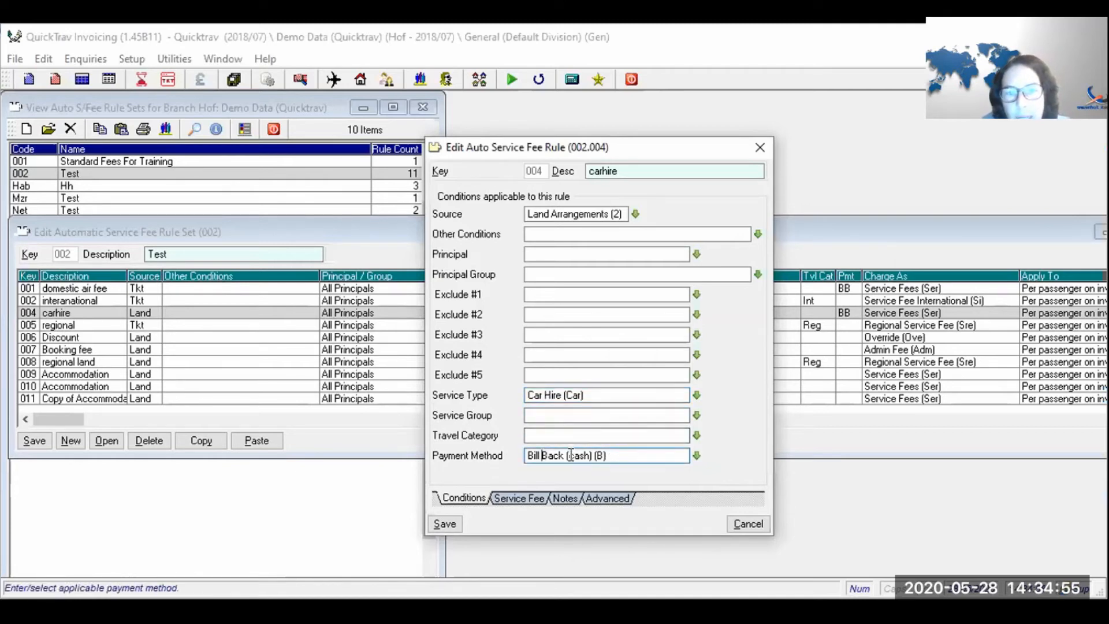
{"action": "left_click", "coordinate": [527, 496]}
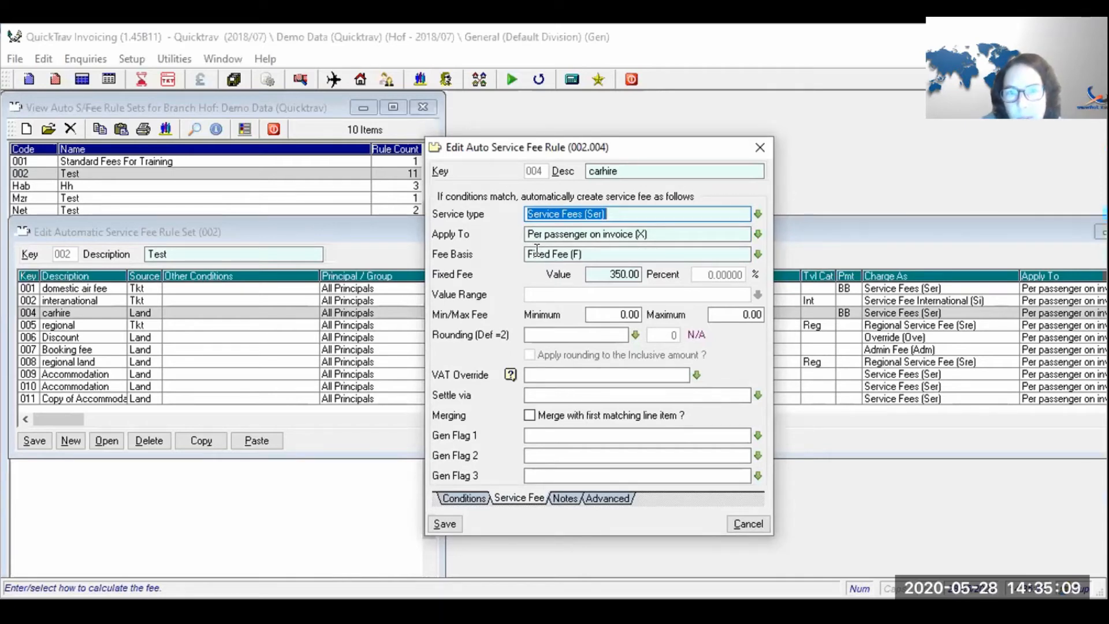
{"action": "left_click", "coordinate": [440, 524]}
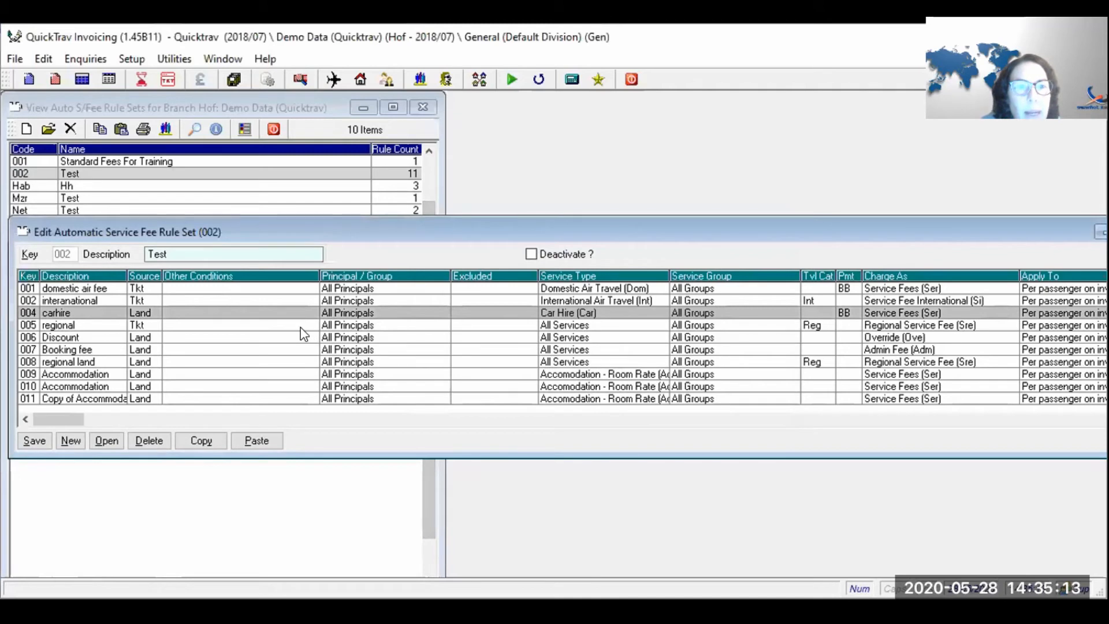
{"action": "double_click", "coordinate": [301, 327]}
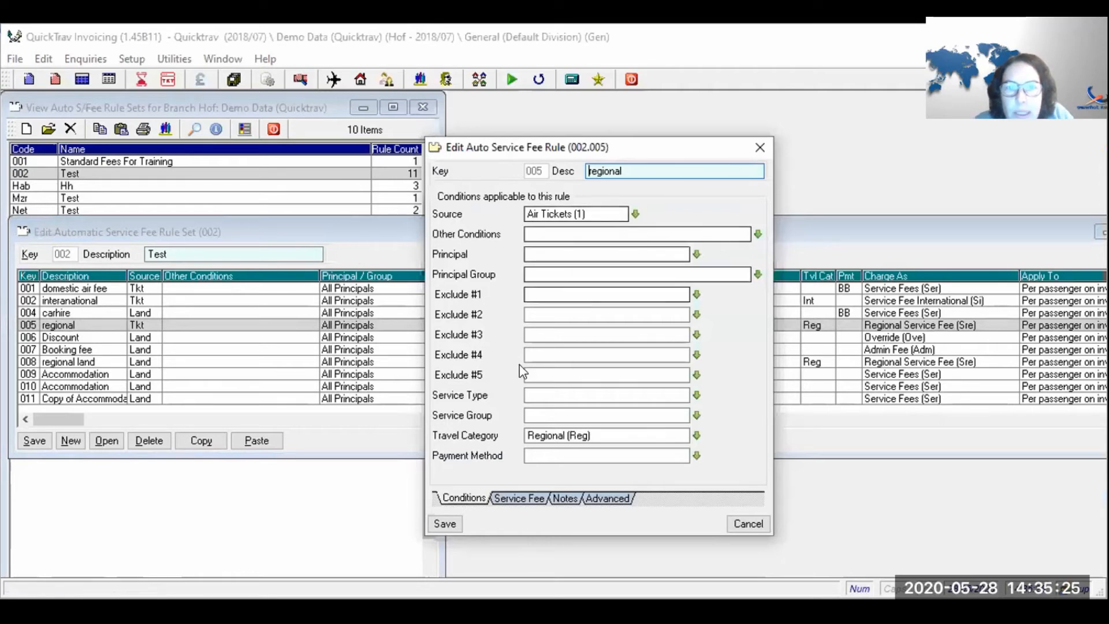
{"action": "left_click_drag", "start_coordinate": [601, 435], "coordinate": [500, 458]}
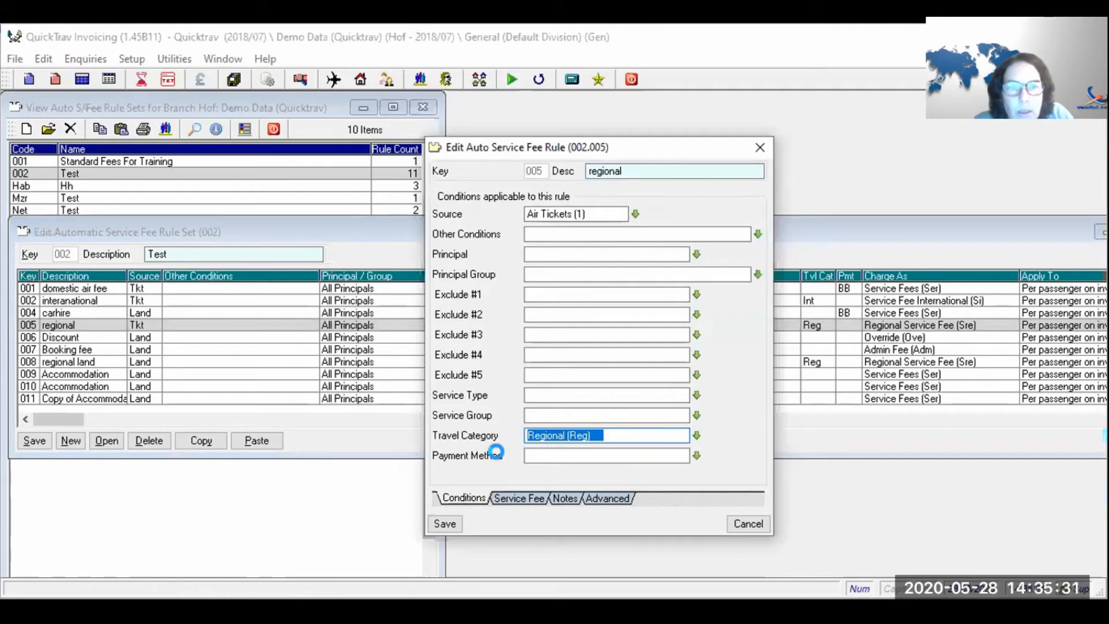
{"action": "key", "text": "Escape"}
{"action": "left_click", "coordinate": [513, 375]}
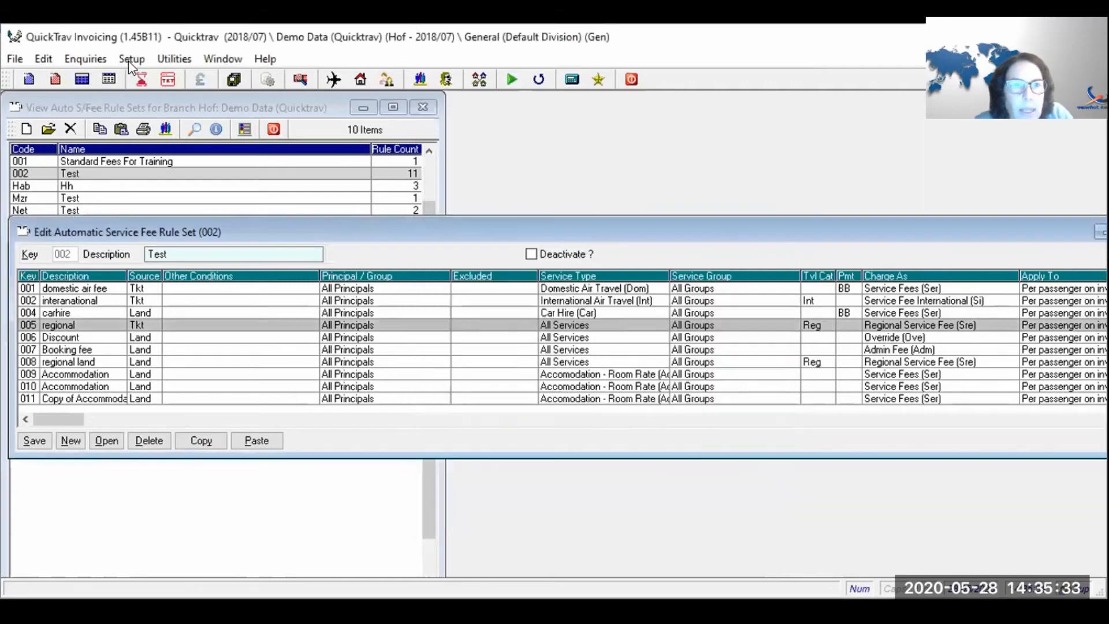
{"action": "left_click", "coordinate": [131, 58]}
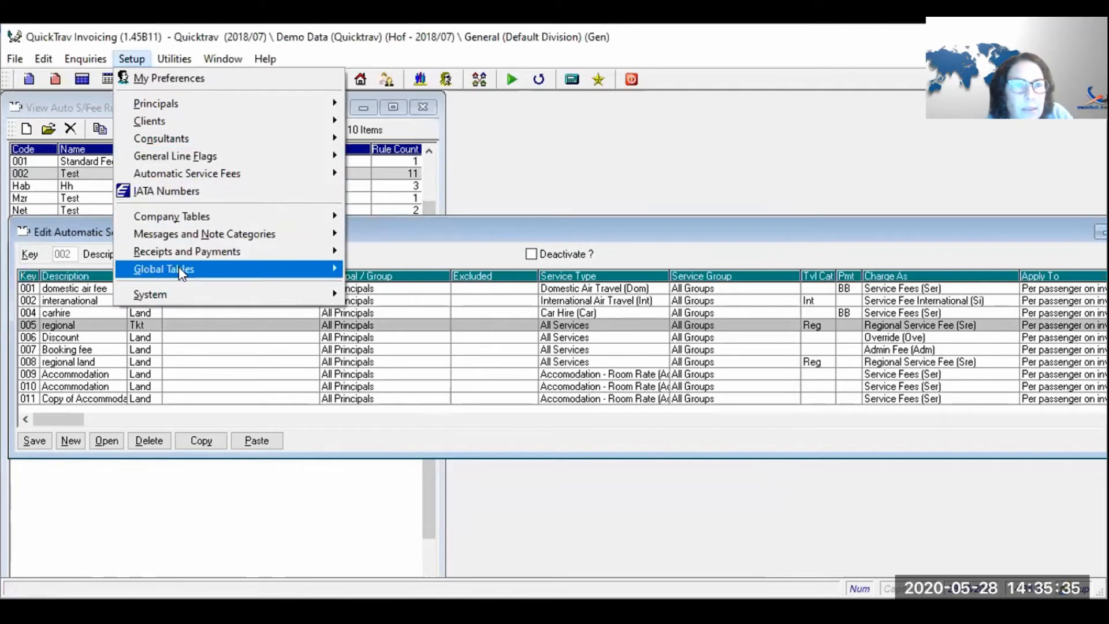
{"action": "mouse_move", "coordinate": [178, 265]}
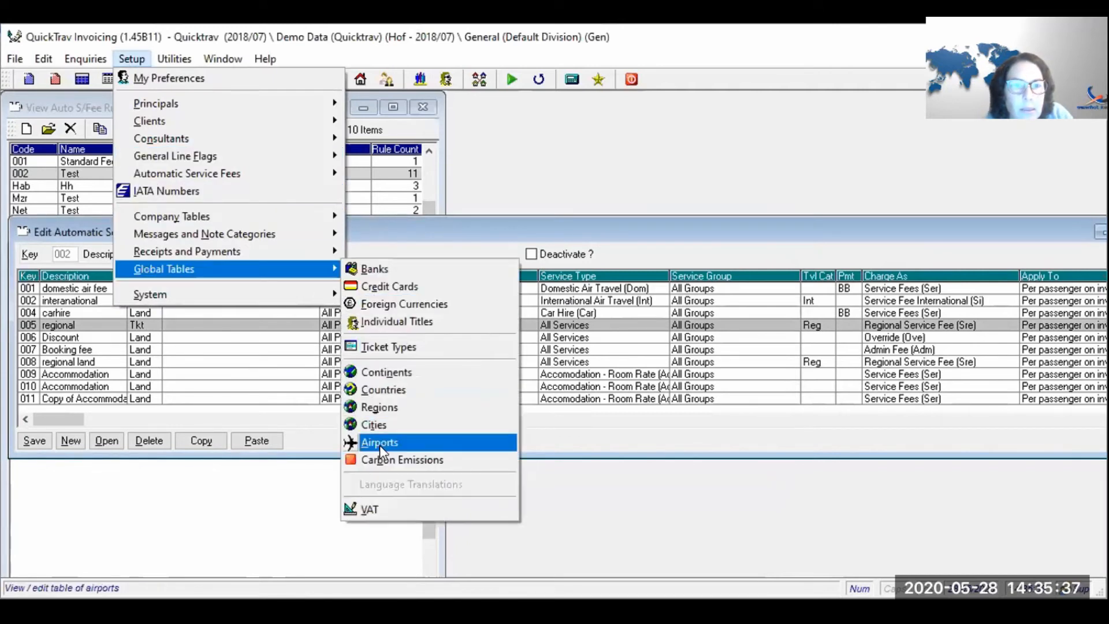
{"action": "left_click", "coordinate": [391, 390]}
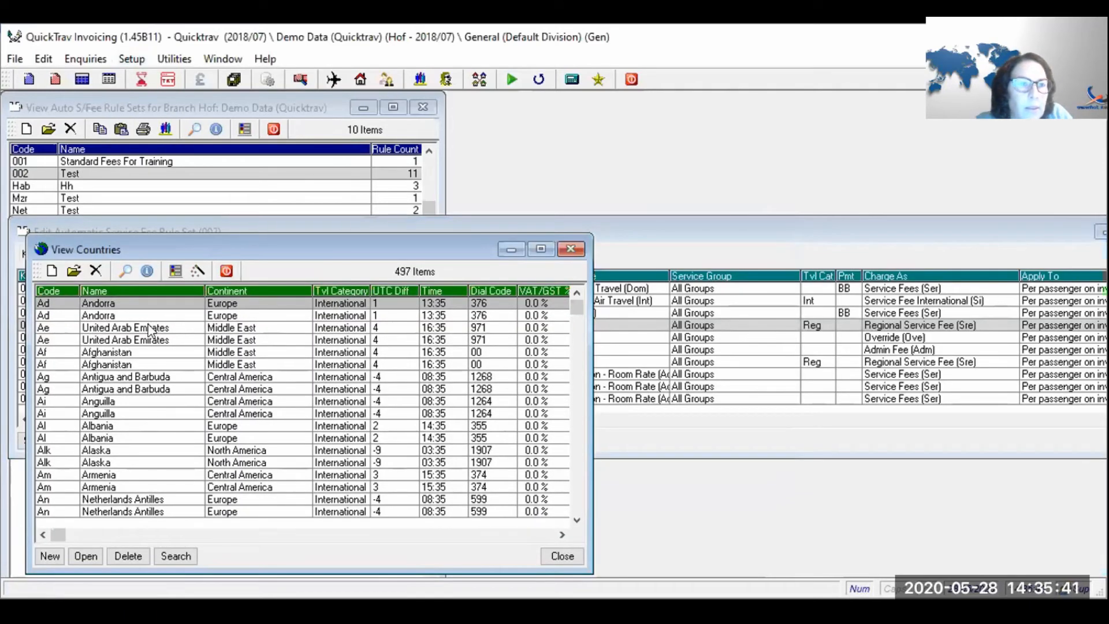
{"action": "left_click", "coordinate": [137, 436]}
{"action": "right_click", "coordinate": [137, 437]}
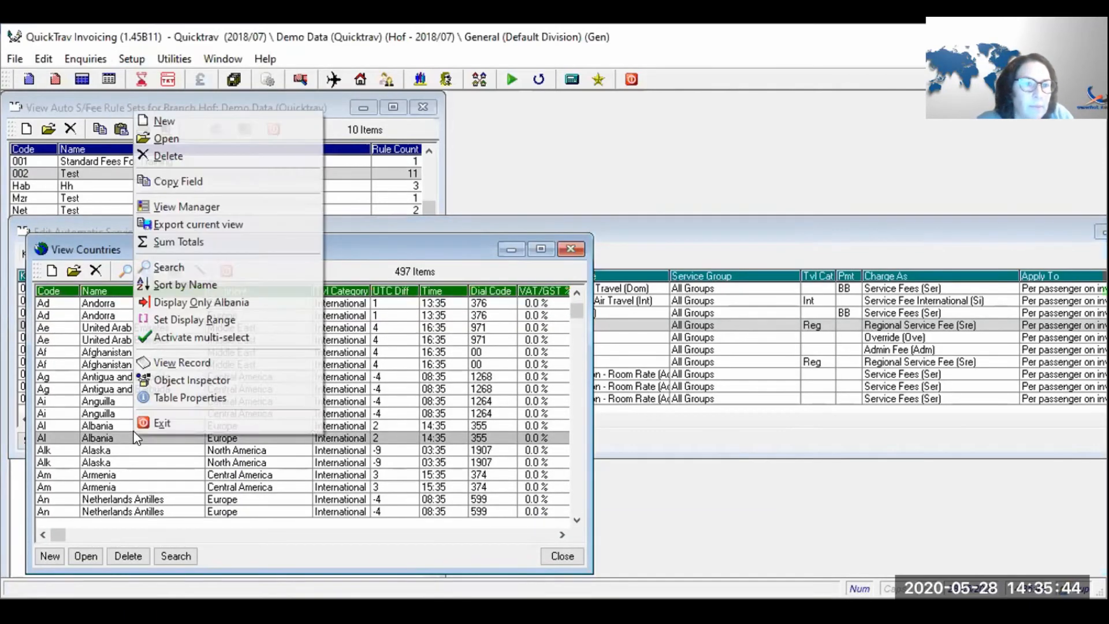
{"action": "left_click", "coordinate": [173, 267]}
{"action": "type", "text": "botswan"}
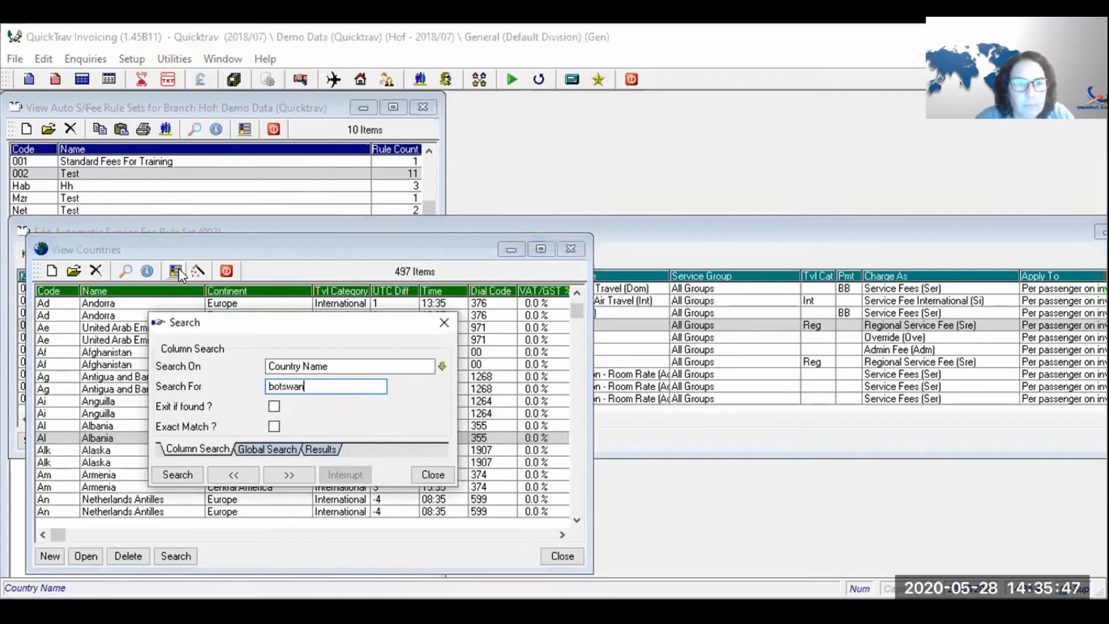
{"action": "key", "text": "Return"}
{"action": "left_click", "coordinate": [176, 270]}
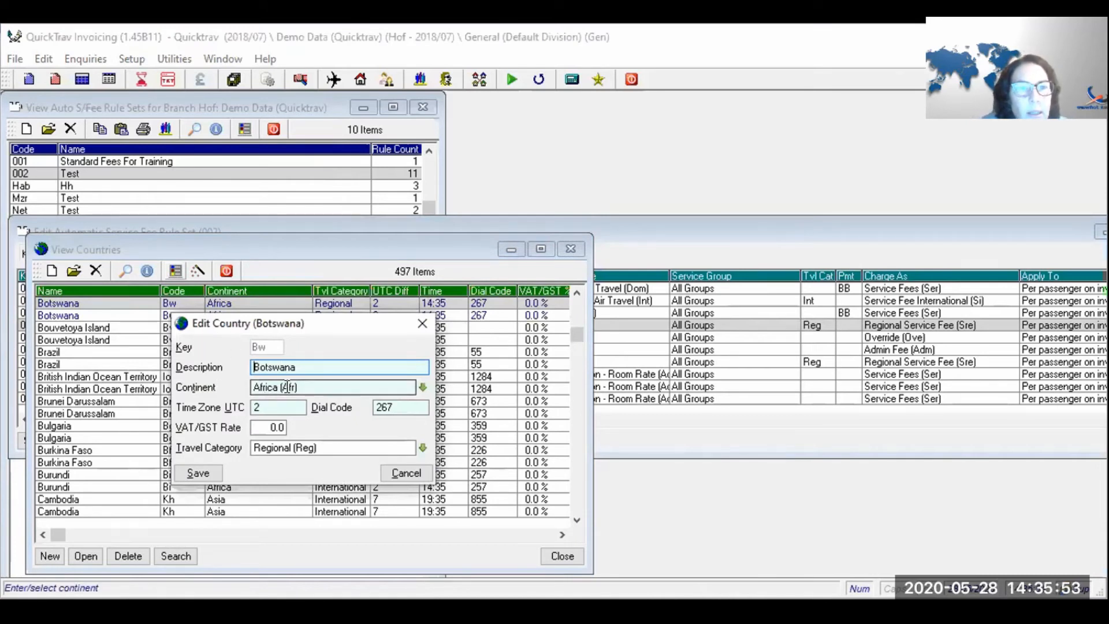
{"action": "left_click_drag", "start_coordinate": [315, 448], "coordinate": [247, 461]}
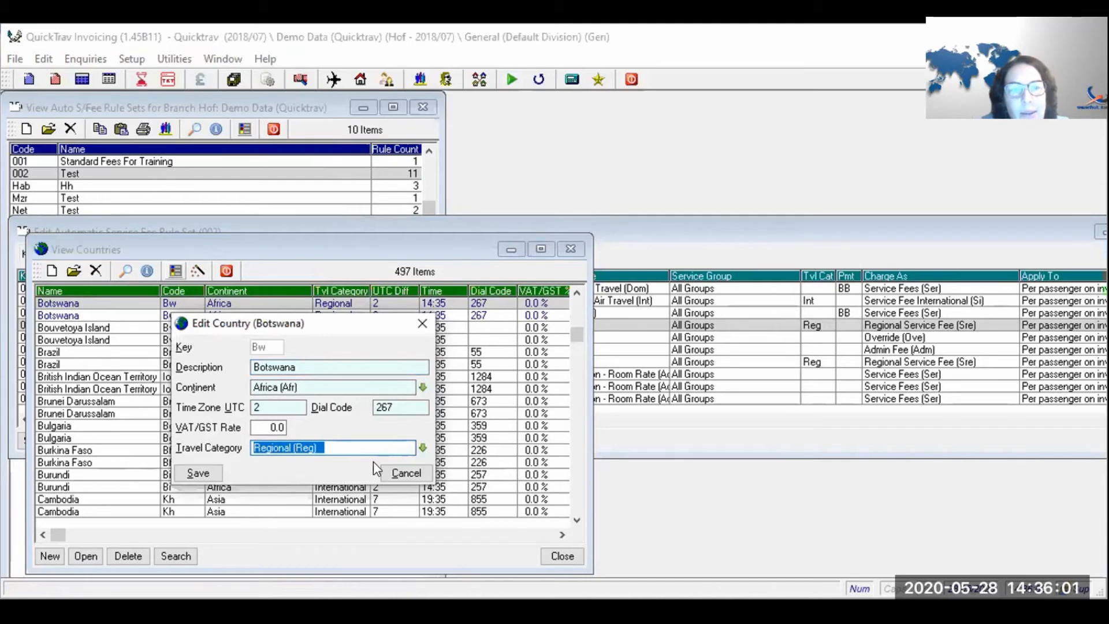
{"action": "left_click", "coordinate": [398, 467]}
{"action": "left_click", "coordinate": [224, 271]}
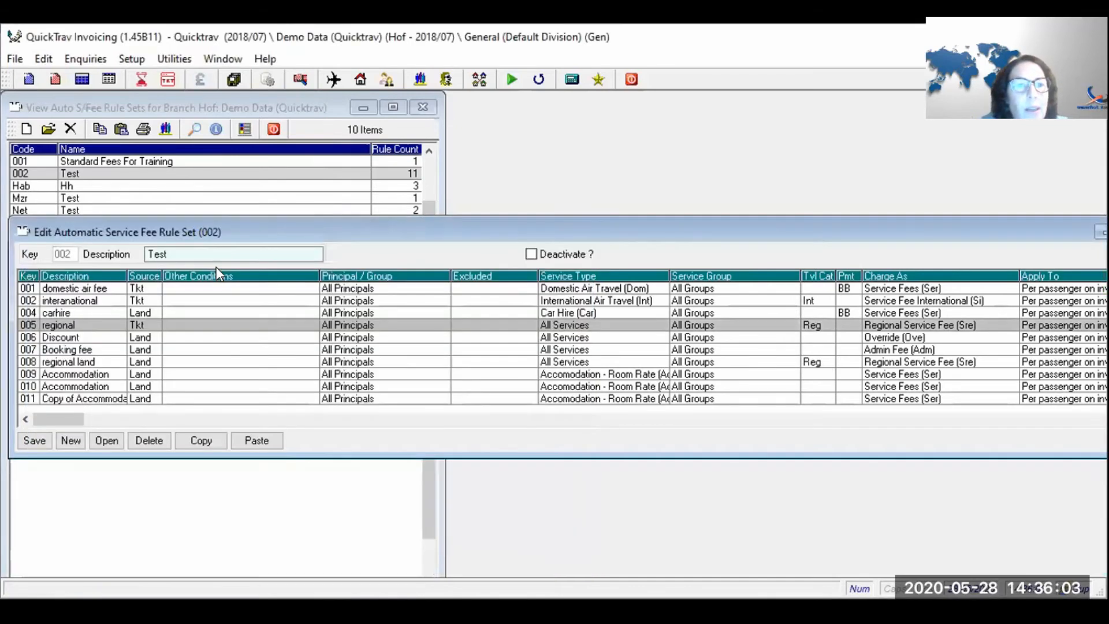
{"action": "double_click", "coordinate": [190, 325]}
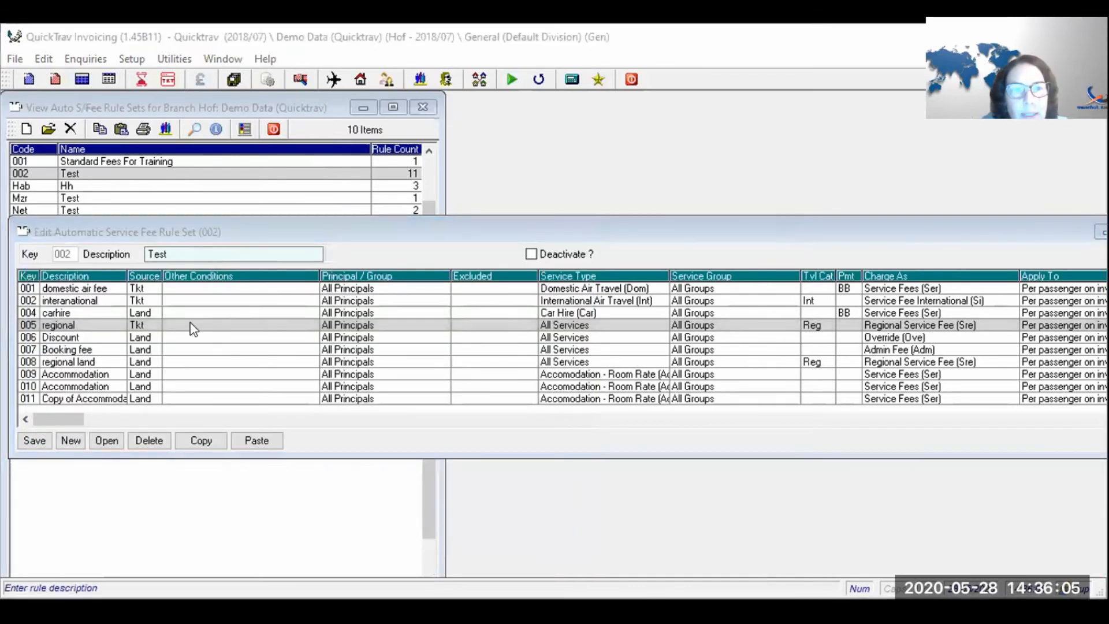
{"action": "left_click_drag", "start_coordinate": [598, 434], "coordinate": [492, 445]}
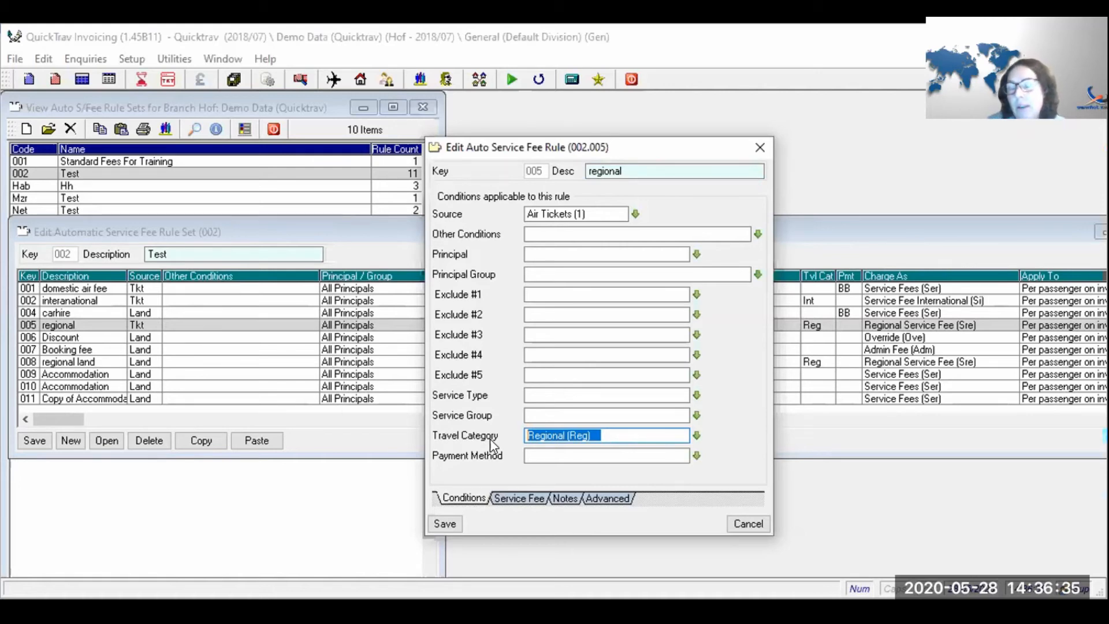
{"action": "left_click", "coordinate": [524, 497]}
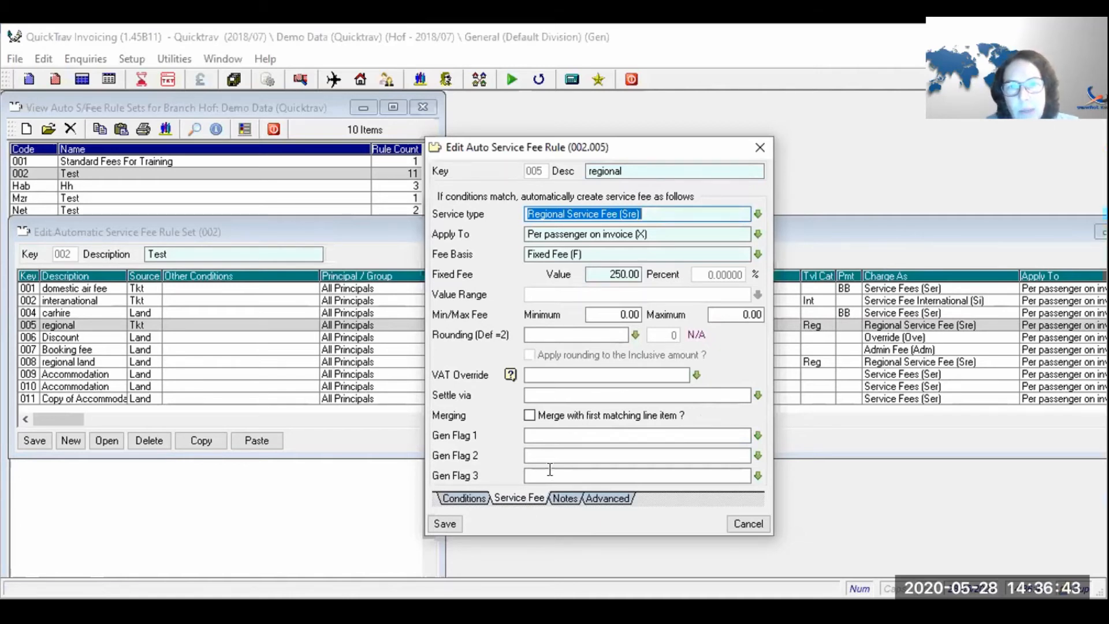
{"action": "left_click", "coordinate": [444, 523]}
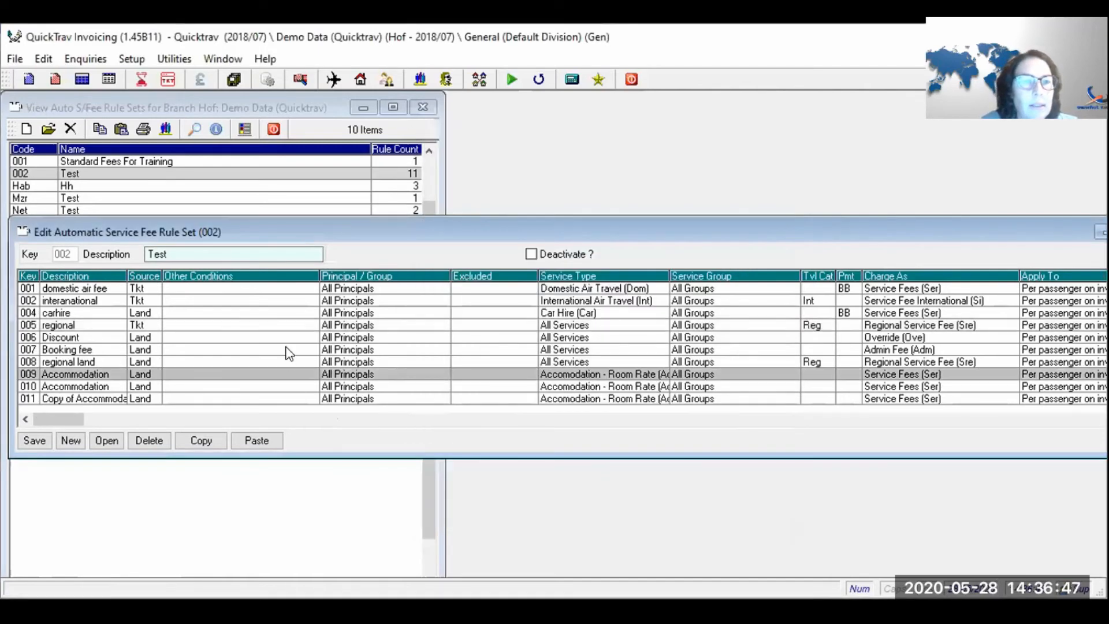
{"action": "left_click", "coordinate": [288, 351]}
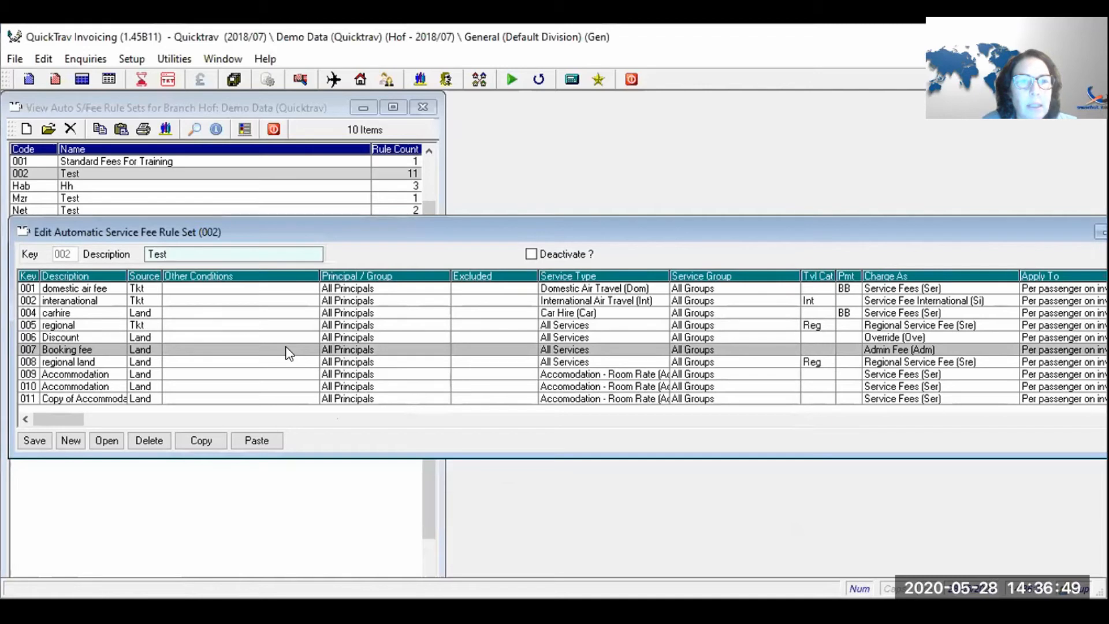
{"action": "double_click", "coordinate": [288, 350]}
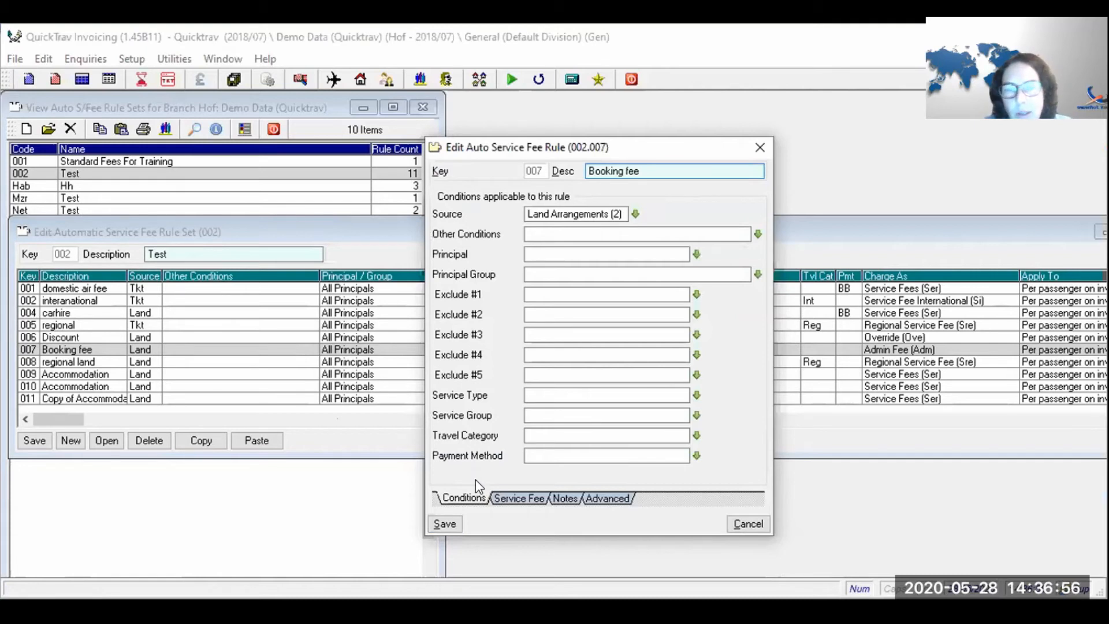
{"action": "left_click", "coordinate": [513, 499]}
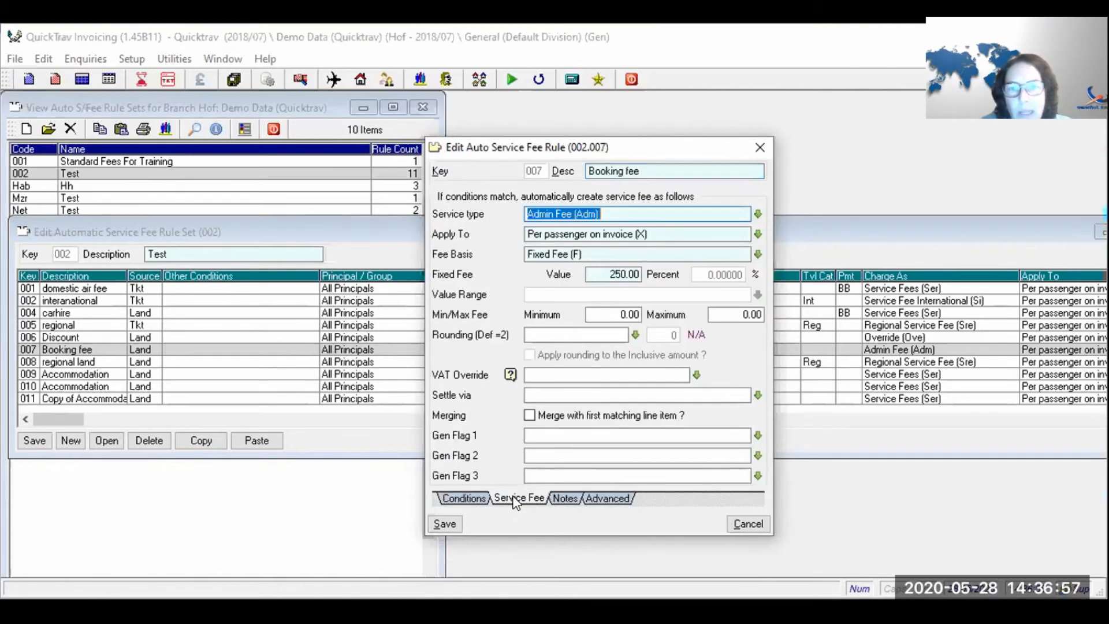
{"action": "left_click", "coordinate": [477, 498]}
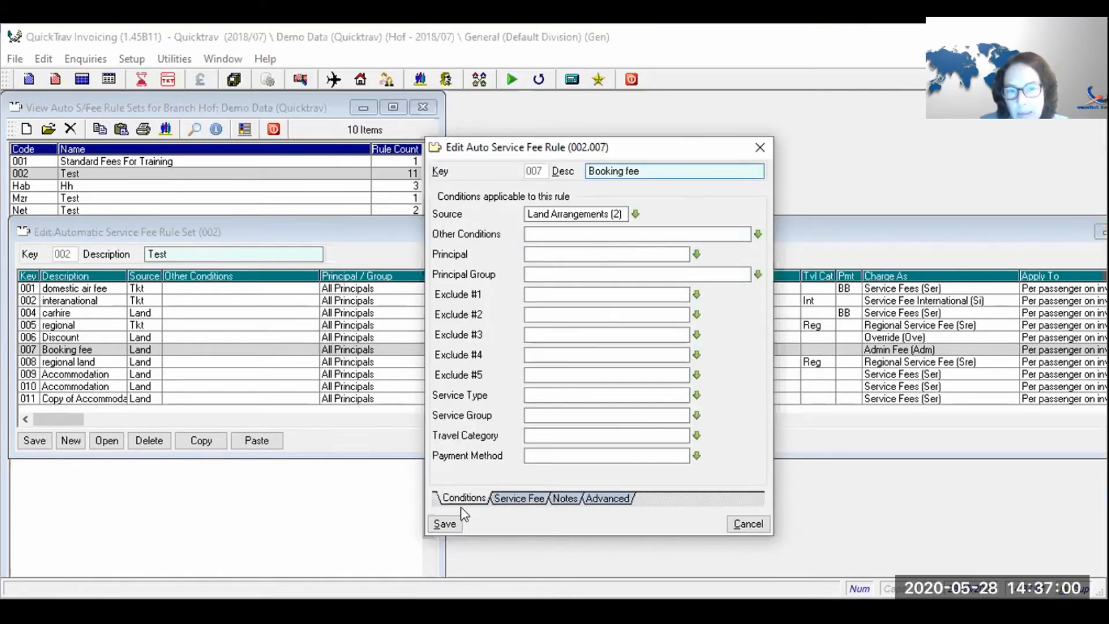
{"action": "left_click", "coordinate": [454, 522]}
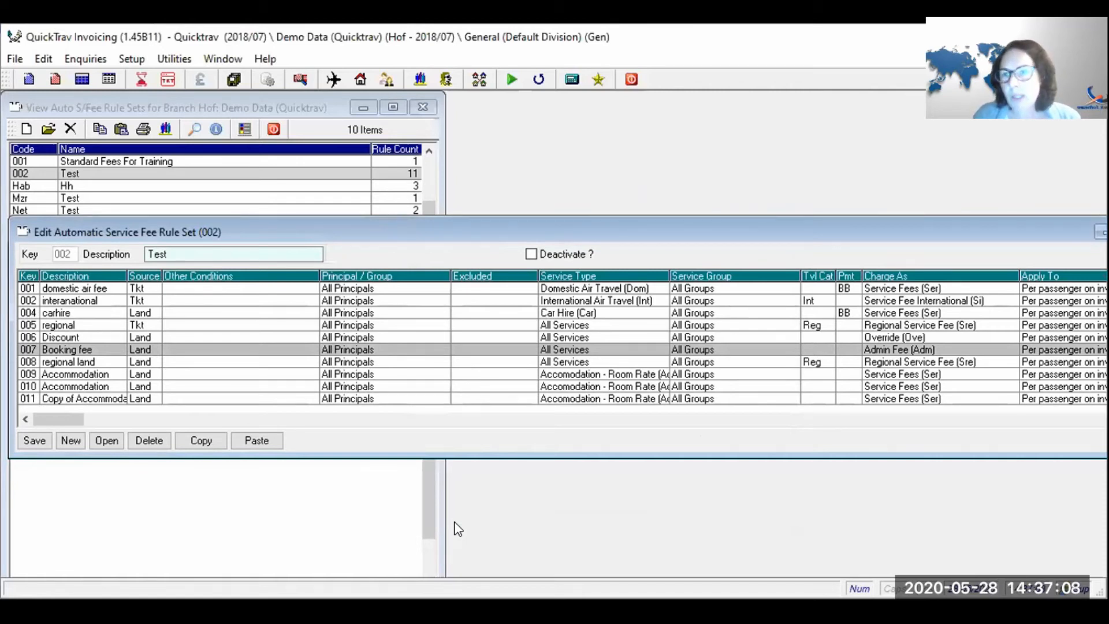
{"action": "key", "text": "Return"}
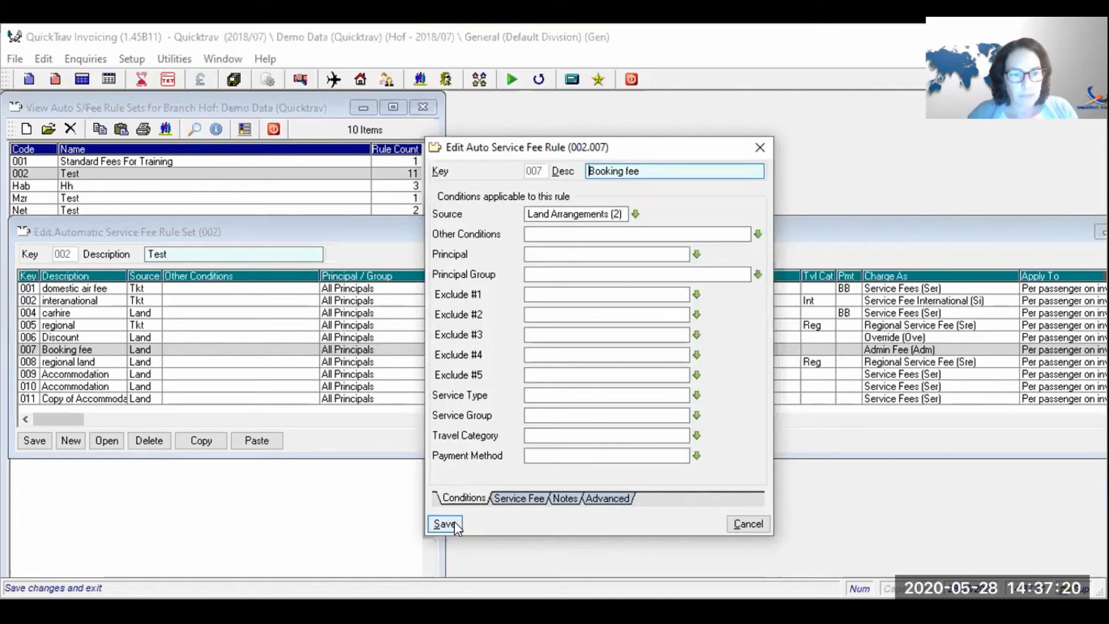
{"action": "key", "text": "Escape"}
{"action": "key", "text": "Return"}
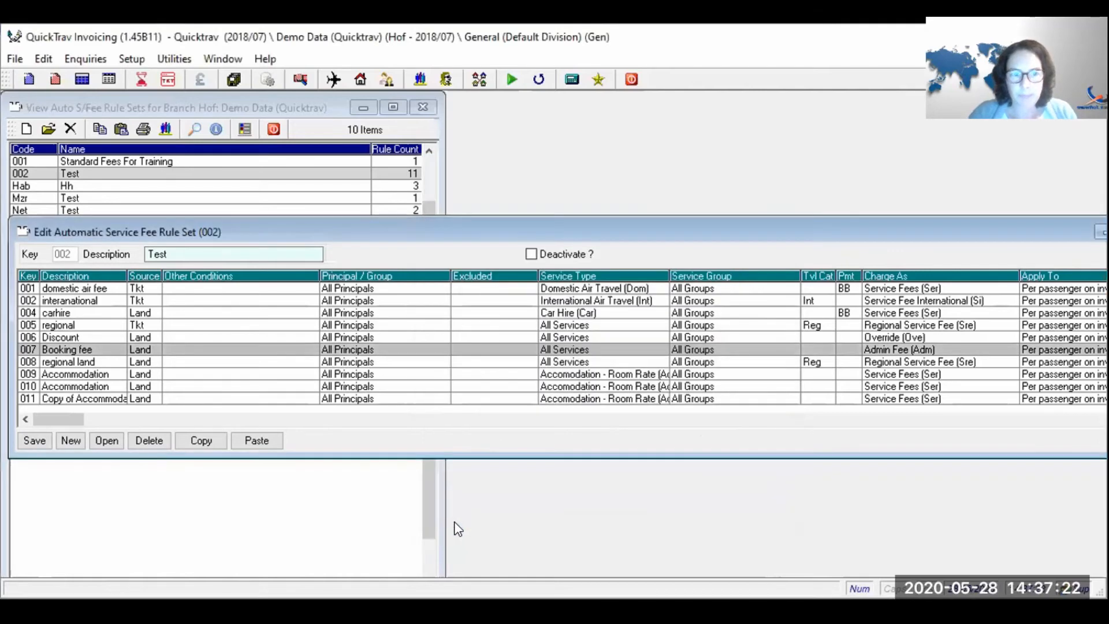
{"action": "key", "text": "Down"}
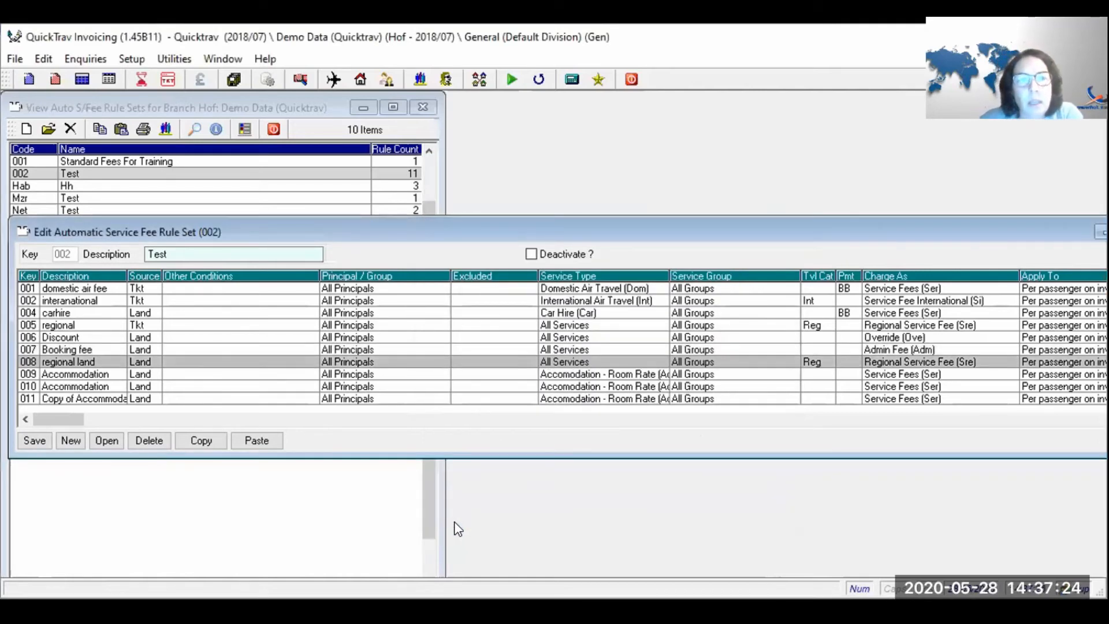
{"action": "left_click", "coordinate": [142, 61]}
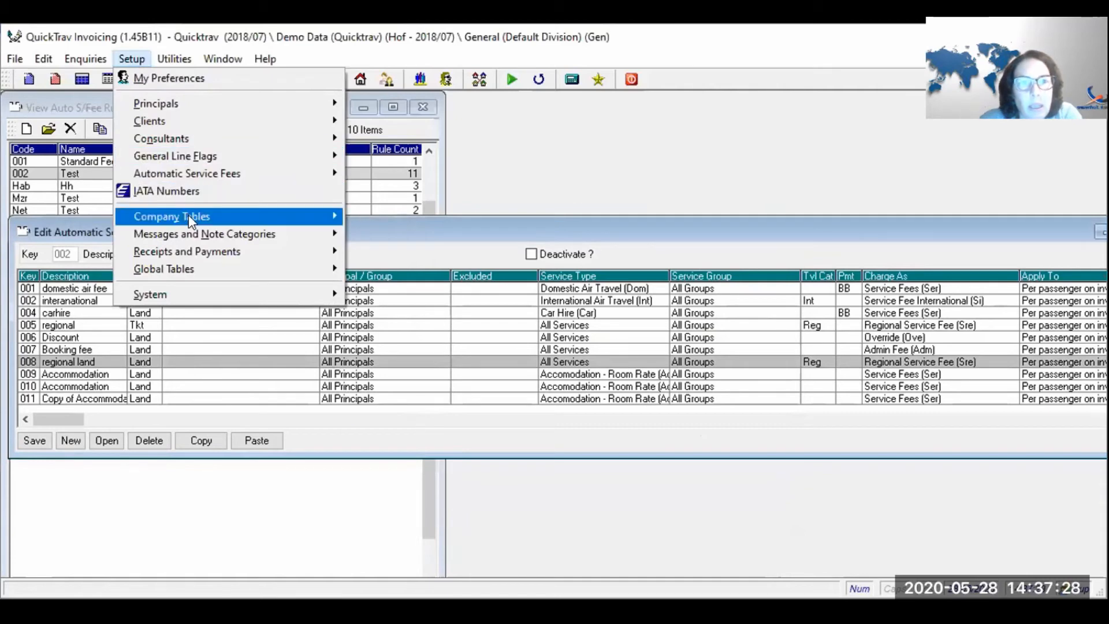
{"action": "mouse_move", "coordinate": [188, 217]}
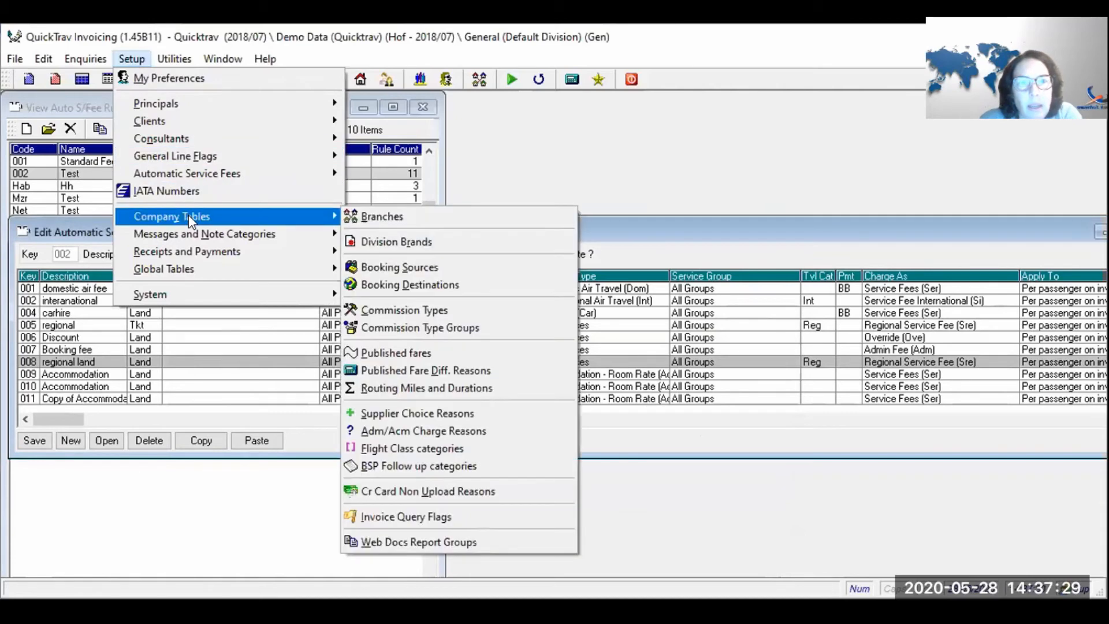
{"action": "left_click", "coordinate": [456, 306]}
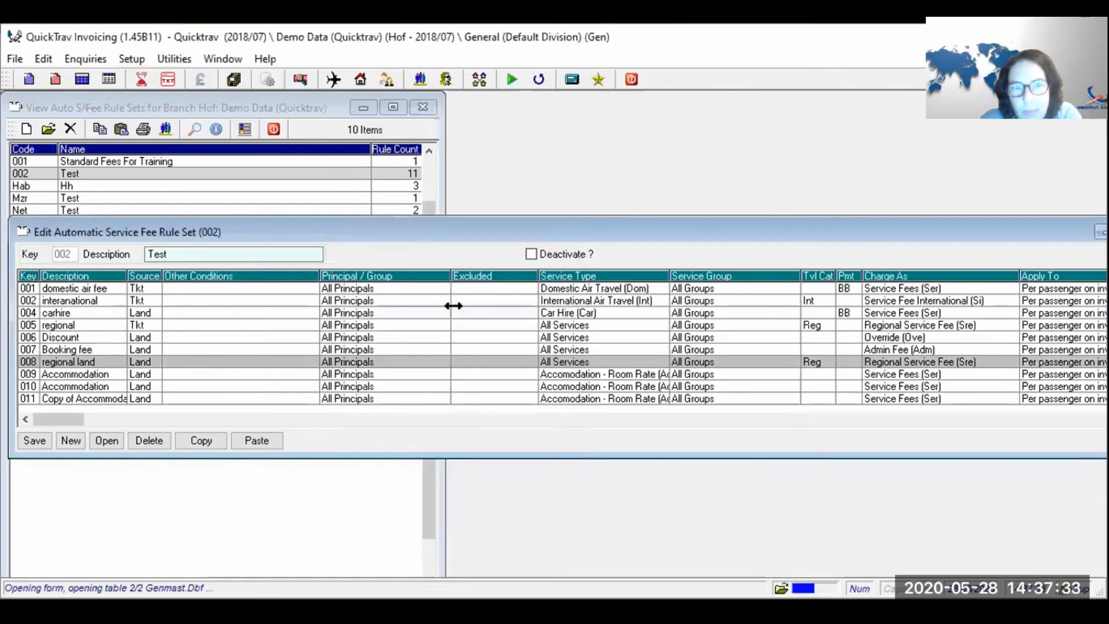
{"action": "left_click_drag", "start_coordinate": [231, 290], "coordinate": [64, 291]}
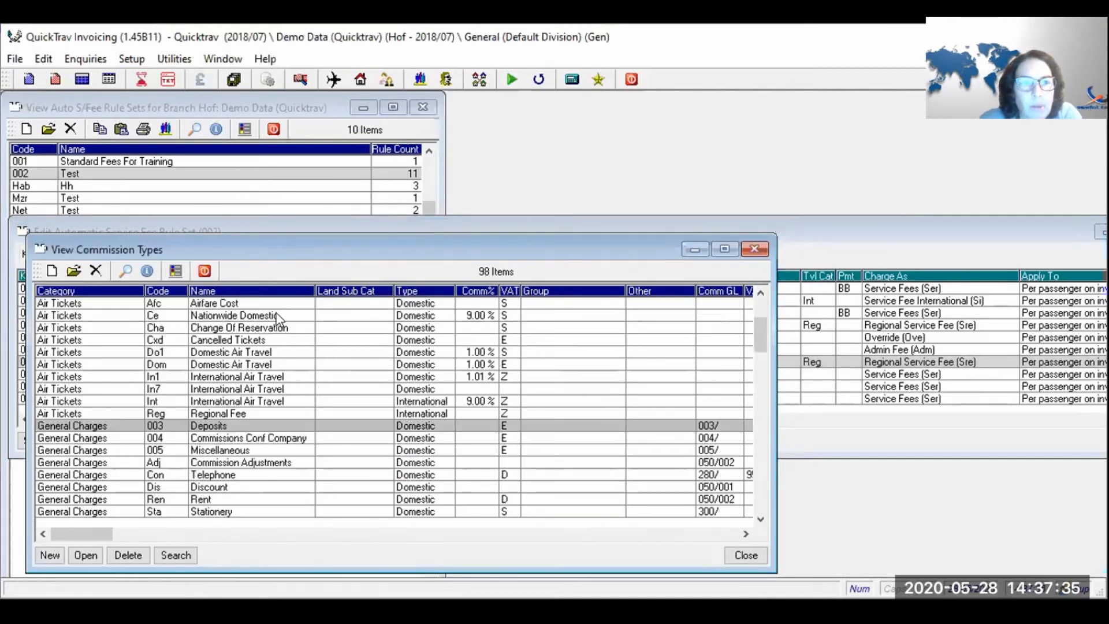
{"action": "left_click", "coordinate": [108, 388]}
{"action": "left_click", "coordinate": [103, 340]}
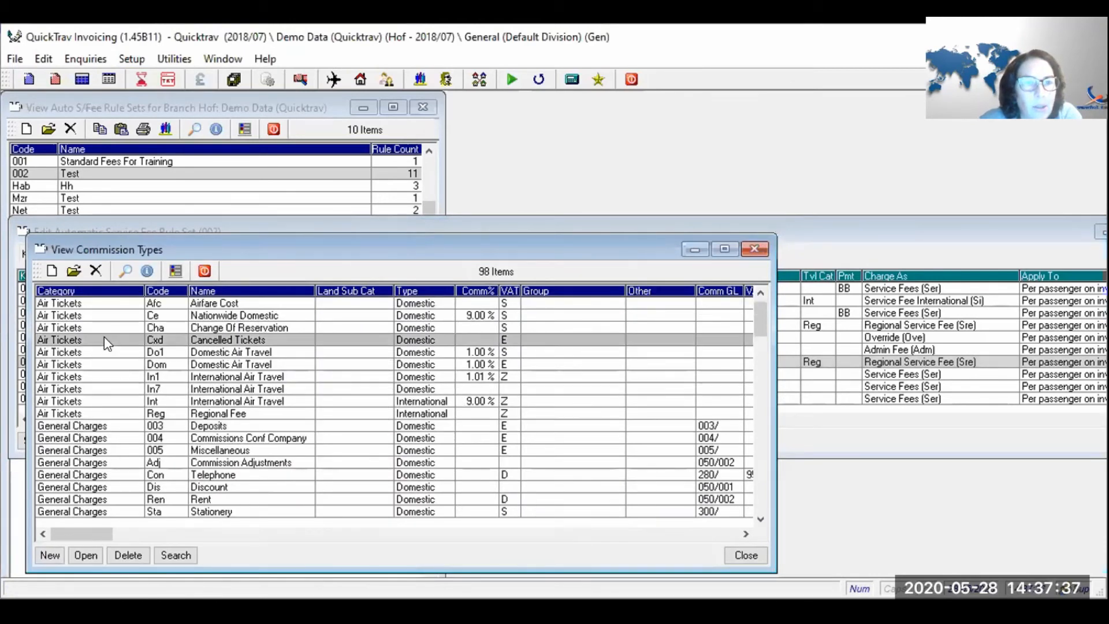
{"action": "left_click", "coordinate": [104, 364]}
{"action": "key", "text": "Down"}
{"action": "key", "text": "Down"}
{"action": "key", "text": "Down"}
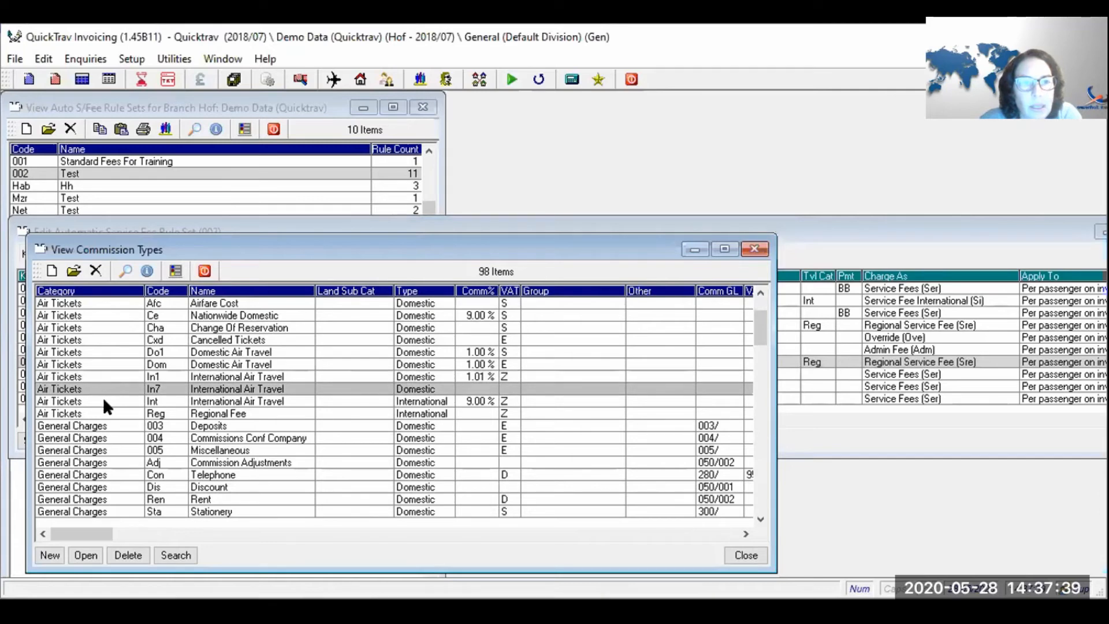
{"action": "left_click", "coordinate": [92, 437]}
{"action": "left_click", "coordinate": [101, 462]}
{"action": "left_click", "coordinate": [112, 352]}
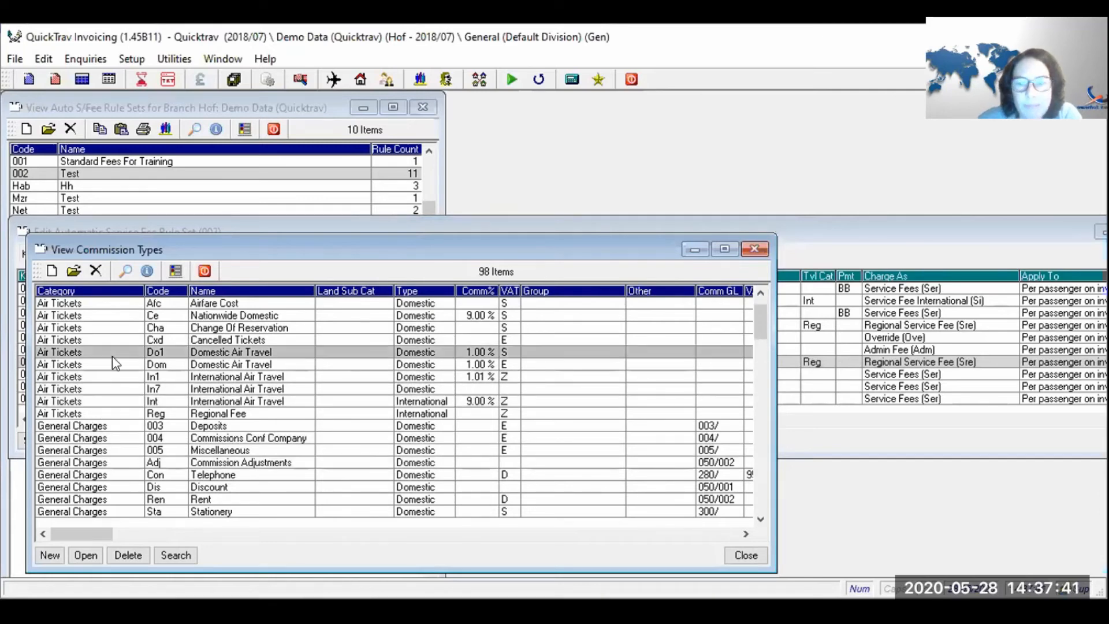
{"action": "key", "text": "Home"}
{"action": "key", "text": "Page_Down"}
{"action": "key", "text": "Page_Down"}
{"action": "key", "text": "Down"}
{"action": "key", "text": "Down"}
{"action": "key", "text": "Down"}
{"action": "key", "text": "Page_Up"}
{"action": "key", "text": "Up"}
{"action": "key", "text": "Up"}
{"action": "key", "text": "Up"}
{"action": "key", "text": "Up"}
{"action": "left_click", "coordinate": [104, 382]}
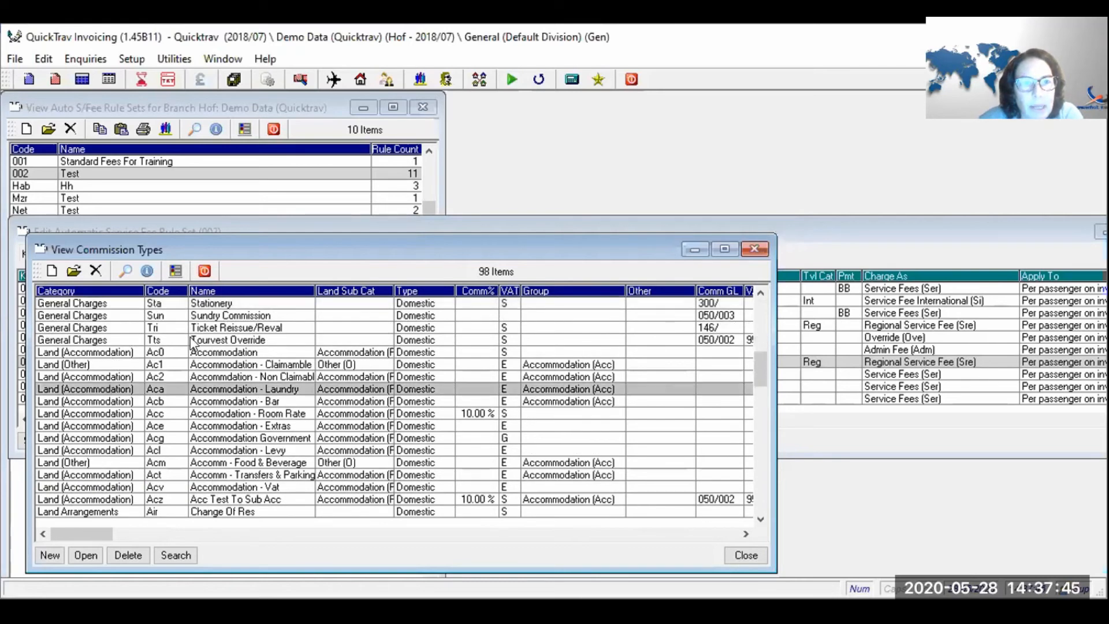
{"action": "left_click", "coordinate": [196, 271]}
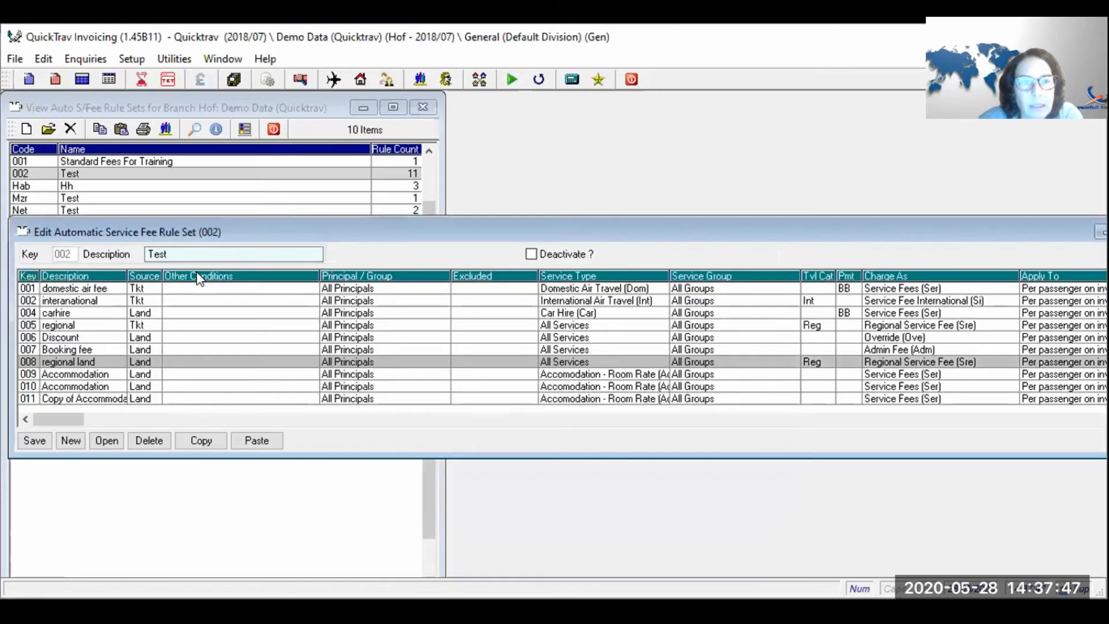
- Review rules 011 to Fse in set 002 and save the rule set
{"action": "left_click", "coordinate": [213, 397]}
{"action": "key", "text": "Down"}
{"action": "key", "text": "Down"}
{"action": "key", "text": "Down"}
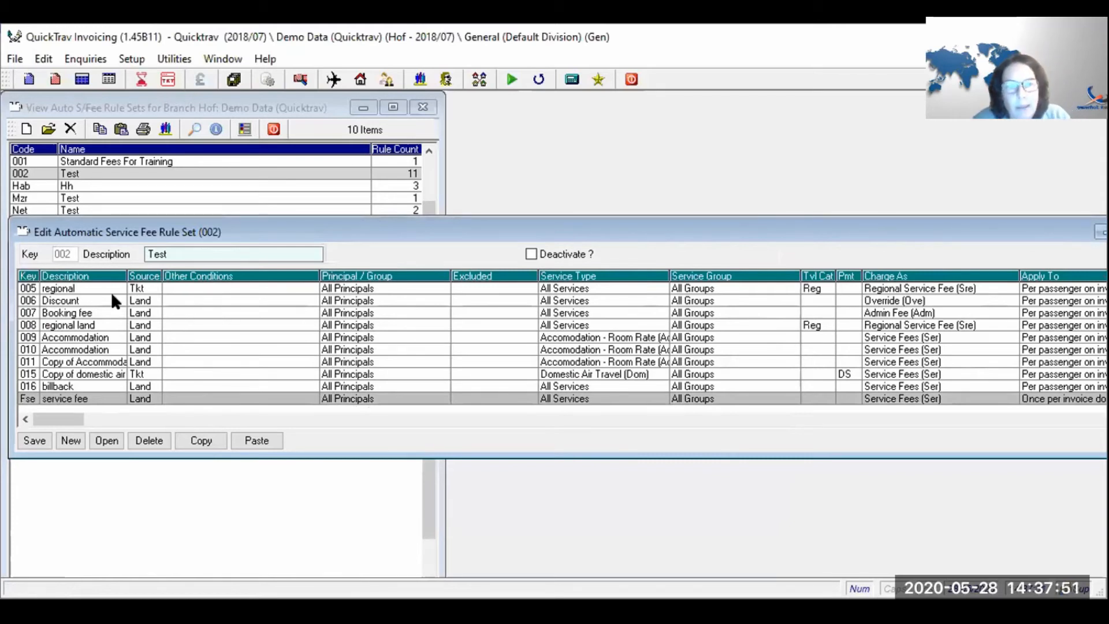
{"action": "left_click", "coordinate": [27, 438]}
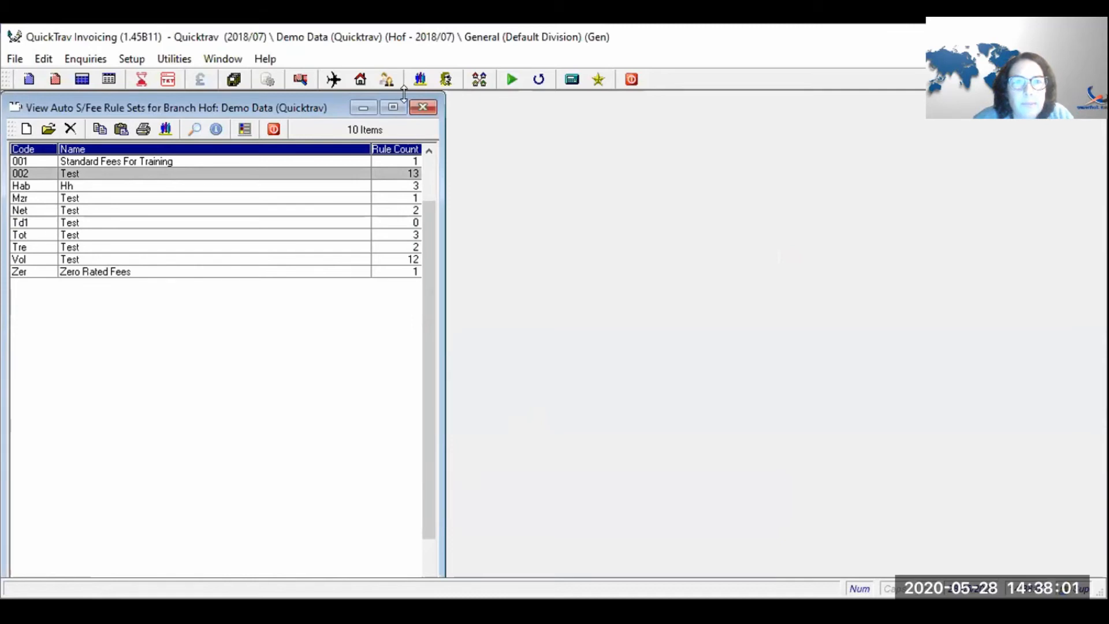
- Open corporate account D00002, Quick Software Cc, via a D2 code search
{"action": "left_click", "coordinate": [420, 79]}
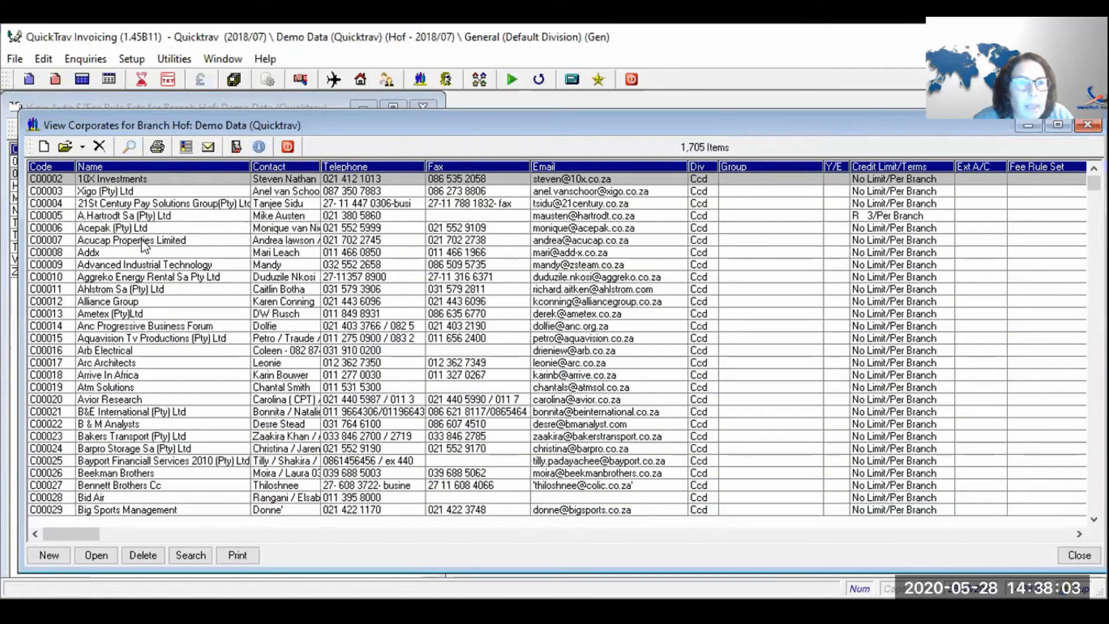
{"action": "type", "text": "D2"}
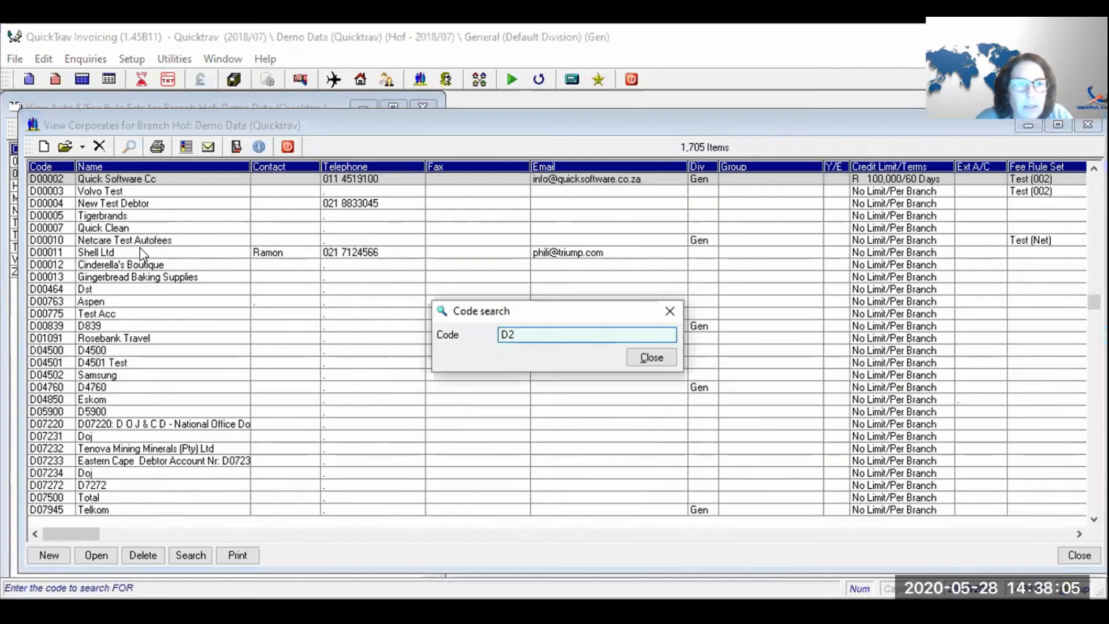
{"action": "key", "text": "Return"}
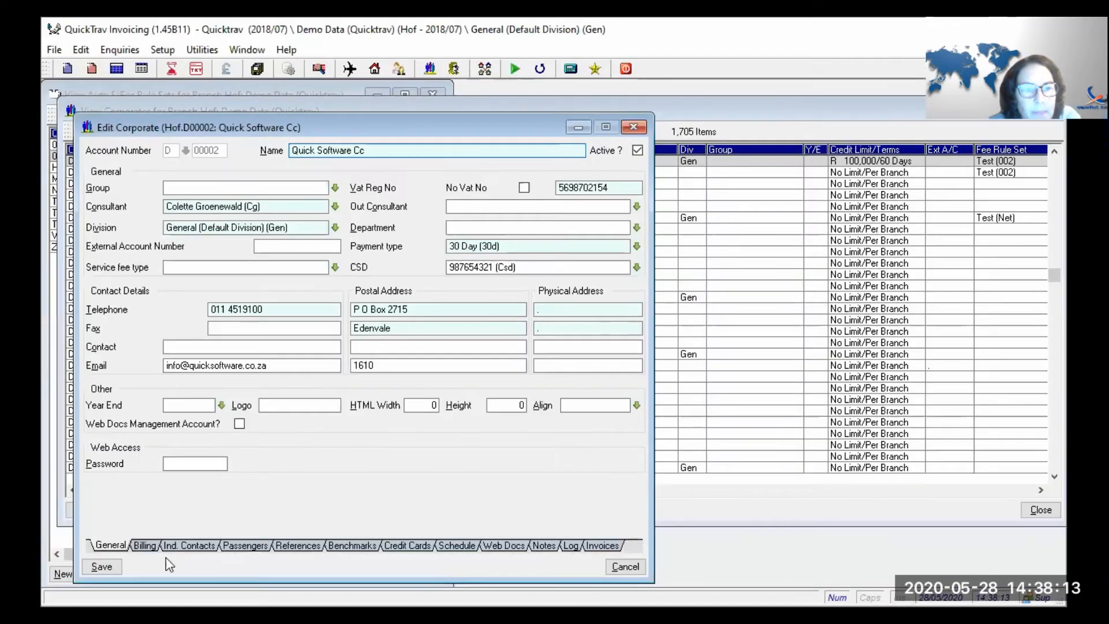
- On the Billing tab, try a 5.00 CPI invoiced on a separate fee line
{"action": "left_click", "coordinate": [144, 545]}
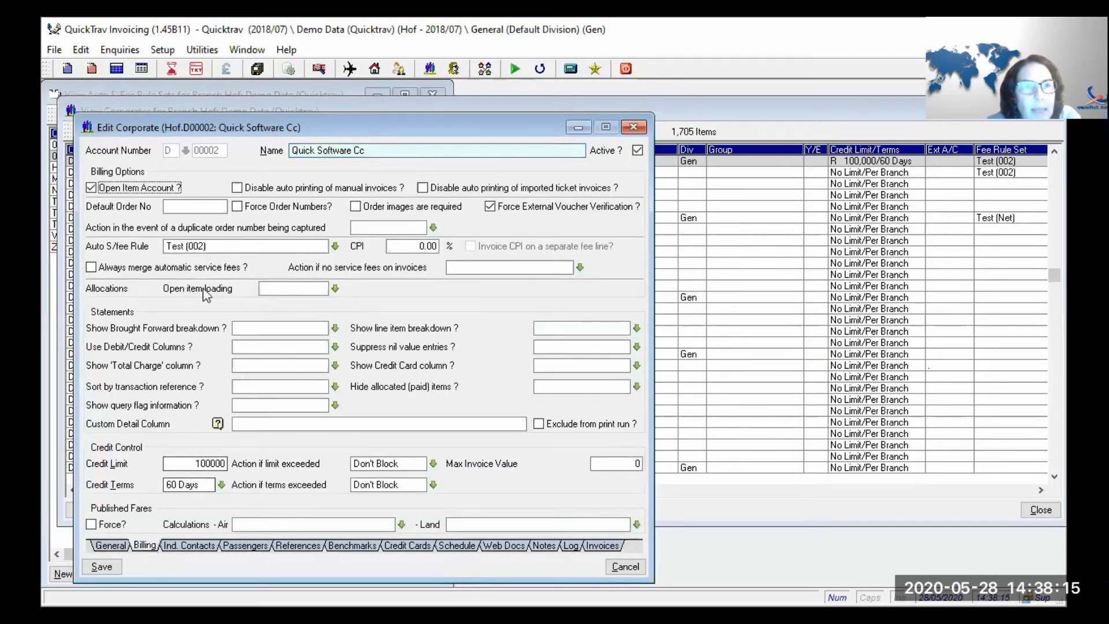
{"action": "left_click", "coordinate": [231, 246]}
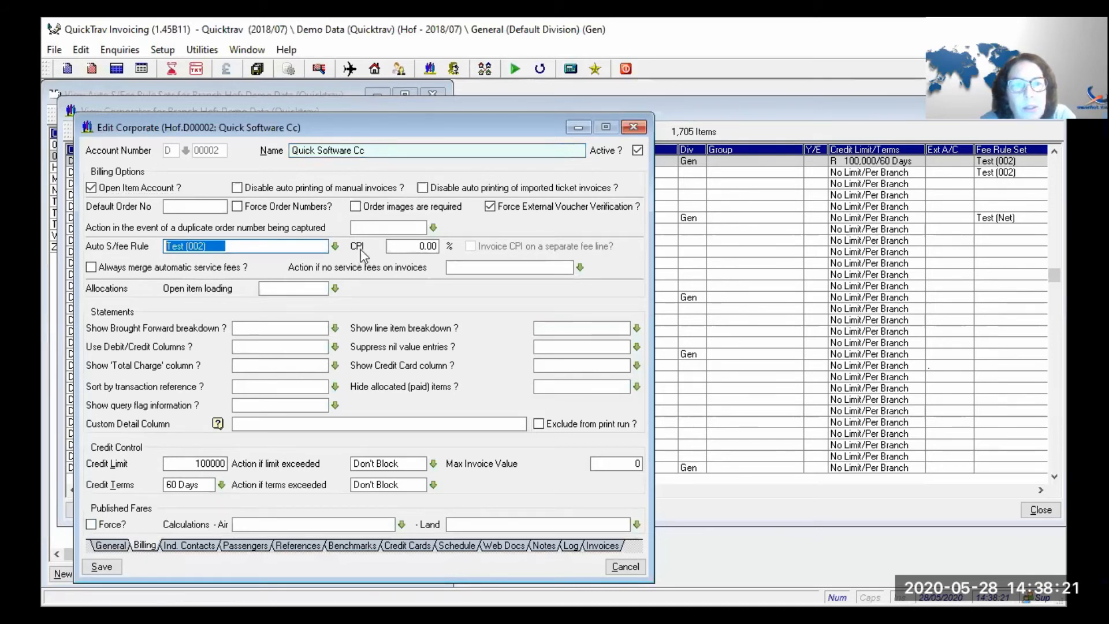
{"action": "left_click", "coordinate": [401, 246]}
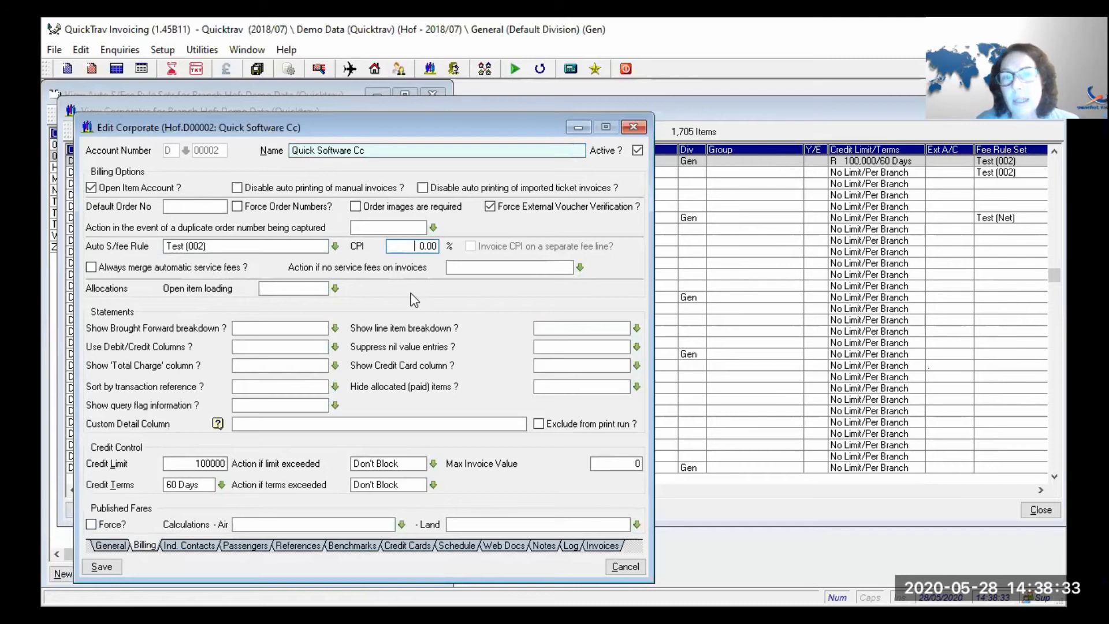
{"action": "type", "text": "5 ."}
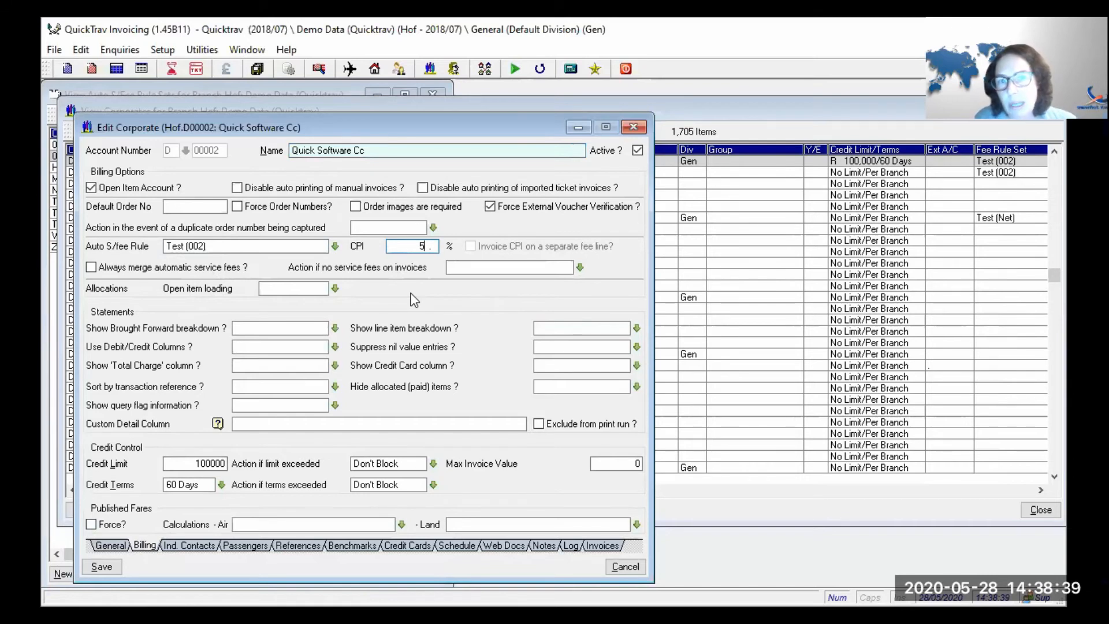
{"action": "key", "text": "Tab"}
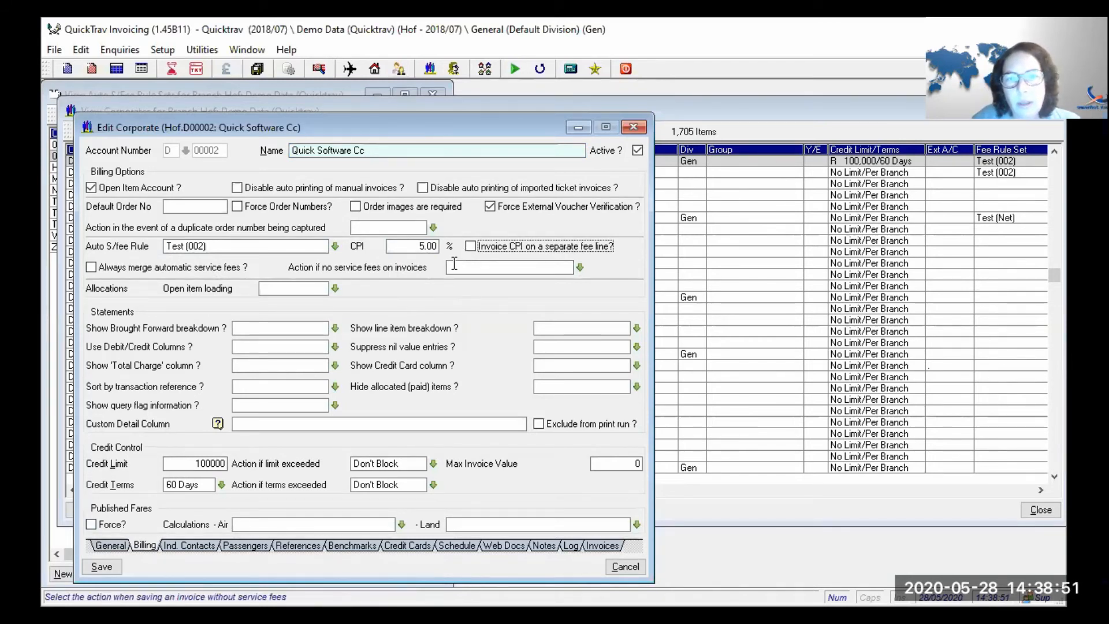
{"action": "left_click", "coordinate": [473, 247]}
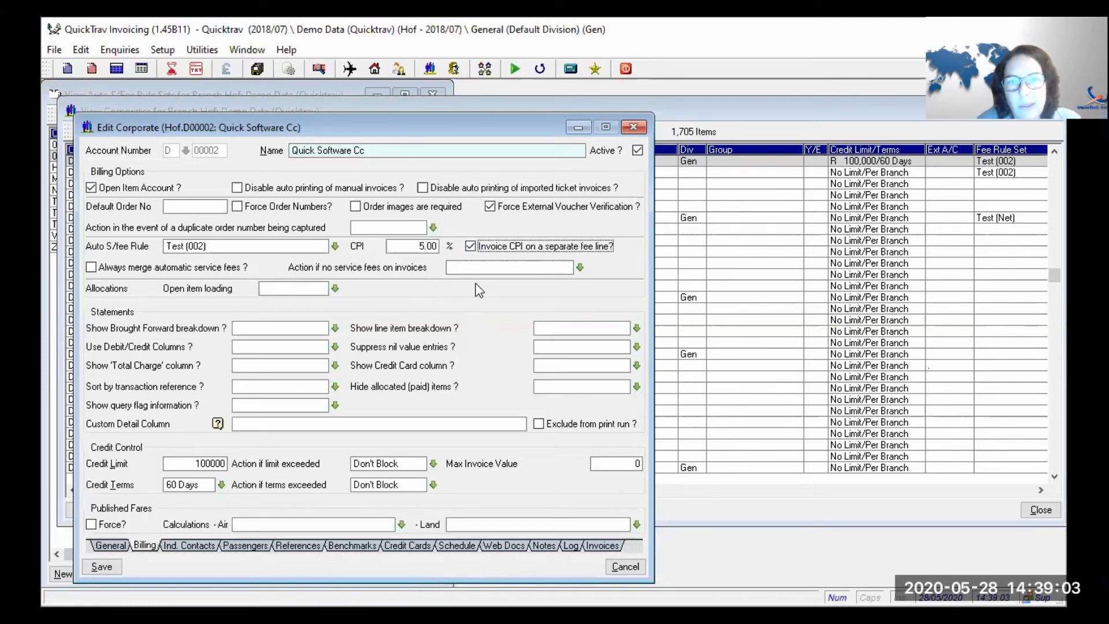
{"action": "left_click", "coordinate": [479, 247]}
- Reset CPI to 0.00 and turn on Always merge automatic service fees
{"action": "double_click", "coordinate": [405, 248]}
{"action": "type", "text": "0."}
{"action": "key", "text": "Tab"}
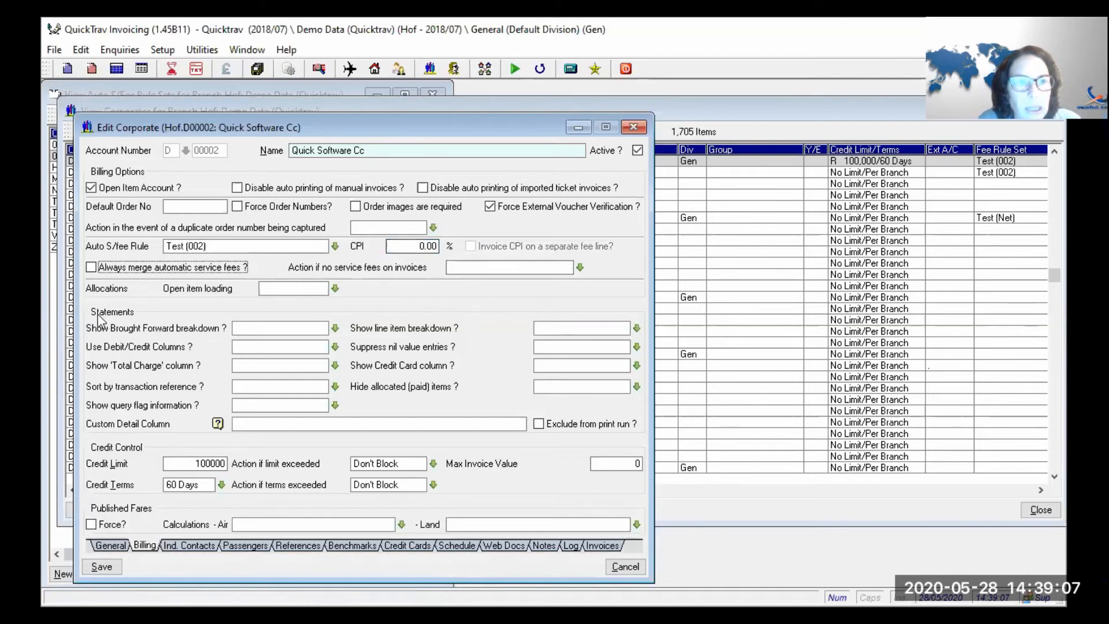
{"action": "left_click", "coordinate": [129, 271]}
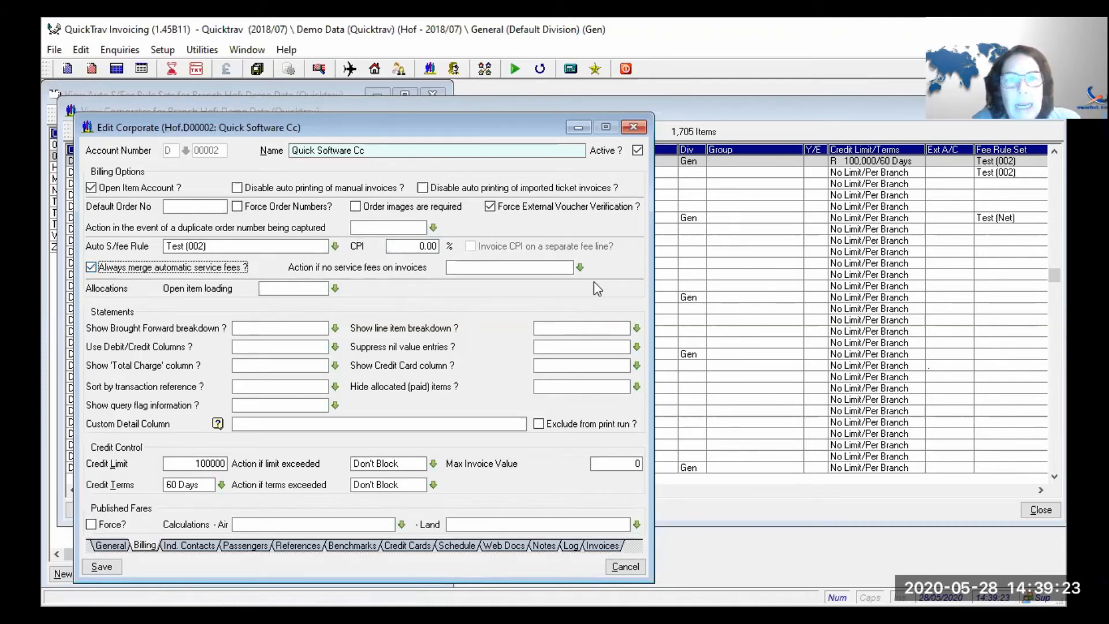
{"action": "left_click", "coordinate": [580, 268]}
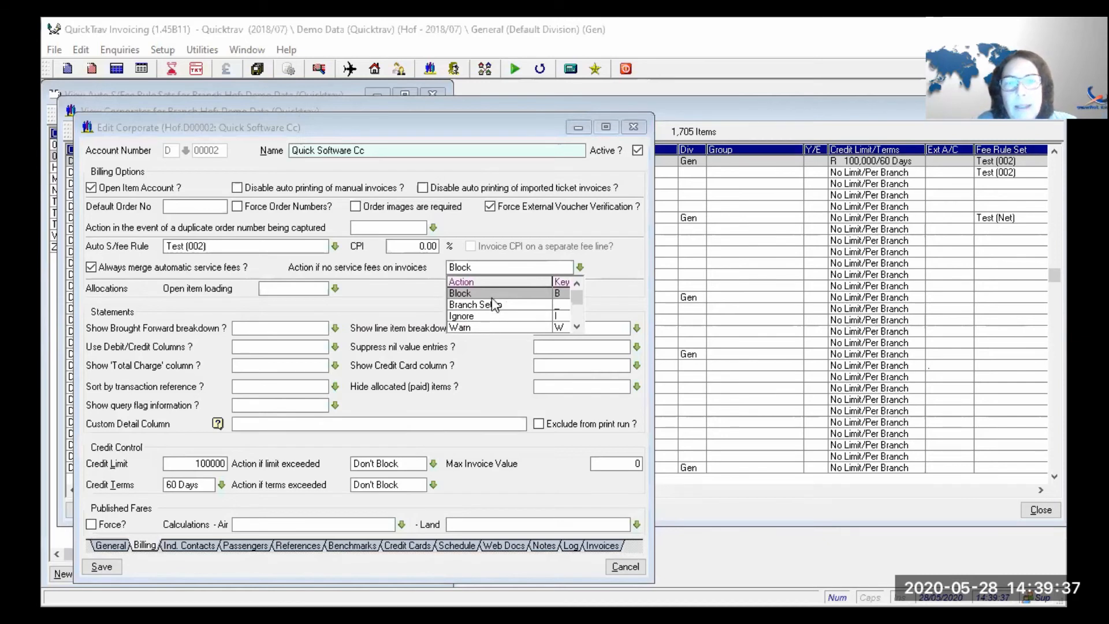
- Try Warn as the no-service-fee action, clear it, untick fee merging, and save the account
{"action": "left_click", "coordinate": [474, 327]}
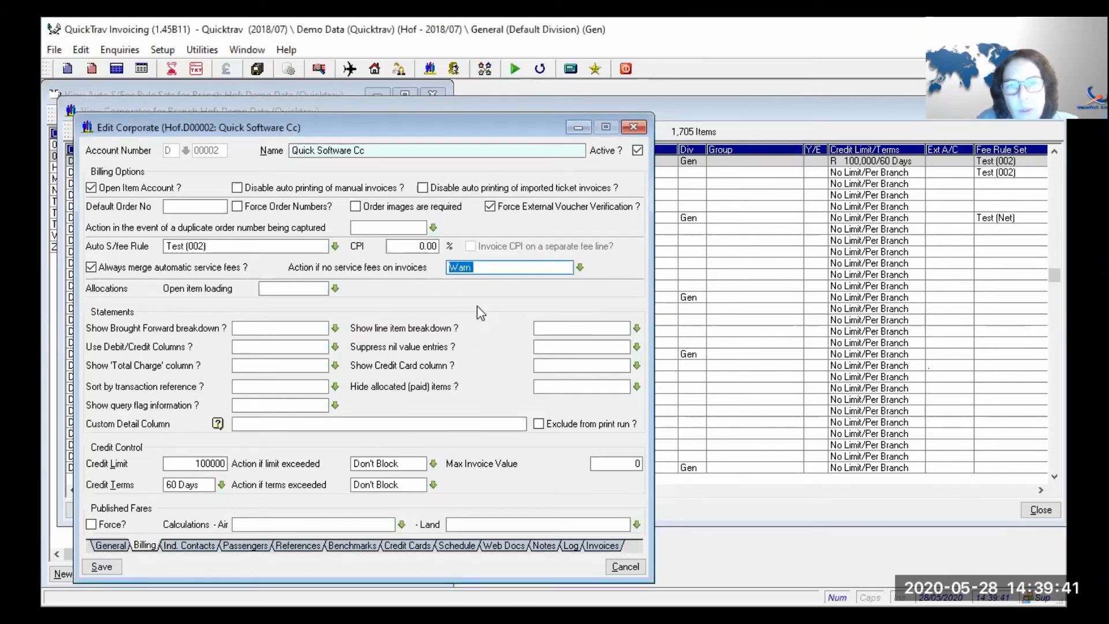
{"action": "key", "text": "BackSpace"}
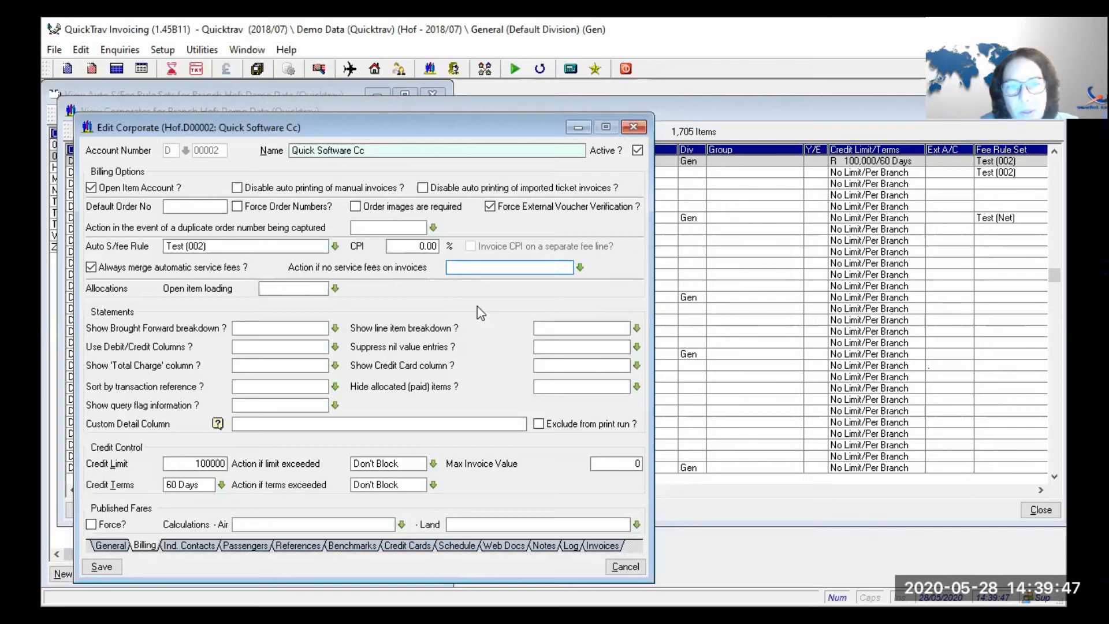
{"action": "left_click", "coordinate": [114, 268]}
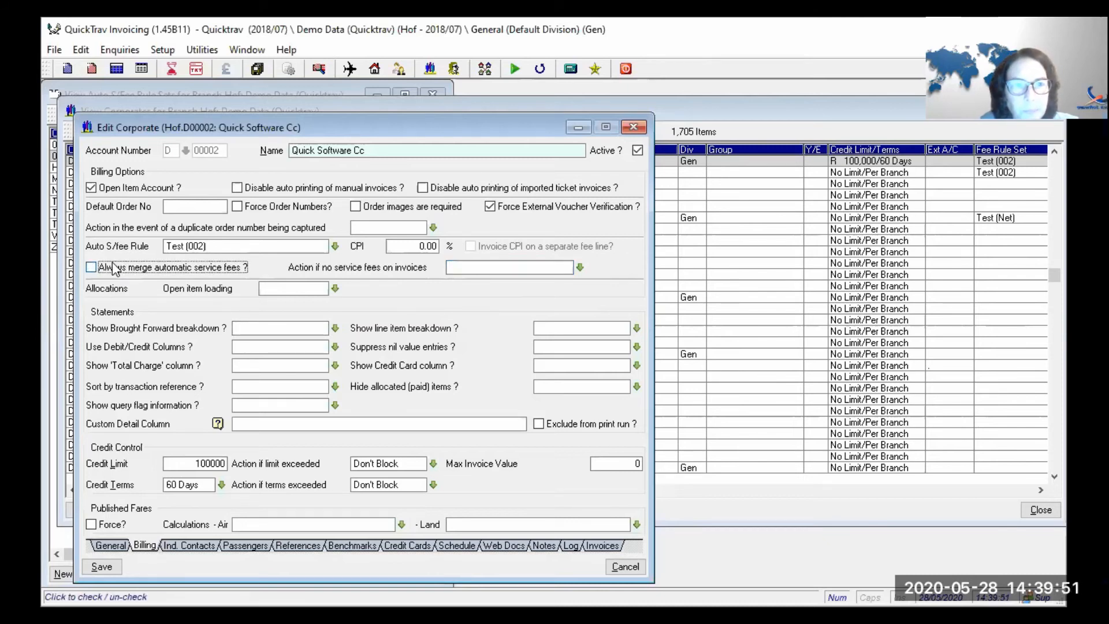
{"action": "left_click", "coordinate": [102, 567]}
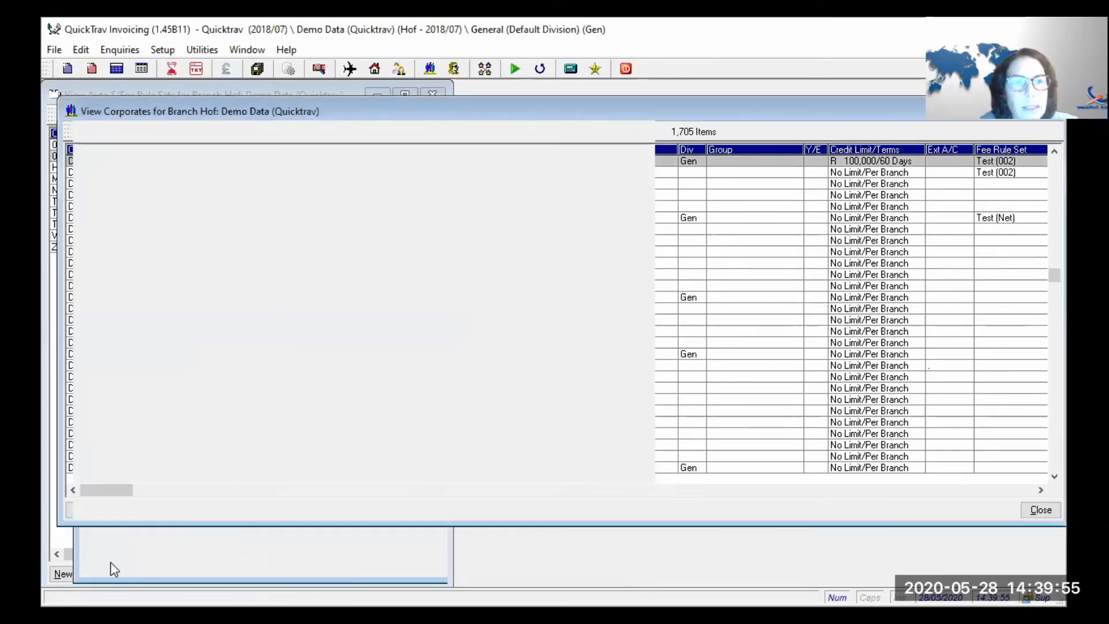
- Create invoice Hof.I0000329 for client D00002 and add an Air Tickets line
{"action": "left_click", "coordinate": [310, 132]}
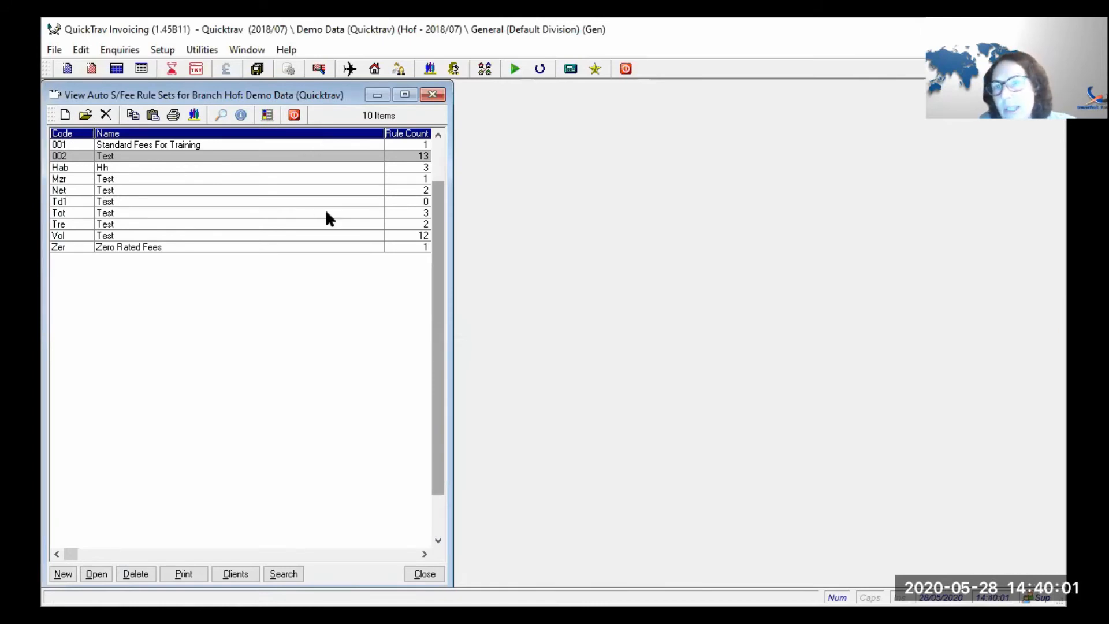
{"action": "left_click", "coordinate": [65, 68]}
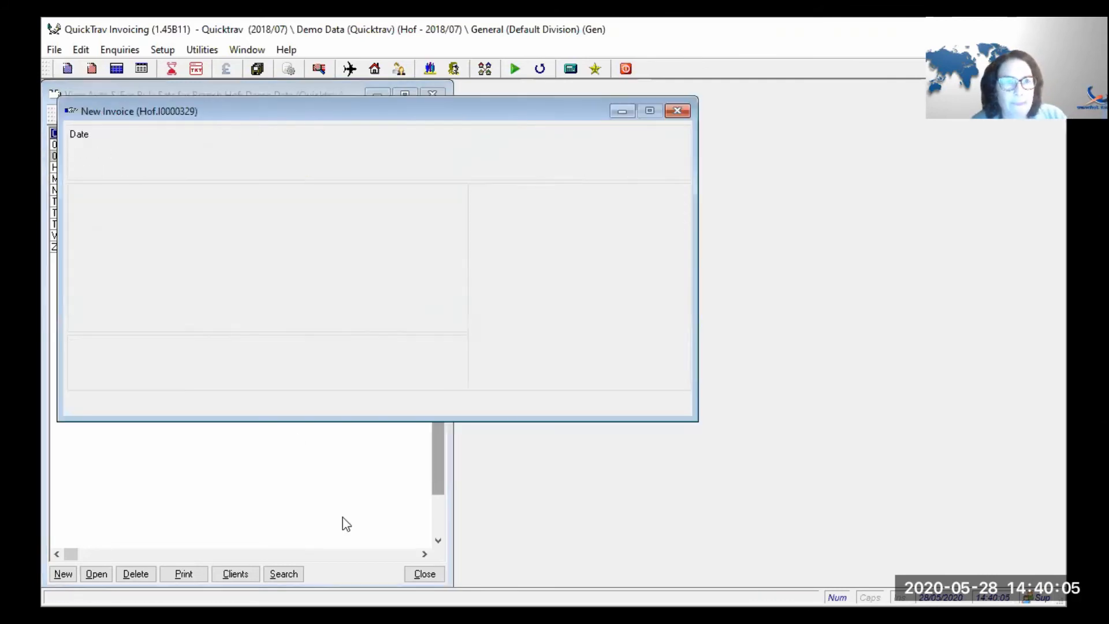
{"action": "type", "text": "d2"}
{"action": "key", "text": "Tab"}
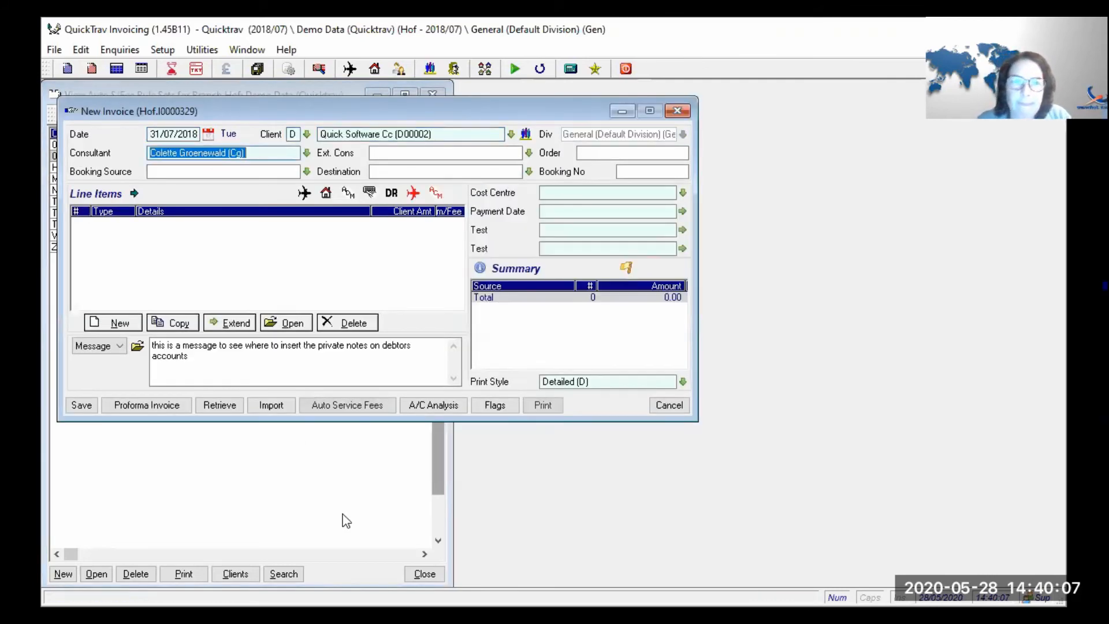
{"action": "left_click", "coordinate": [113, 325]}
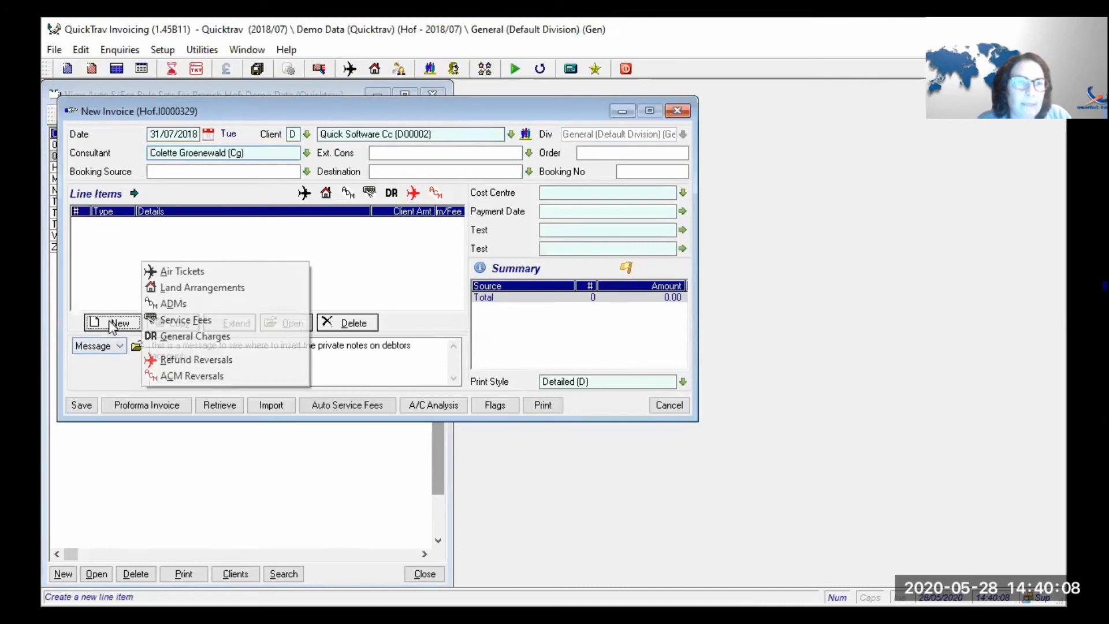
{"action": "left_click", "coordinate": [165, 272]}
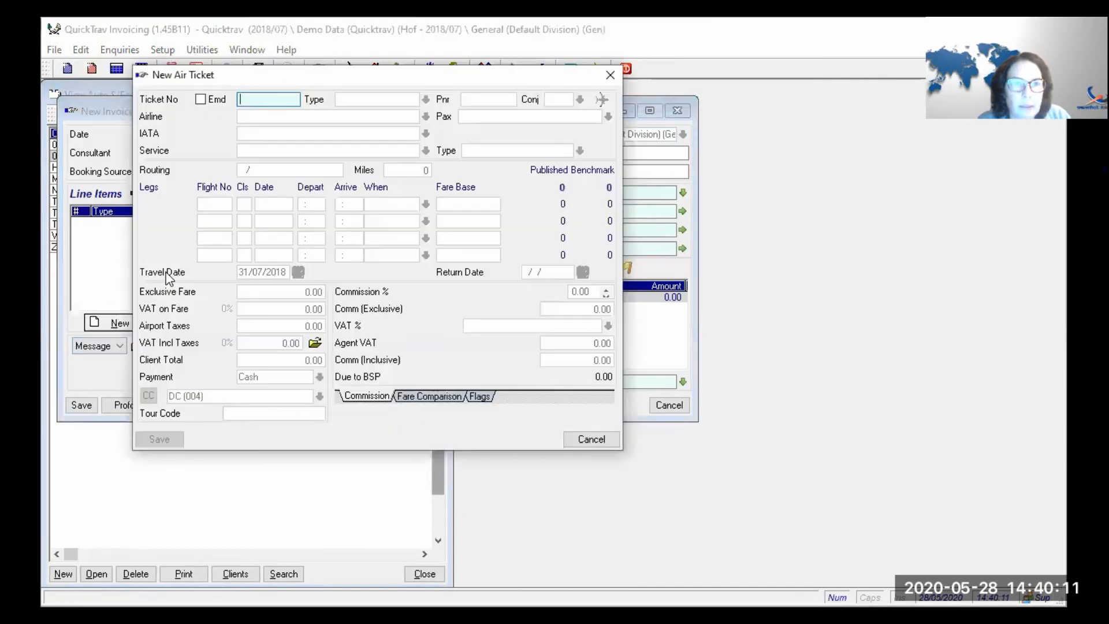
{"action": "type", "text": "5000211111"}
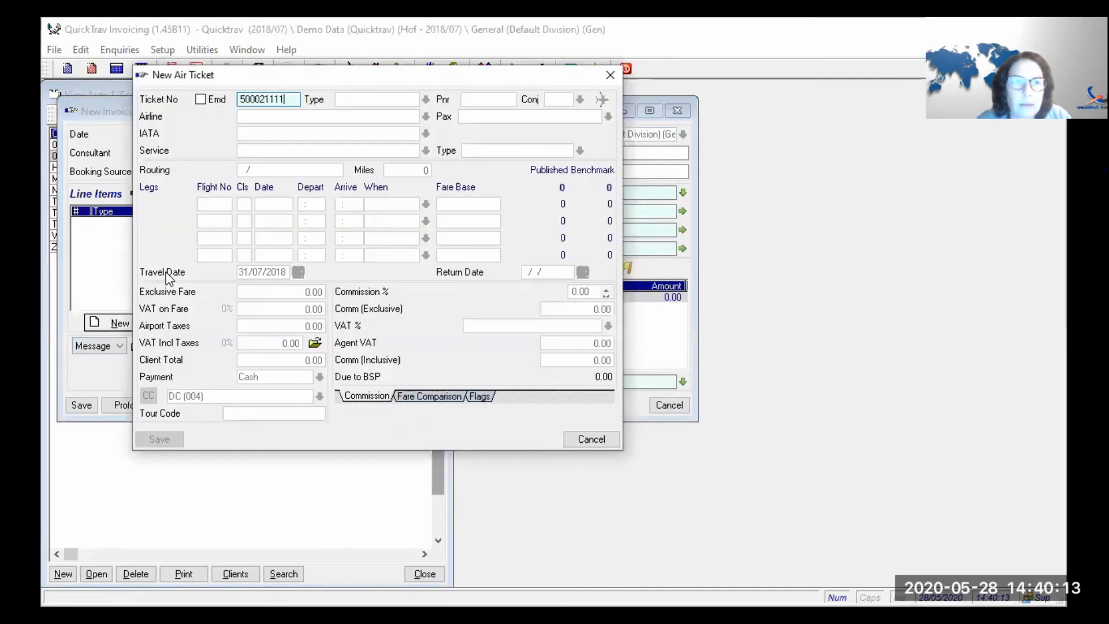
{"action": "key", "text": "Tab"}
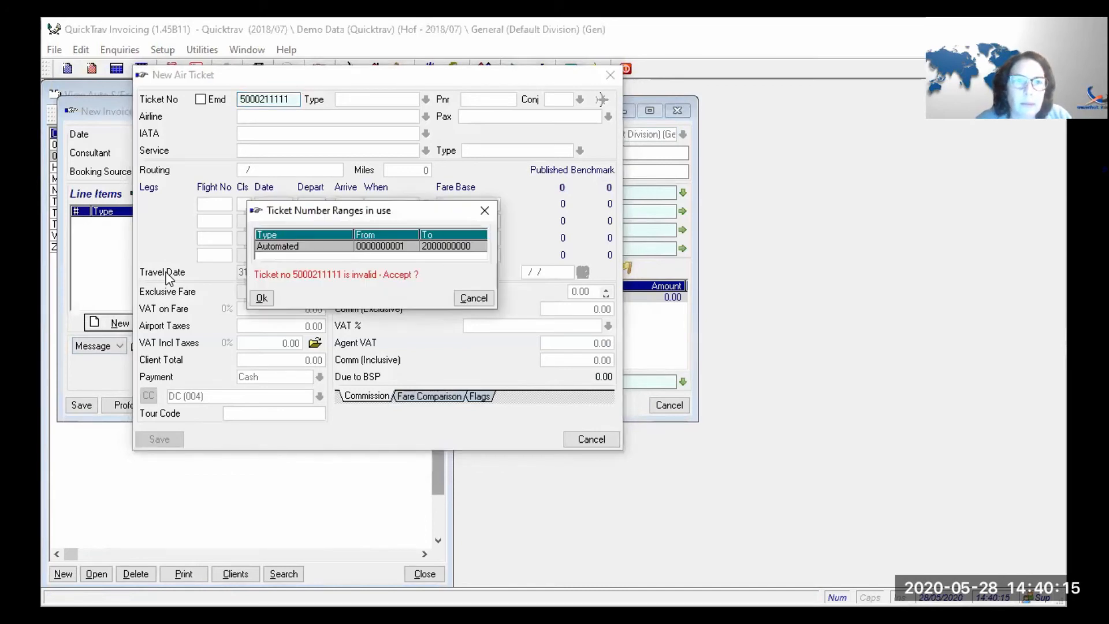
{"action": "key", "text": "Return"}
{"action": "left_click", "coordinate": [351, 99]}
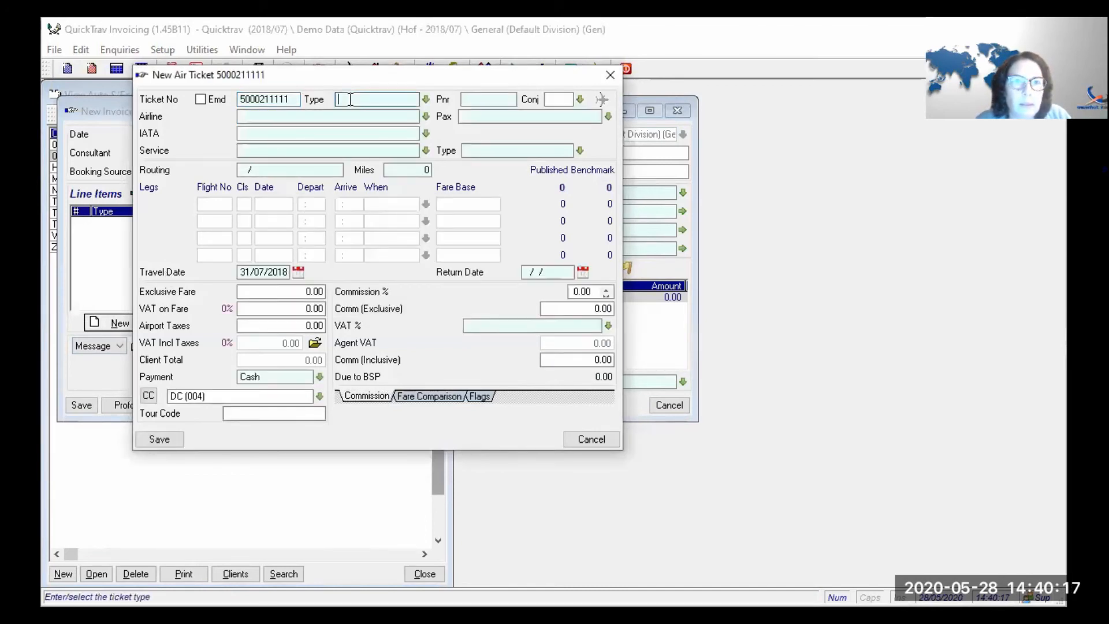
{"action": "type", "text": "e"}
{"action": "key", "text": "Tab"}
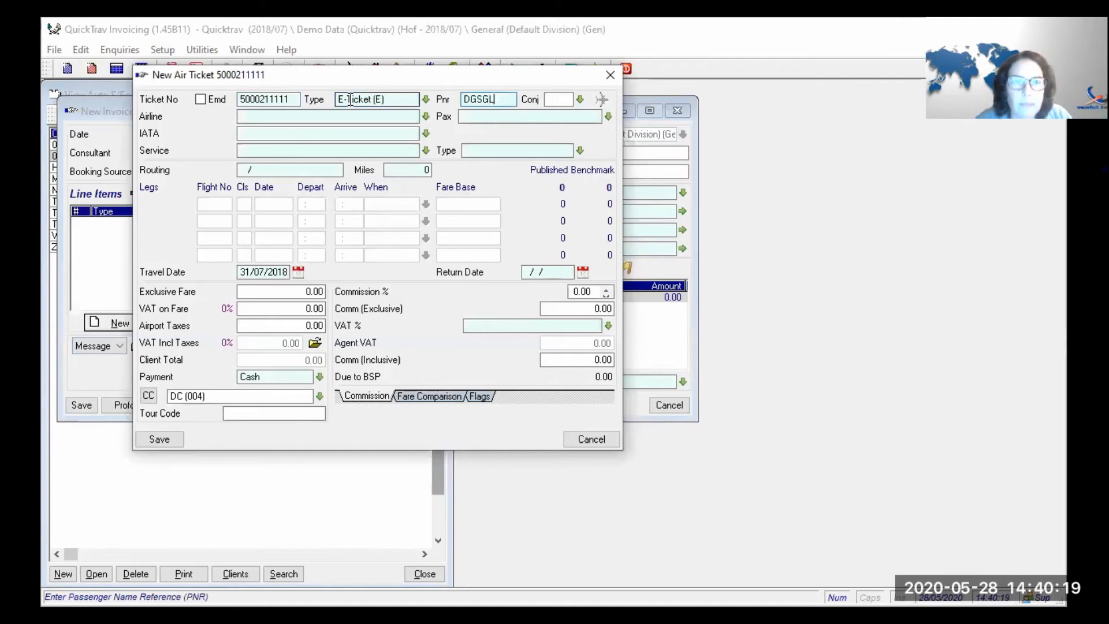
{"action": "key", "text": "Tab"}
{"action": "type", "text": "B"}
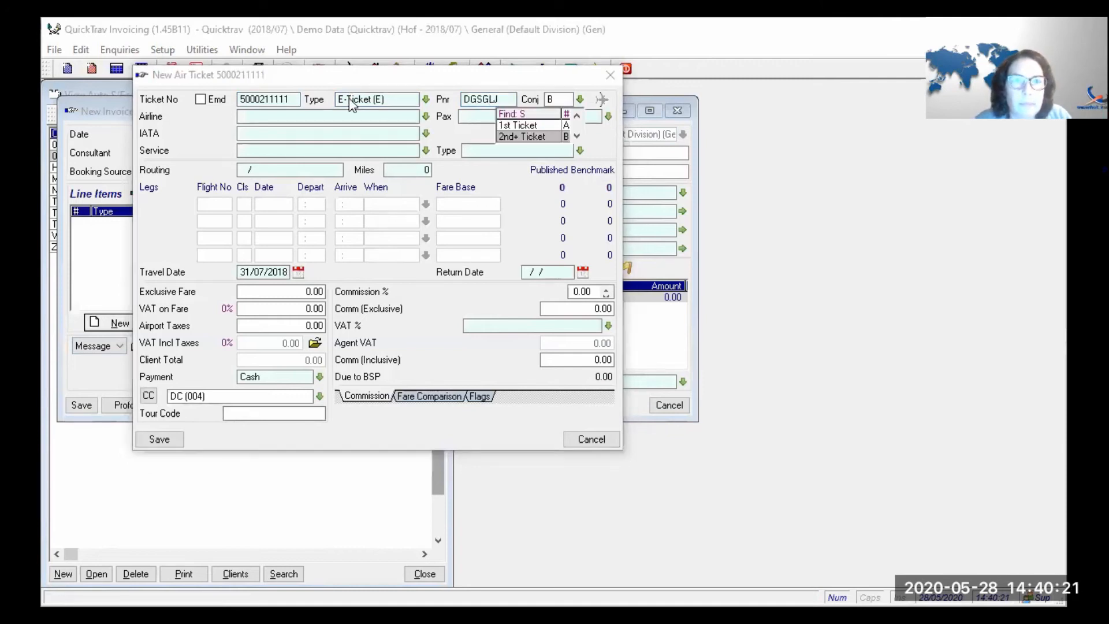
{"action": "key", "text": "Up"}
{"action": "left_click", "coordinate": [351, 102]}
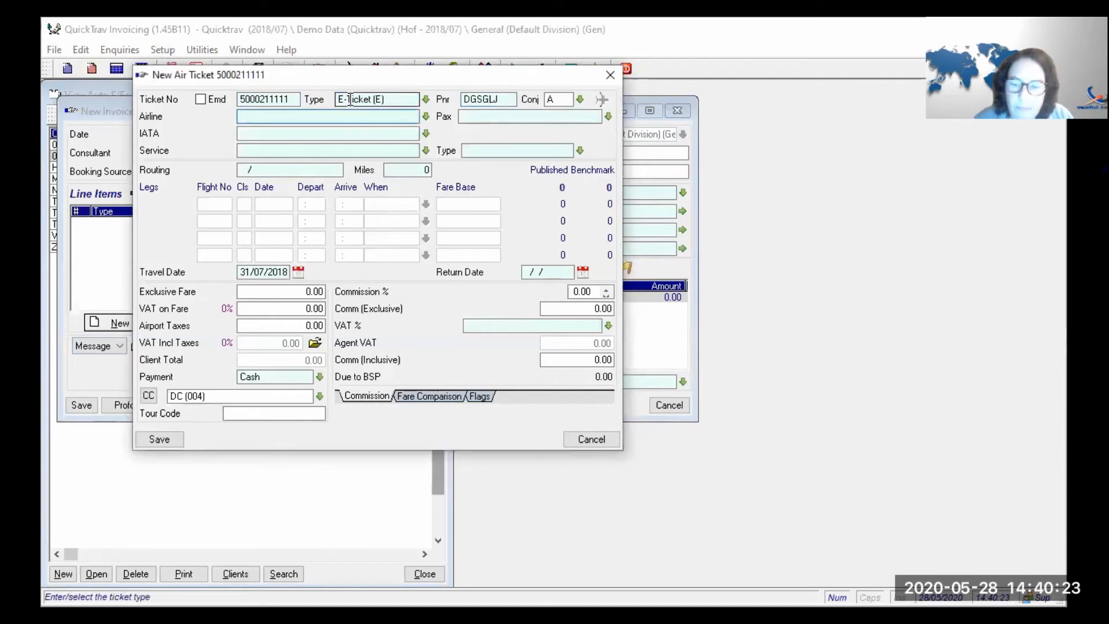
{"action": "type", "text": "083"}
{"action": "key", "text": "Tab"}
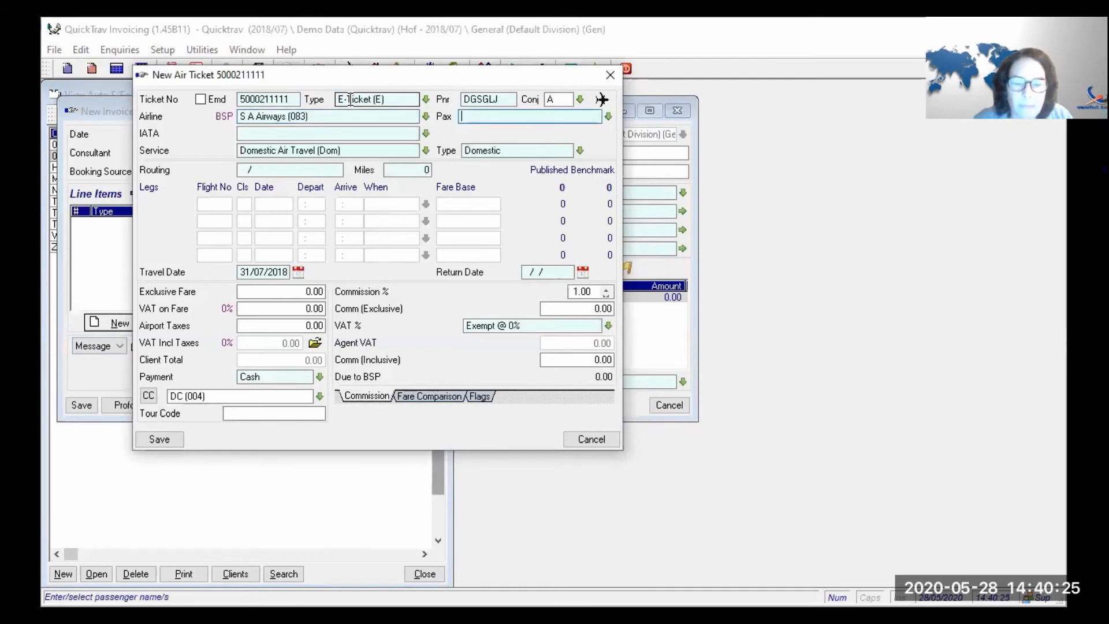
- Select passenger Smith from the lookup and keep the default IATA details
{"action": "type", "text": "s,"}
{"action": "key", "text": "BackSpace"}
{"action": "key", "text": "BackSpace"}
{"action": "type", "text": "smith"}
{"action": "key", "text": "Tab"}
{"action": "left_click", "coordinate": [351, 99]}
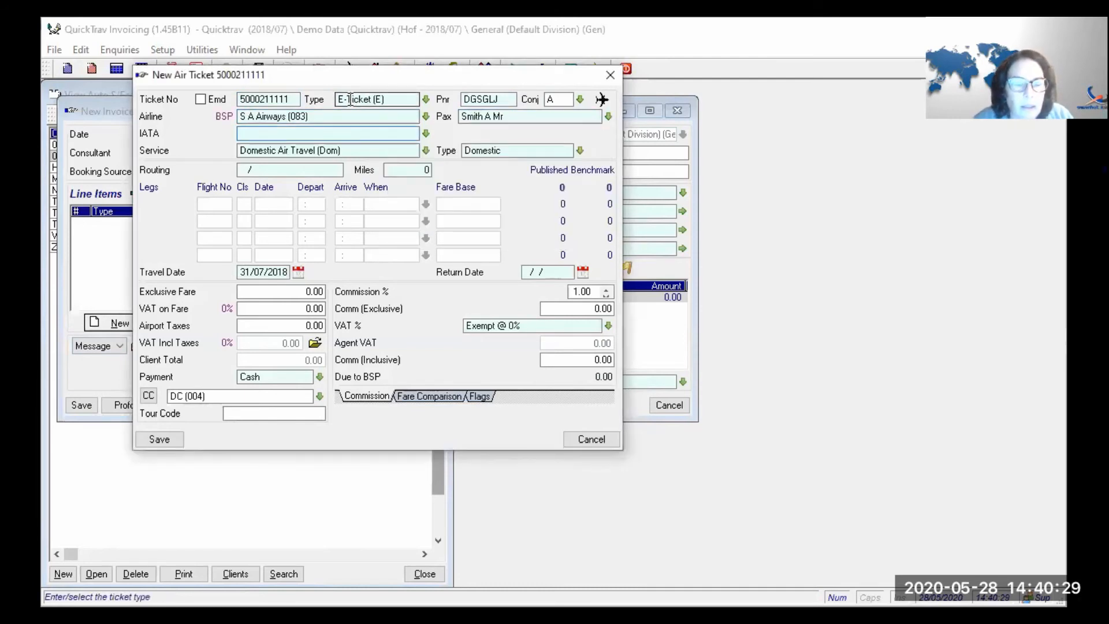
{"action": "key", "text": "Tab"}
- Add the Cpt/Jnb leg: flight SA302 class Y, 15JUN, 08:00–10:00 same day, fare base YR
{"action": "key", "text": "Tab"}
{"action": "key", "text": "Tab"}
{"action": "type", "text": "Cpt/J"}
{"action": "key", "text": "Tab"}
{"action": "key", "text": "Tab"}
{"action": "type", "text": "SA302"}
{"action": "key", "text": "Tab"}
{"action": "type", "text": "Y"}
{"action": "key", "text": "Tab"}
{"action": "type", "text": "15"}
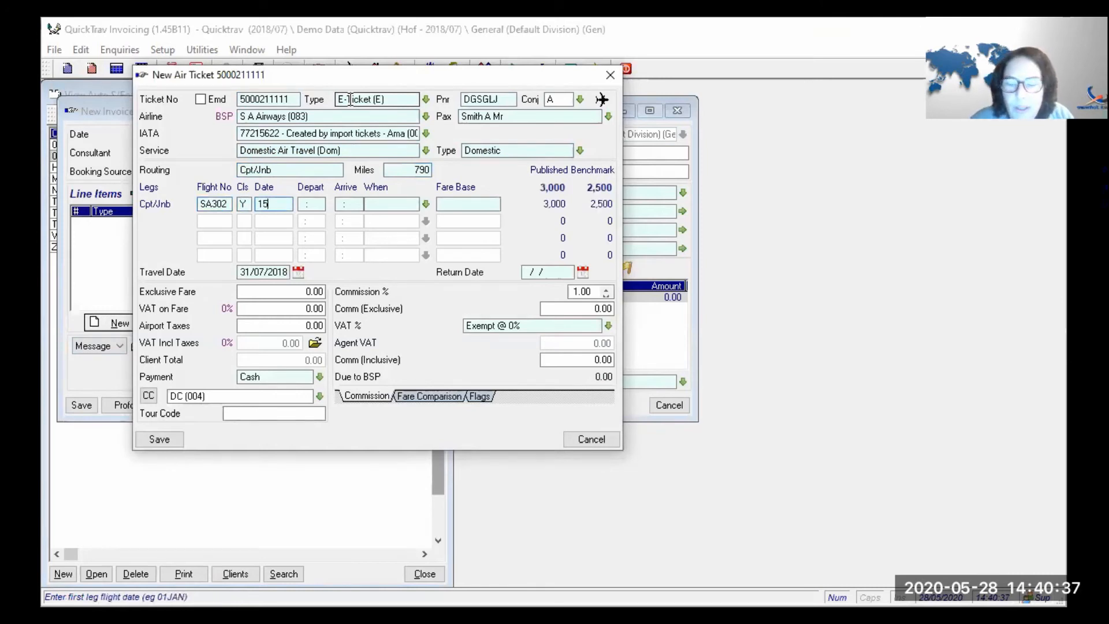
{"action": "type", "text": "JUN"}
{"action": "key", "text": "Tab"}
{"action": "type", "text": "0800"}
{"action": "key", "text": "Tab"}
{"action": "type", "text": "1000"}
{"action": "key", "text": "Tab"}
{"action": "key", "text": "Tab"}
{"action": "type", "text": "YR"}
{"action": "key", "text": "Tab"}
{"action": "key", "text": "Tab"}
{"action": "key", "text": "Tab"}
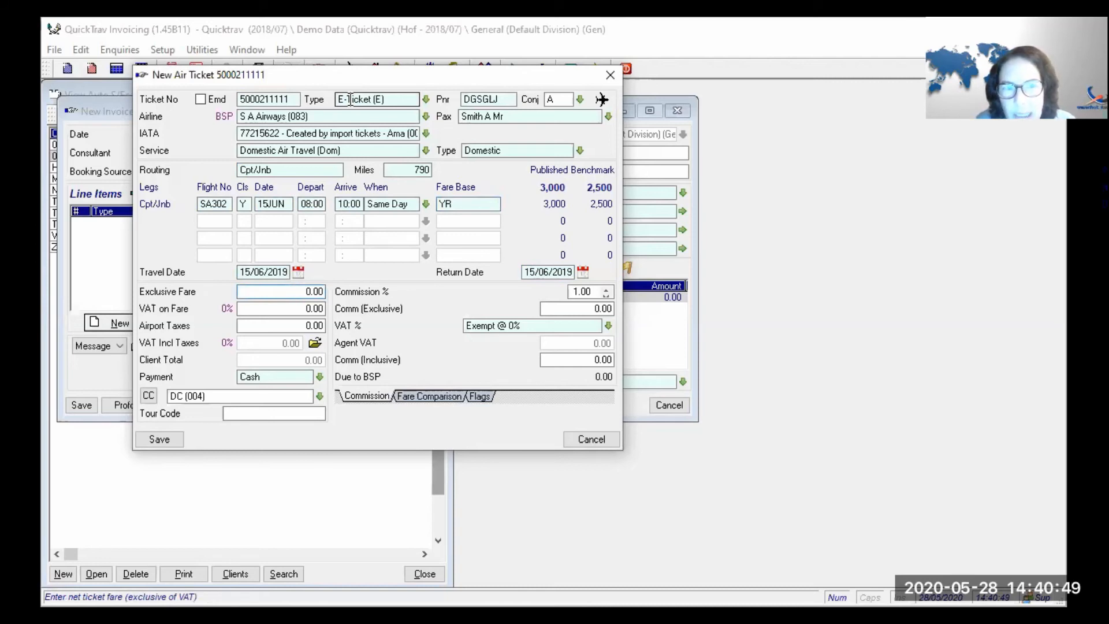
- Enter a 5000 fare with 70.00 VAT and save the ticket despite the travel-date warning
{"action": "type", "text": "5000"}
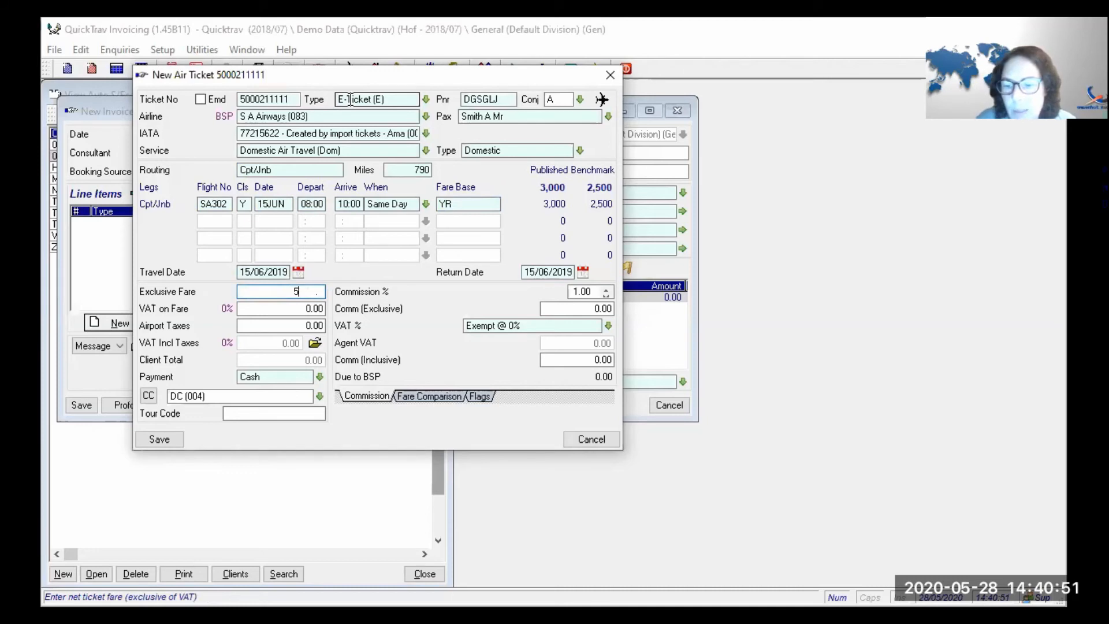
{"action": "key", "text": "Tab"}
{"action": "key", "text": "Tab"}
{"action": "key", "text": "Tab"}
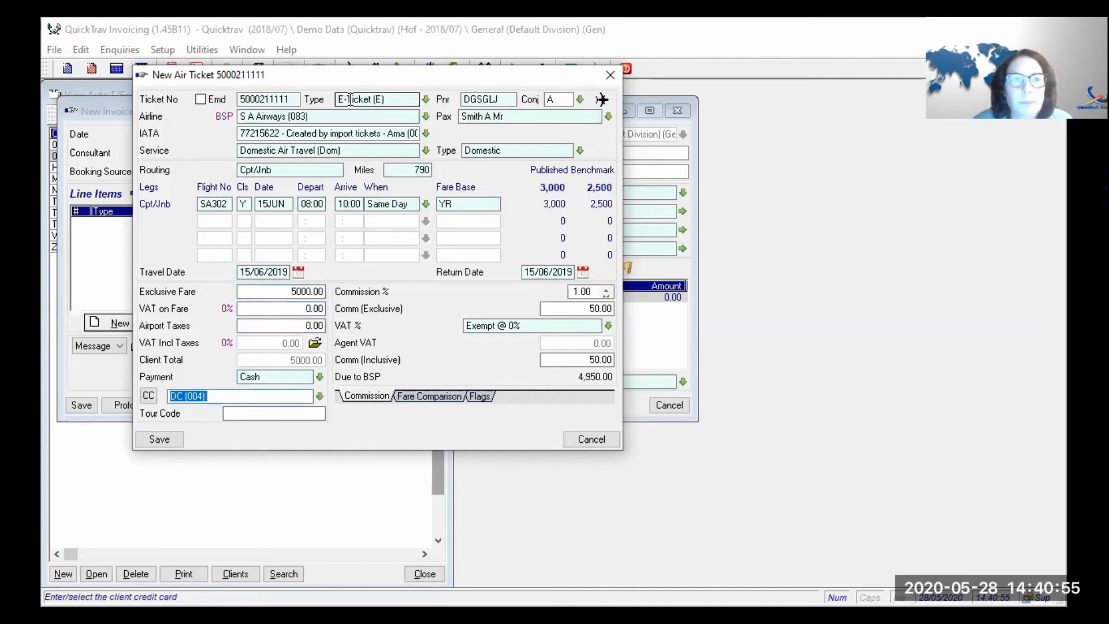
{"action": "left_click", "coordinate": [289, 311]}
{"action": "type", "text": "70"}
{"action": "key", "text": "Tab"}
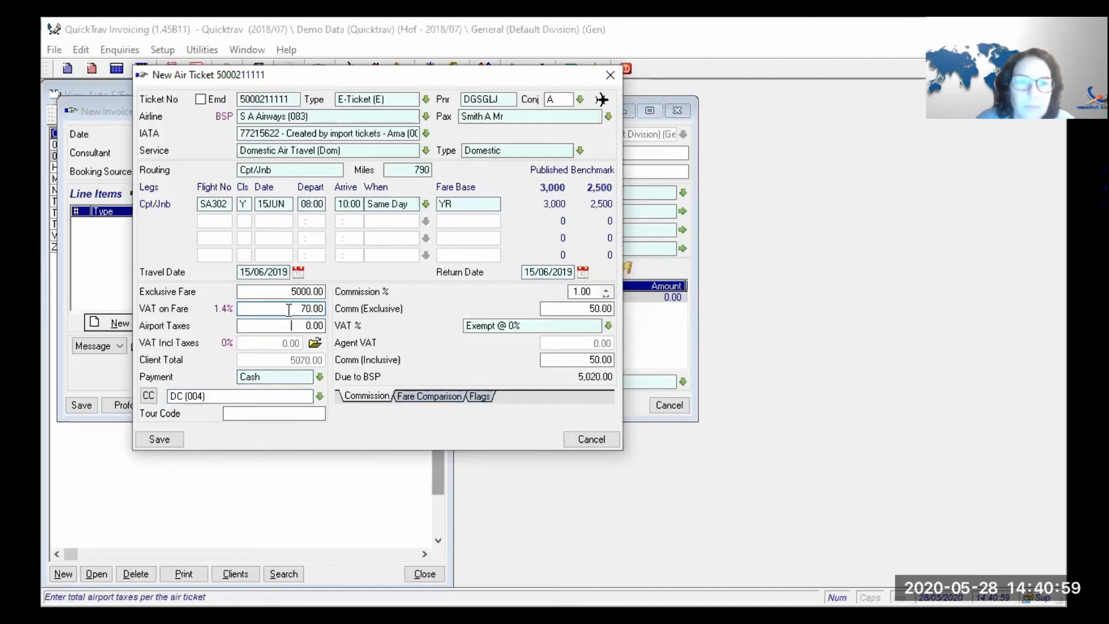
{"action": "left_click", "coordinate": [173, 432]}
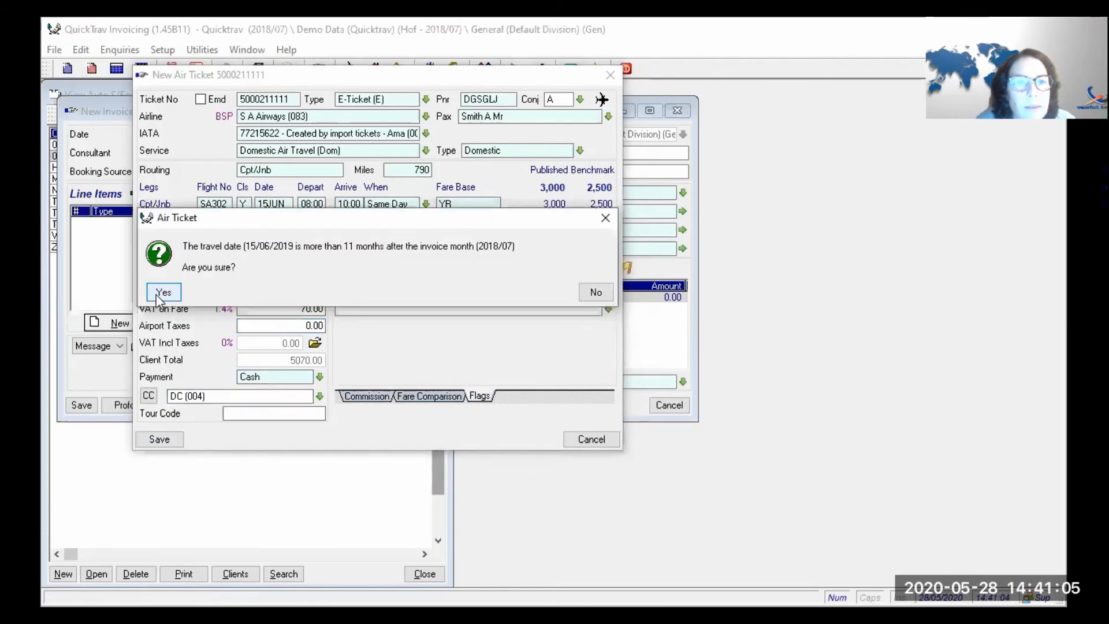
{"action": "left_click", "coordinate": [157, 295]}
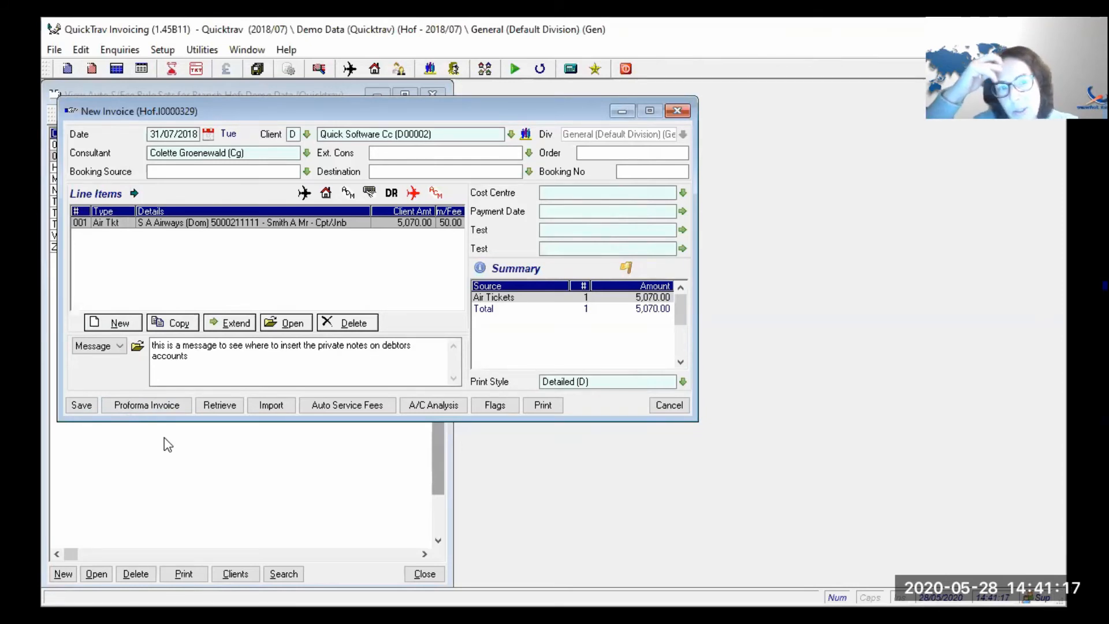
- Apply automatic service fees to the invoice
{"action": "left_click", "coordinate": [357, 405]}
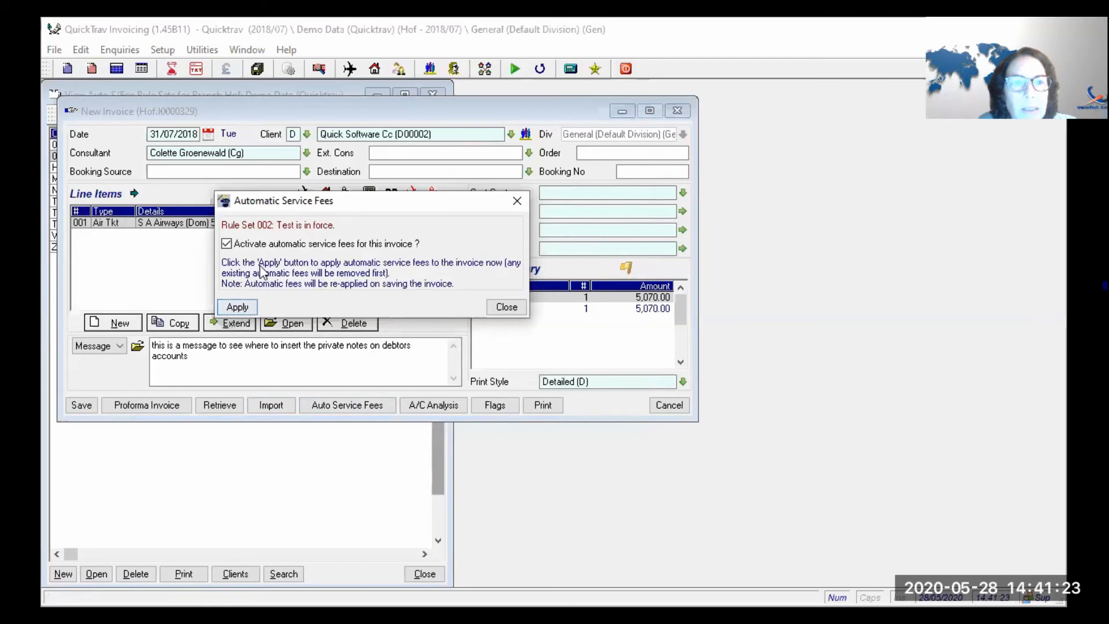
{"action": "left_click", "coordinate": [247, 309]}
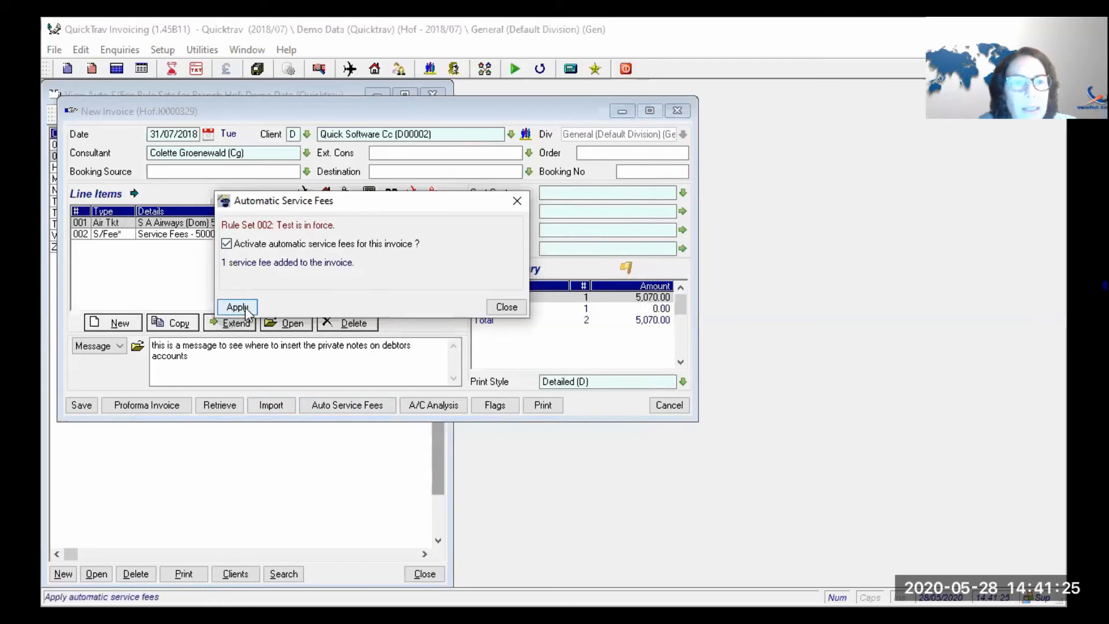
{"action": "left_click", "coordinate": [504, 307]}
- Inspect the zero-value Doc Pax Charge fee line, delete it, and reveal the rule sets list
{"action": "double_click", "coordinate": [332, 234]}
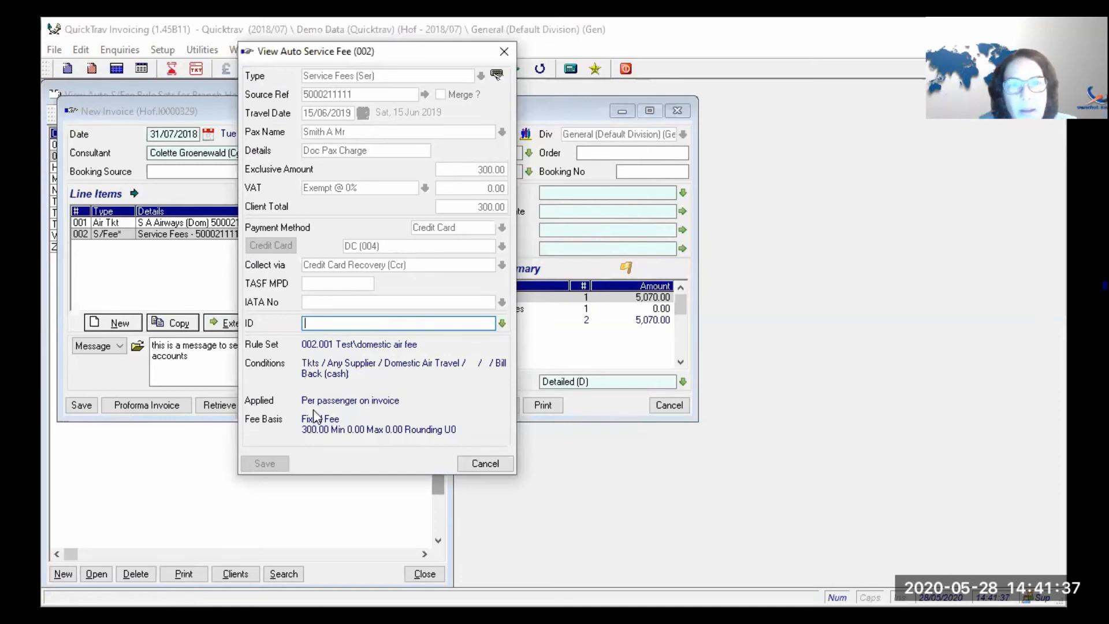
{"action": "left_click", "coordinate": [494, 465]}
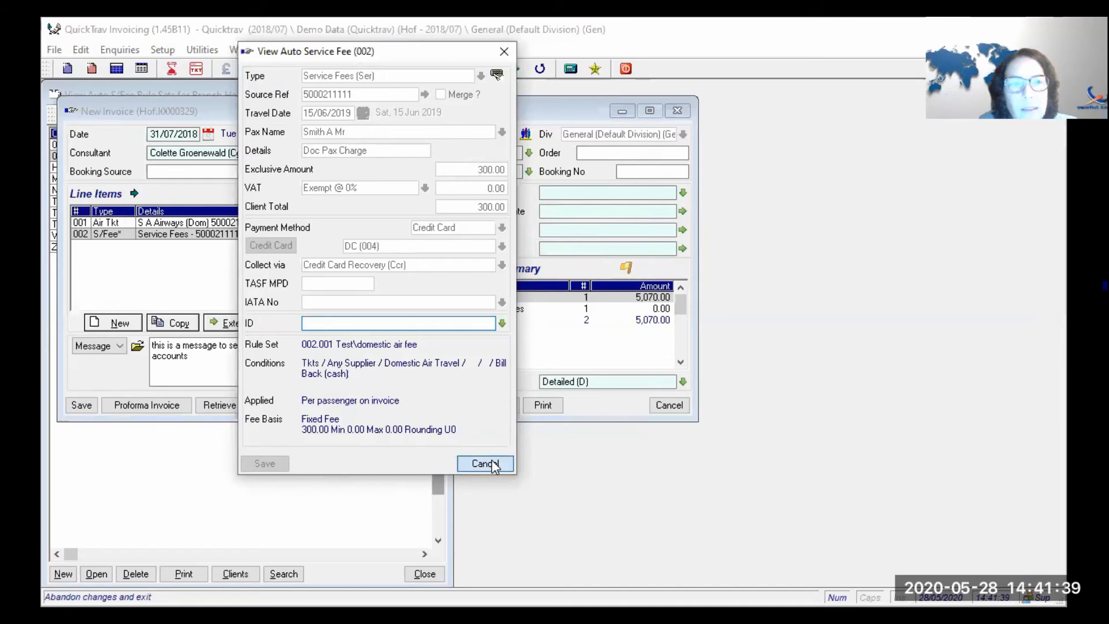
{"action": "left_click", "coordinate": [343, 327]}
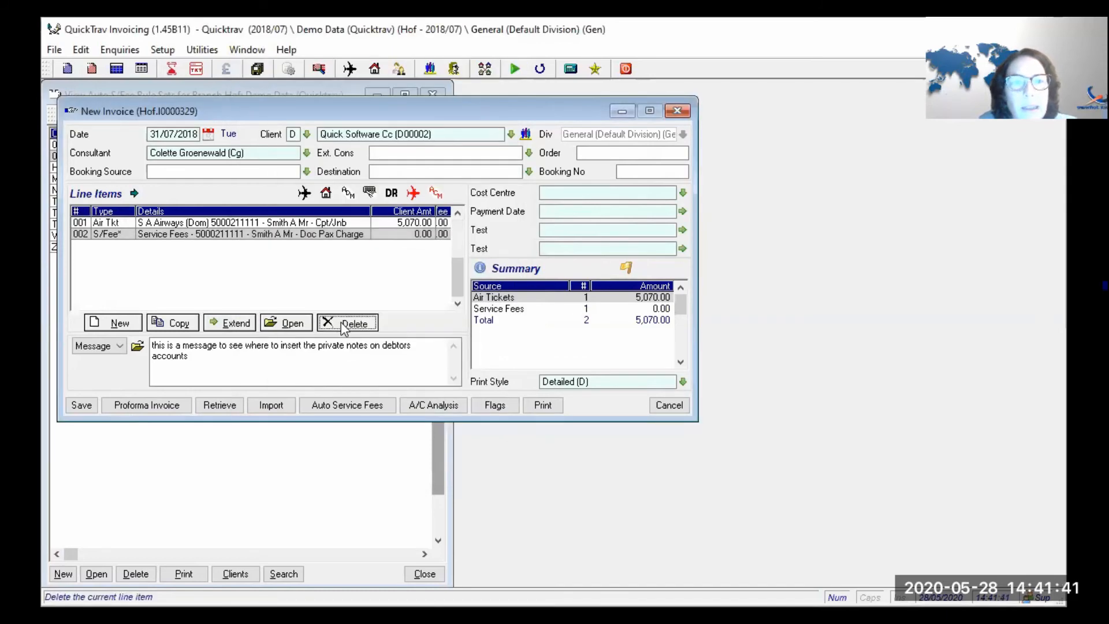
{"action": "left_click", "coordinate": [322, 292]}
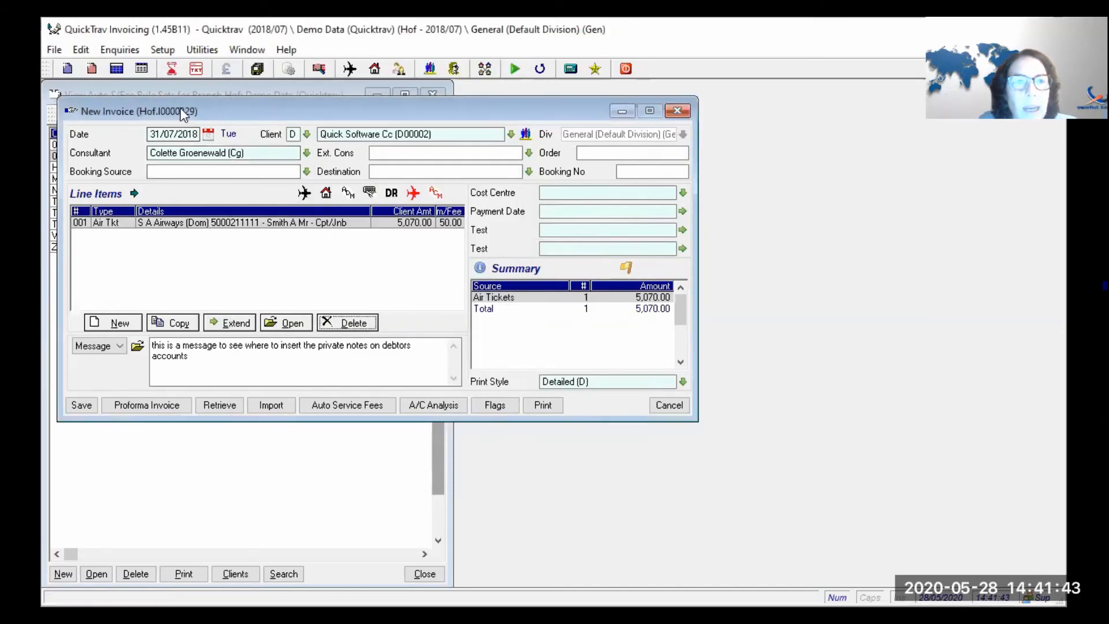
{"action": "left_click_drag", "start_coordinate": [182, 108], "coordinate": [286, 200]}
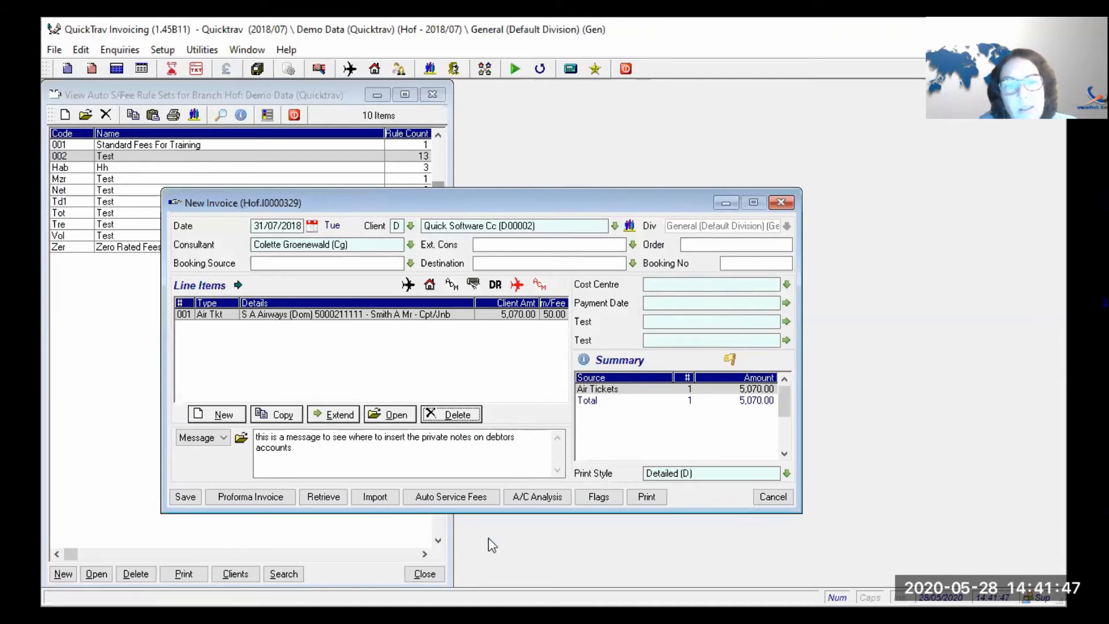
- Remove Credit Card Recovery as rule 001's settle-via value, then save the rule and set 002
{"action": "left_click", "coordinate": [459, 494]}
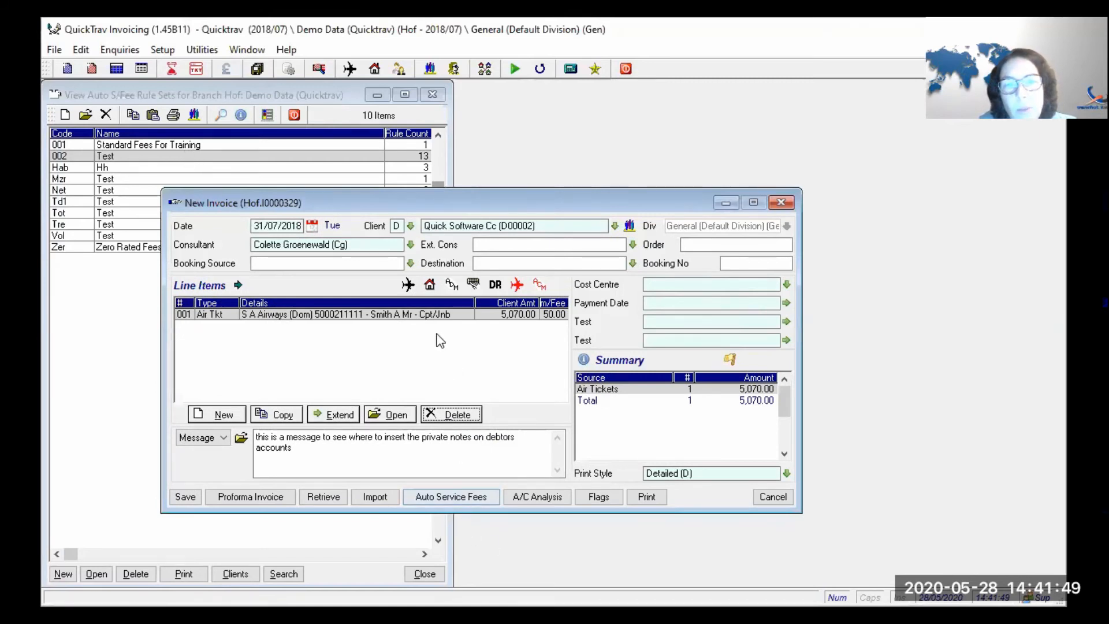
{"action": "double_click", "coordinate": [314, 157]}
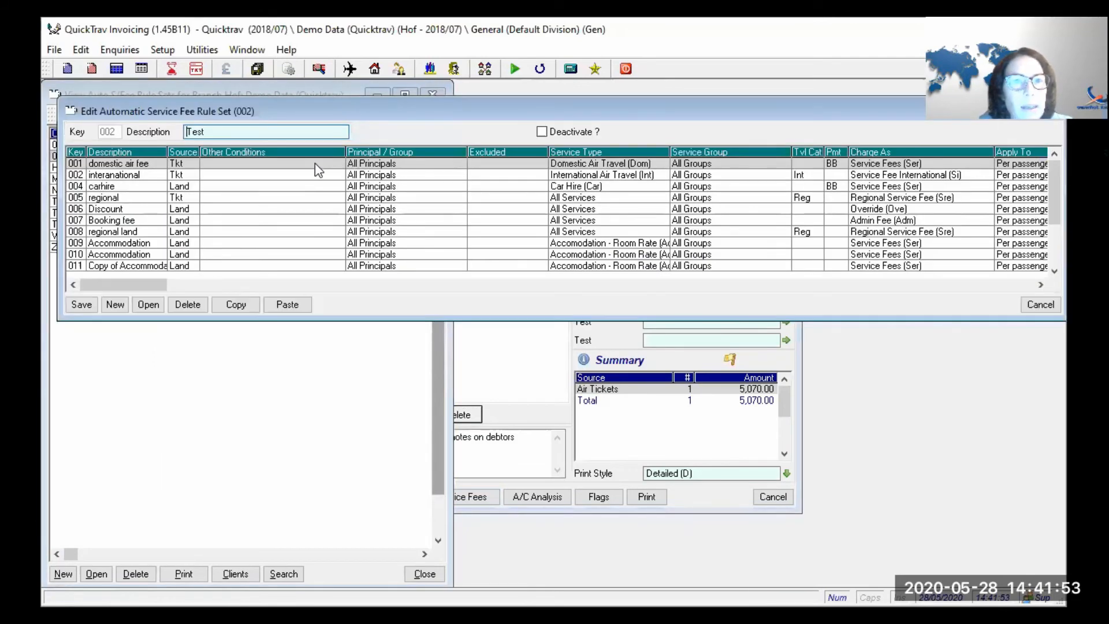
{"action": "double_click", "coordinate": [314, 162]}
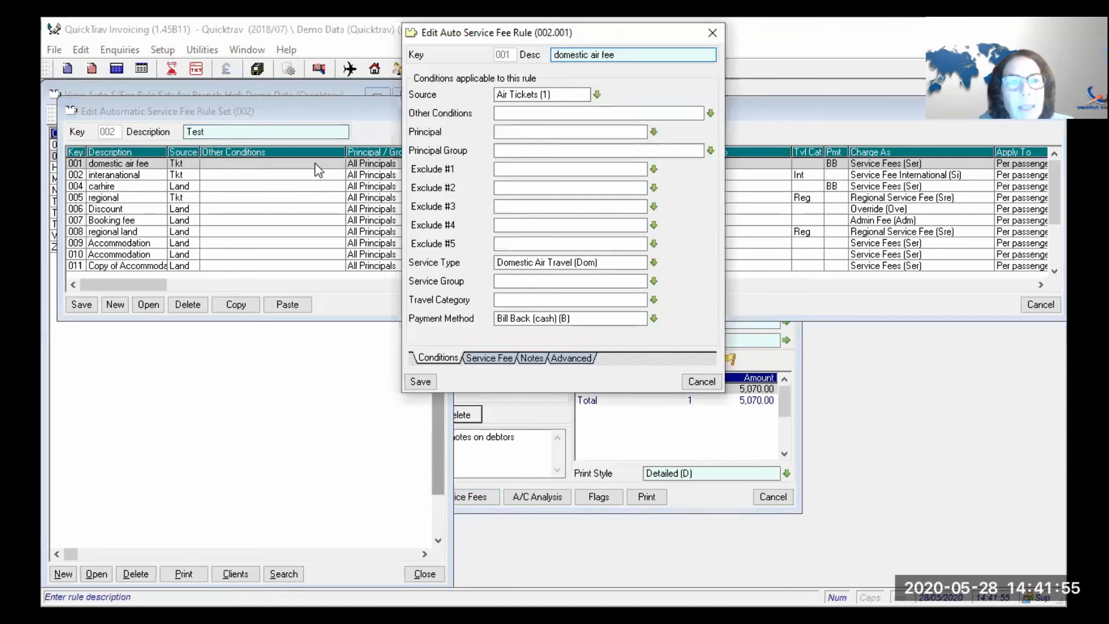
{"action": "left_click", "coordinate": [479, 358]}
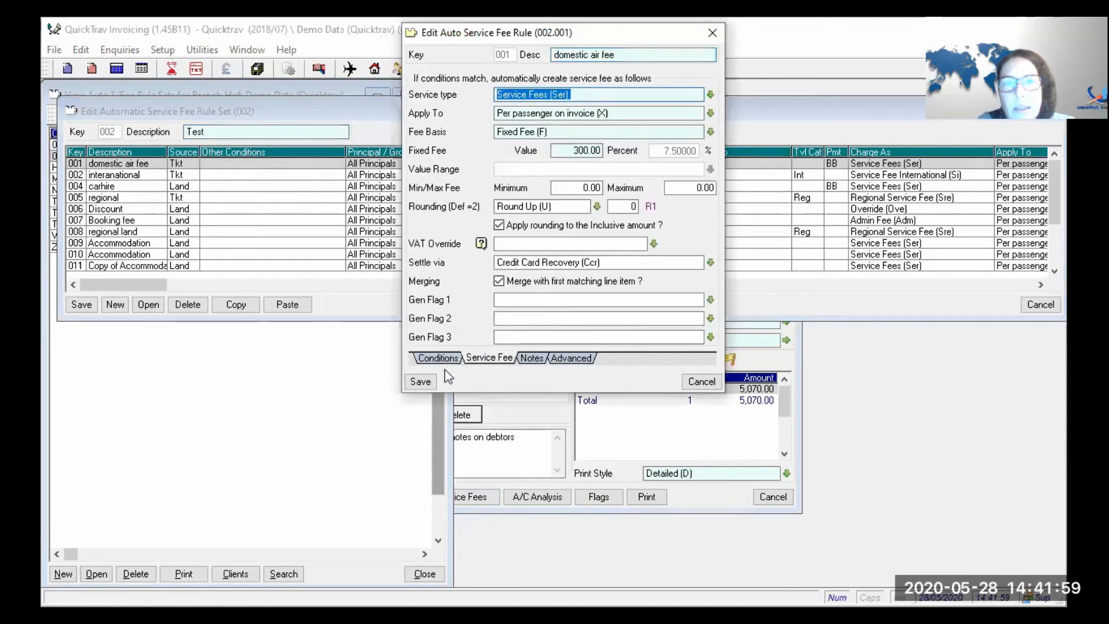
{"action": "left_click_drag", "start_coordinate": [615, 262], "coordinate": [439, 267]}
{"action": "key", "text": "Delete"}
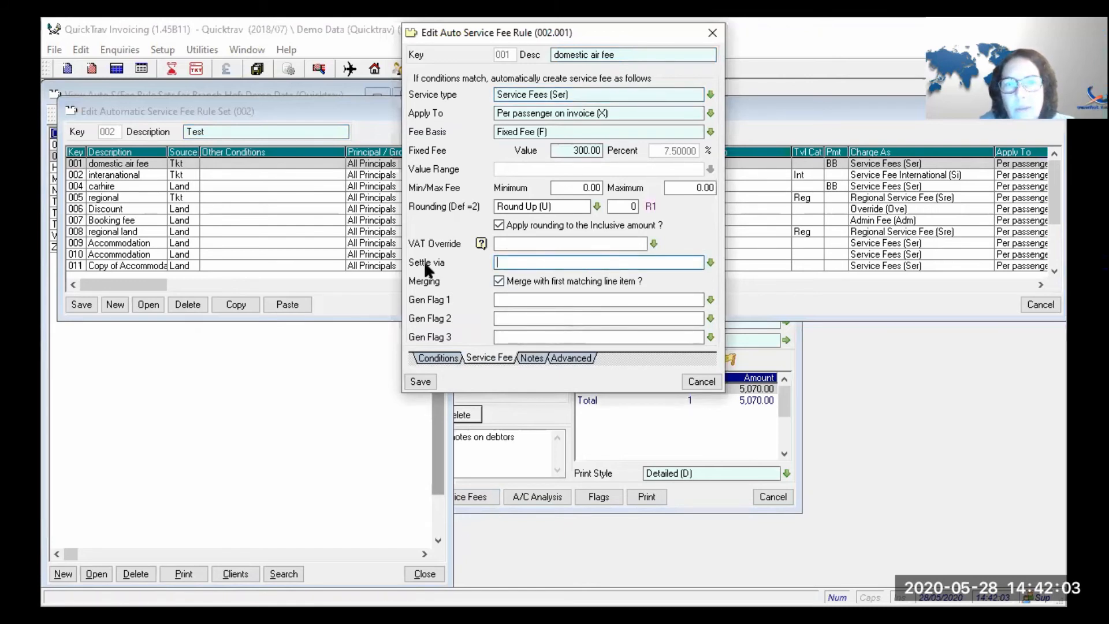
{"action": "left_click", "coordinate": [420, 381]}
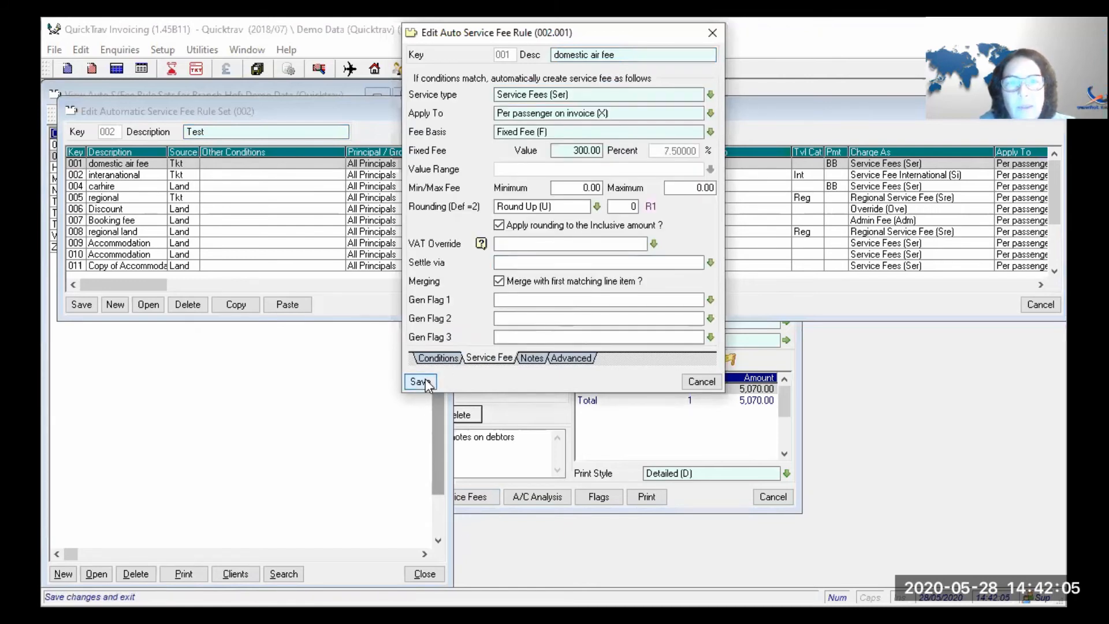
{"action": "left_click", "coordinate": [80, 305]}
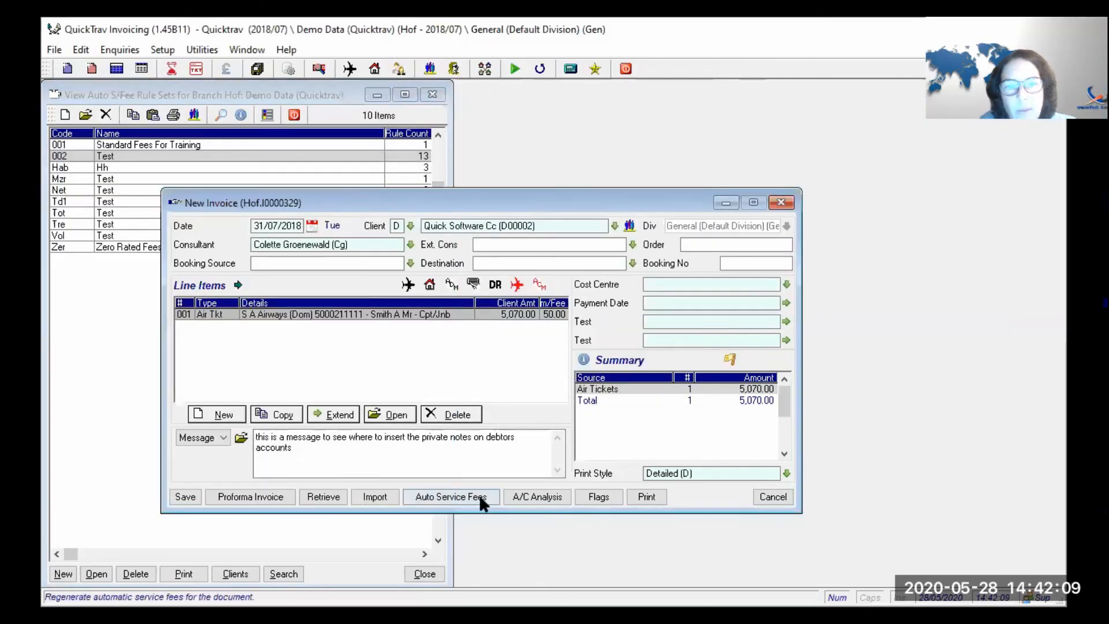
- Reapply automatic service fees and view the new 300.00 fee line's details
{"action": "left_click", "coordinate": [480, 496]}
{"action": "left_click", "coordinate": [341, 399]}
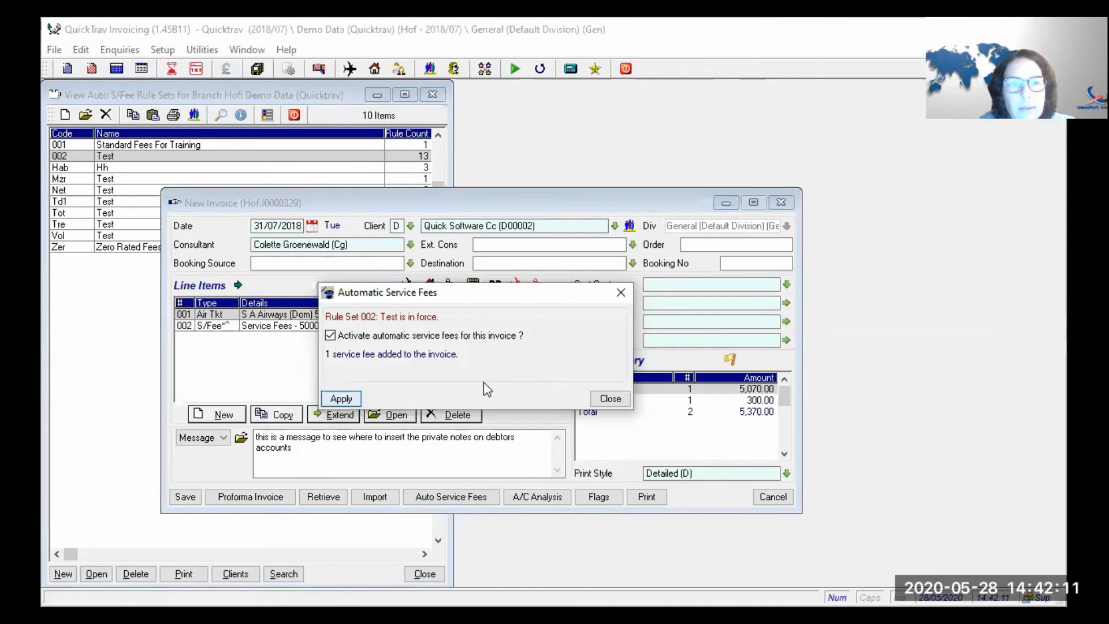
{"action": "left_click", "coordinate": [604, 401]}
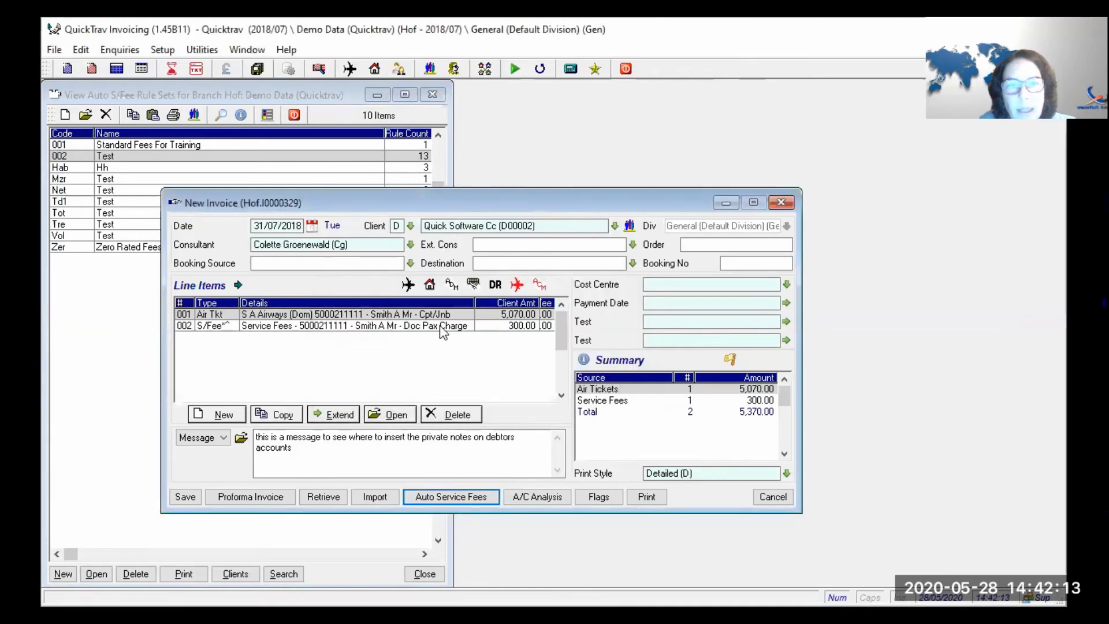
{"action": "double_click", "coordinate": [440, 327]}
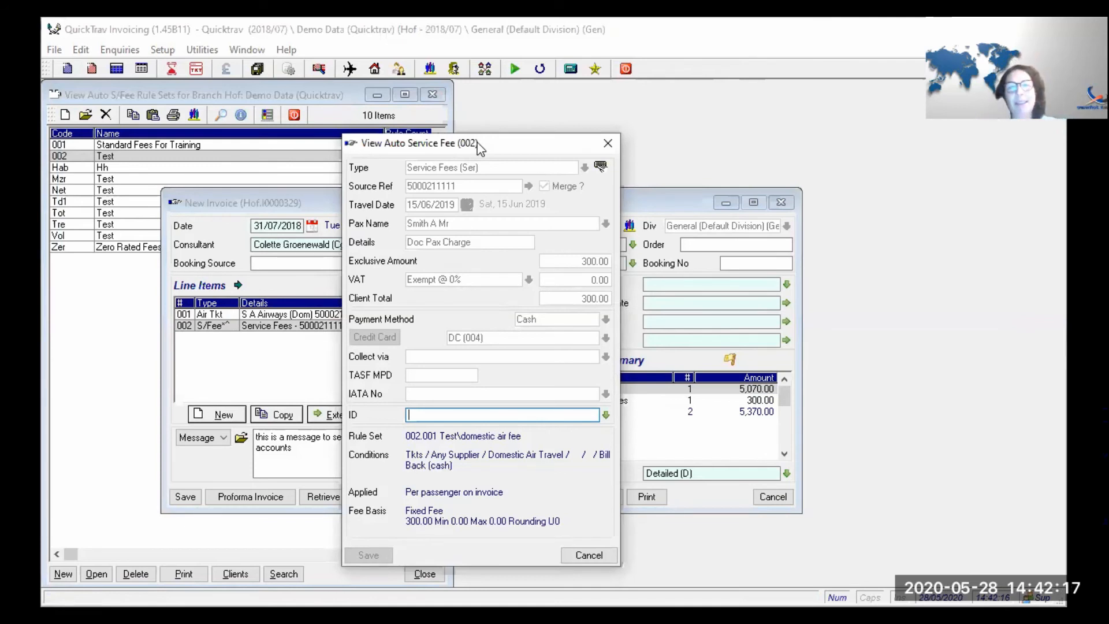
{"action": "left_click_drag", "start_coordinate": [479, 148], "coordinate": [503, 125]}
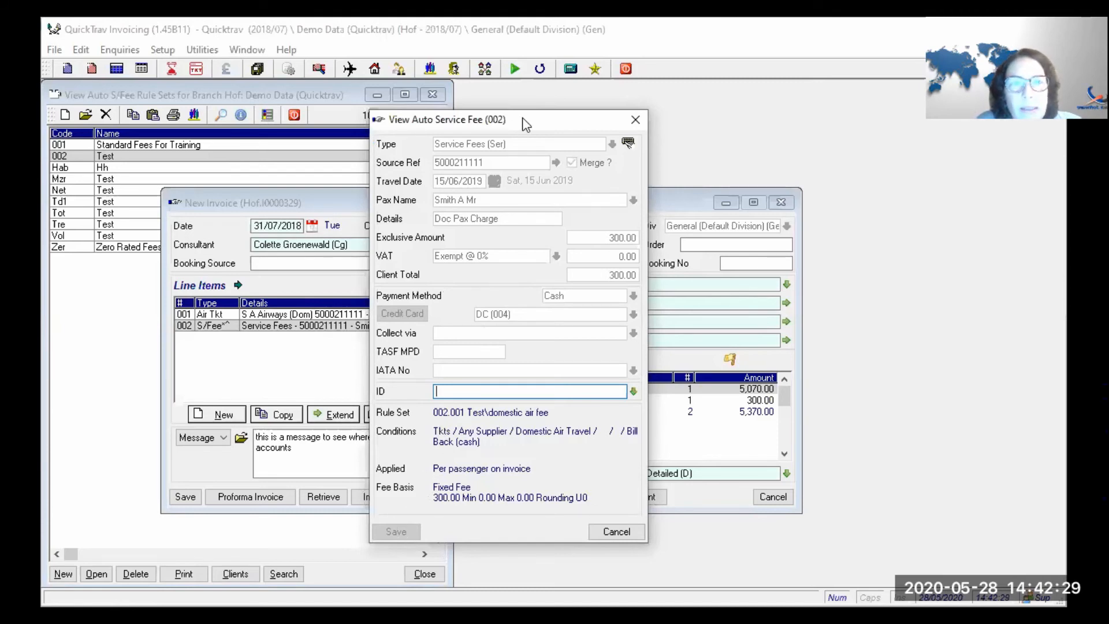
{"action": "left_click_drag", "start_coordinate": [598, 123], "coordinate": [672, 126]}
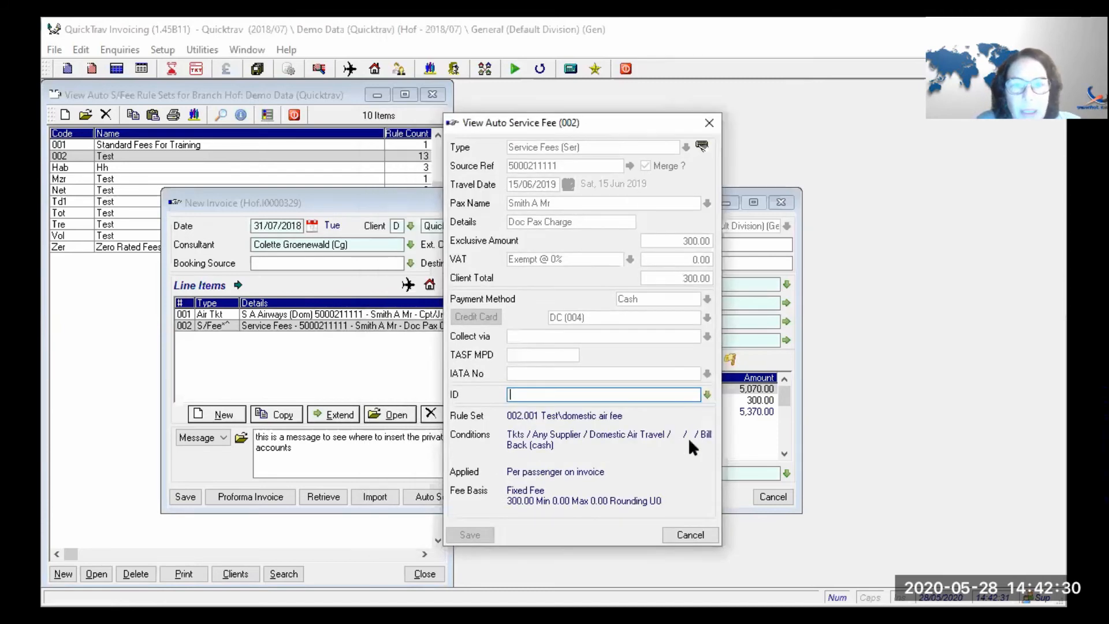
{"action": "left_click", "coordinate": [689, 535]}
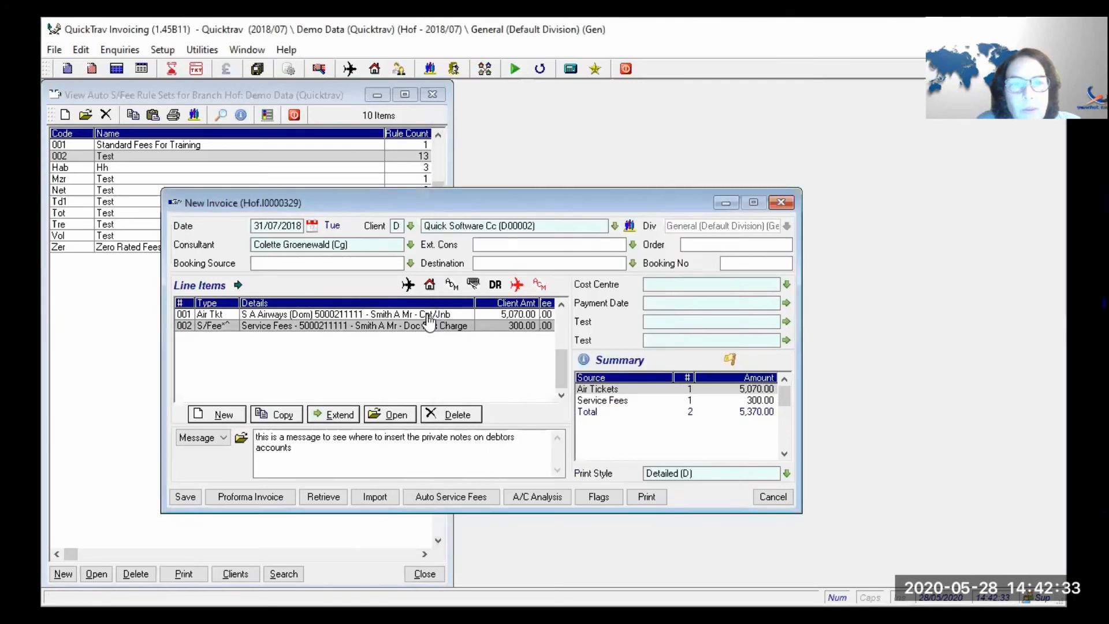
- Review fee line 002's rule set 002.001 and Cash payment, then close its details
{"action": "double_click", "coordinate": [227, 326]}
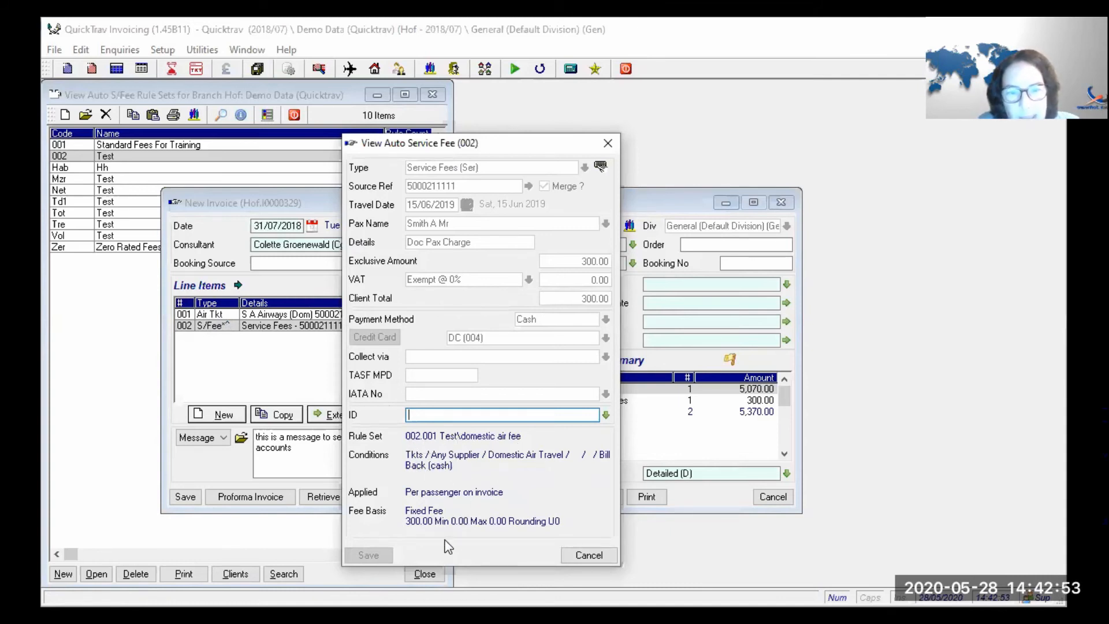
{"action": "left_click", "coordinate": [595, 558]}
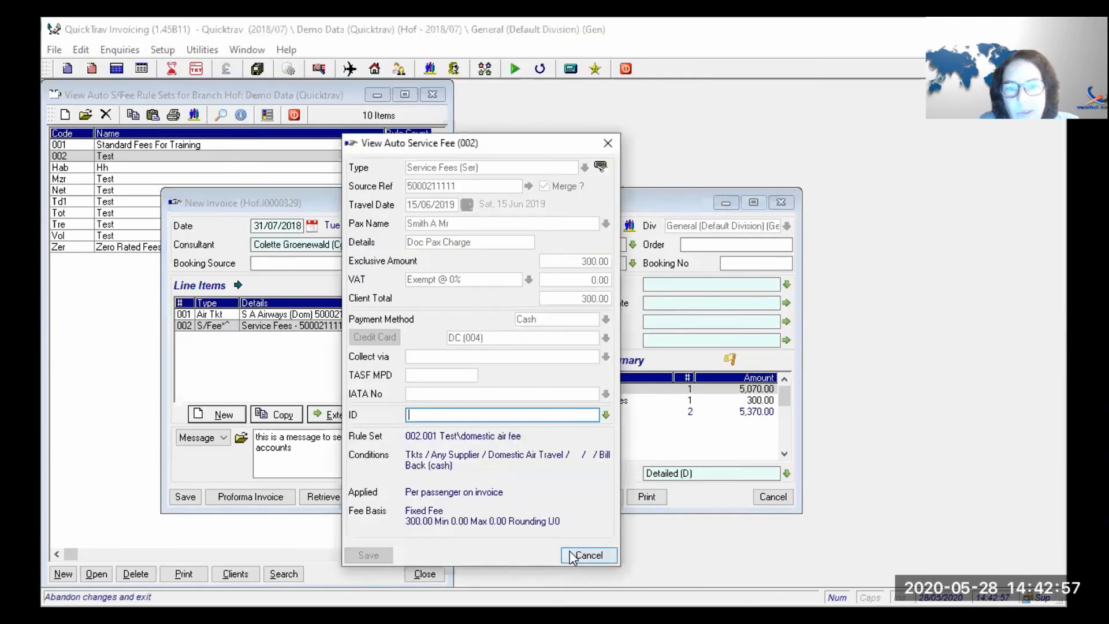
{"action": "left_click", "coordinate": [572, 556]}
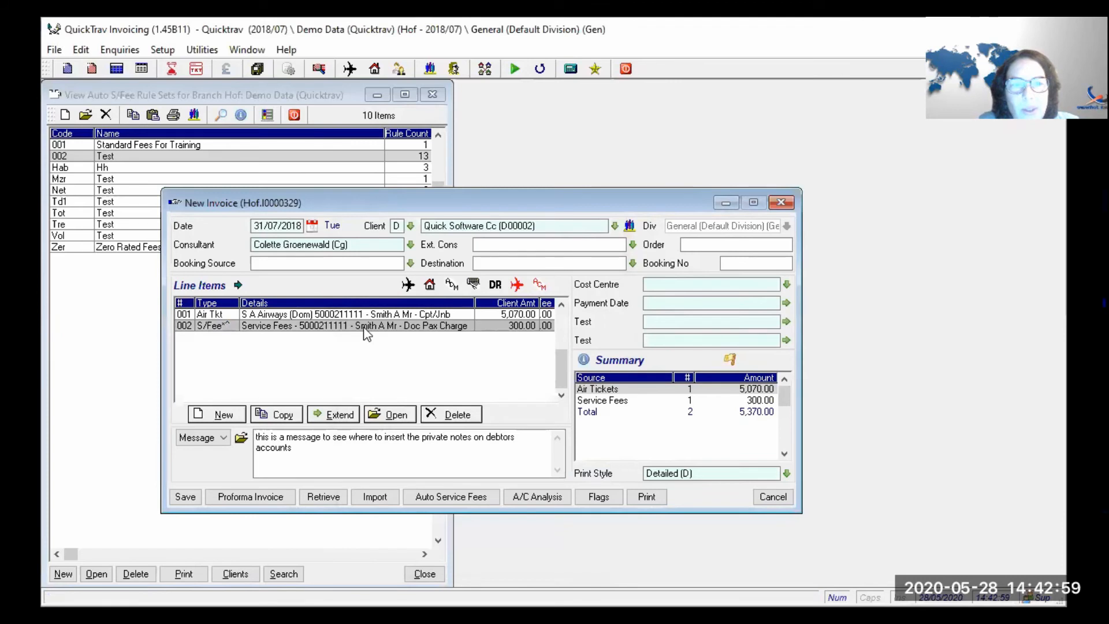
{"action": "double_click", "coordinate": [363, 327]}
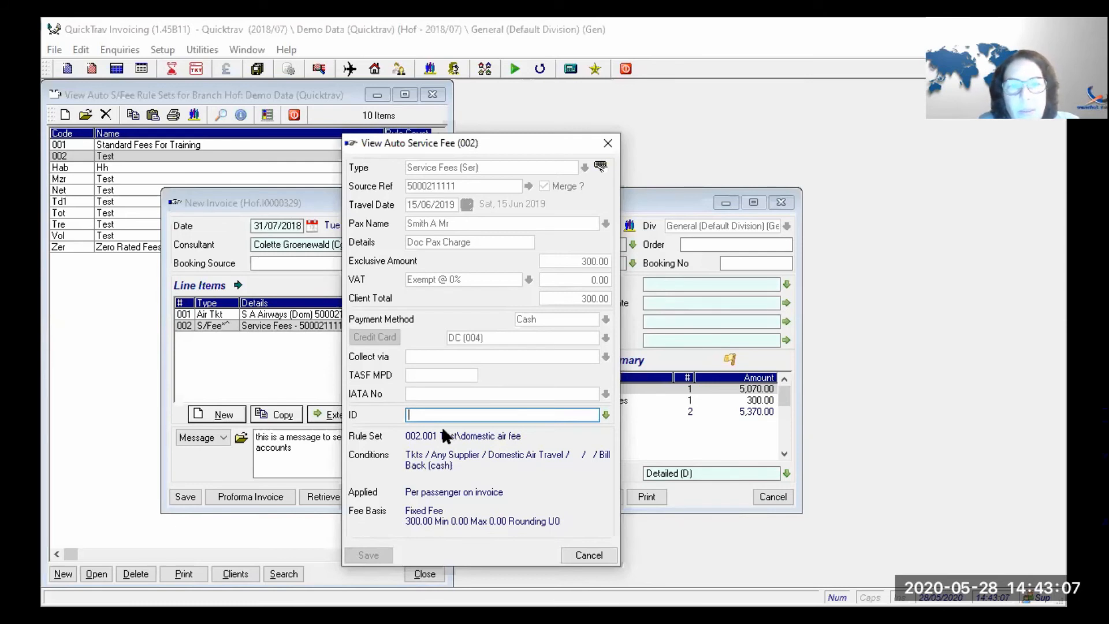
{"action": "left_click", "coordinate": [571, 555]}
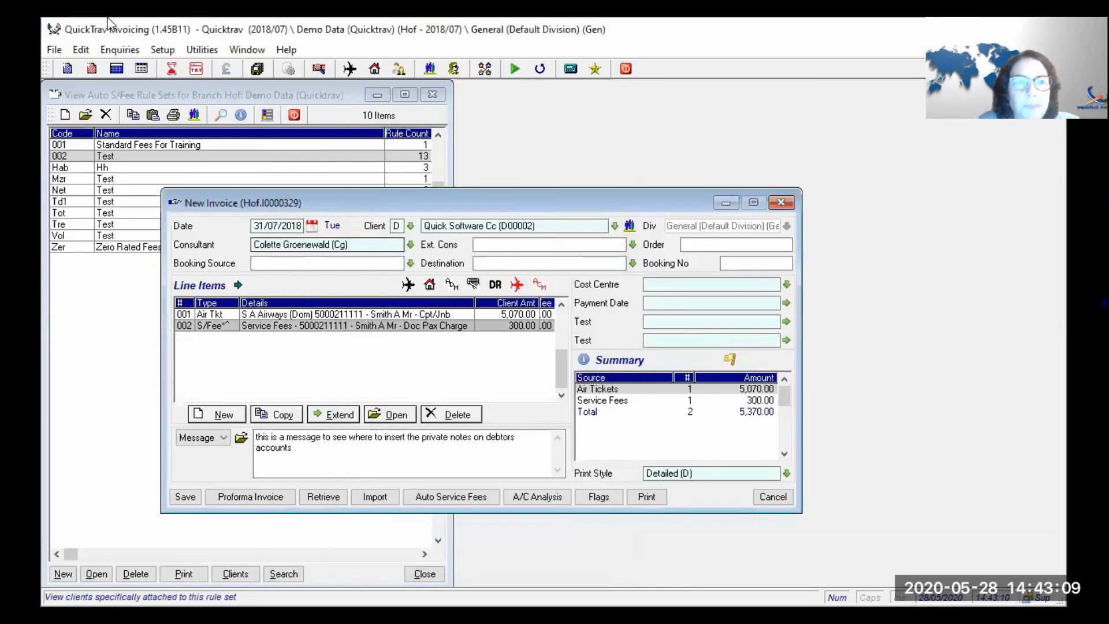
- Delete fee line 002 and change rule 001's fixed fee to 200.00, saving rule set 002
{"action": "left_click", "coordinate": [437, 412]}
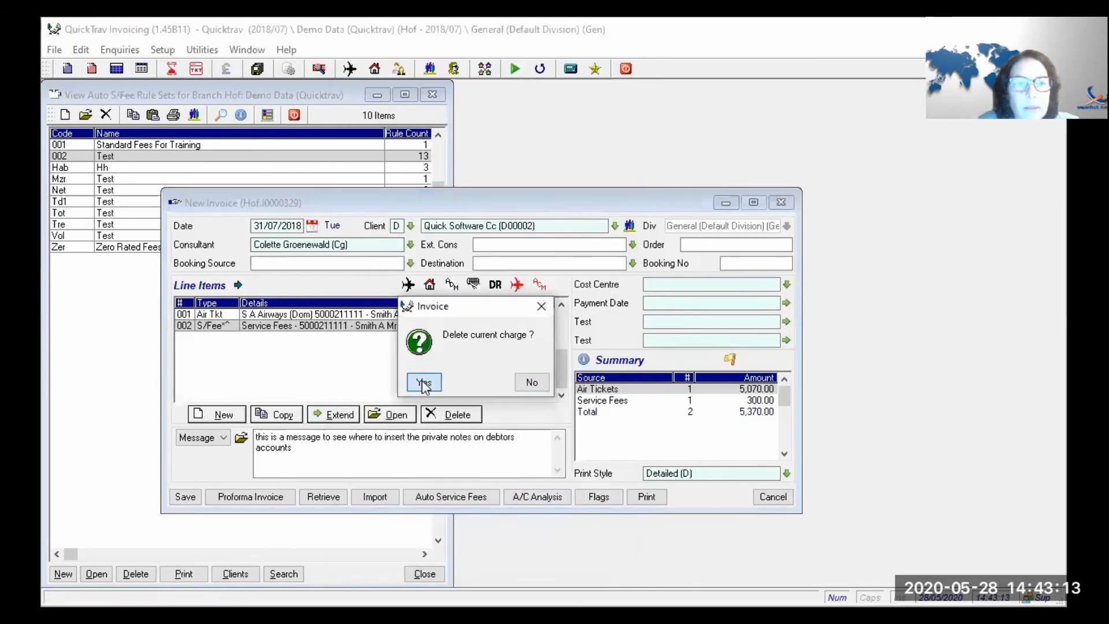
{"action": "left_click", "coordinate": [423, 382]}
{"action": "left_click", "coordinate": [255, 154]}
{"action": "double_click", "coordinate": [254, 154]}
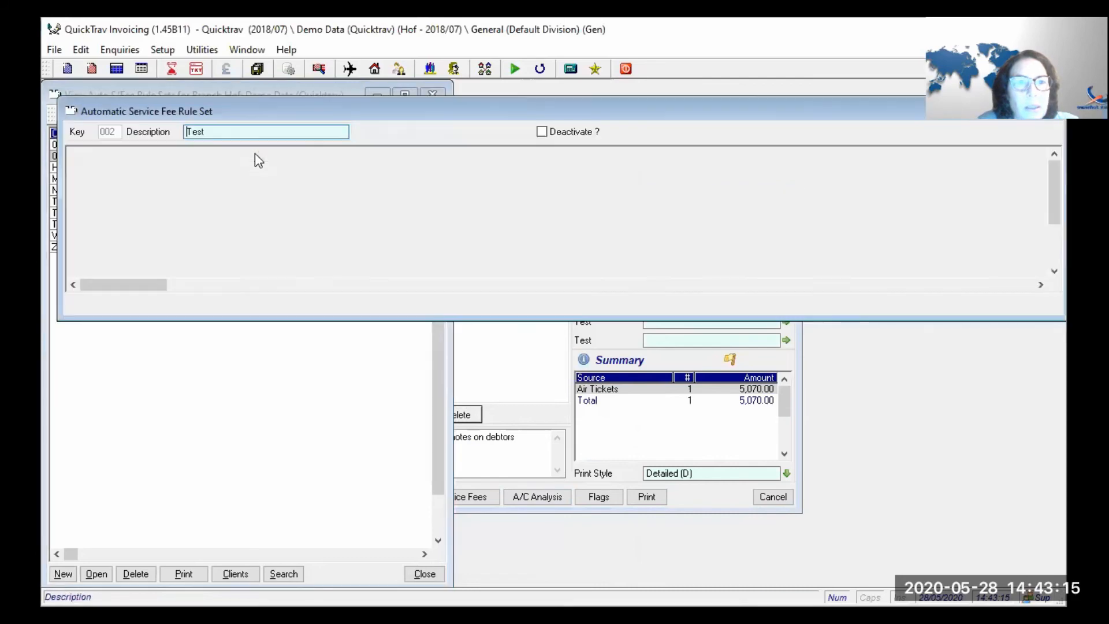
{"action": "double_click", "coordinate": [117, 166]}
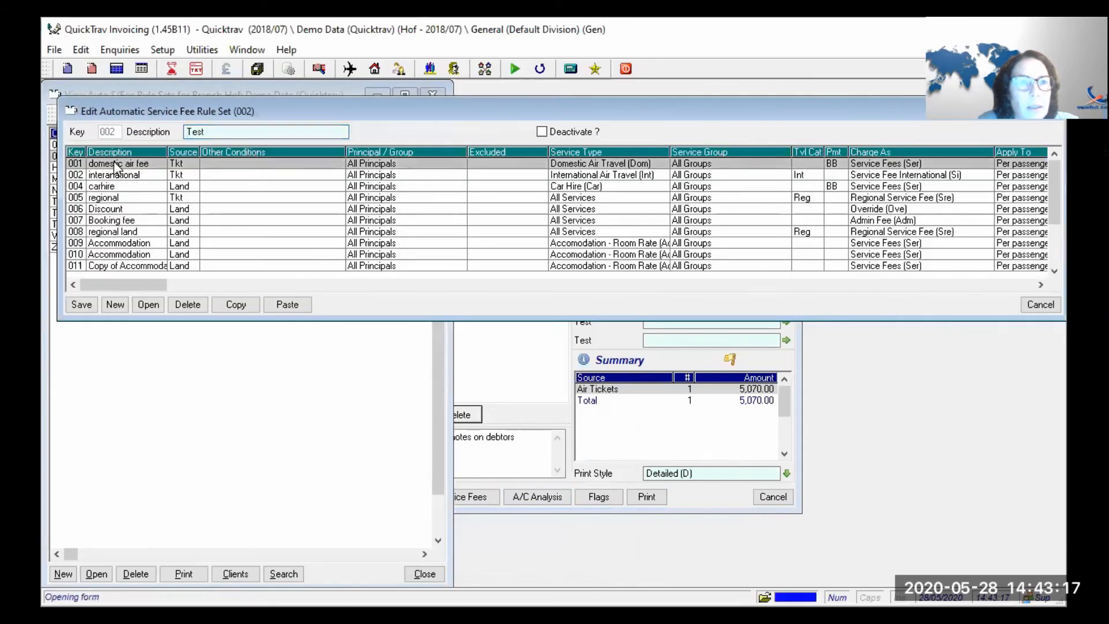
{"action": "left_click", "coordinate": [514, 359]}
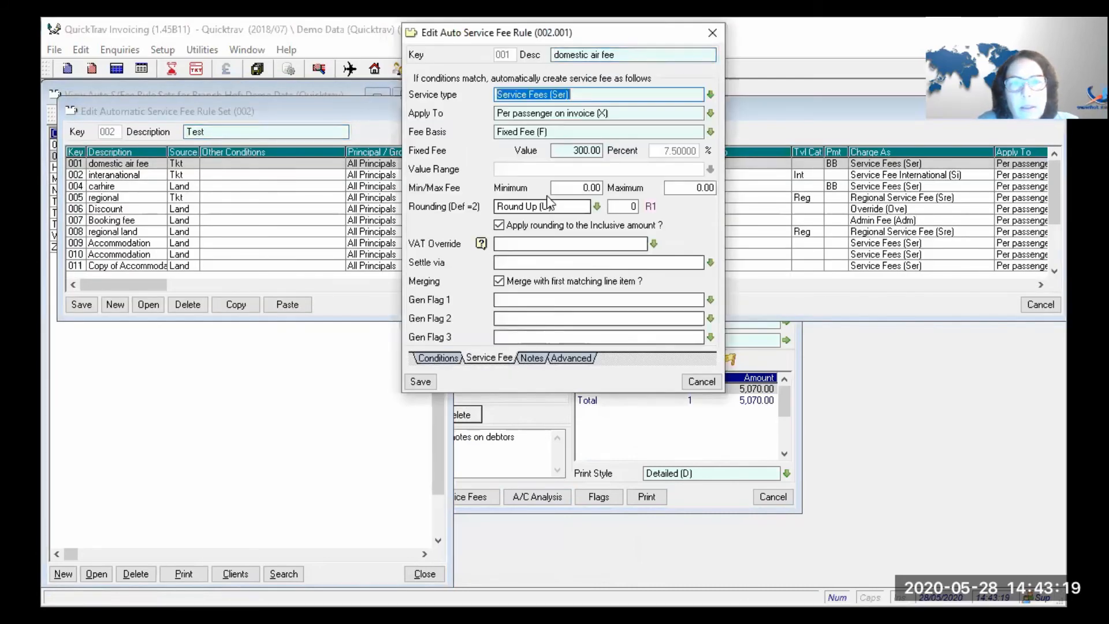
{"action": "left_click", "coordinate": [559, 150]}
{"action": "type", "text": "200"}
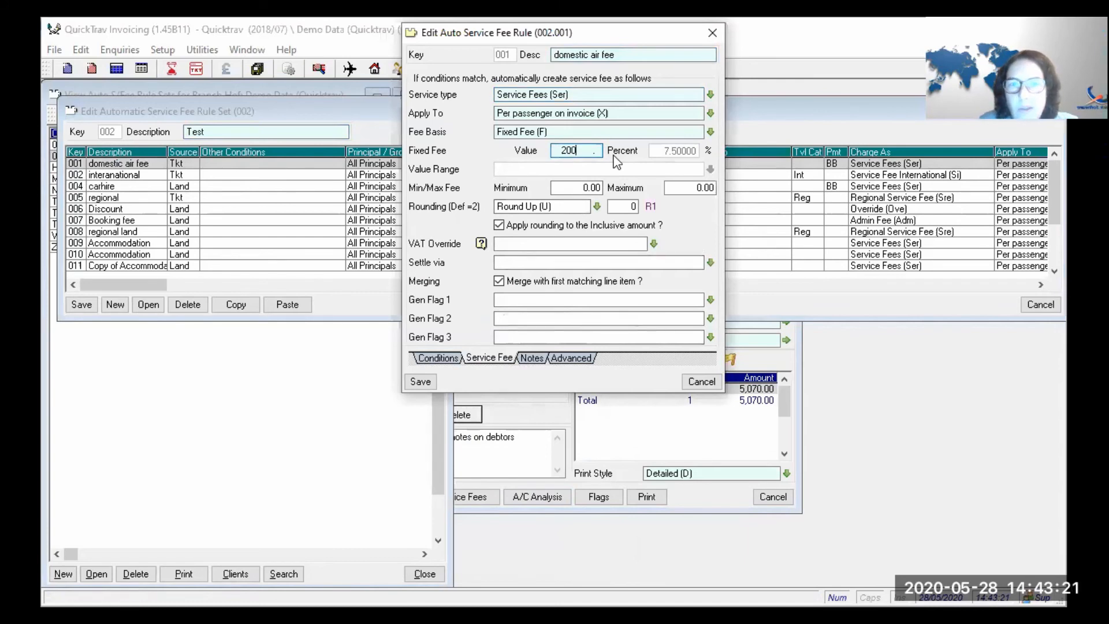
{"action": "key", "text": "Tab"}
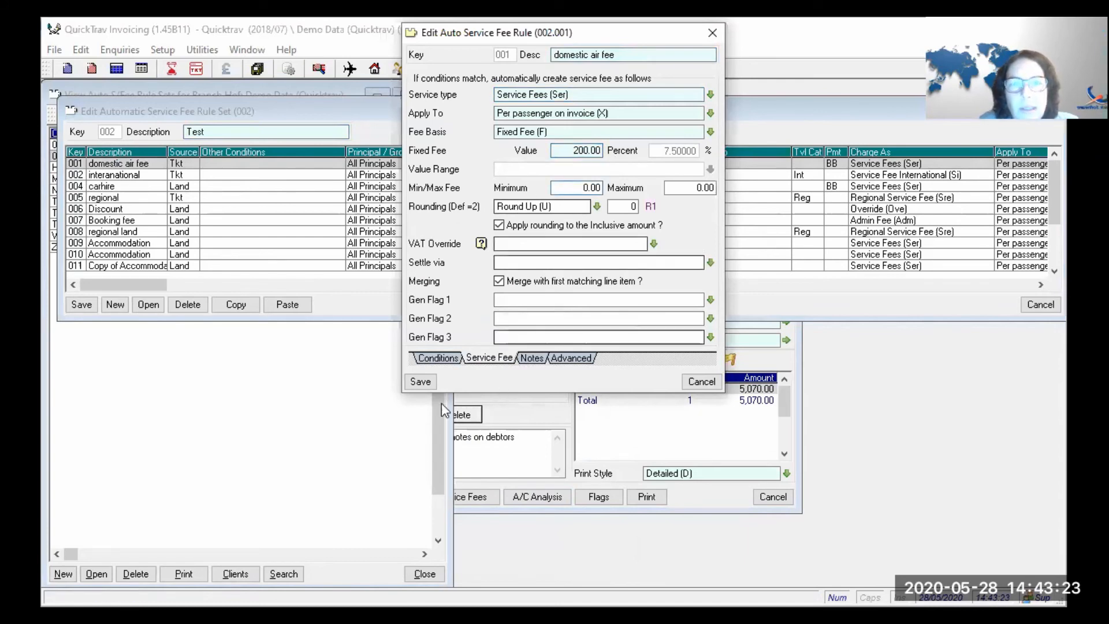
{"action": "left_click", "coordinate": [410, 380]}
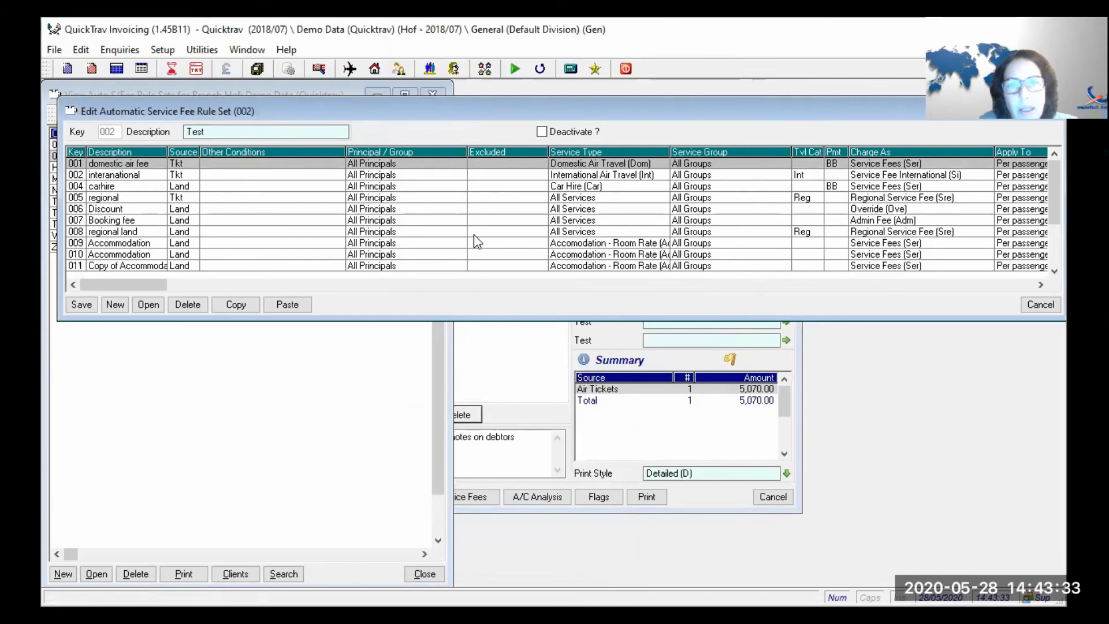
{"action": "left_click", "coordinate": [493, 148]}
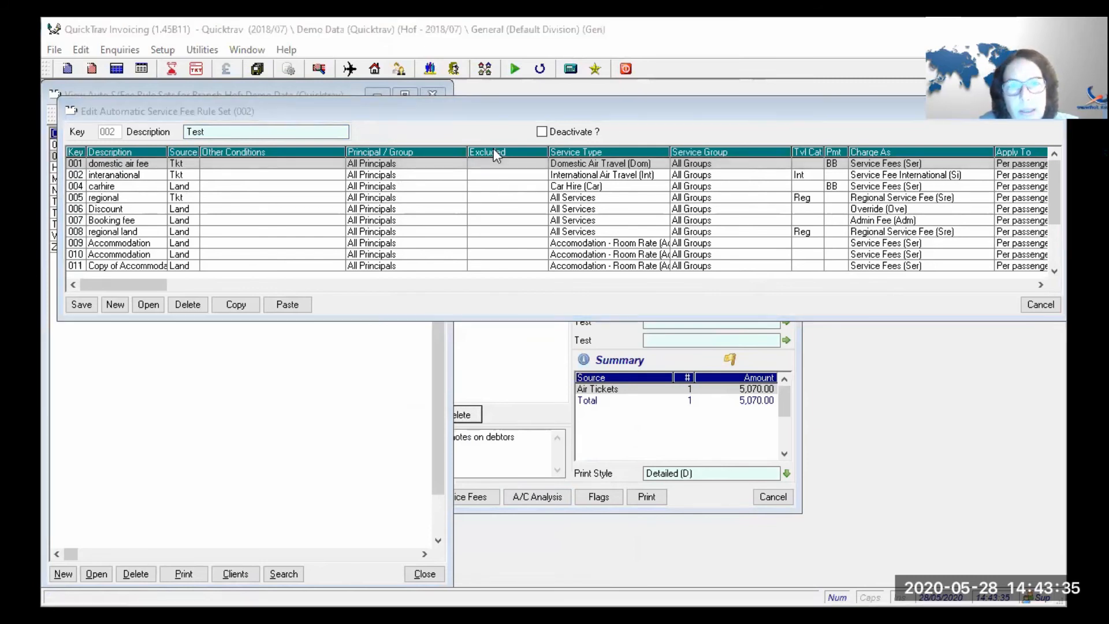
{"action": "left_click", "coordinate": [82, 304]}
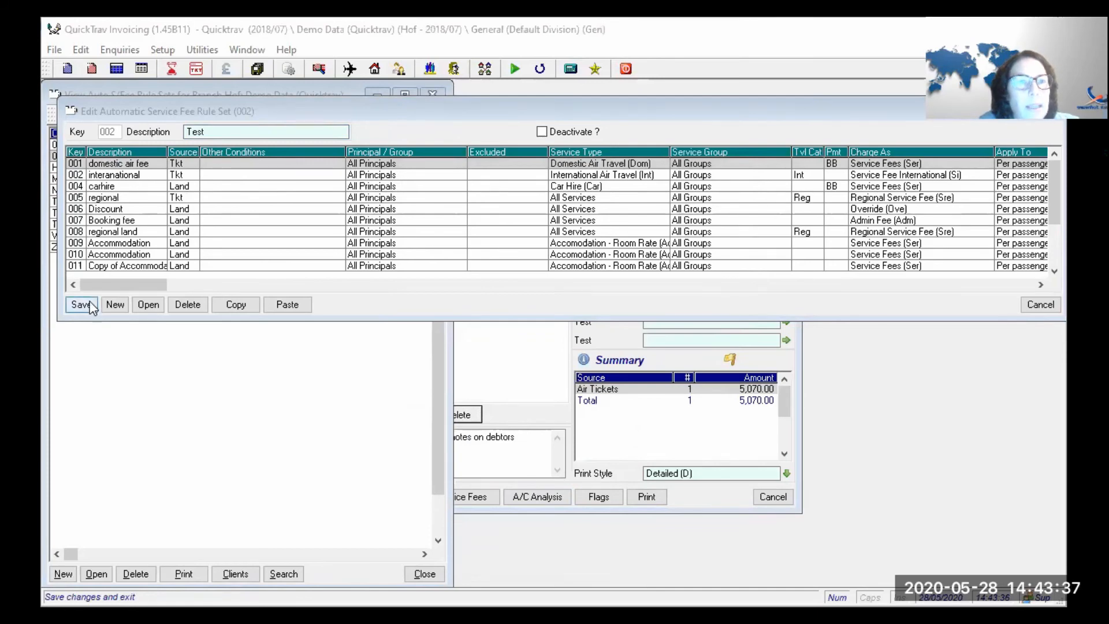
- Reapply automatic service fees for a 200.00 fee, then copy air ticket line 001
{"action": "left_click", "coordinate": [467, 395]}
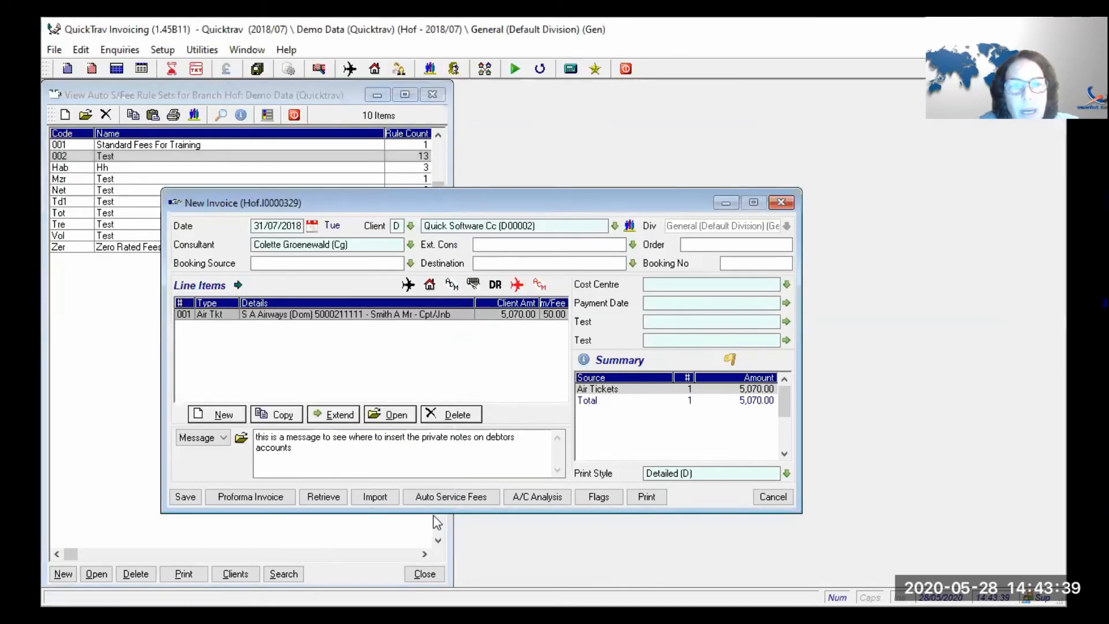
{"action": "left_click", "coordinate": [440, 497]}
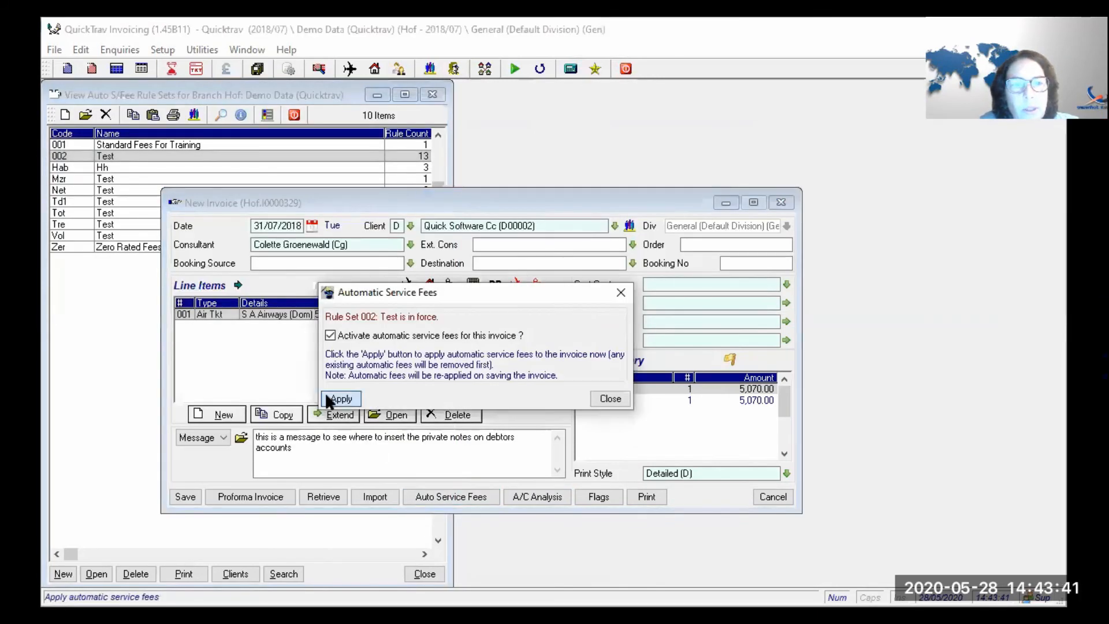
{"action": "left_click", "coordinate": [339, 399]}
{"action": "left_click", "coordinate": [598, 396]}
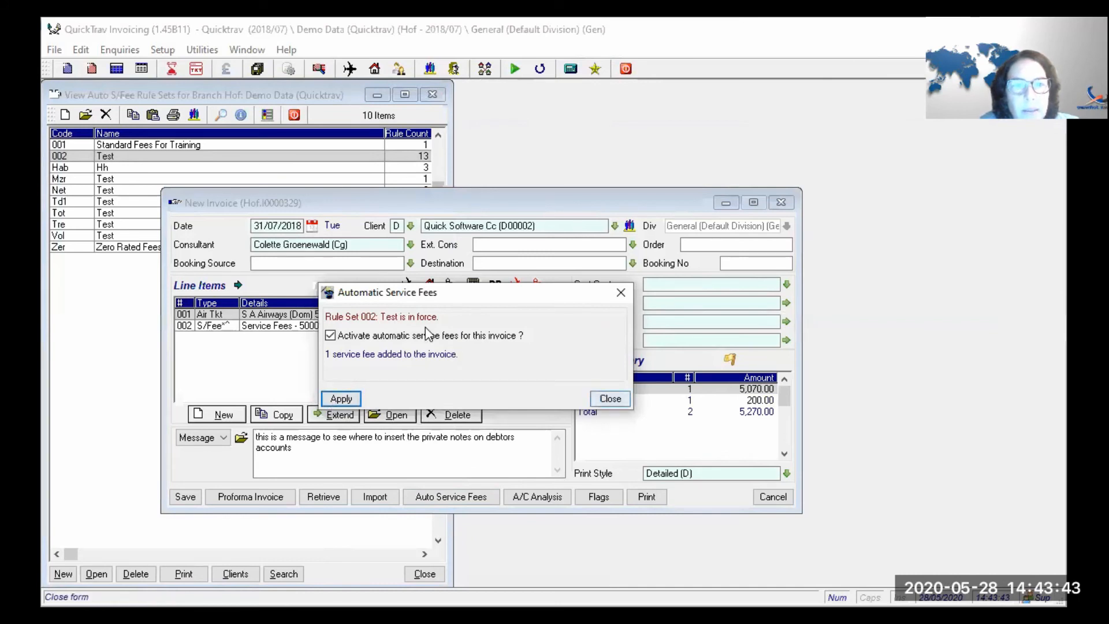
{"action": "left_click", "coordinate": [429, 326]}
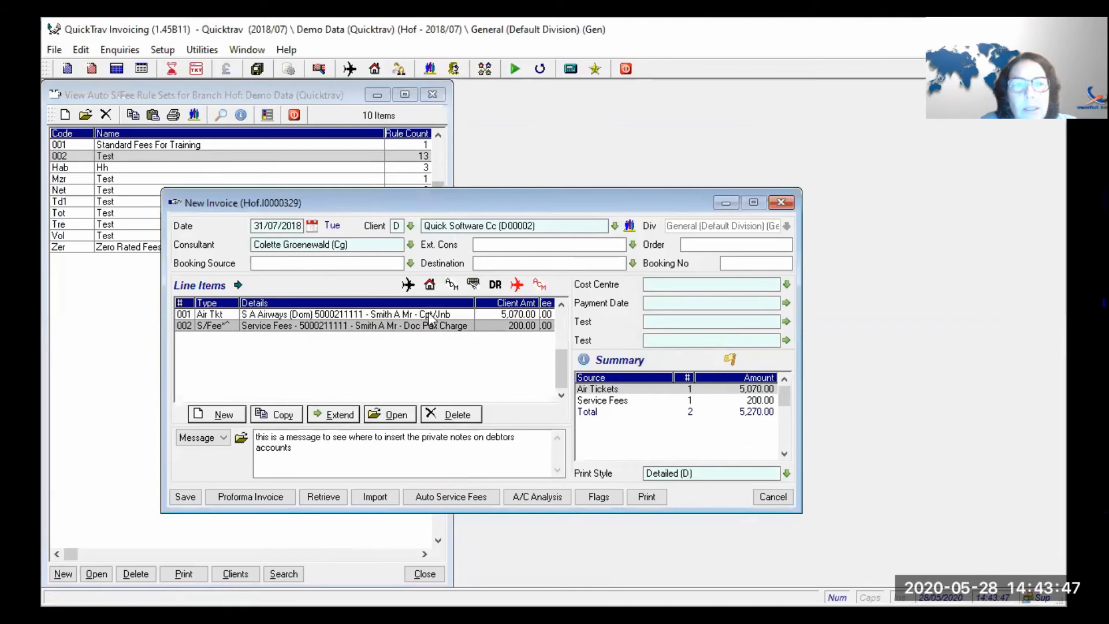
{"action": "left_click", "coordinate": [429, 315]}
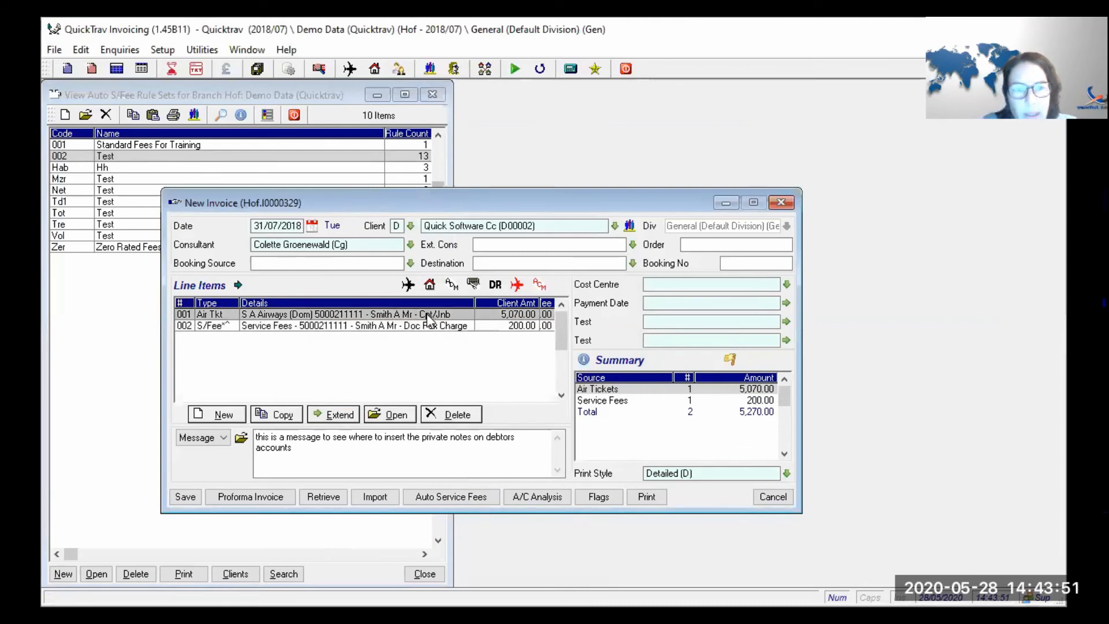
{"action": "left_click", "coordinate": [264, 414]}
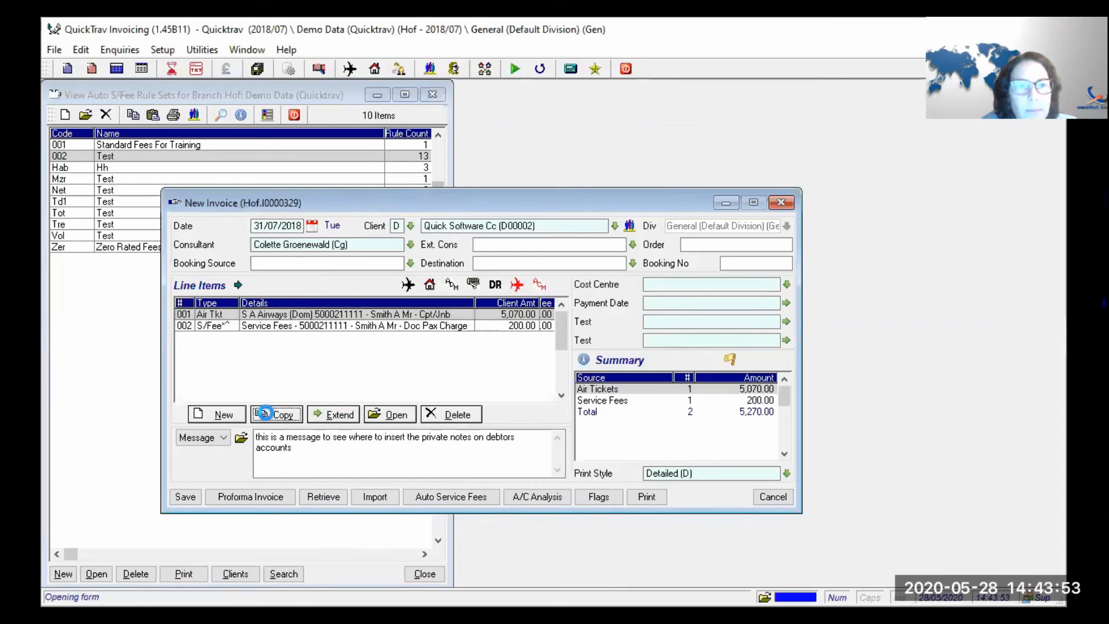
- Change the copied ticket's number and set its service to International Air Travel
{"action": "left_click", "coordinate": [398, 190]}
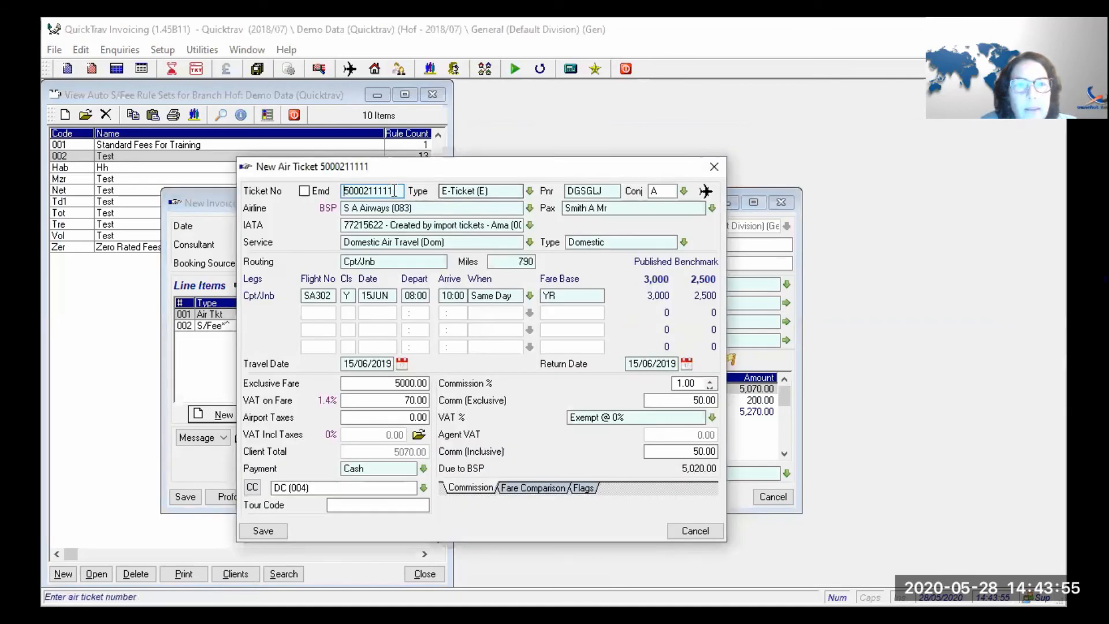
{"action": "key", "text": "BackSpace"}
{"action": "type", "text": "2"}
{"action": "key", "text": "Tab"}
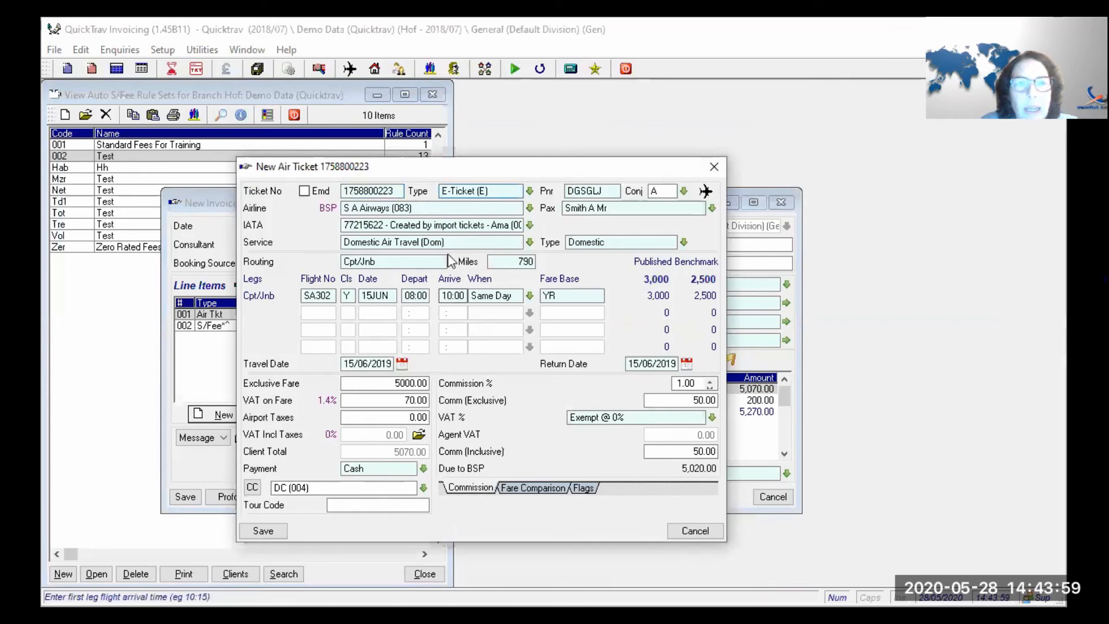
{"action": "key", "text": "Tab"}
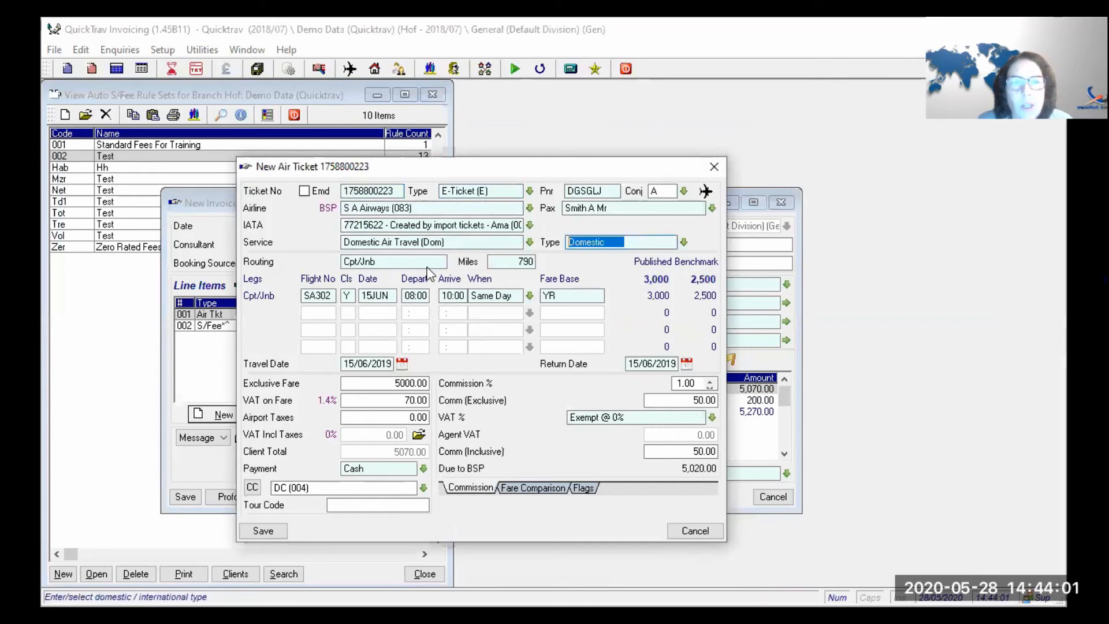
{"action": "left_click_drag", "start_coordinate": [453, 245], "coordinate": [176, 246]}
{"action": "type", "text": "int"}
{"action": "key", "text": "Tab"}
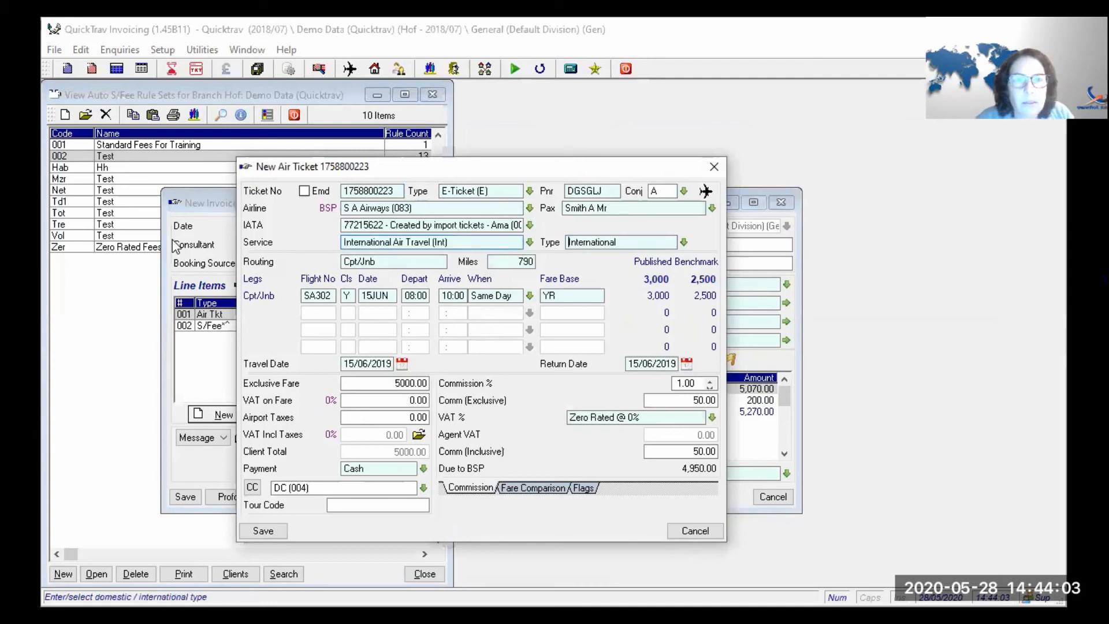
{"action": "key", "text": "Tab"}
{"action": "key", "text": "Tab"}
{"action": "key", "text": "Tab"}
{"action": "key", "text": "Tab"}
{"action": "key", "text": "Tab"}
{"action": "key", "text": "Tab"}
{"action": "key", "text": "Tab"}
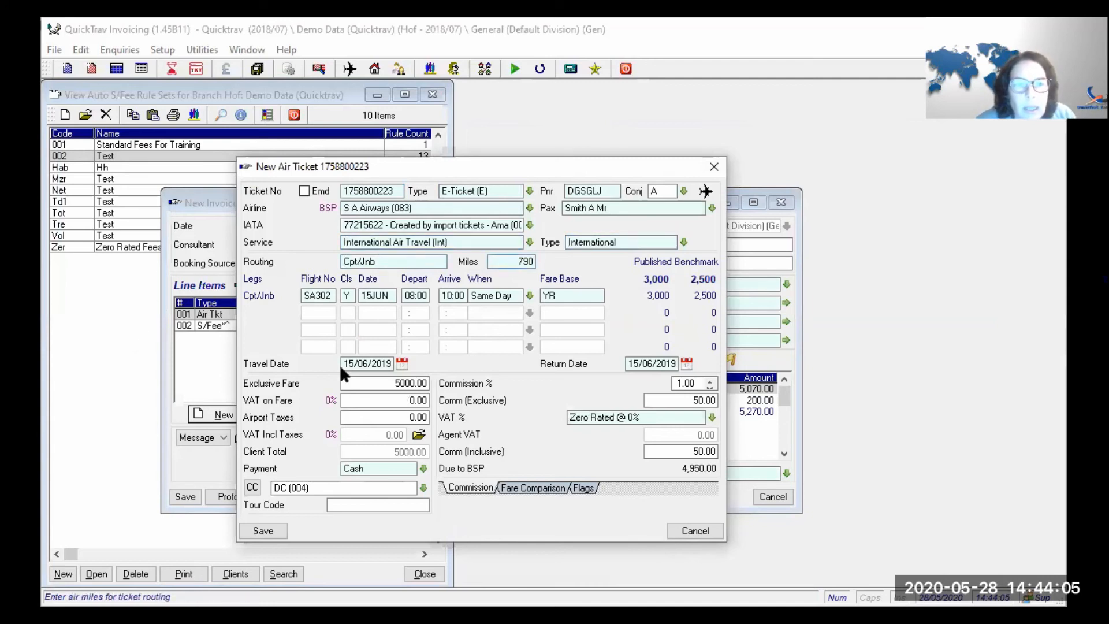
- Give the ticket an 8000.00 exclusive fare and save it, accepting the travel-date warning
{"action": "left_click", "coordinate": [368, 382]}
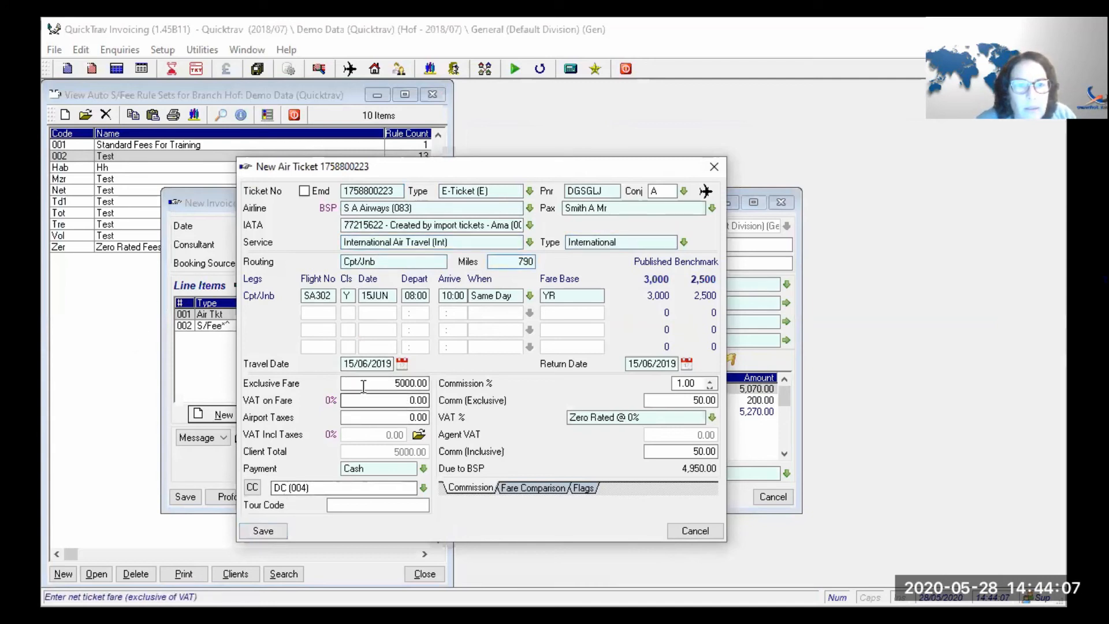
{"action": "type", "text": "8000"}
{"action": "key", "text": "Tab"}
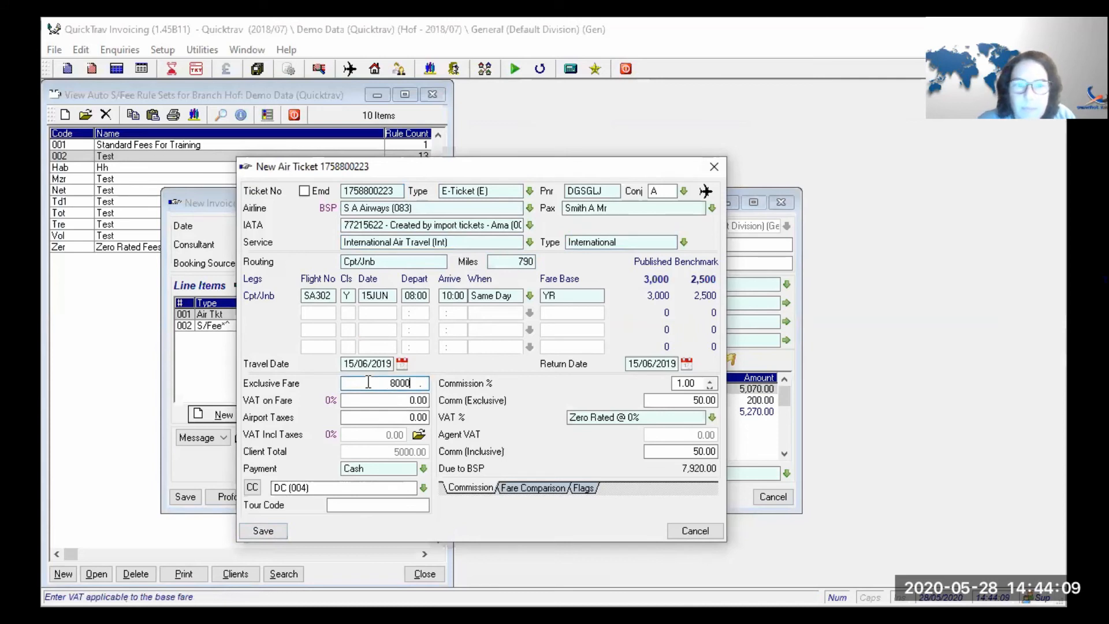
{"action": "left_click", "coordinate": [271, 530]}
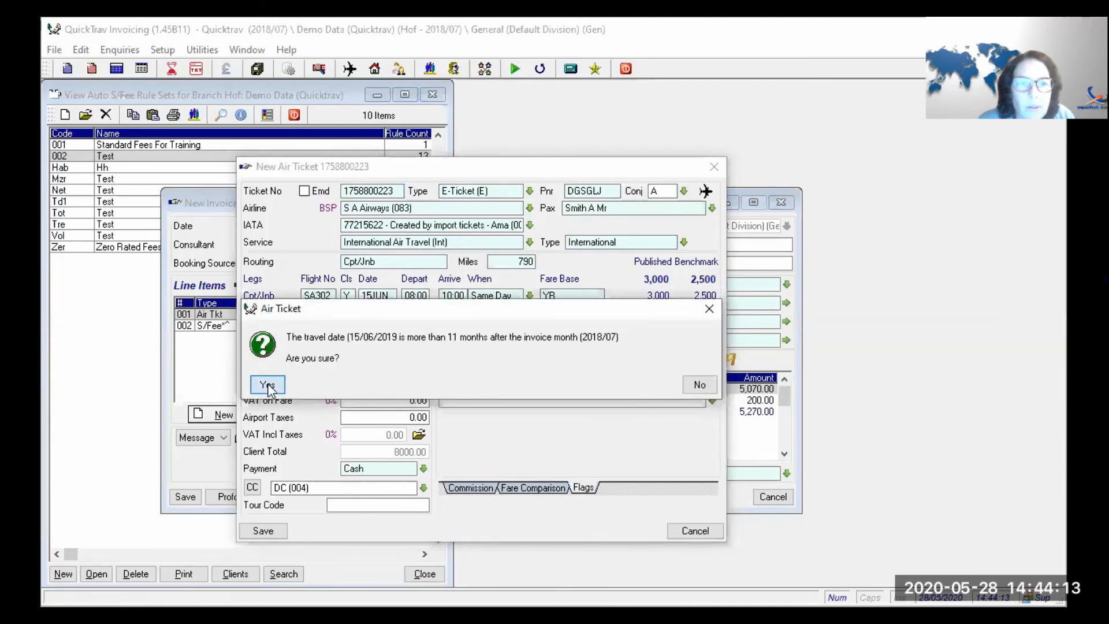
{"action": "left_click", "coordinate": [267, 384]}
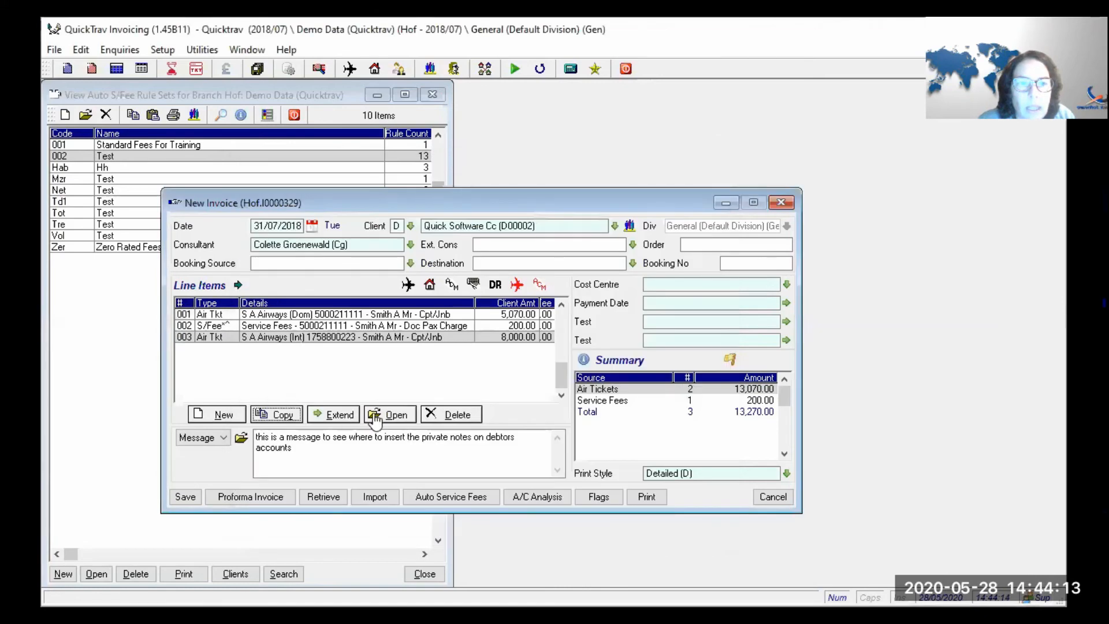
- Reapply the automatic service fees to the invoice
{"action": "left_click", "coordinate": [437, 497]}
{"action": "left_click", "coordinate": [342, 398]}
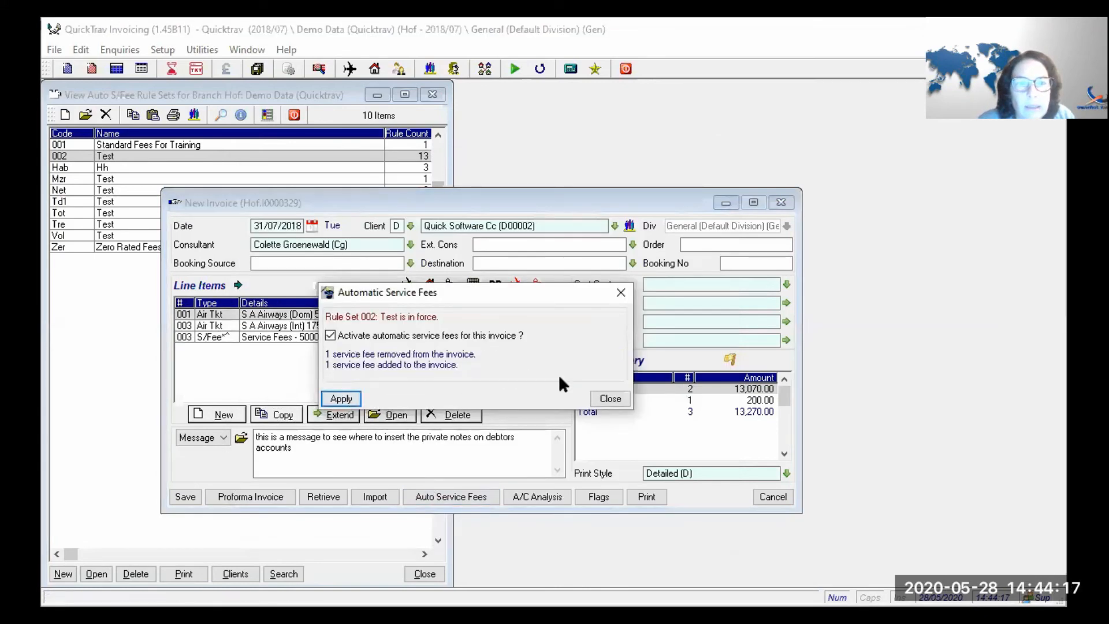
{"action": "left_click", "coordinate": [610, 399]}
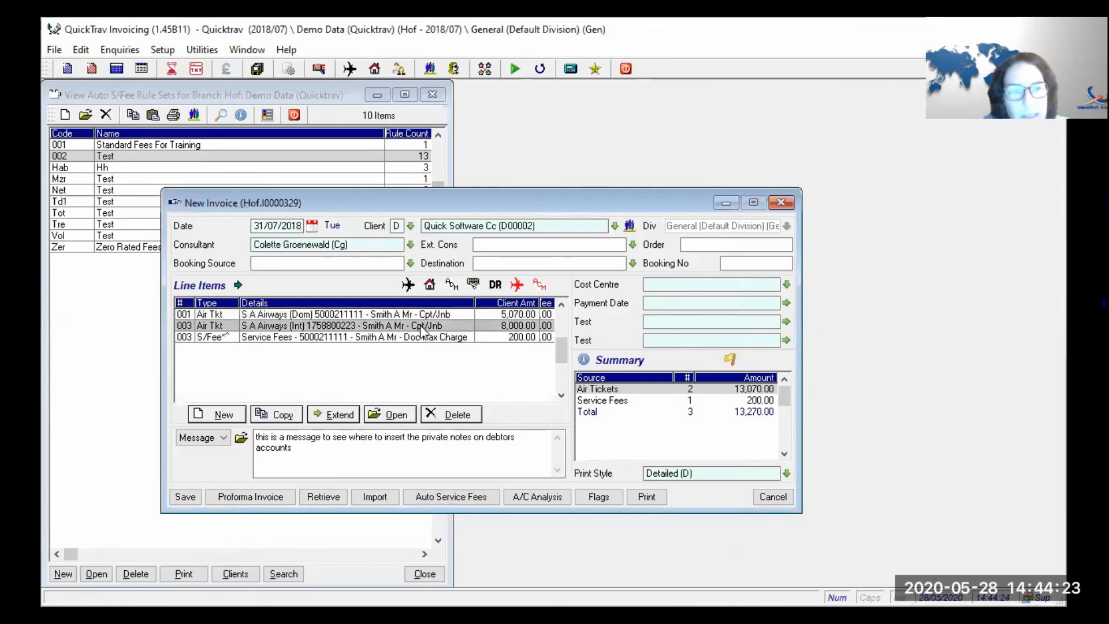
- Open the international fee rule in rule set 002
{"action": "left_click", "coordinate": [124, 316]}
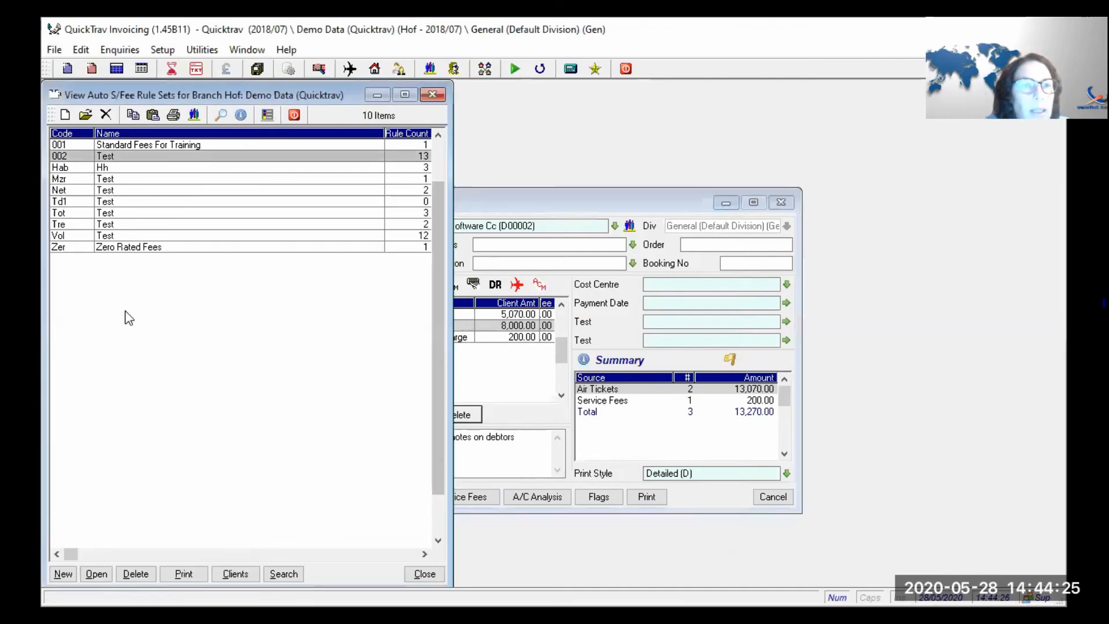
{"action": "double_click", "coordinate": [160, 158]}
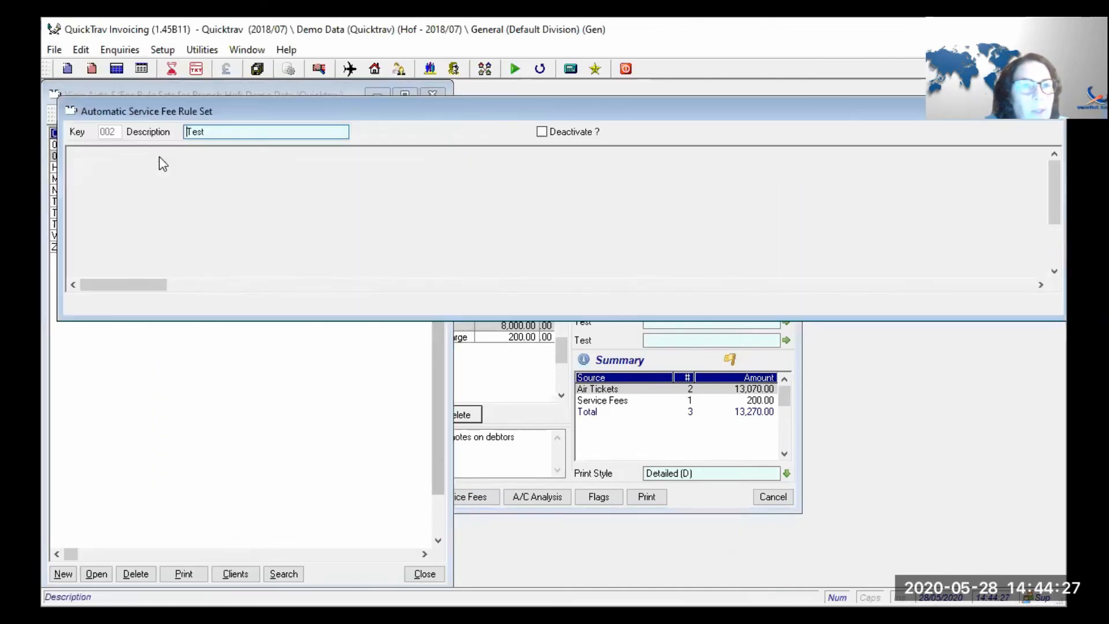
{"action": "left_click", "coordinate": [147, 176]}
{"action": "double_click", "coordinate": [147, 176]}
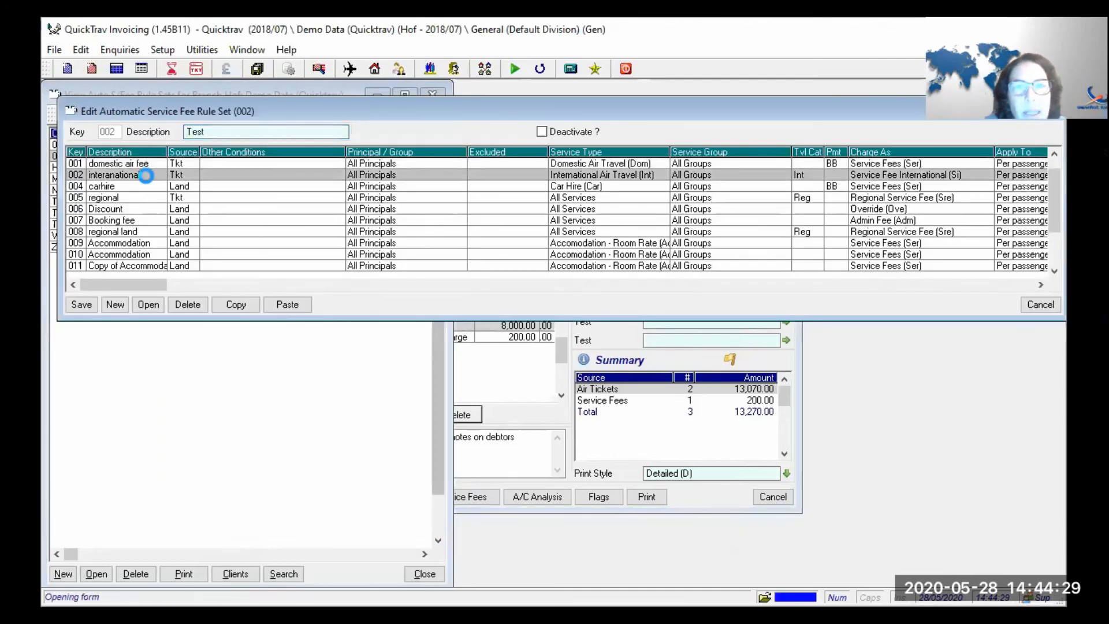
- Clear the International travel category, save the rule and rule set, and return to the invoice
{"action": "left_click_drag", "start_coordinate": [601, 300], "coordinate": [473, 300]}
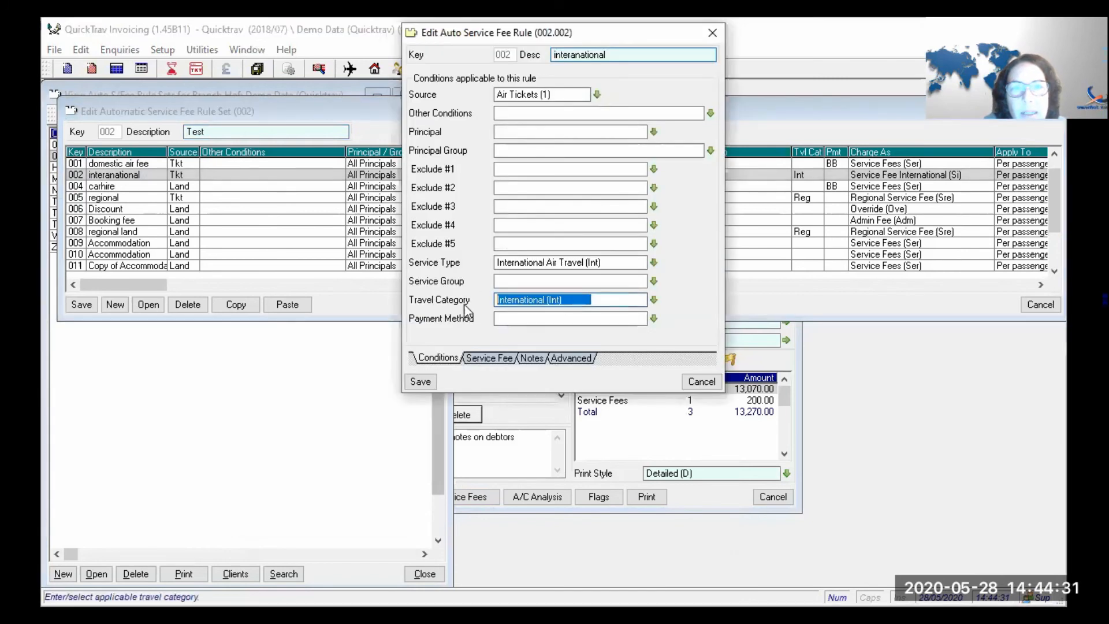
{"action": "key", "text": "Delete"}
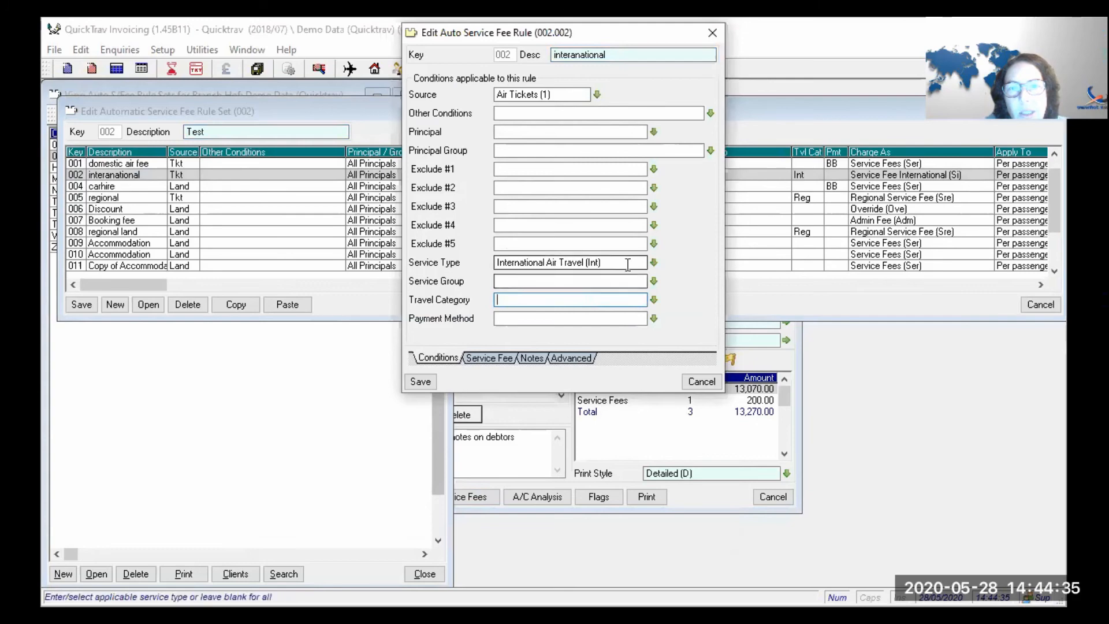
{"action": "left_click", "coordinate": [420, 381]}
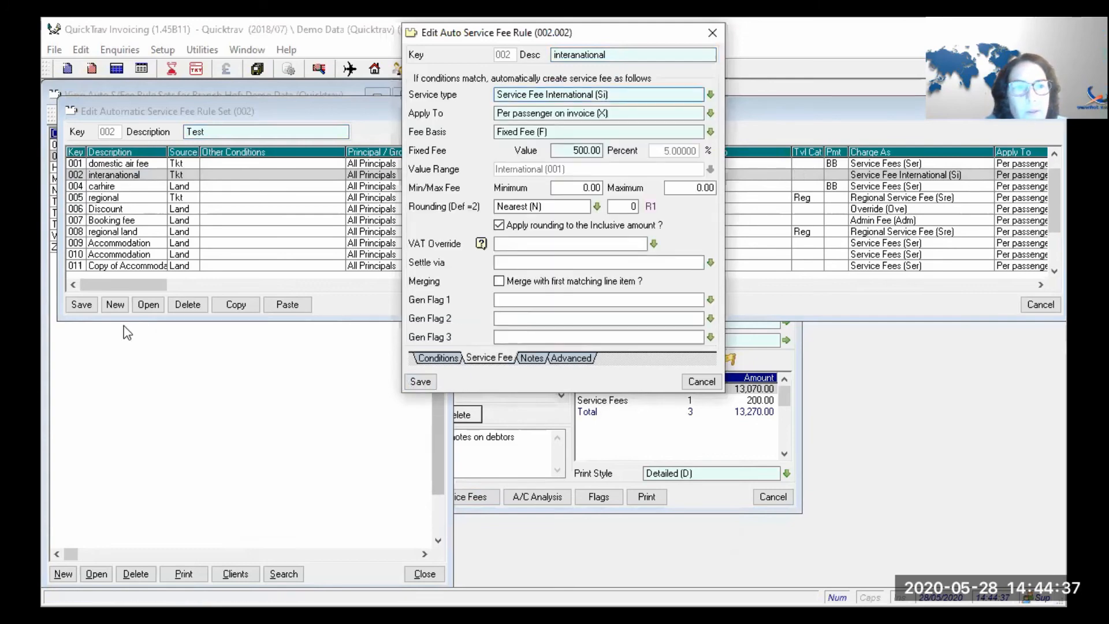
{"action": "left_click", "coordinate": [81, 304]}
{"action": "left_click", "coordinate": [520, 355]}
{"action": "left_click", "coordinate": [447, 495]}
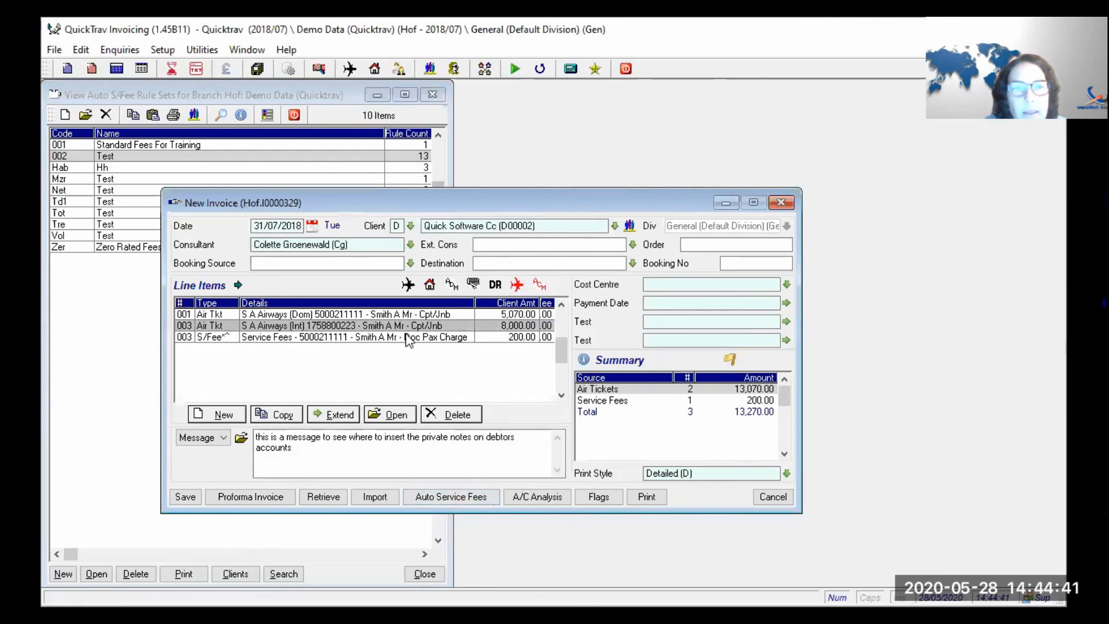
- Delete the 200.00 service fee line and reapply rule set 002's automatic fees
{"action": "left_click", "coordinate": [450, 414]}
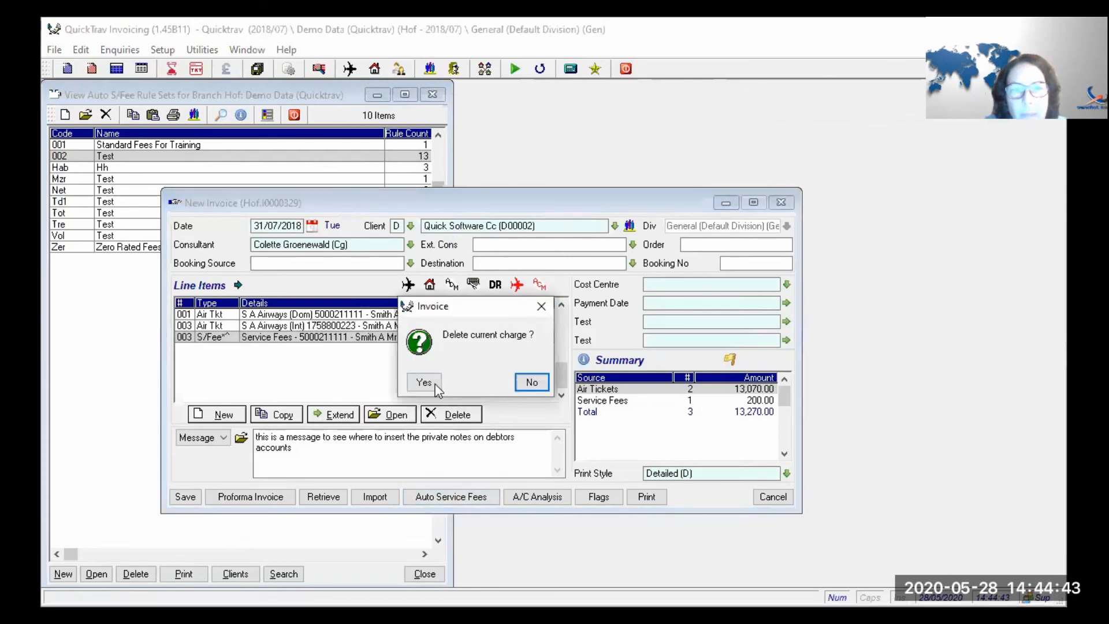
{"action": "left_click", "coordinate": [424, 383]}
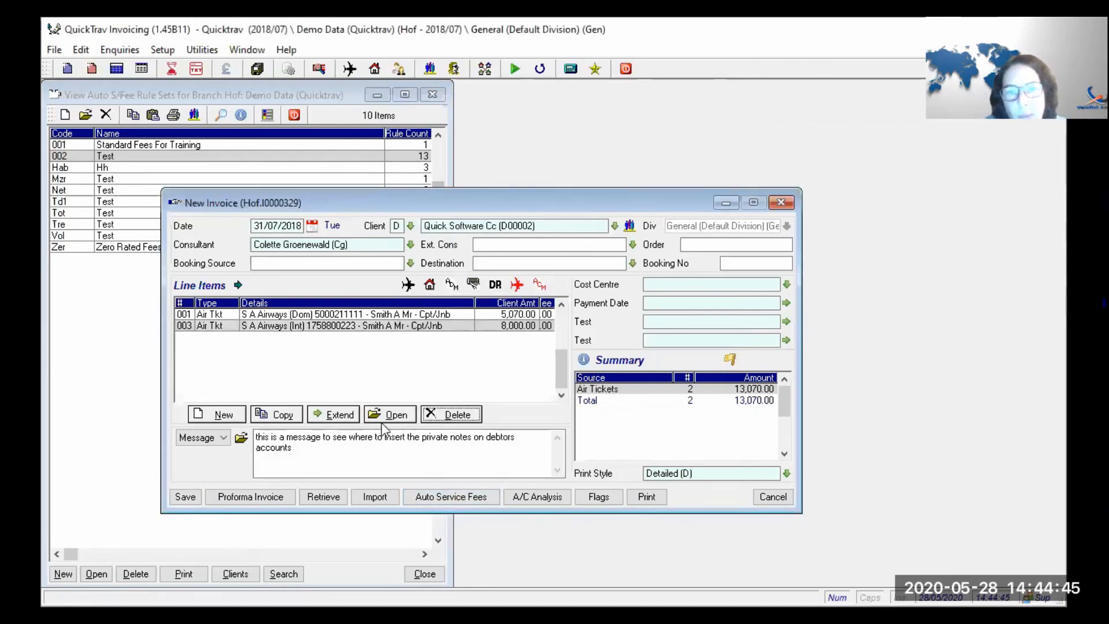
{"action": "left_click", "coordinate": [446, 498]}
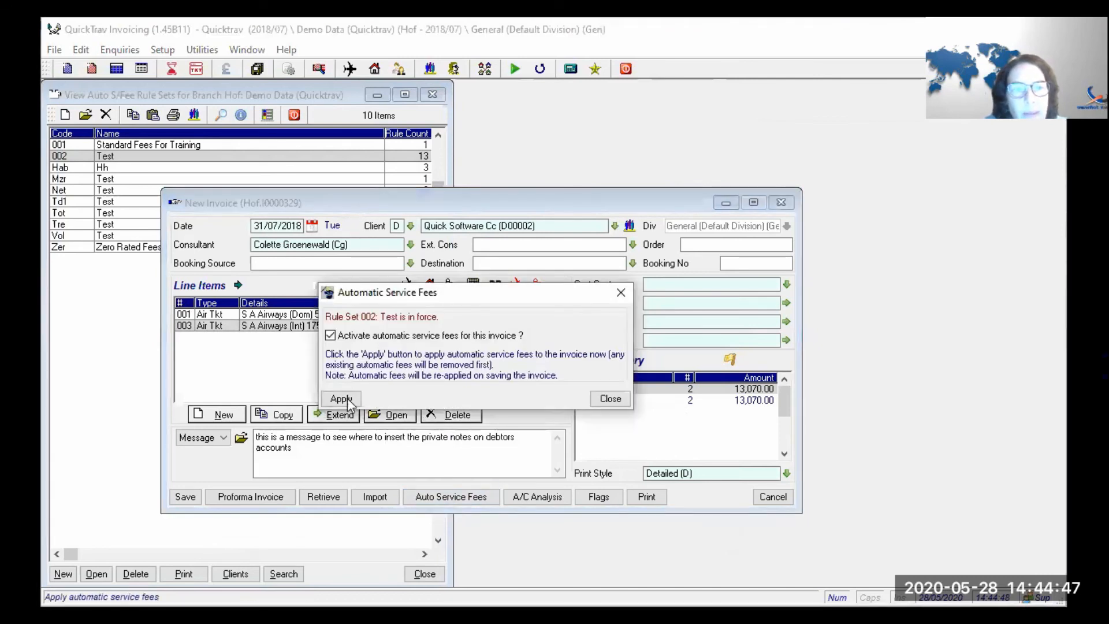
{"action": "left_click", "coordinate": [344, 400]}
{"action": "left_click", "coordinate": [608, 399]}
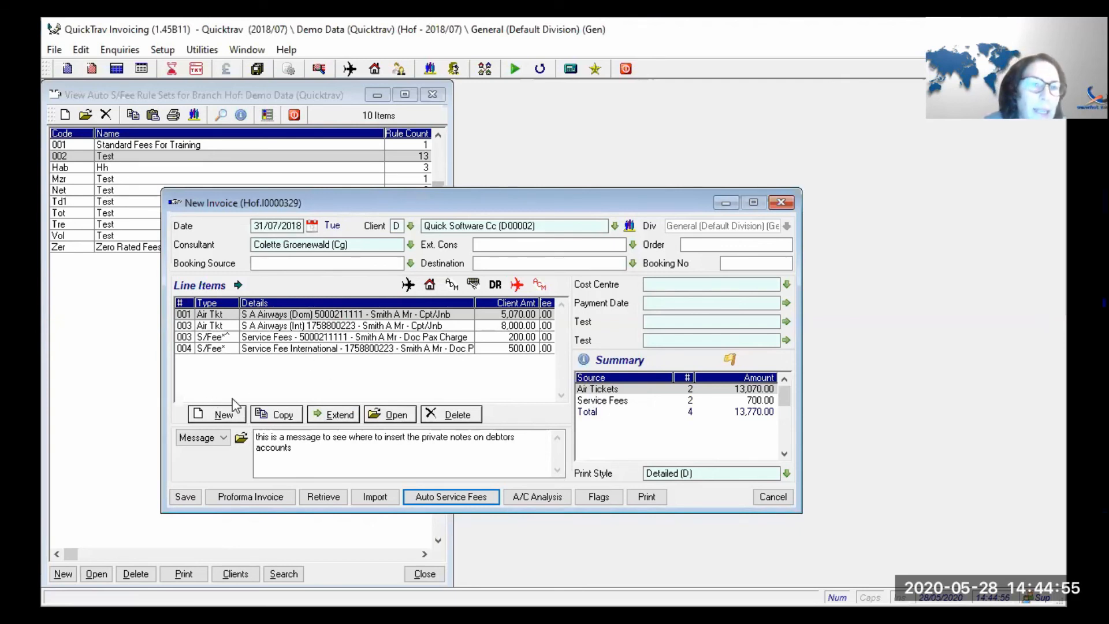
- Check the service fee and ticket lines, then start a new Land Arrangements line
{"action": "left_click", "coordinate": [264, 337]}
{"action": "left_click", "coordinate": [269, 350]}
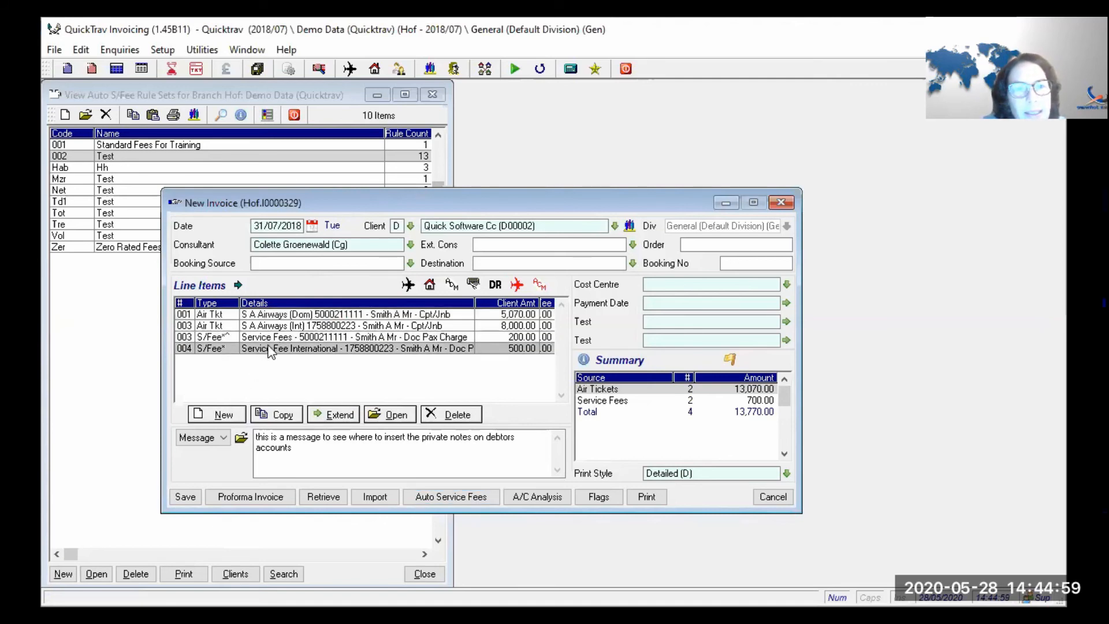
{"action": "left_click", "coordinate": [274, 326]}
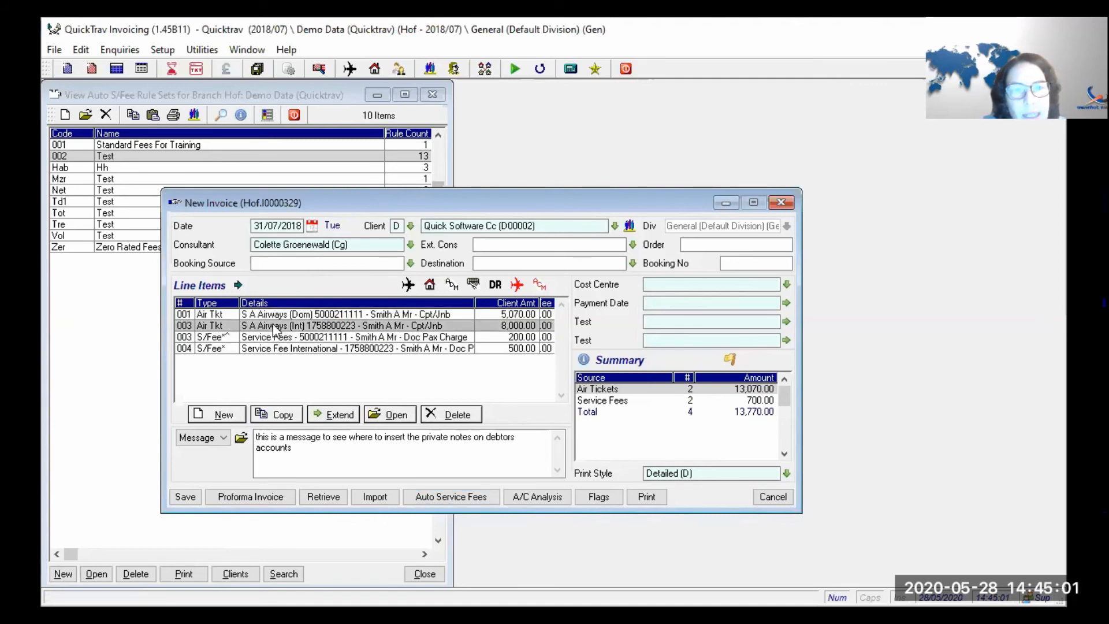
{"action": "left_click", "coordinate": [281, 347]}
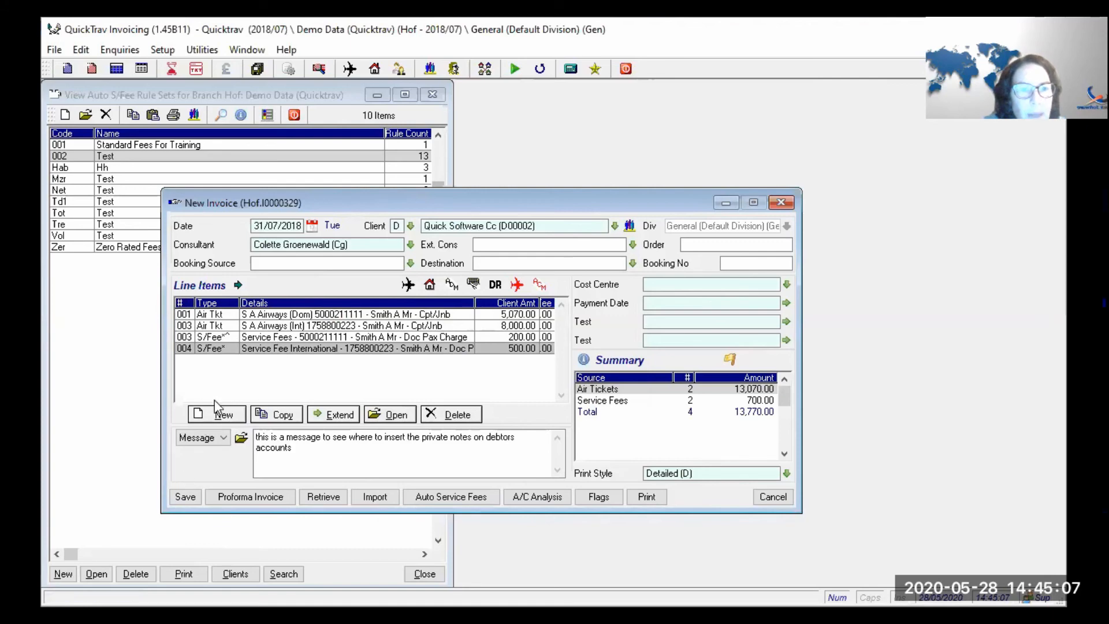
{"action": "left_click", "coordinate": [216, 420]}
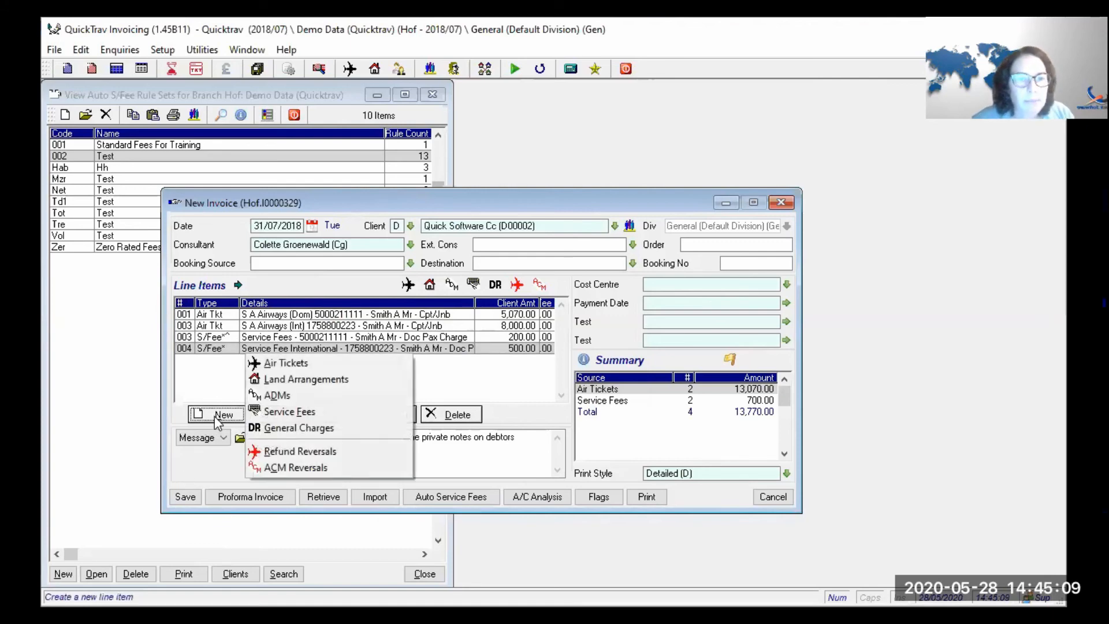
{"action": "left_click", "coordinate": [289, 380]}
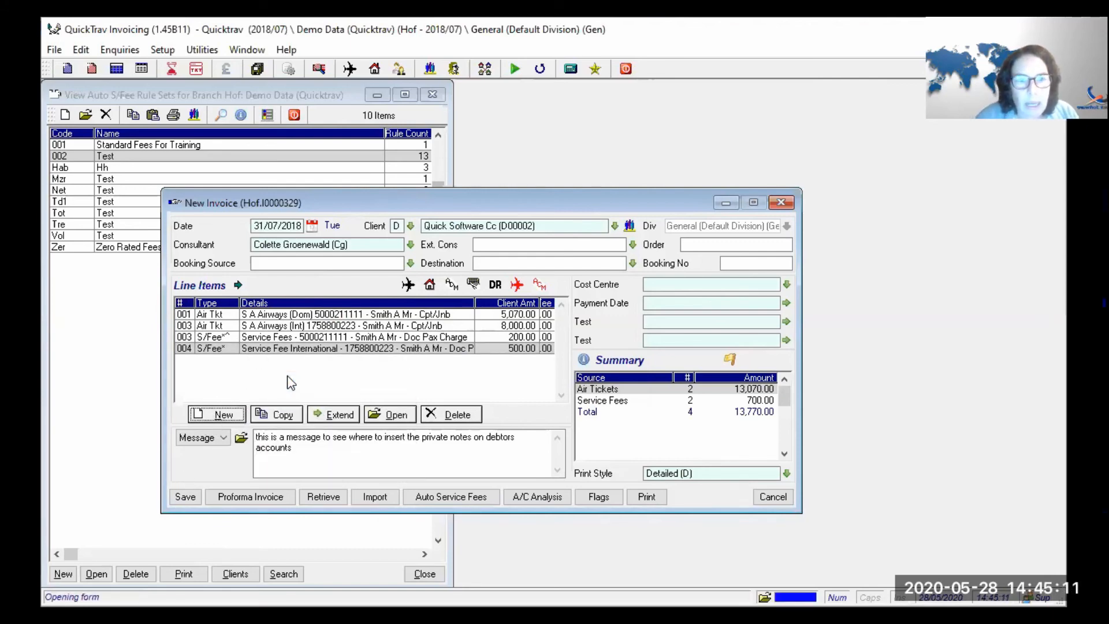
- Select Avis Car Hire as the land supplier after two wrong supplier matches
{"action": "type", "text": "avis"}
{"action": "key", "text": "Return"}
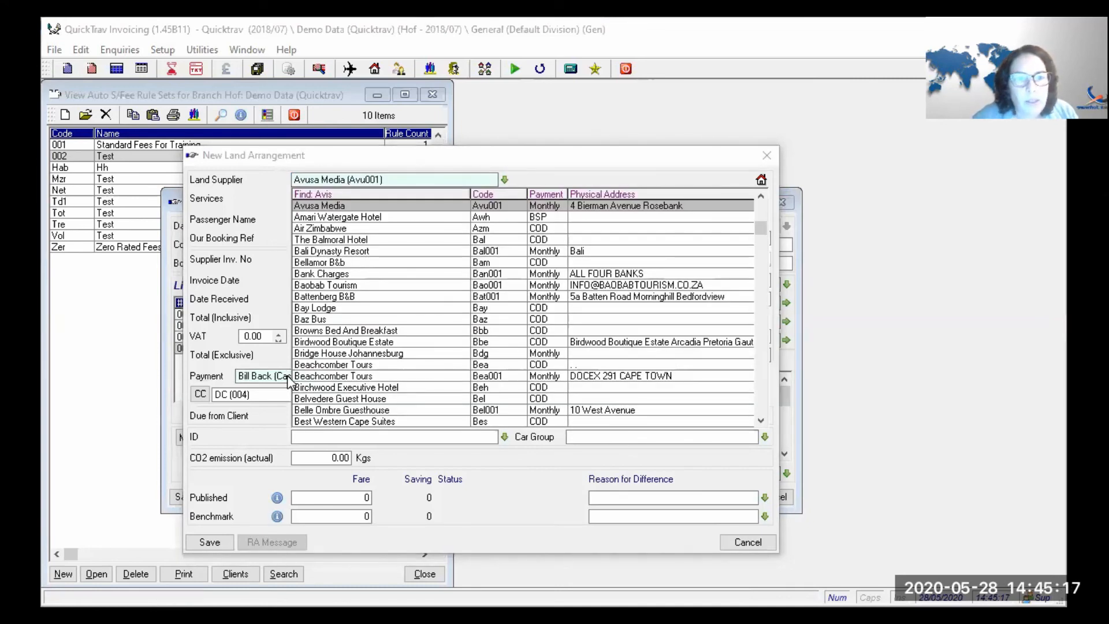
{"action": "key", "text": "Return"}
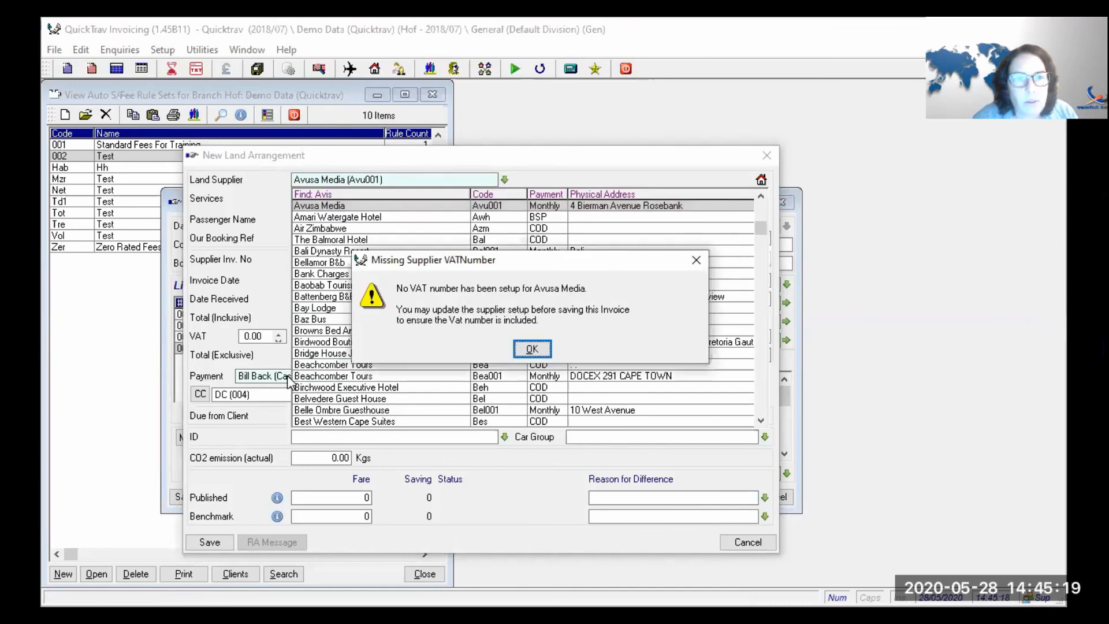
{"action": "key", "text": "Return"}
{"action": "type", "text": "bid"}
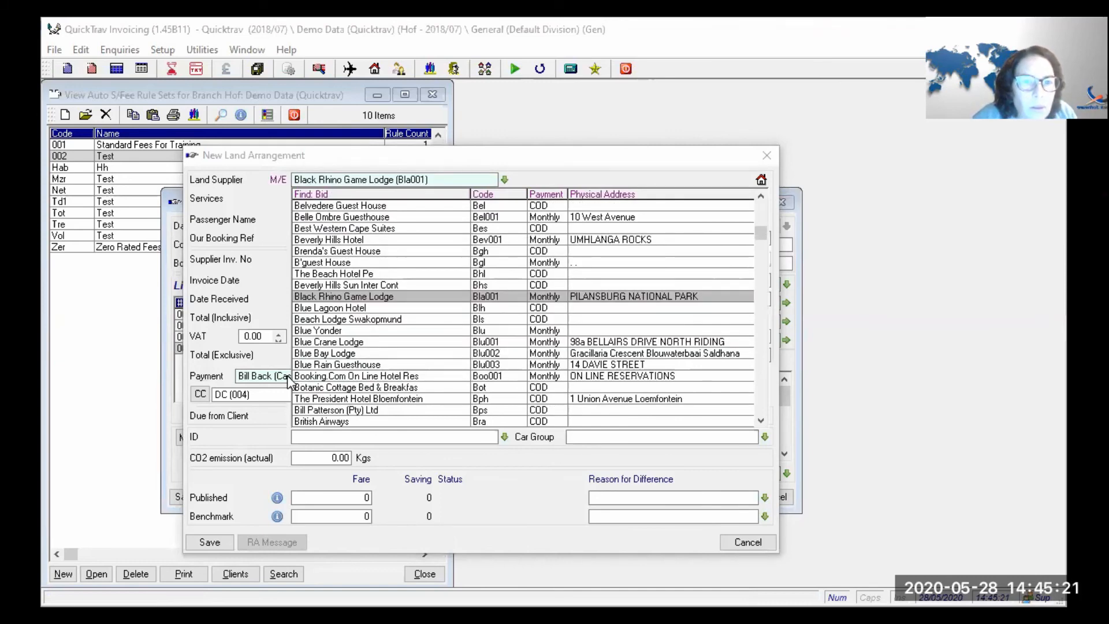
{"action": "key", "text": "Return"}
{"action": "key", "text": "Return"}
{"action": "type", "text": "?avis"}
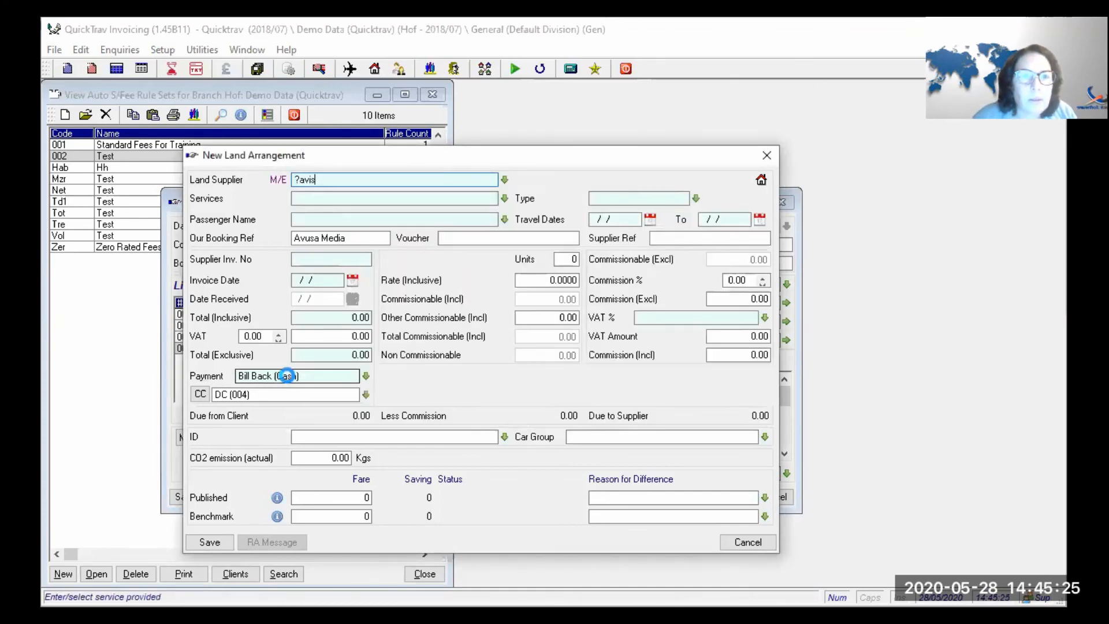
{"action": "key", "text": "Return"}
{"action": "key", "text": "Return"}
{"action": "key", "text": "Return"}
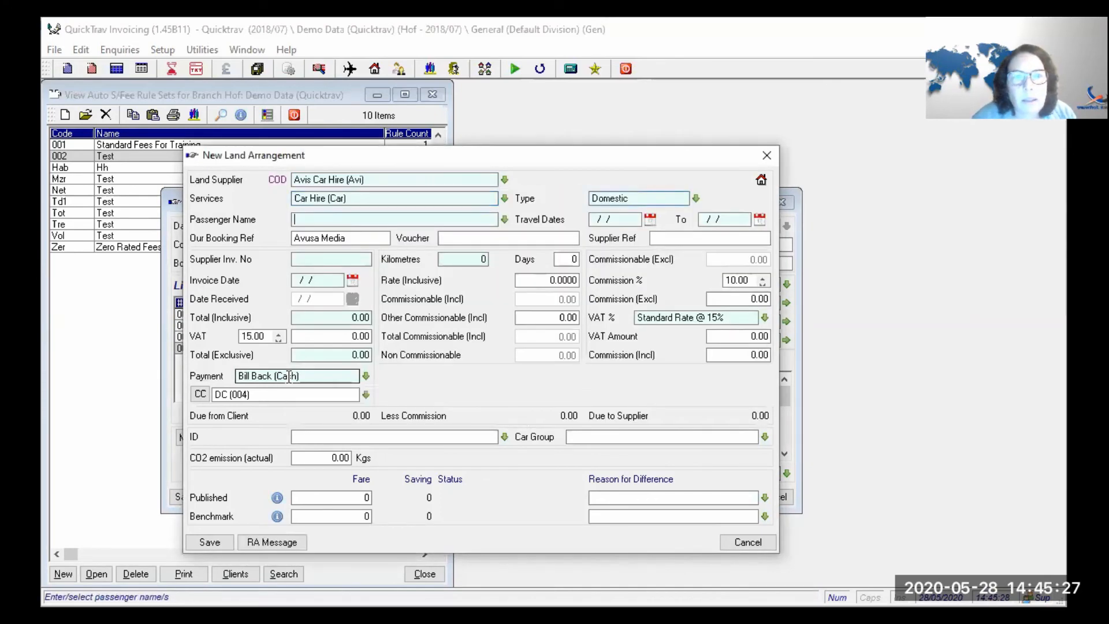
- Enter supplier invoice 3222 dated 31/05/2020 with a 1500 inclusive total, clearing the CC
{"action": "key", "text": "Return"}
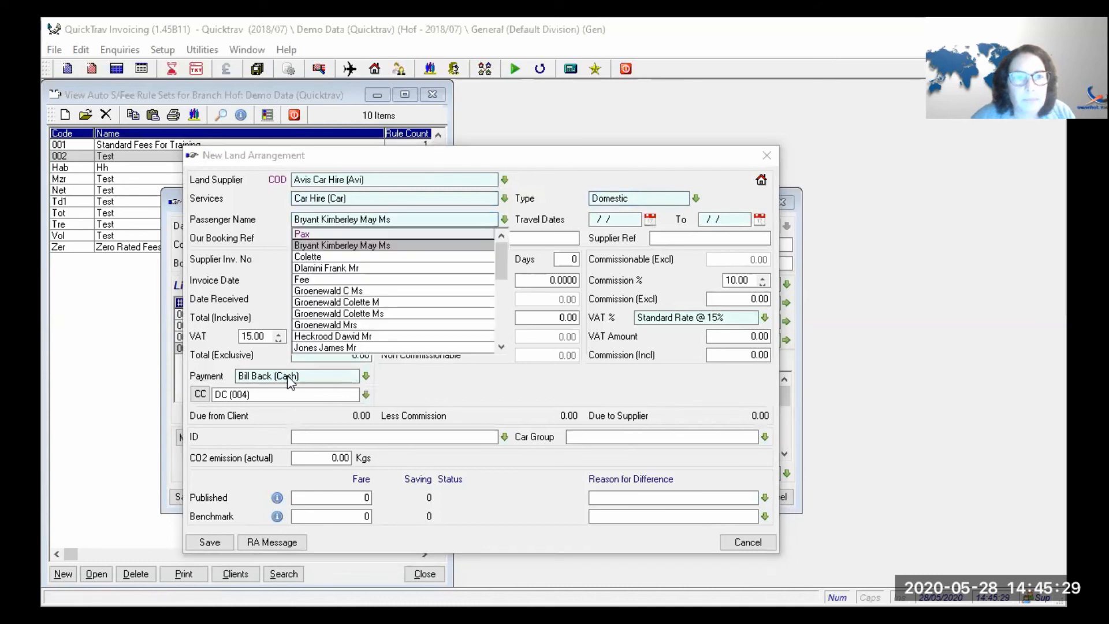
{"action": "key", "text": "Return"}
{"action": "key", "text": "Return"}
{"action": "key", "text": "Return"}
{"action": "key", "text": "Return"}
{"action": "key", "text": "Return"}
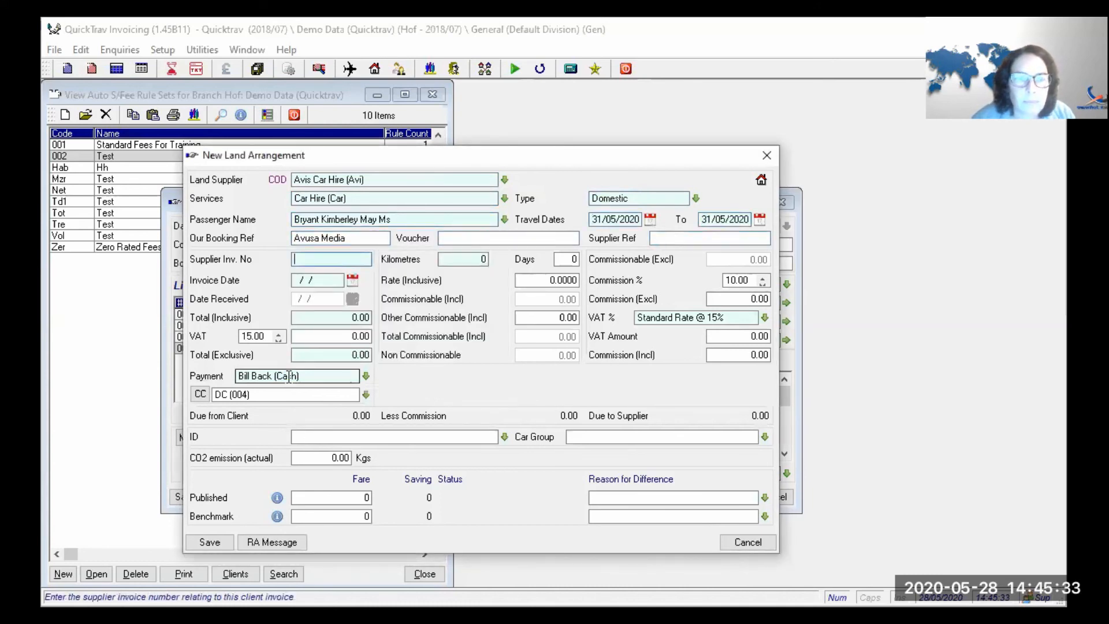
{"action": "type", "text": "3222"}
{"action": "key", "text": "Return"}
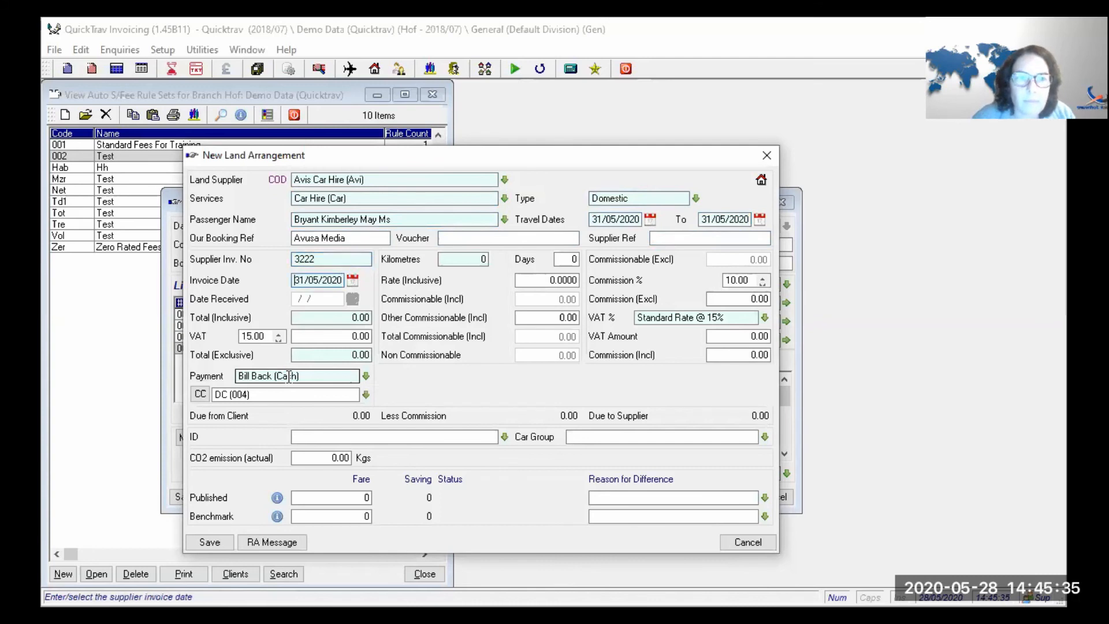
{"action": "key", "text": "Return"}
{"action": "key", "text": "Return"}
{"action": "type", "text": "1500"}
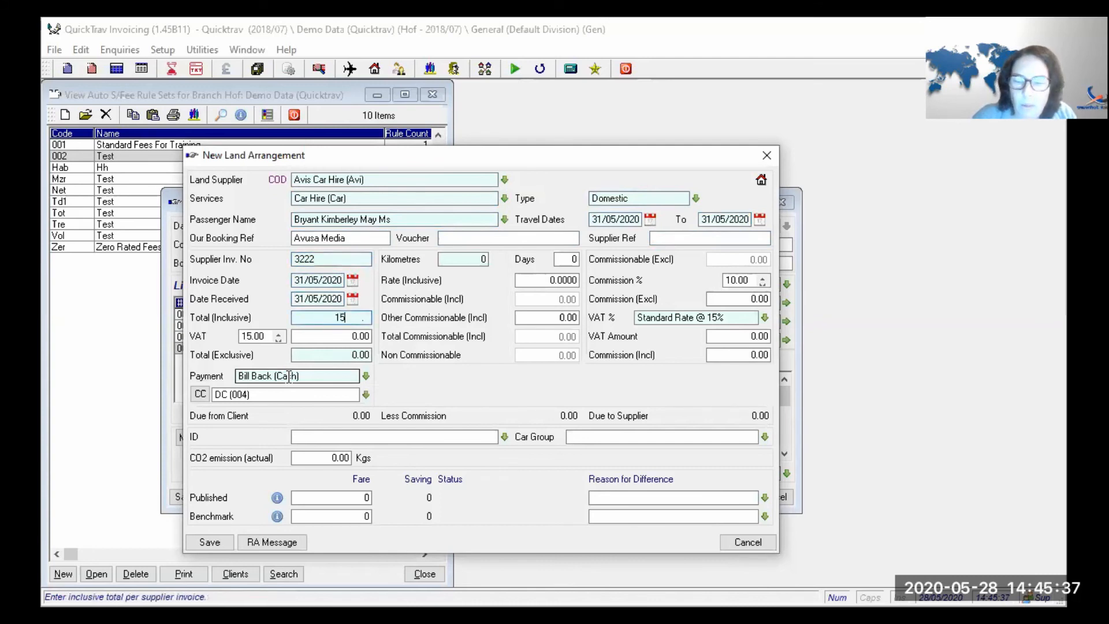
{"action": "key", "text": "Return"}
{"action": "key", "text": "Return"}
{"action": "key", "text": "Return"}
{"action": "key", "text": "Return"}
{"action": "key", "text": "Return"}
{"action": "key", "text": "Delete"}
{"action": "key", "text": "Return"}
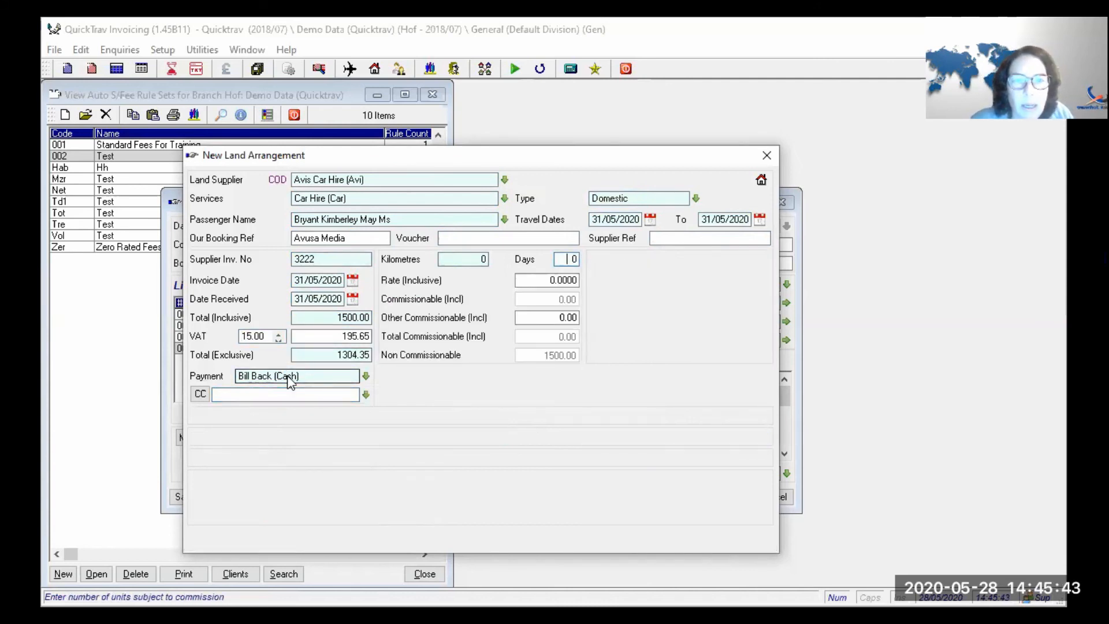
- Try 2 car hire days, reset them to 0, and cancel the car-hire arrangement
{"action": "left_click", "coordinate": [289, 381]}
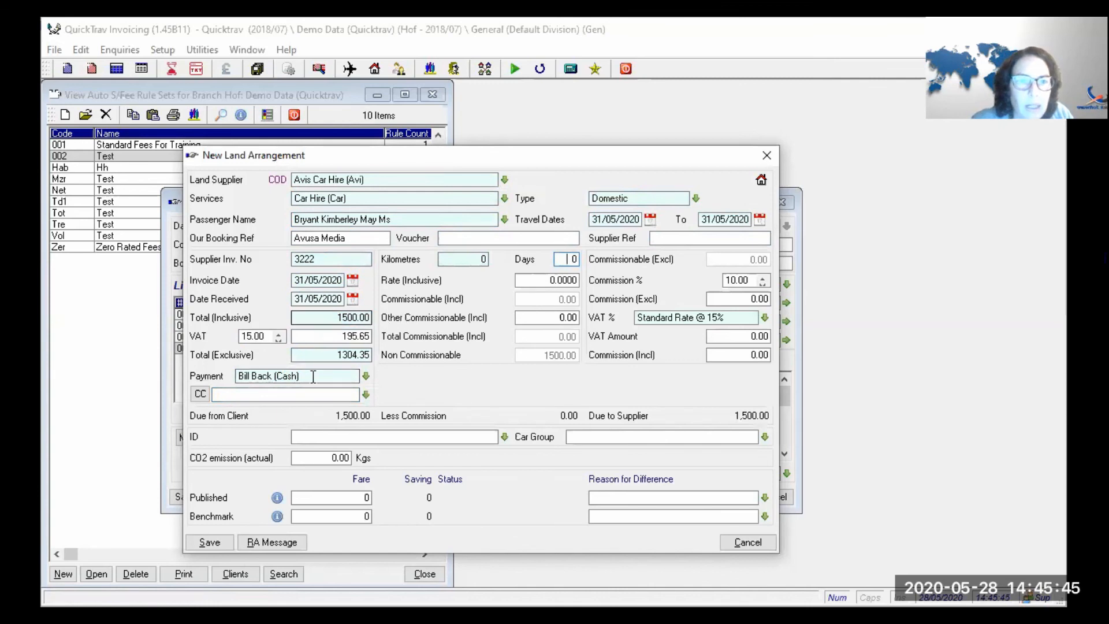
{"action": "type", "text": "2"}
{"action": "key", "text": "Tab"}
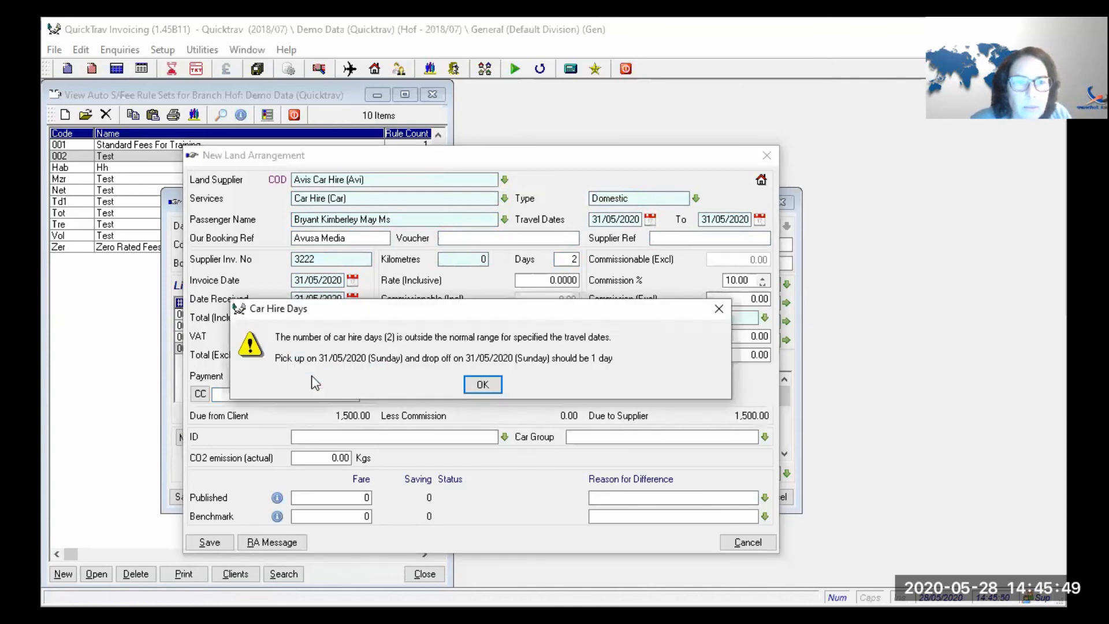
{"action": "key", "text": "Return"}
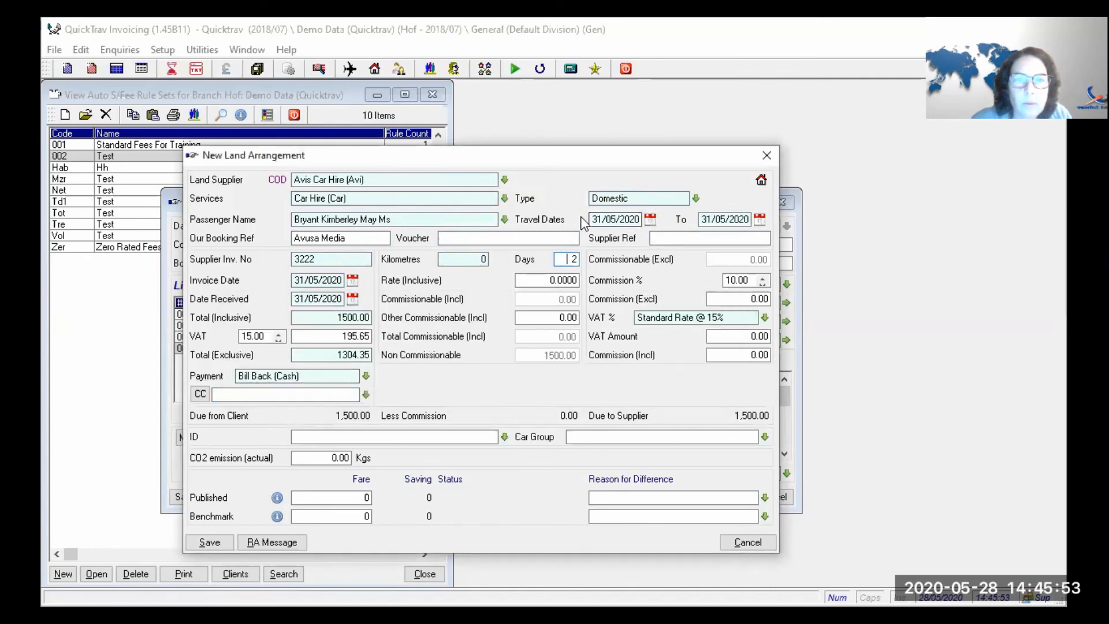
{"action": "left_click", "coordinate": [594, 223]}
{"action": "key", "text": "Return"}
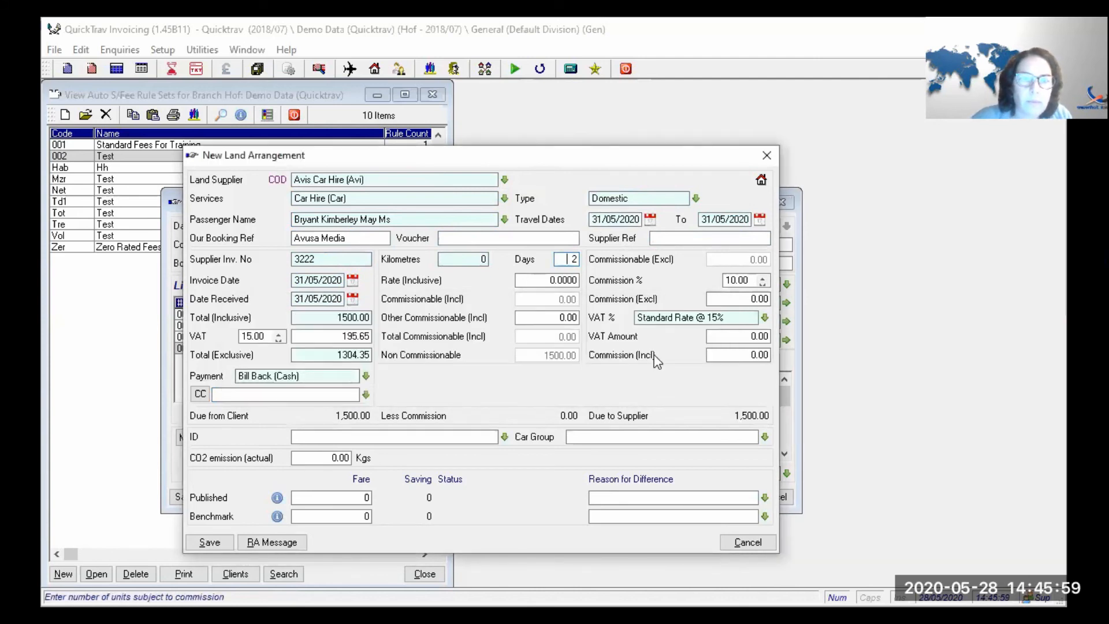
{"action": "key", "text": "BackSpace"}
{"action": "type", "text": "0"}
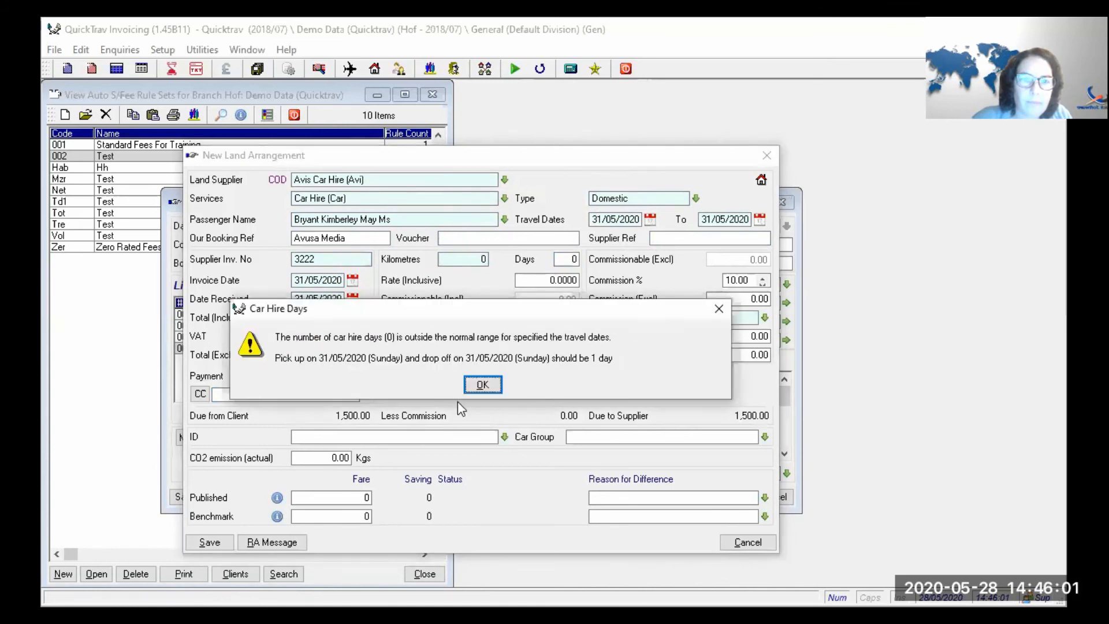
{"action": "left_click", "coordinate": [481, 385]}
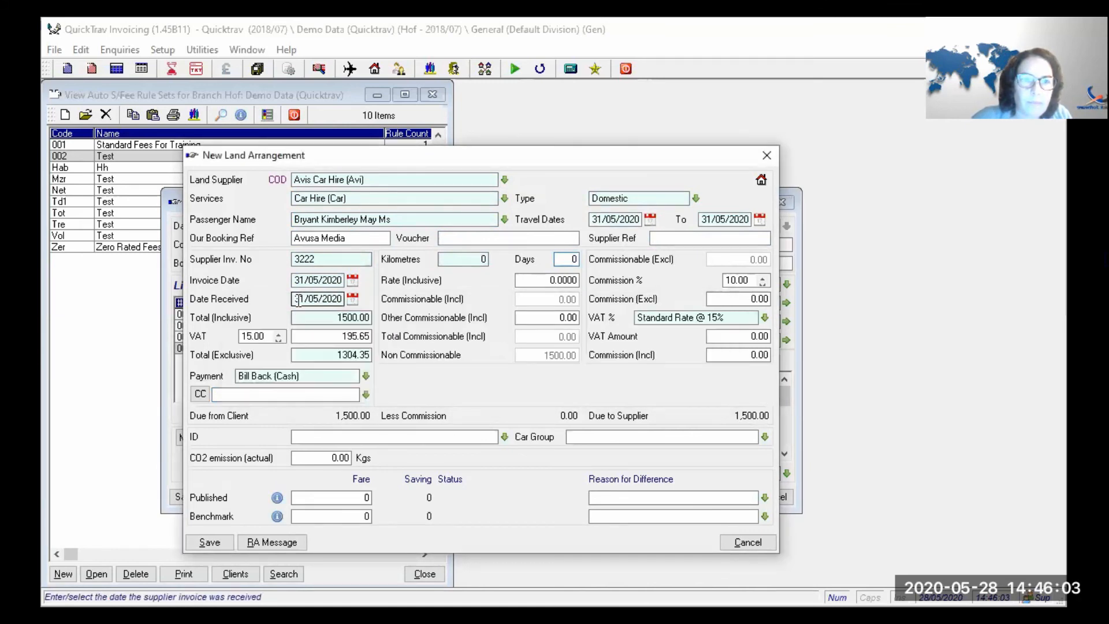
{"action": "left_click", "coordinate": [332, 328]}
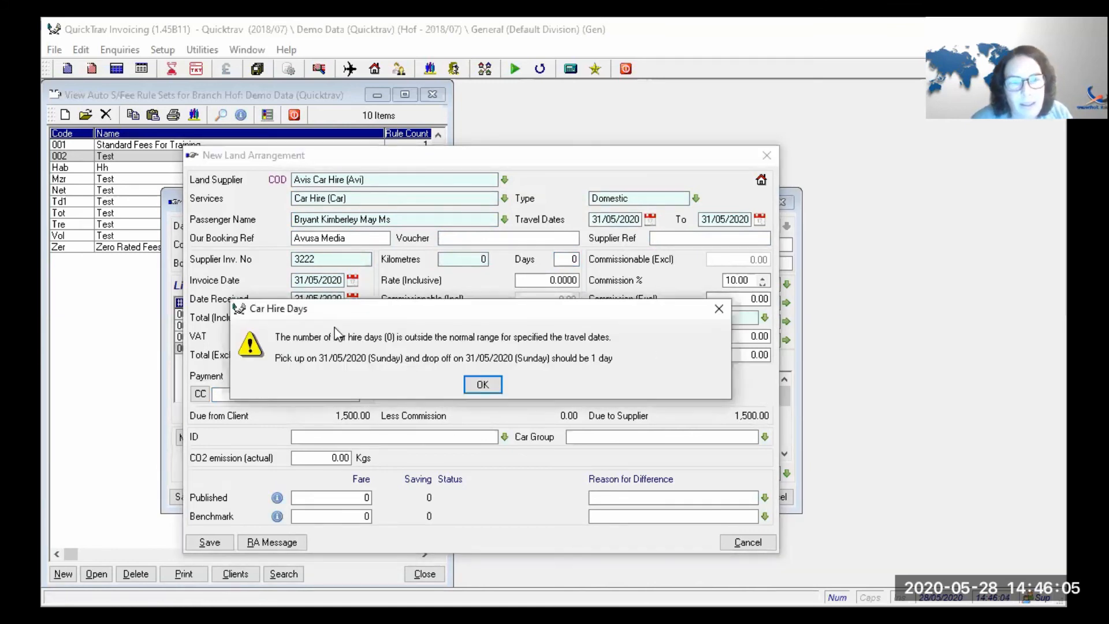
{"action": "key", "text": "Return"}
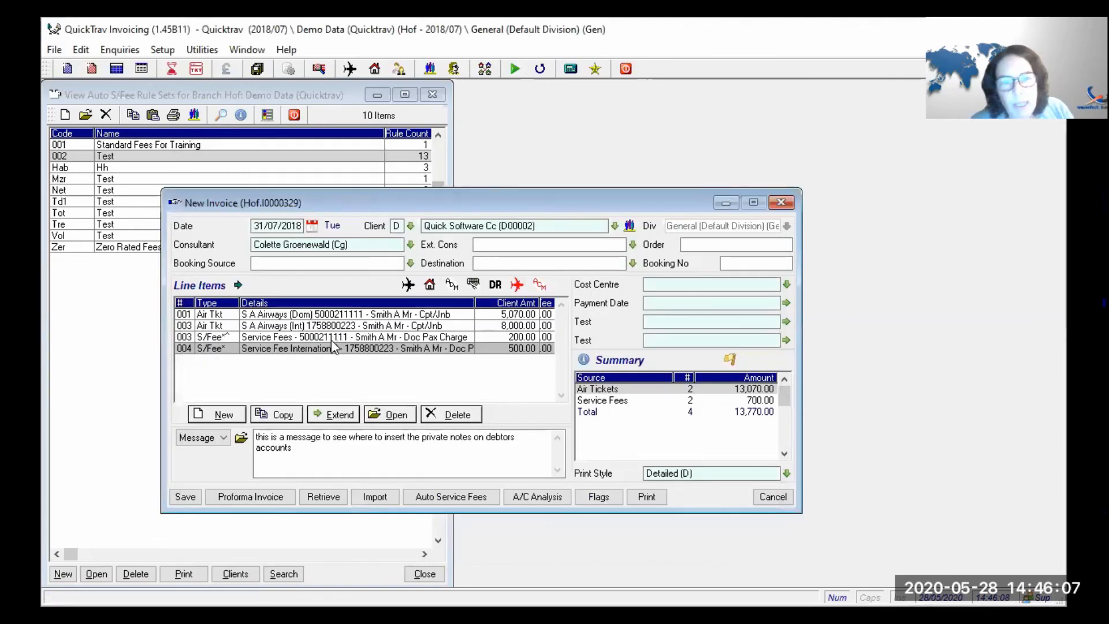
- Discard the unsaved new invoice and briefly view the invoice register
{"action": "key", "text": "Escape"}
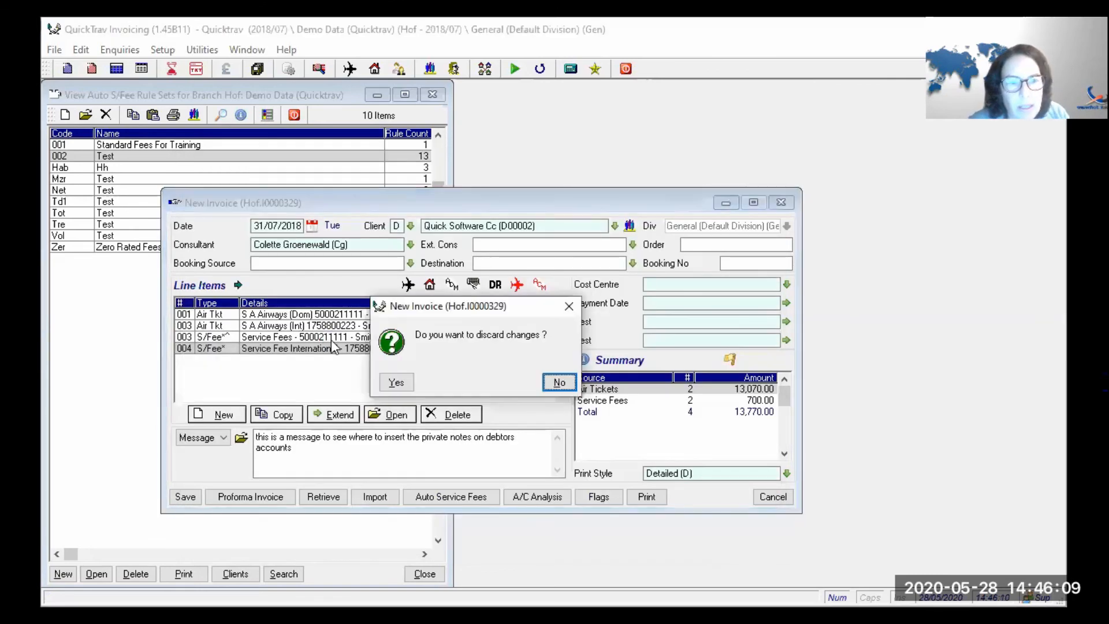
{"action": "key", "text": "y"}
{"action": "left_click", "coordinate": [116, 69]}
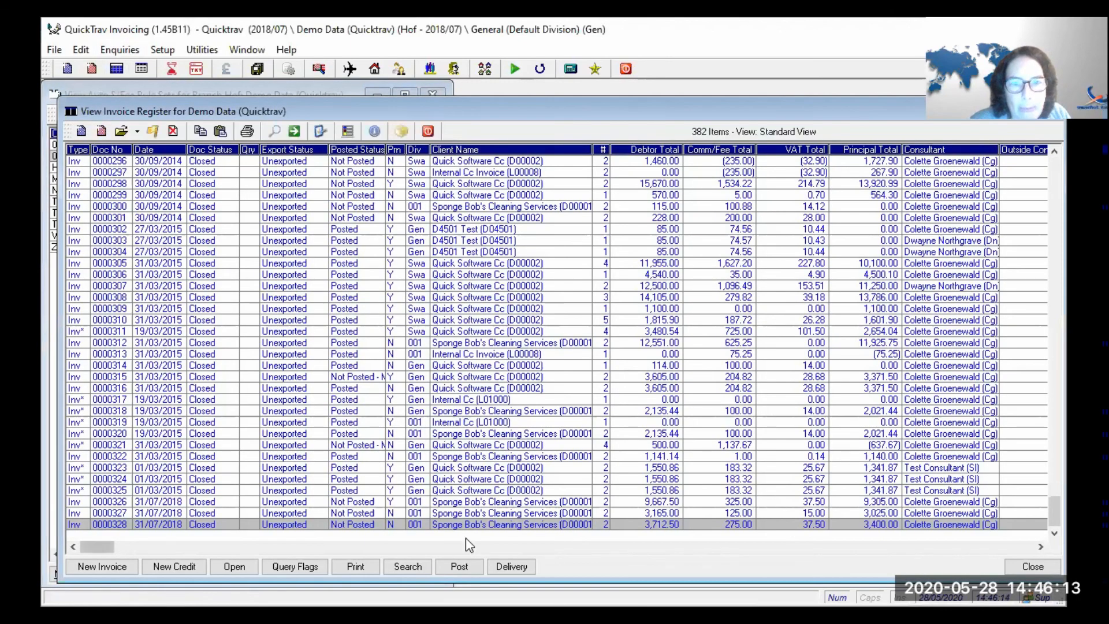
{"action": "key", "text": "Escape"}
- Browse earlier Detailed Transactions, then reopen the invoice register and pick invoice 0000300
{"action": "left_click", "coordinate": [141, 69]}
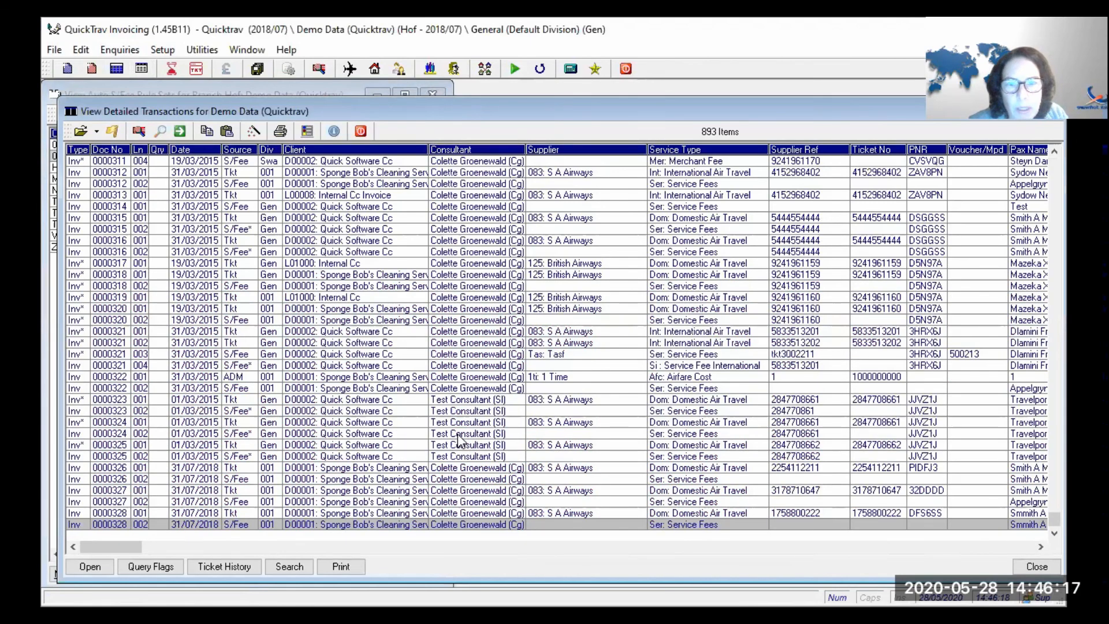
{"action": "key", "text": "Up"}
{"action": "key", "text": "Up"}
{"action": "key", "text": "Up"}
{"action": "key", "text": "Up"}
{"action": "key", "text": "Page_Up"}
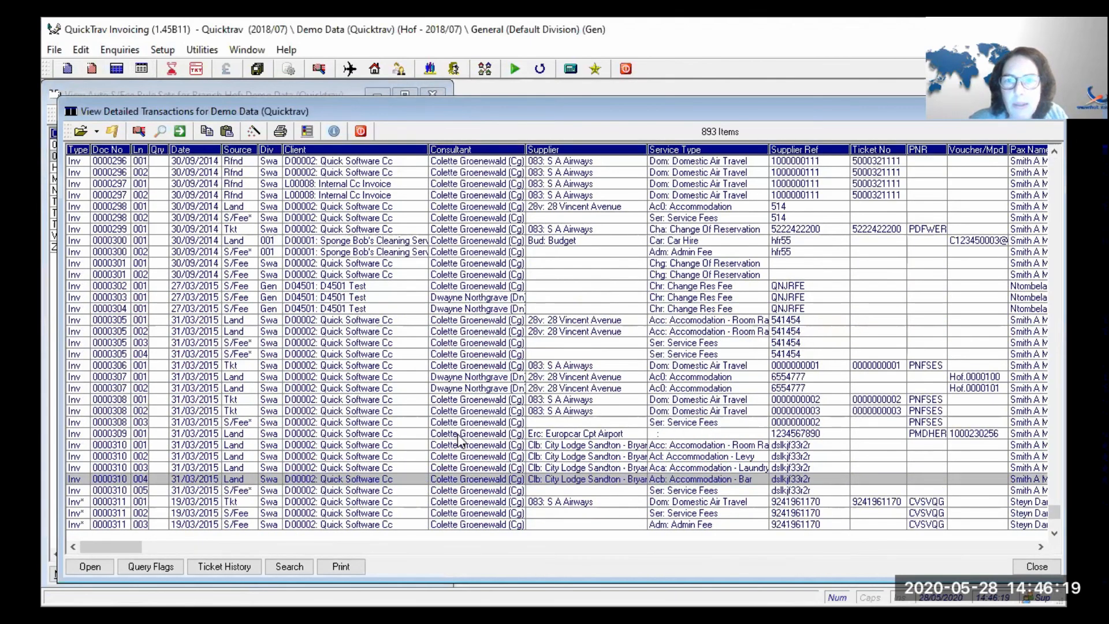
{"action": "key", "text": "Up"}
{"action": "key", "text": "Up"}
{"action": "key", "text": "Up"}
{"action": "key", "text": "Up"}
{"action": "key", "text": "Up"}
{"action": "key", "text": "Up"}
{"action": "key", "text": "Up"}
{"action": "key", "text": "Up"}
{"action": "key", "text": "Up"}
{"action": "key", "text": "Up"}
{"action": "key", "text": "Up"}
{"action": "key", "text": "Up"}
{"action": "key", "text": "Up"}
{"action": "key", "text": "Up"}
{"action": "key", "text": "Up"}
{"action": "key", "text": "Up"}
{"action": "key", "text": "Up"}
{"action": "key", "text": "Up"}
{"action": "key", "text": "Up"}
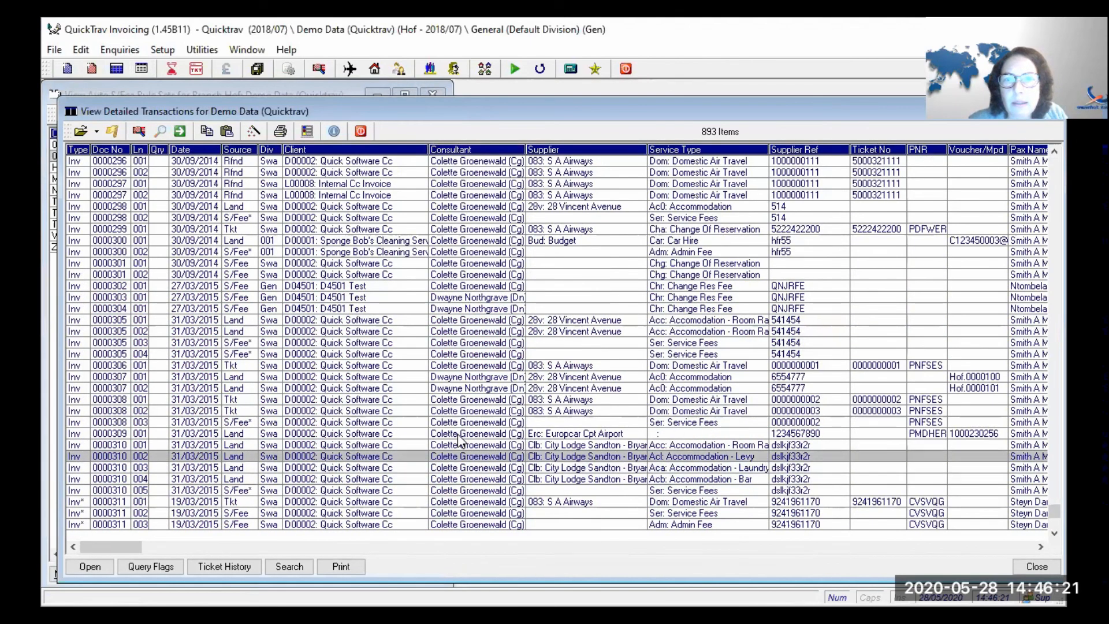
{"action": "key", "text": "Up"}
{"action": "key", "text": "Up"}
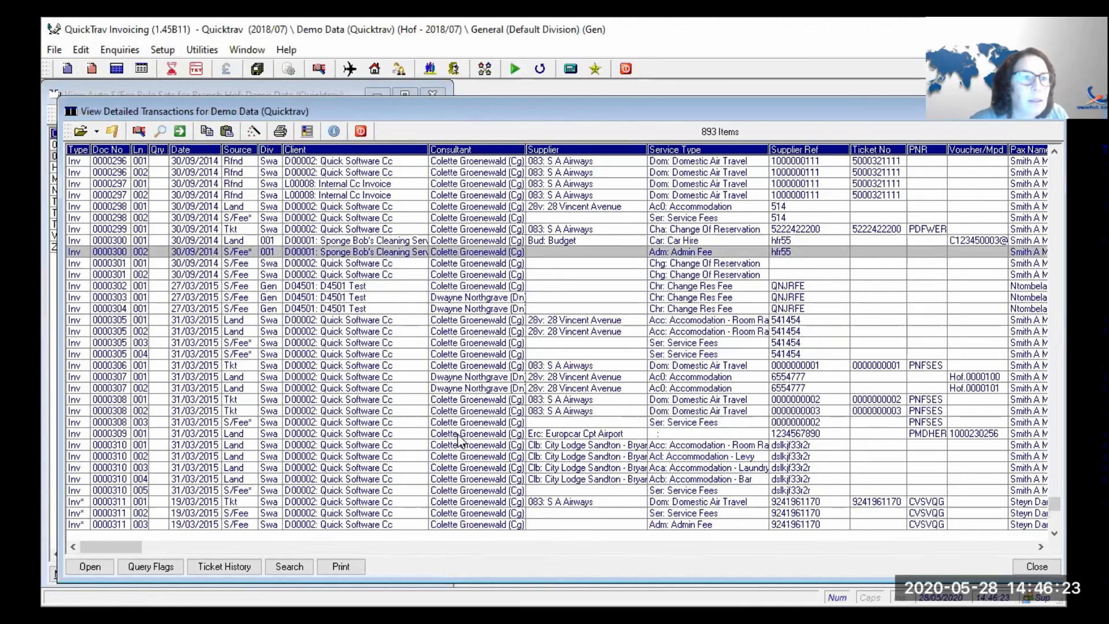
{"action": "key", "text": "Escape"}
{"action": "left_click", "coordinate": [113, 70]}
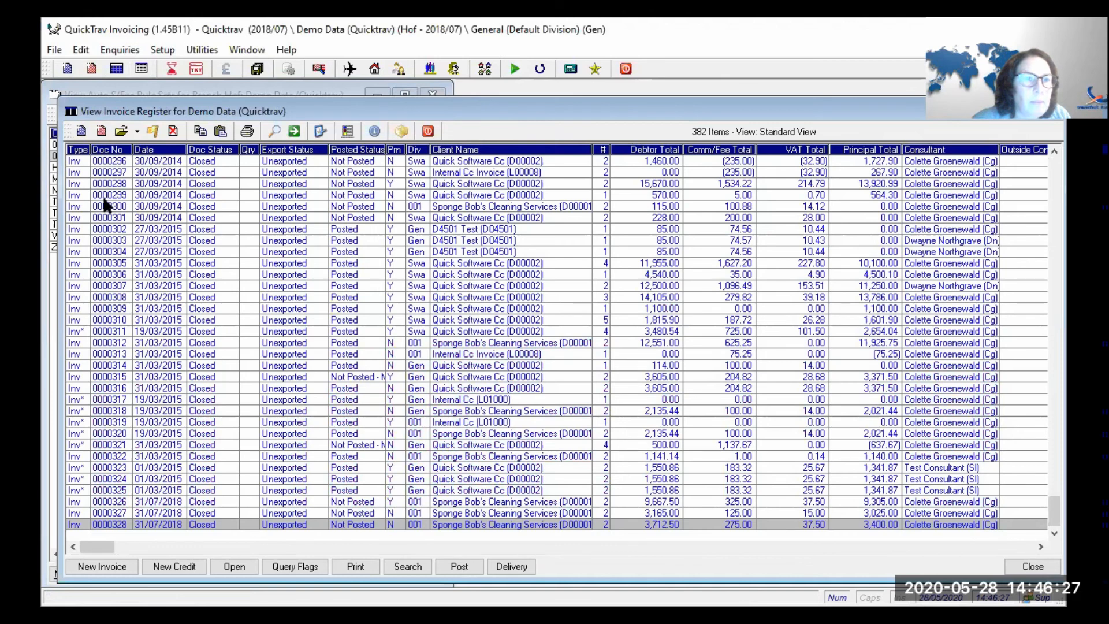
{"action": "left_click", "coordinate": [109, 206]}
- Copy invoice 0000300 to a new invoice, keeping its service fees
{"action": "left_click", "coordinate": [218, 131]}
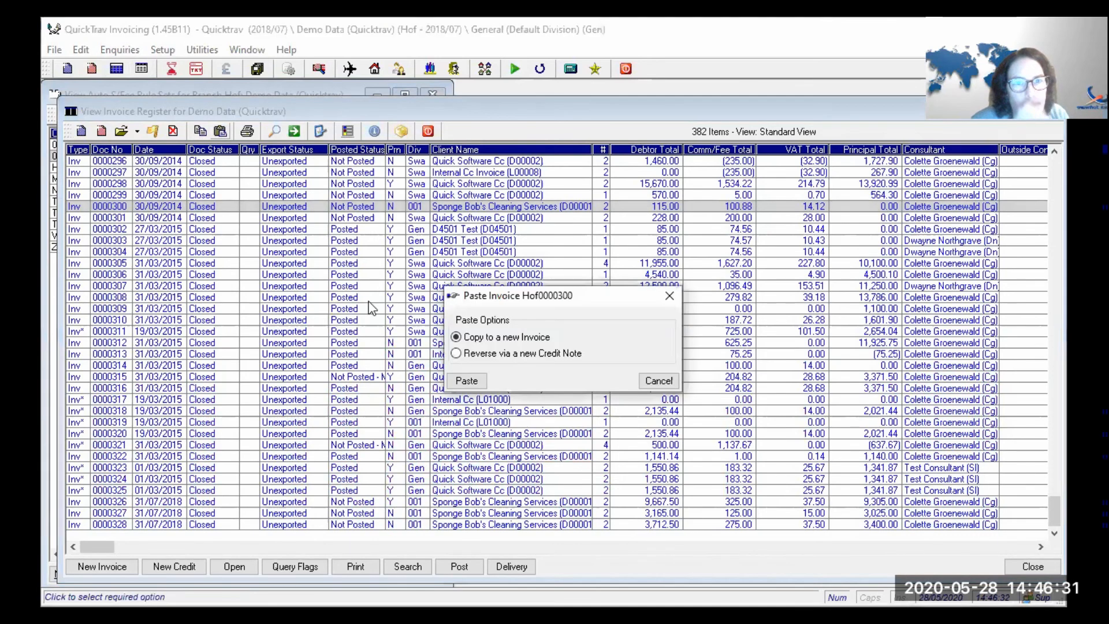
{"action": "left_click", "coordinate": [466, 381]}
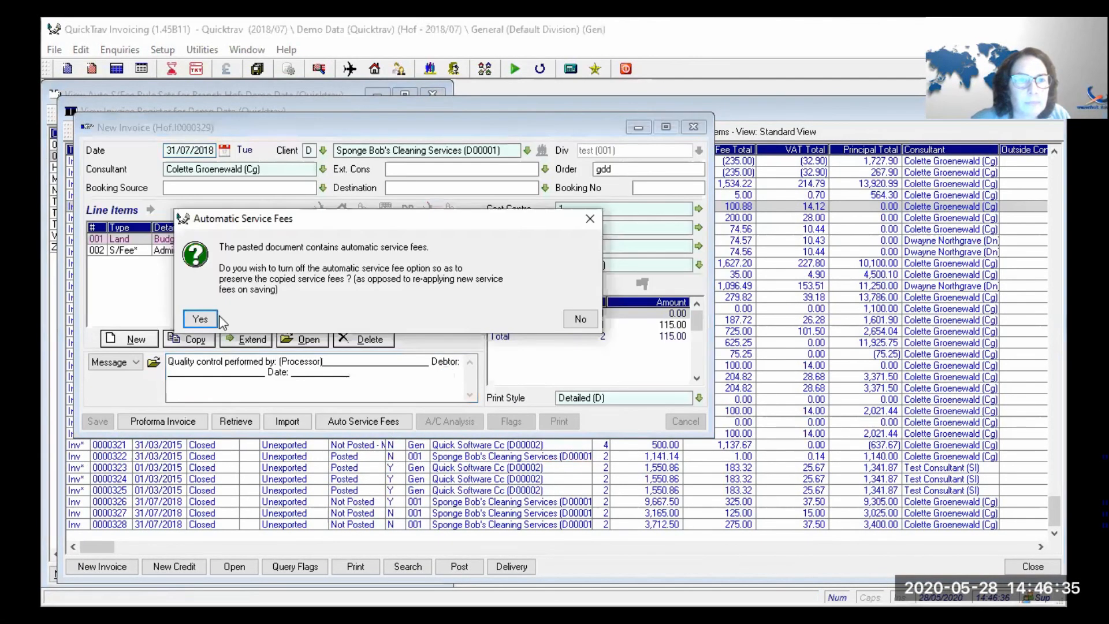
{"action": "left_click", "coordinate": [199, 317]}
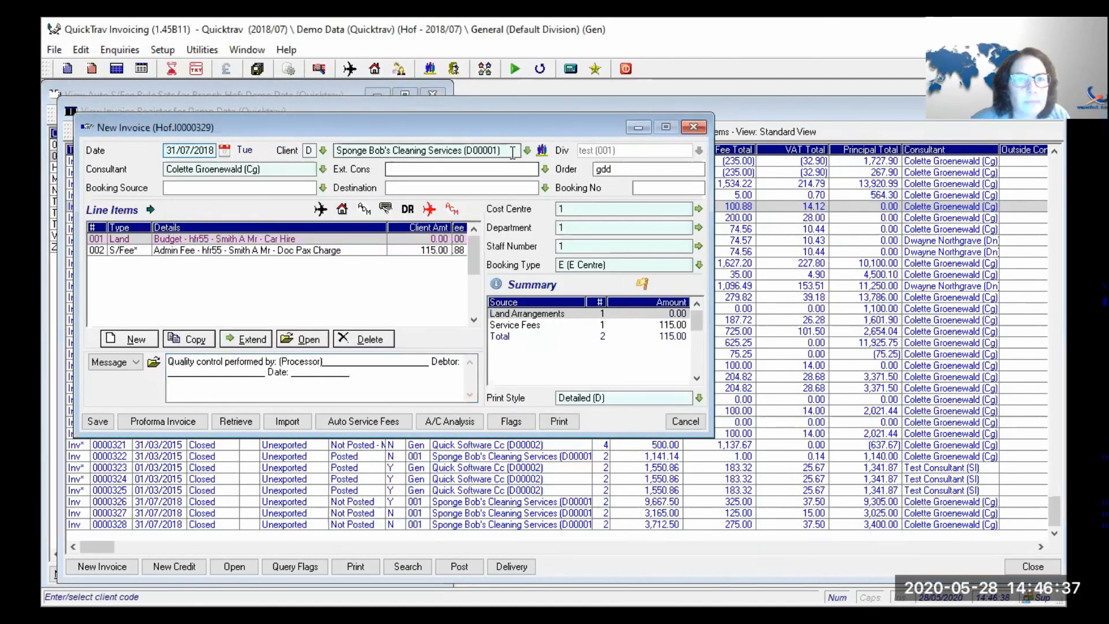
- Change the invoice client to Quick Software Cc (D00002)
{"action": "left_click_drag", "start_coordinate": [501, 150], "coordinate": [188, 137]}
{"action": "type", "text": "q"}
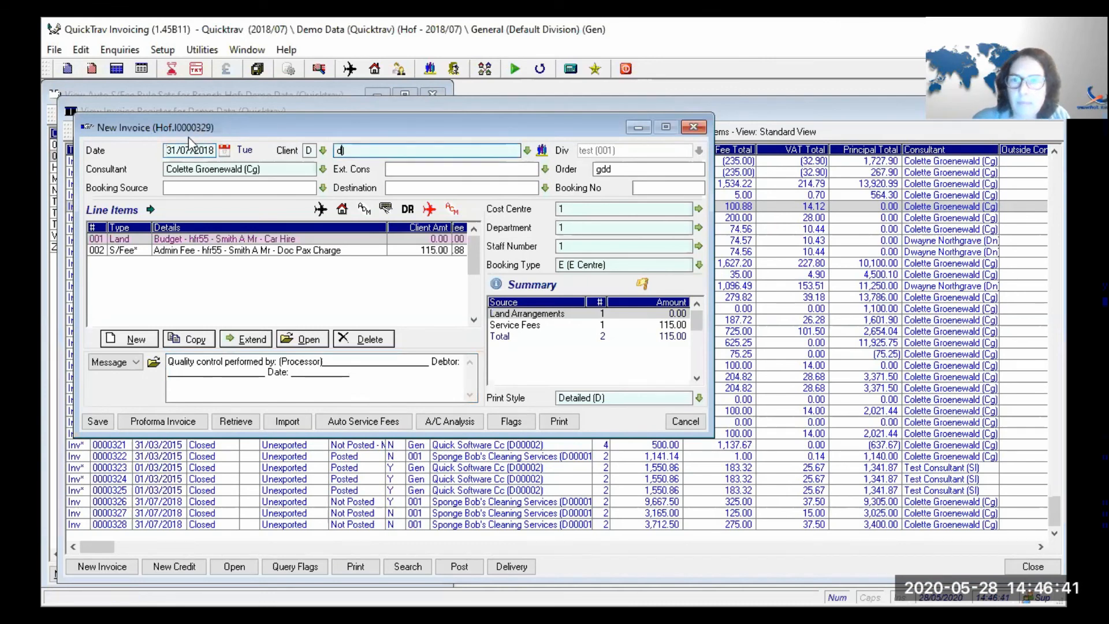
{"action": "key", "text": "Tab"}
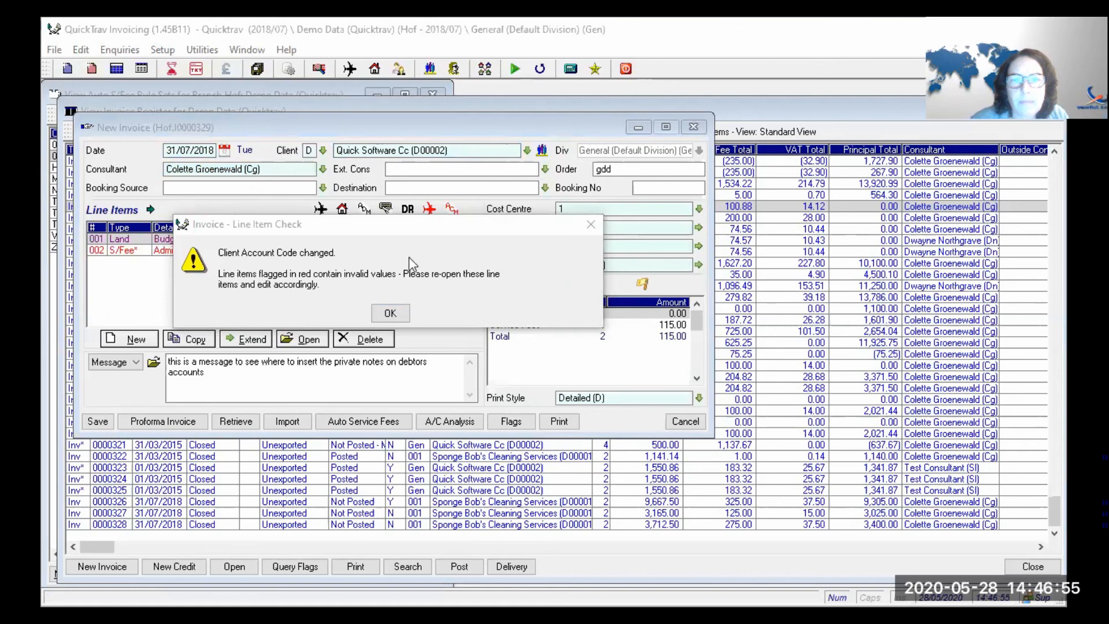
- Acknowledge the line item warning and delete the 115.00 Admin Fee line
{"action": "left_click", "coordinate": [389, 313]}
{"action": "left_click", "coordinate": [389, 313]}
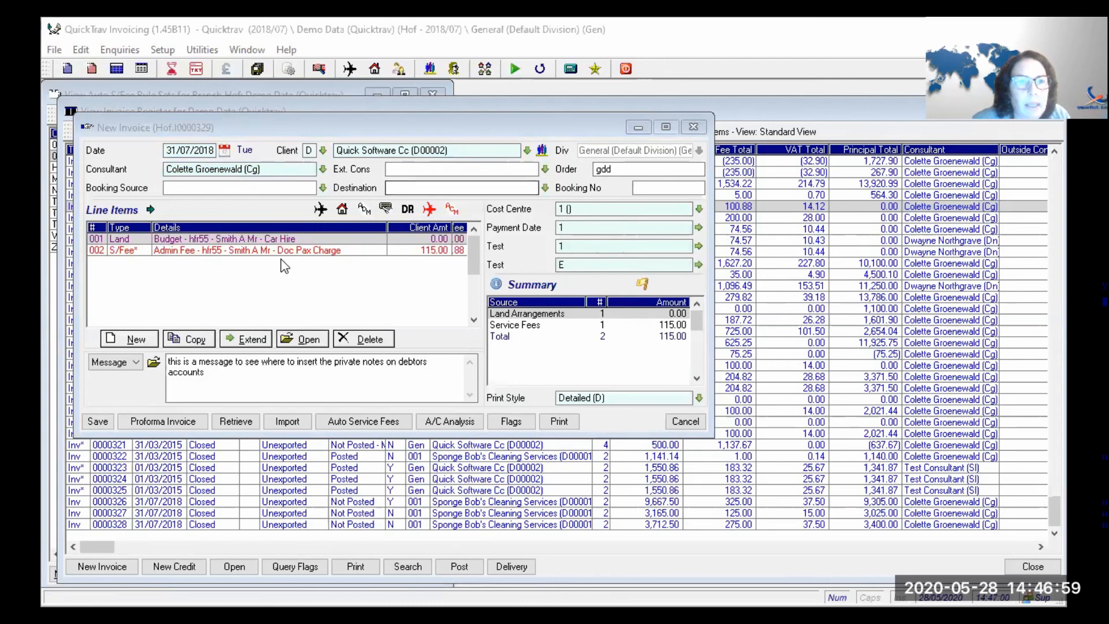
{"action": "left_click", "coordinate": [354, 339]}
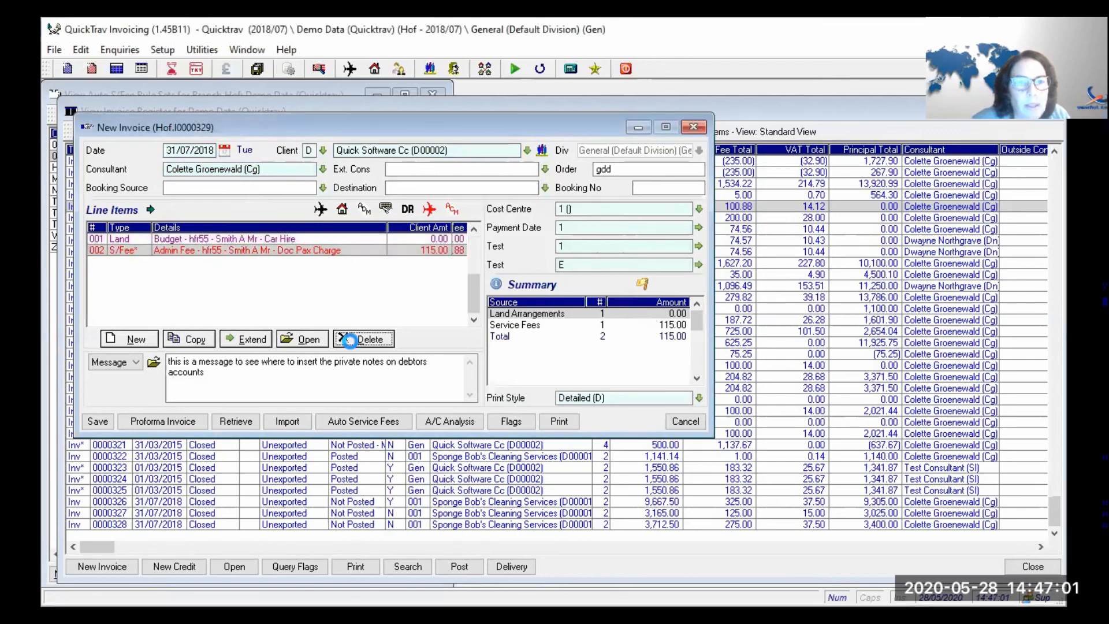
{"action": "left_click", "coordinate": [337, 306]}
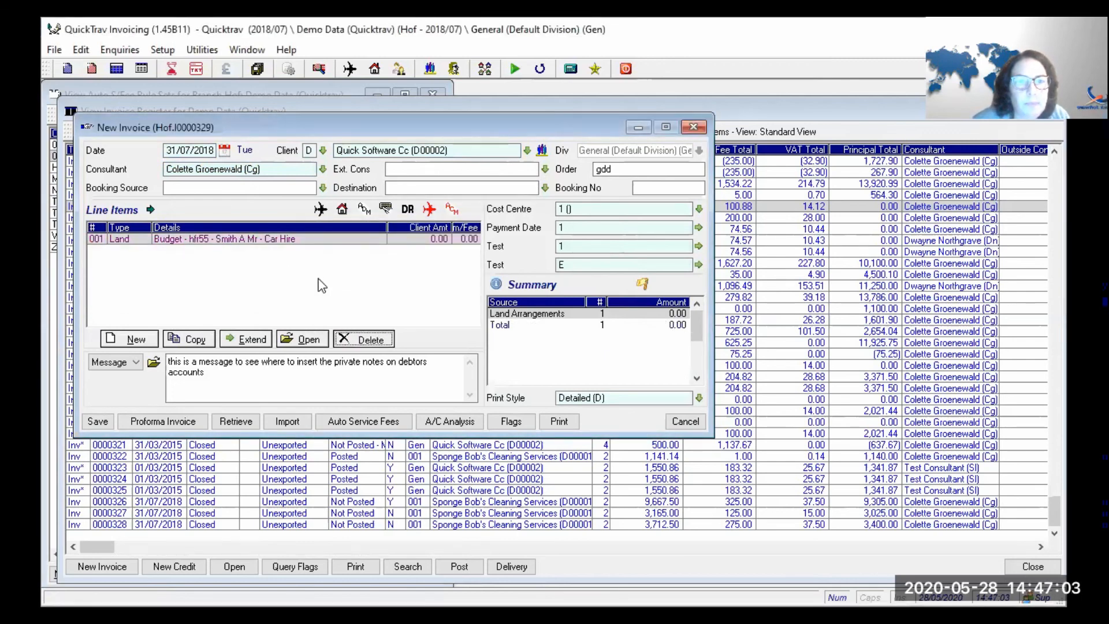
{"action": "left_click", "coordinate": [362, 338]}
{"action": "left_click", "coordinate": [325, 306]}
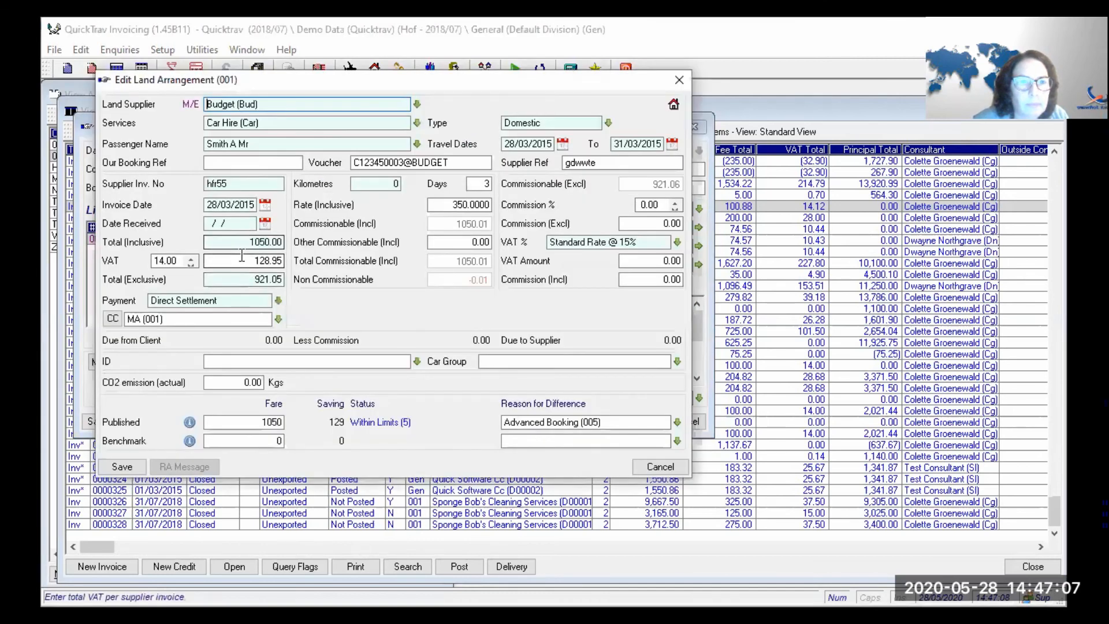
- Save the Budget car-hire line with 400 kilometres
{"action": "key", "text": "Tab"}
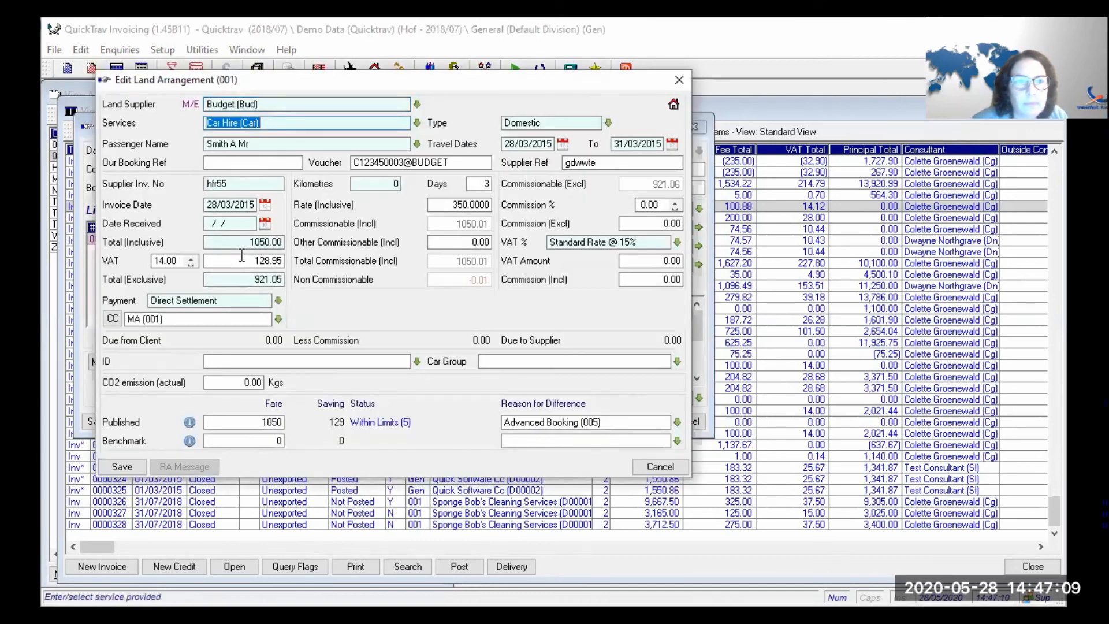
{"action": "key", "text": "alt+s"}
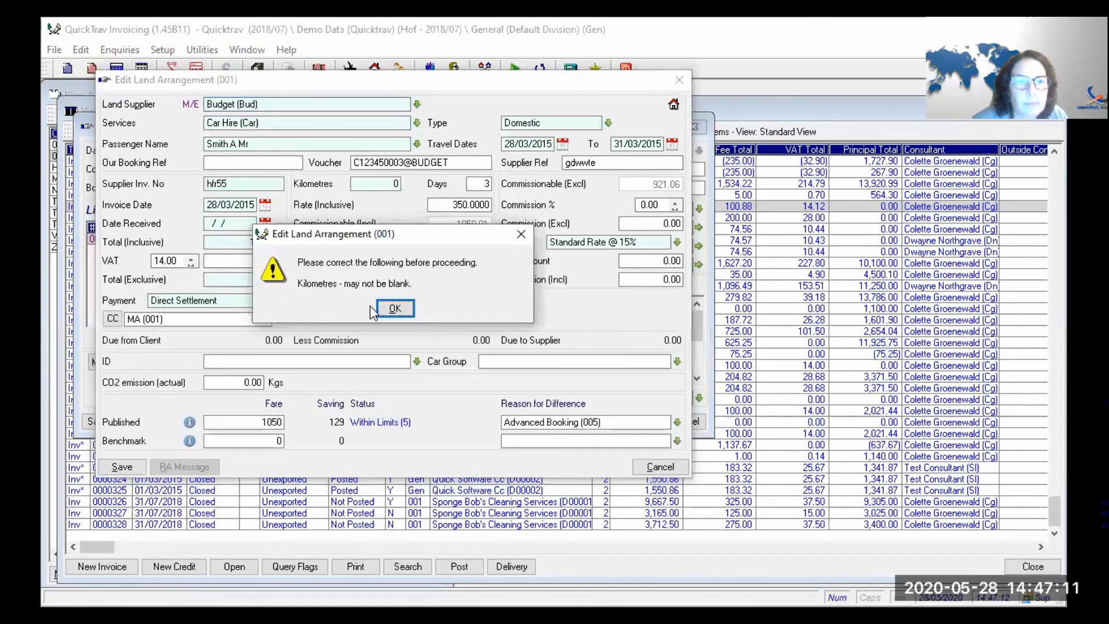
{"action": "left_click", "coordinate": [394, 309]}
{"action": "type", "text": "400"}
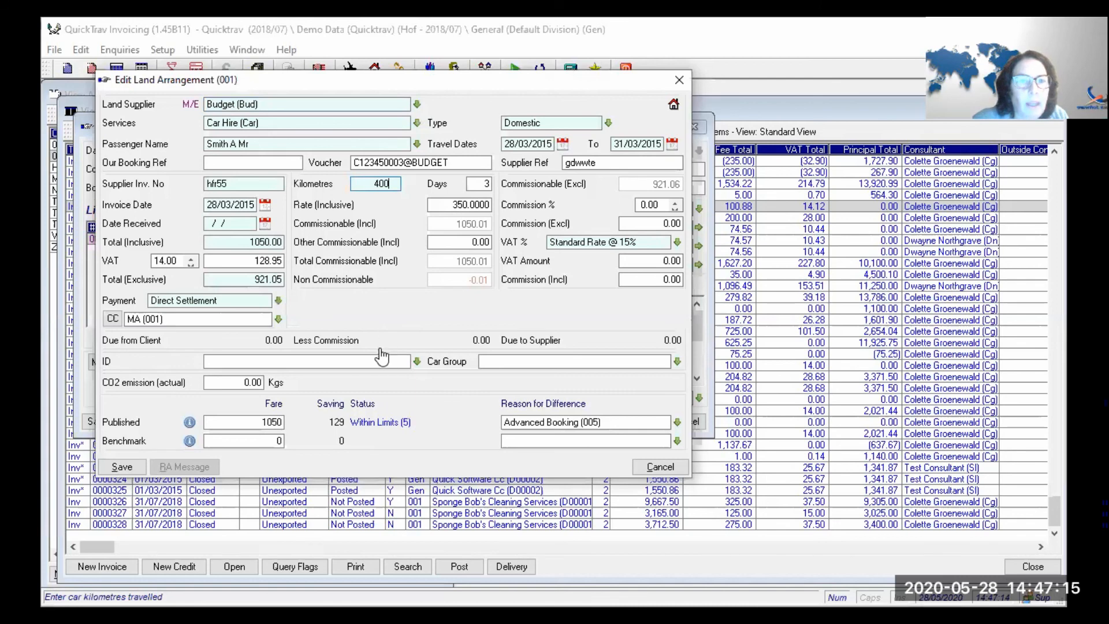
{"action": "key", "text": "alt+s"}
- Activate and apply rule set 002's automatic service fees
{"action": "left_click", "coordinate": [379, 421]}
{"action": "left_click", "coordinate": [245, 260]}
{"action": "left_click", "coordinate": [250, 323]}
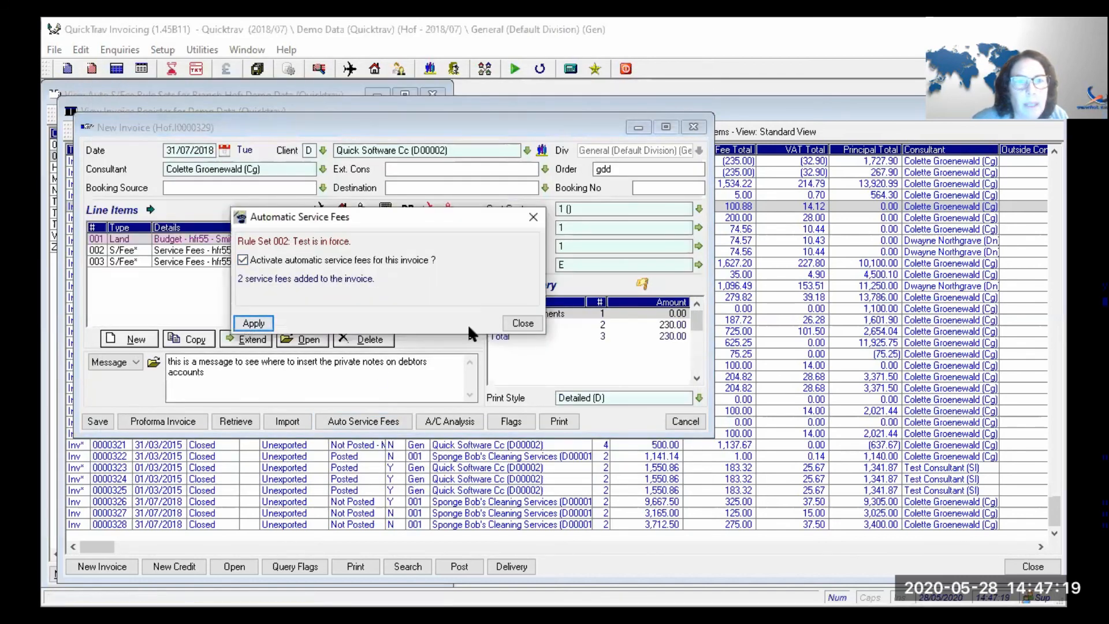
{"action": "left_click", "coordinate": [520, 324]}
- Review the new Doc Pax Charge 172.50 and Document Charge 57.50 fee lines
{"action": "left_click", "coordinate": [375, 262]}
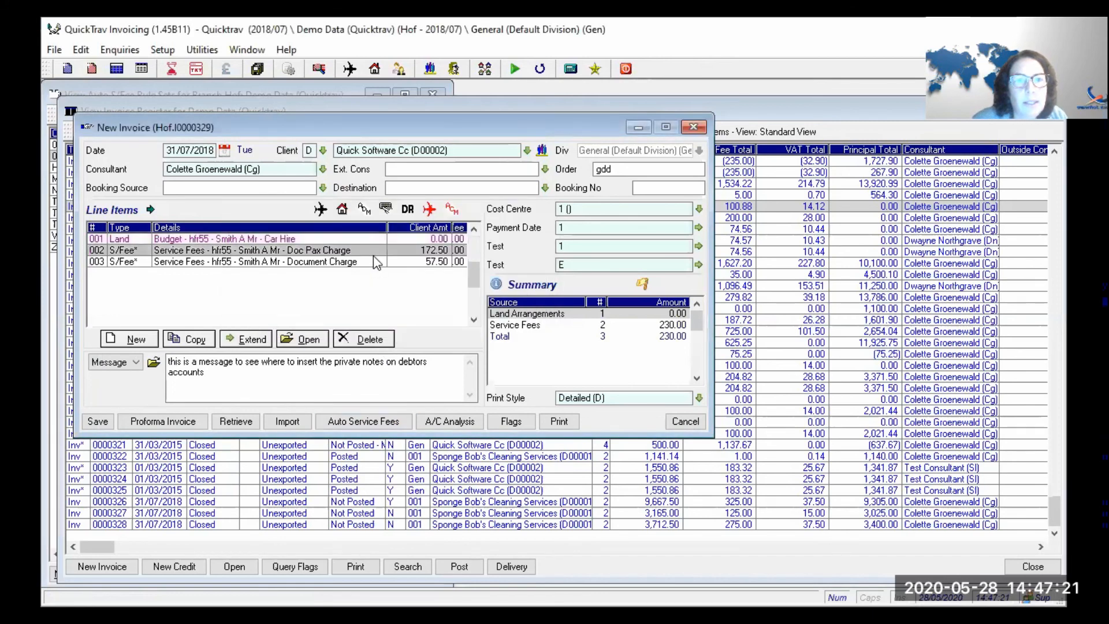
{"action": "left_click", "coordinate": [366, 265]}
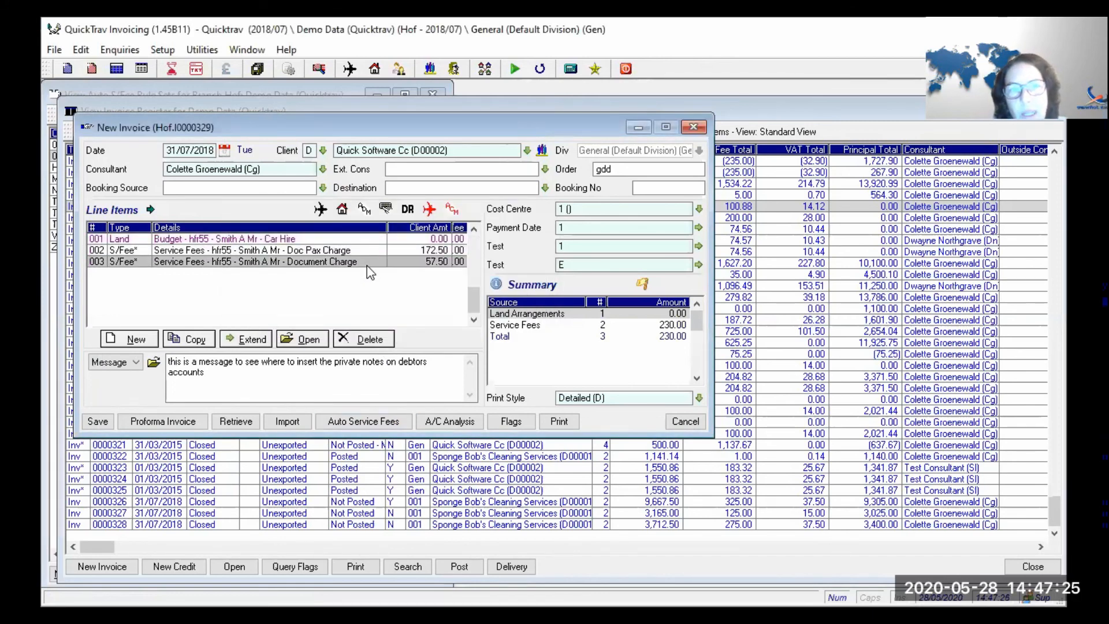
{"action": "key", "text": "Up"}
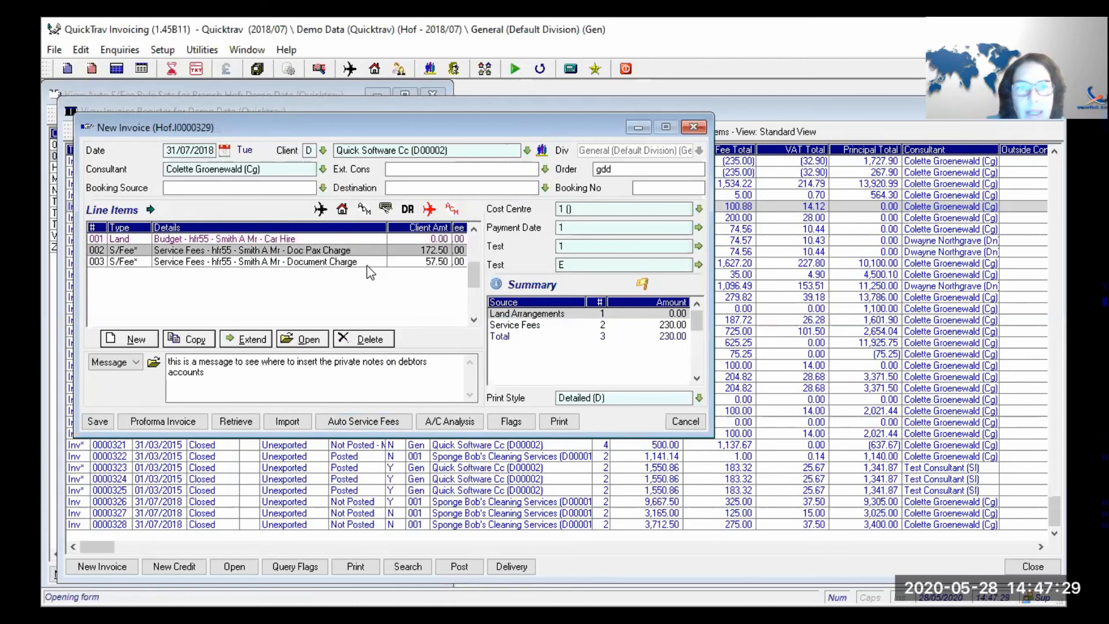
{"action": "key", "text": "Return"}
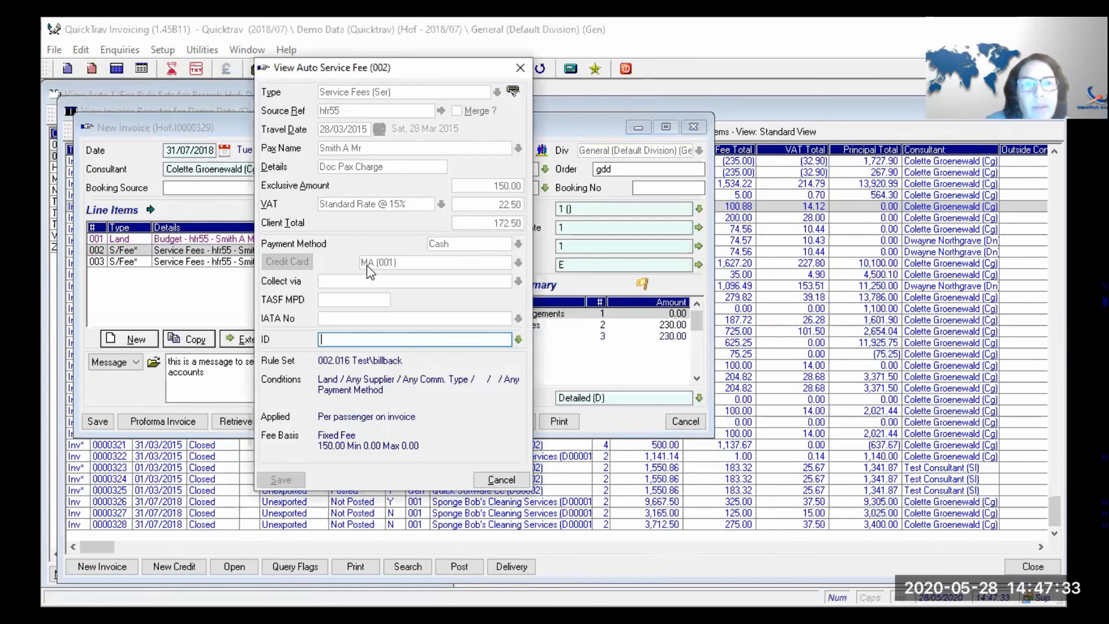
{"action": "key", "text": "Escape"}
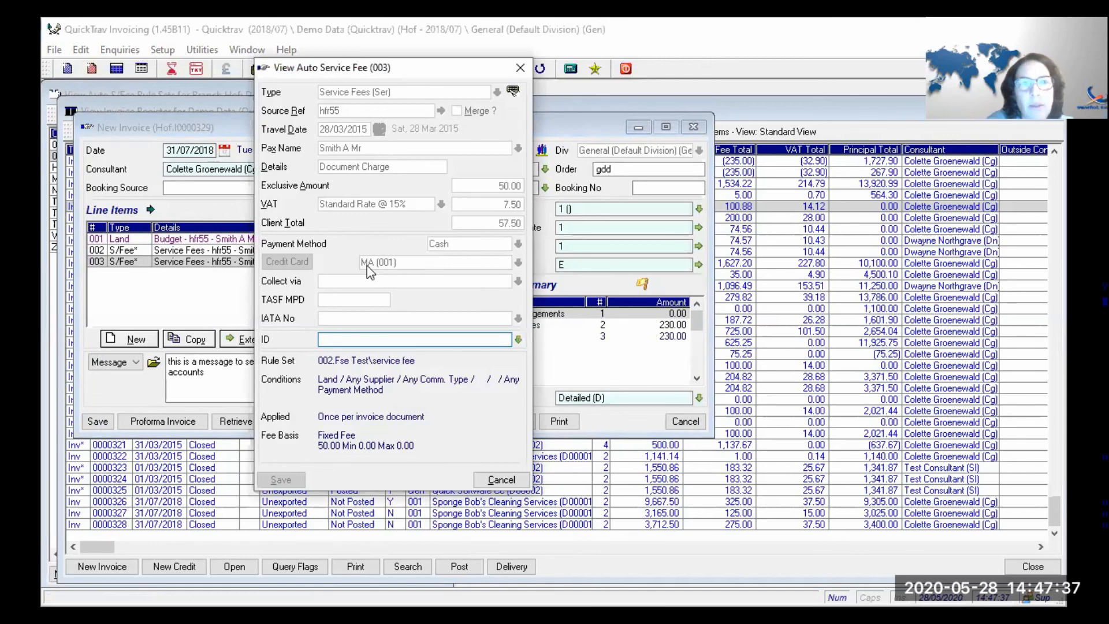
{"action": "key", "text": "Escape"}
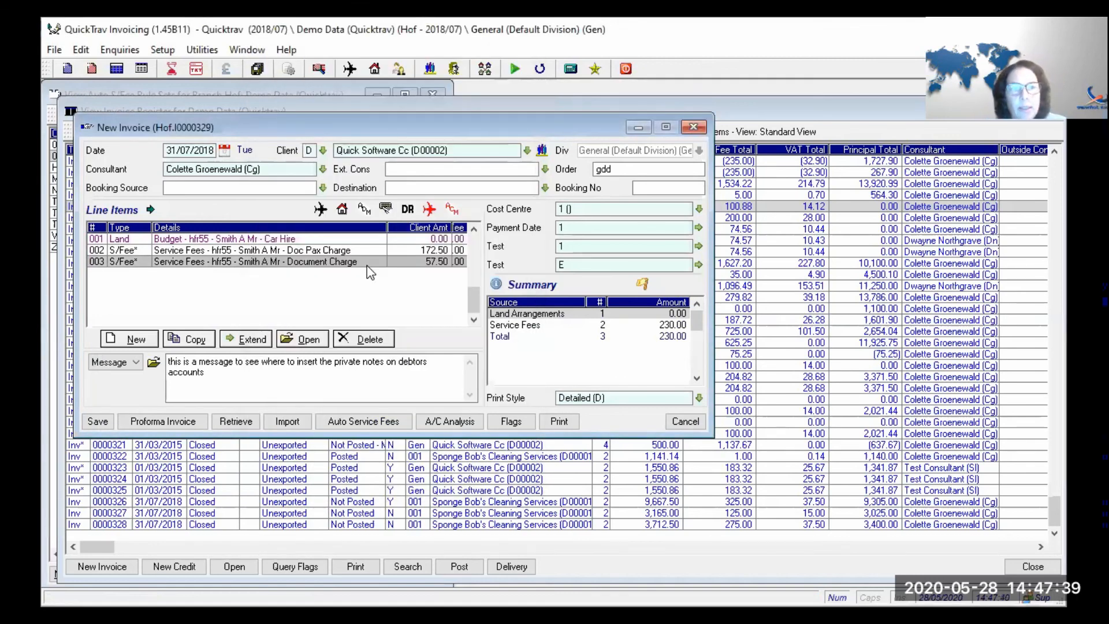